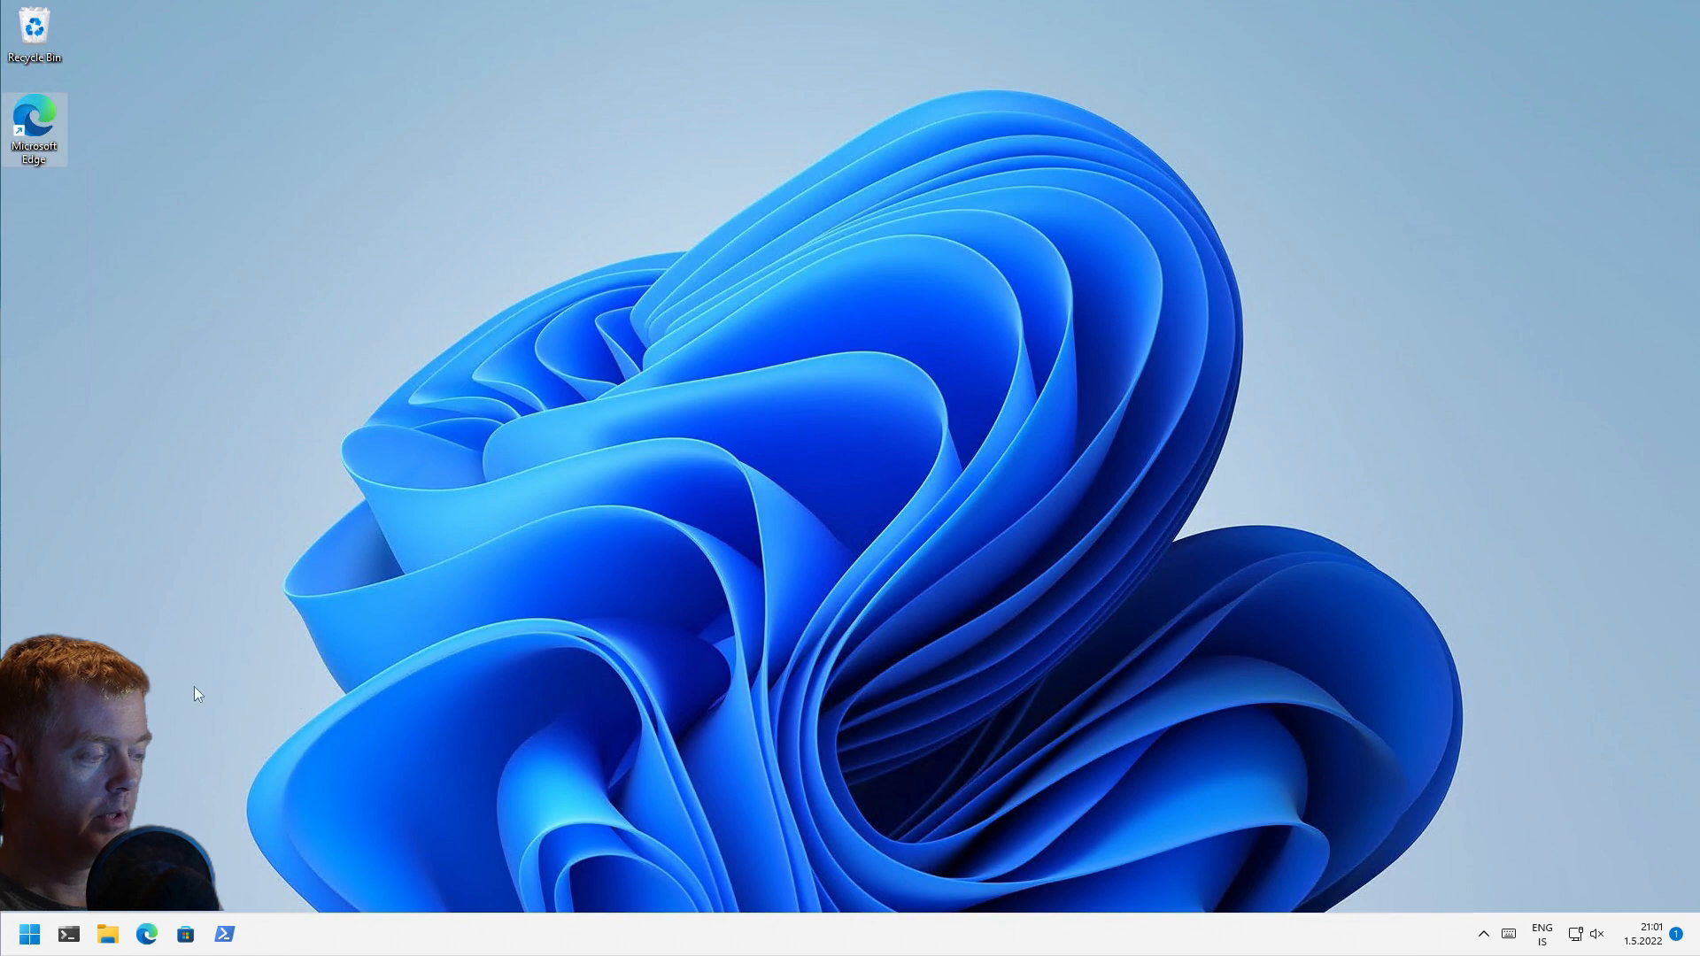
Step: Open a terminal as the standard user and run whoami to check the current account
click(70, 933)
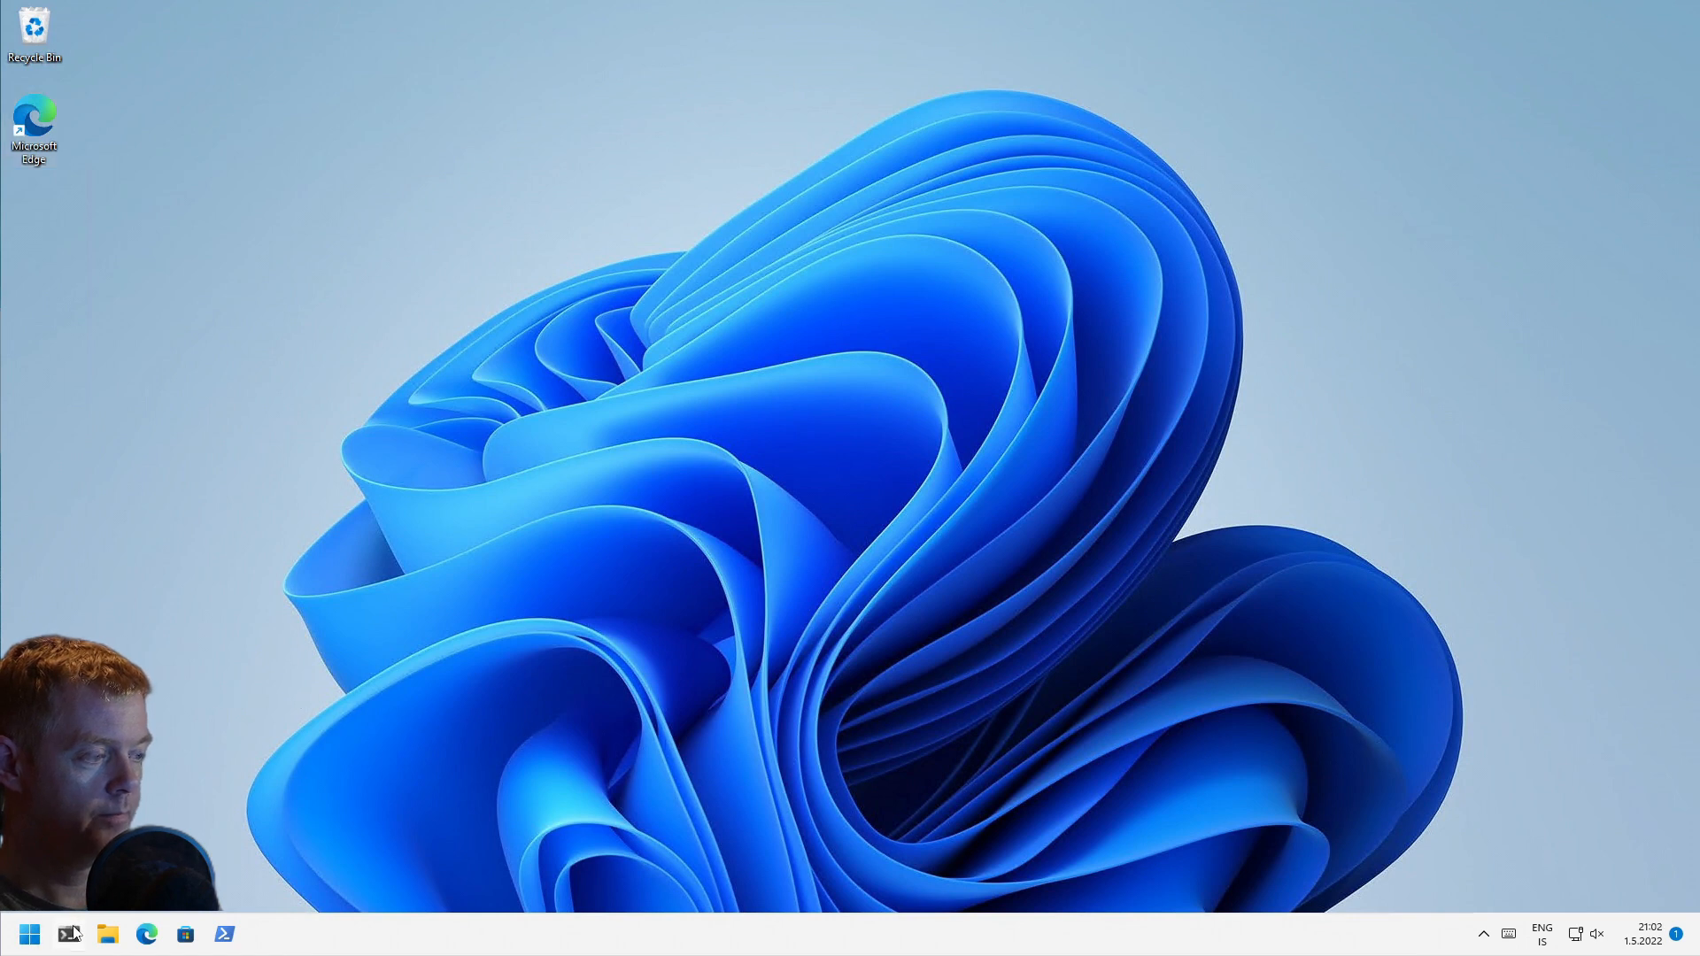
text(whoami)
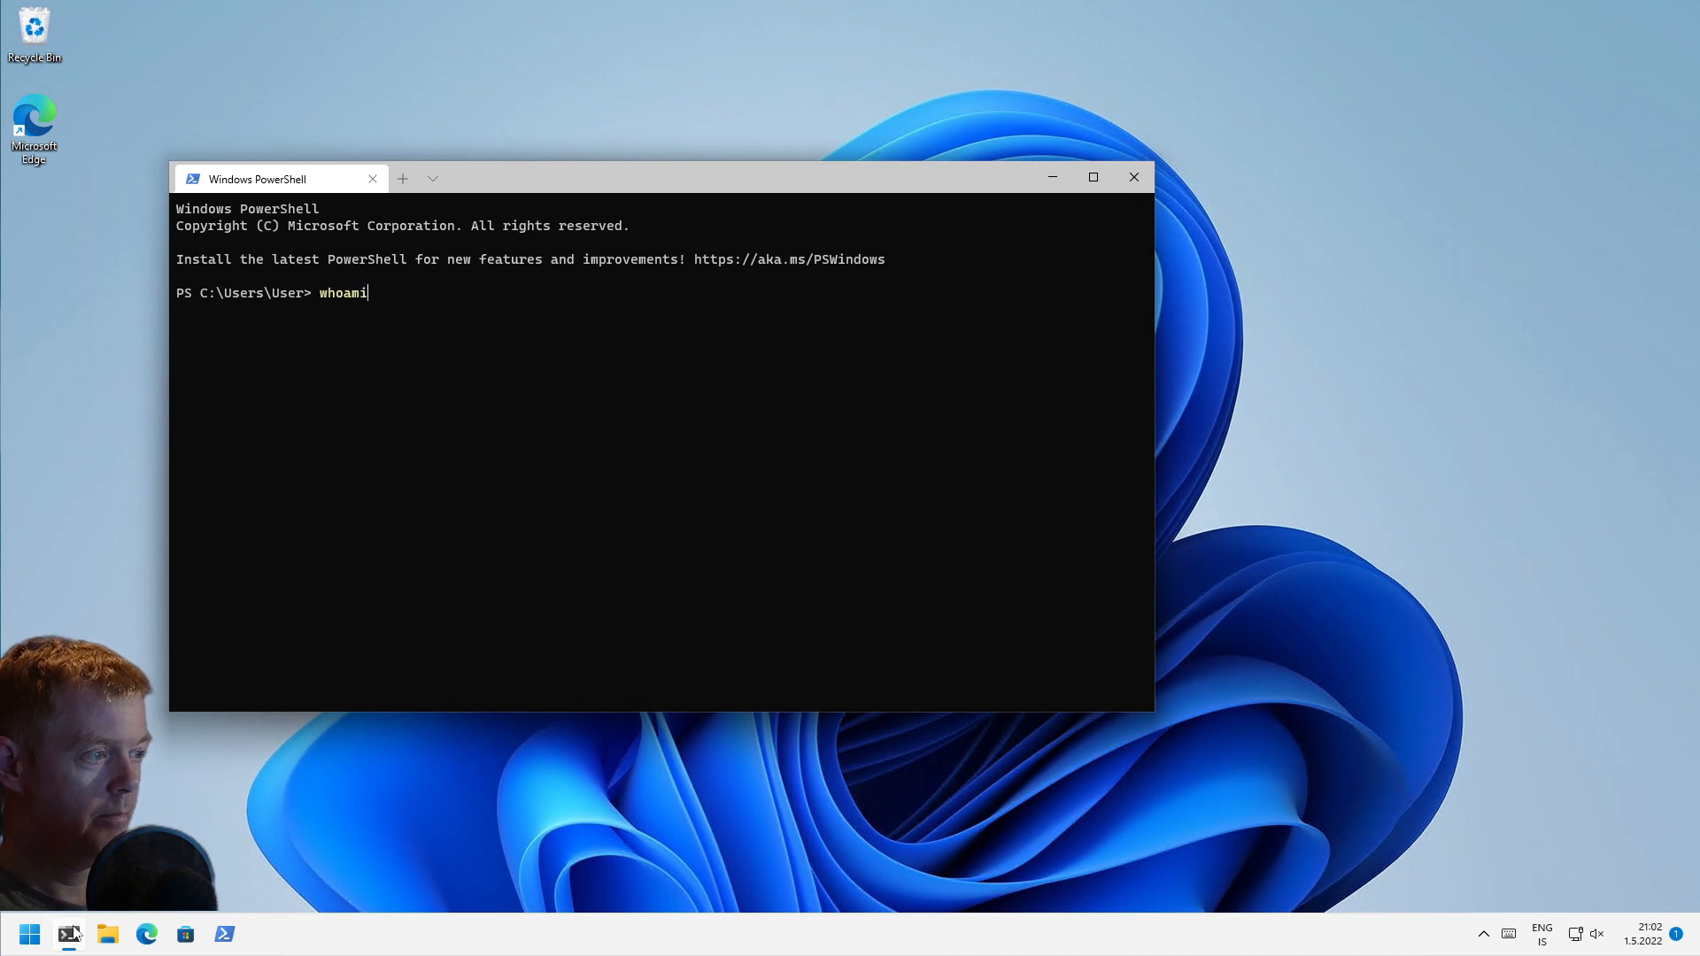
key(Return)
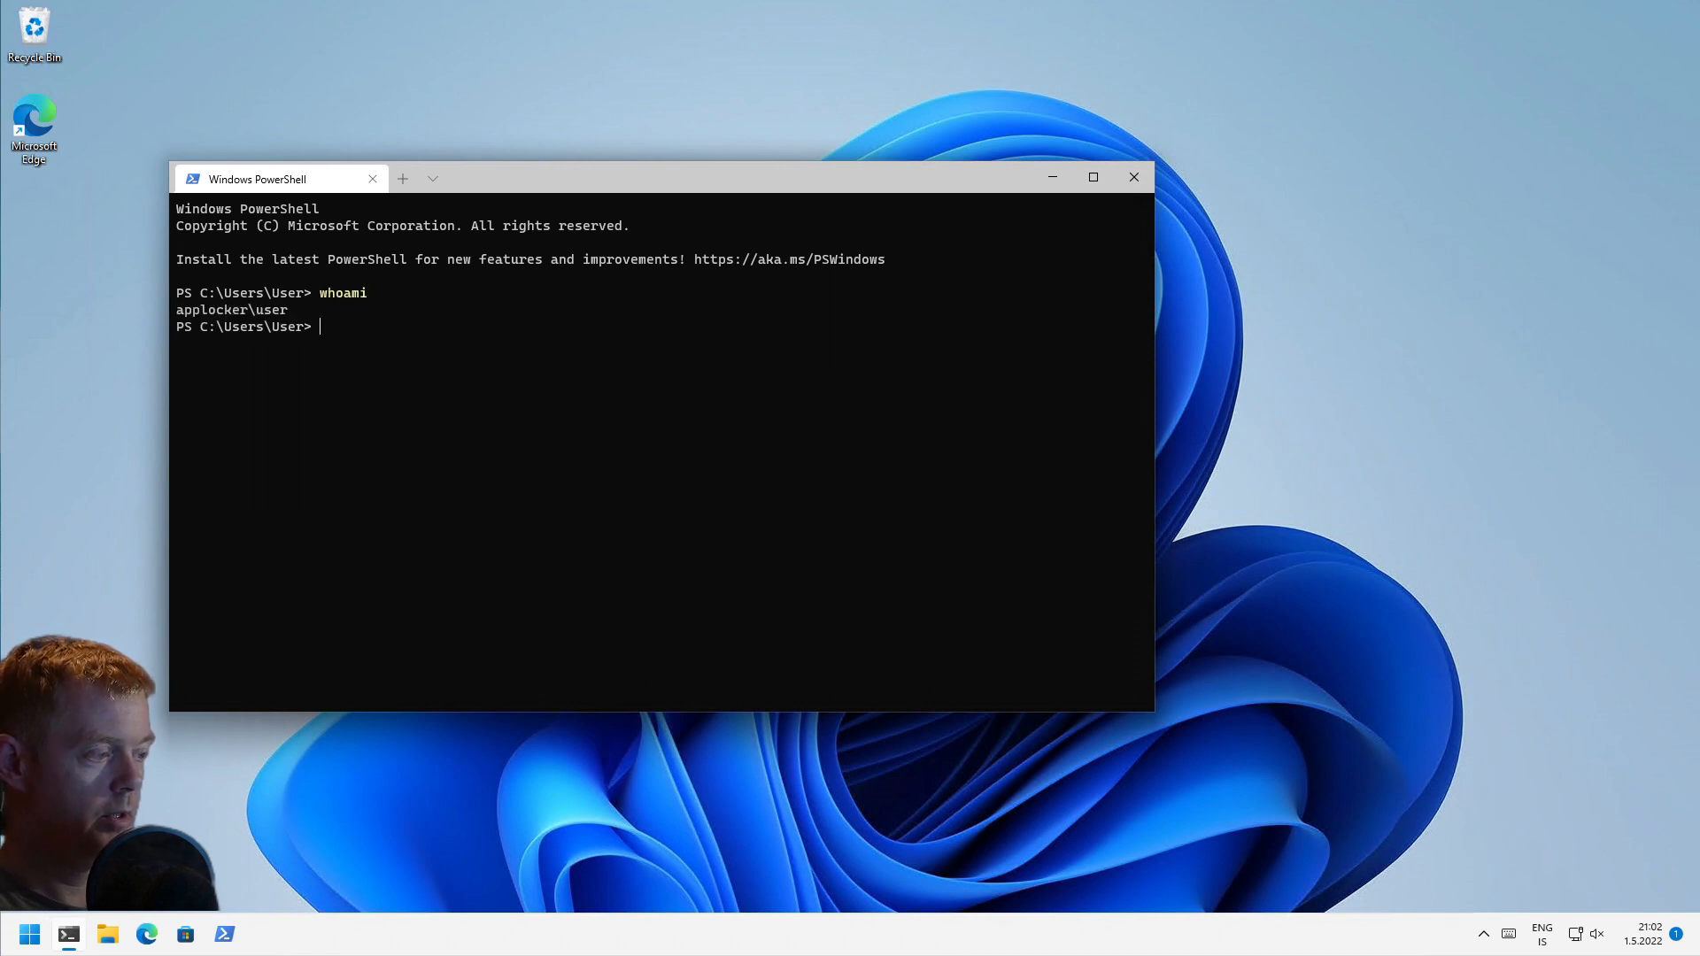
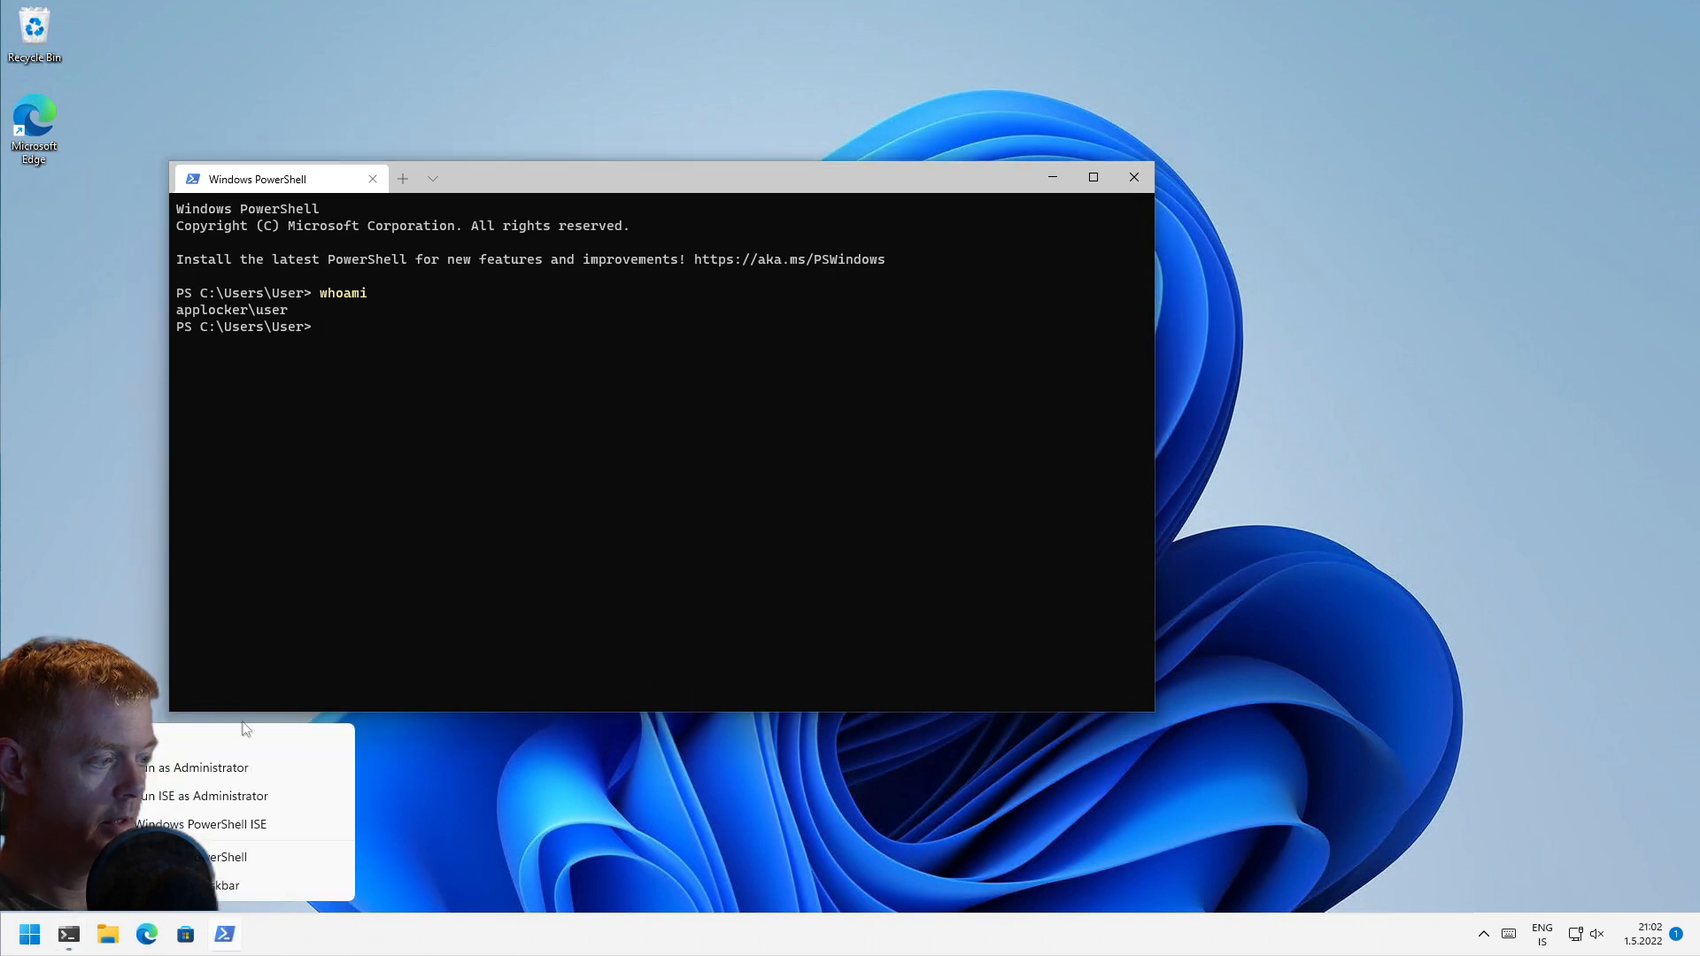
Step: Launch Windows PowerShell as administrator, authorizing the elevation with the admin account's password
click(260, 767)
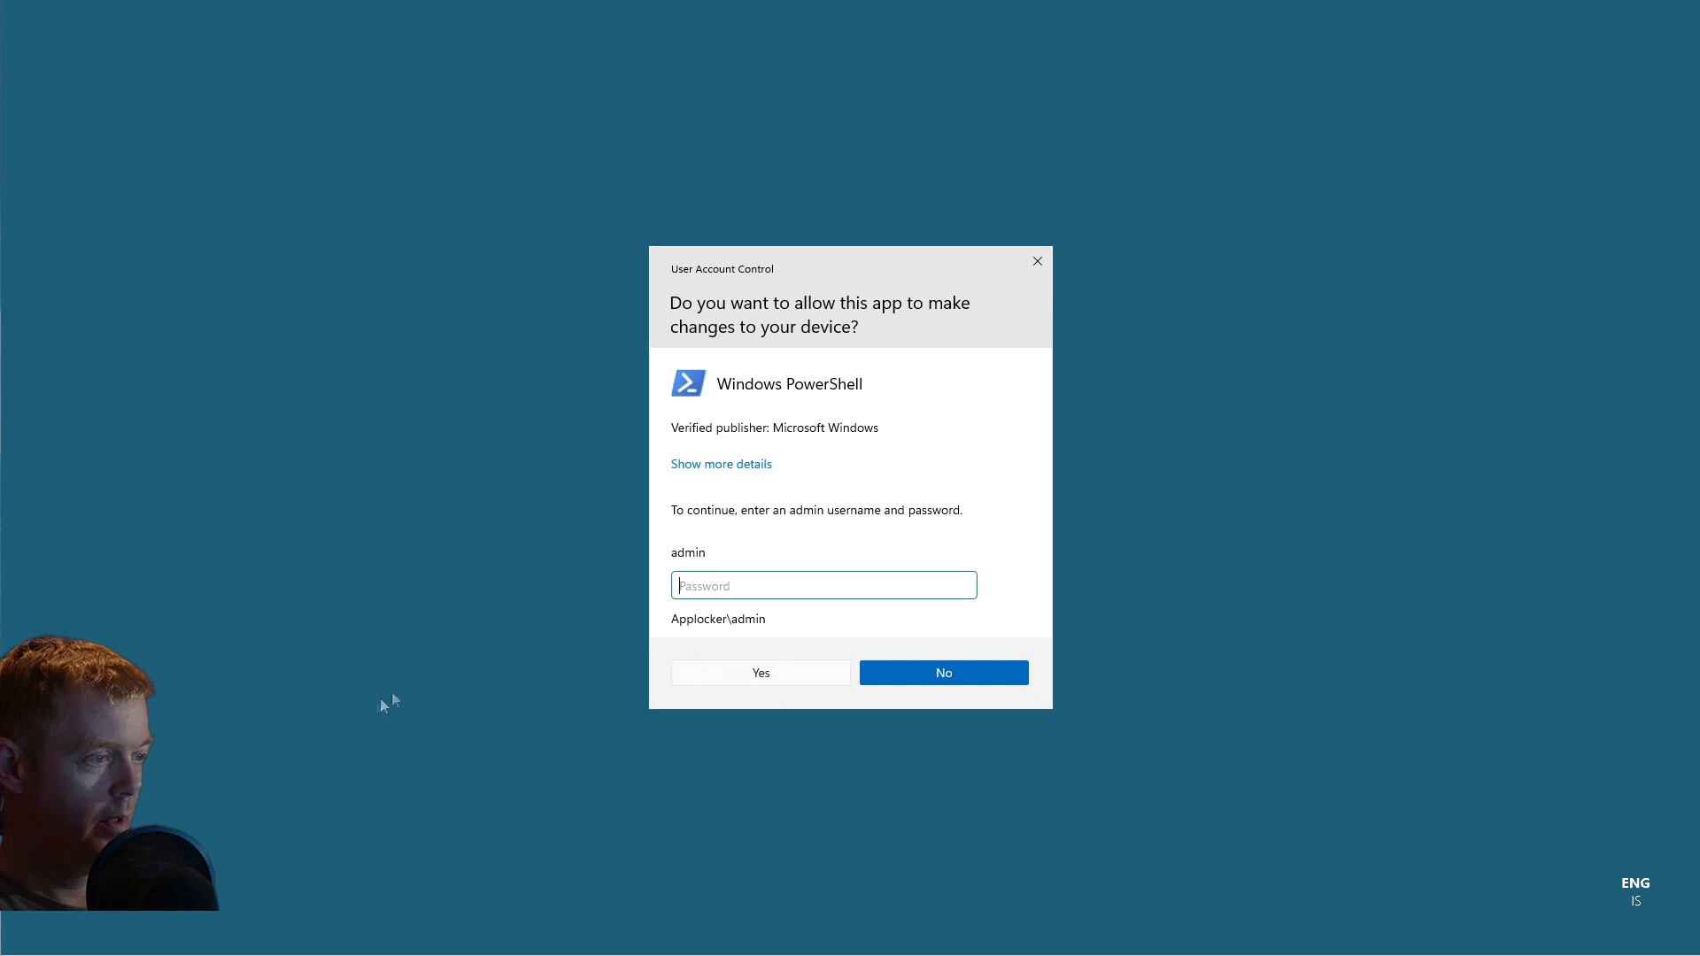
text(•••)
key(Return)
text(•••)
key(Return)
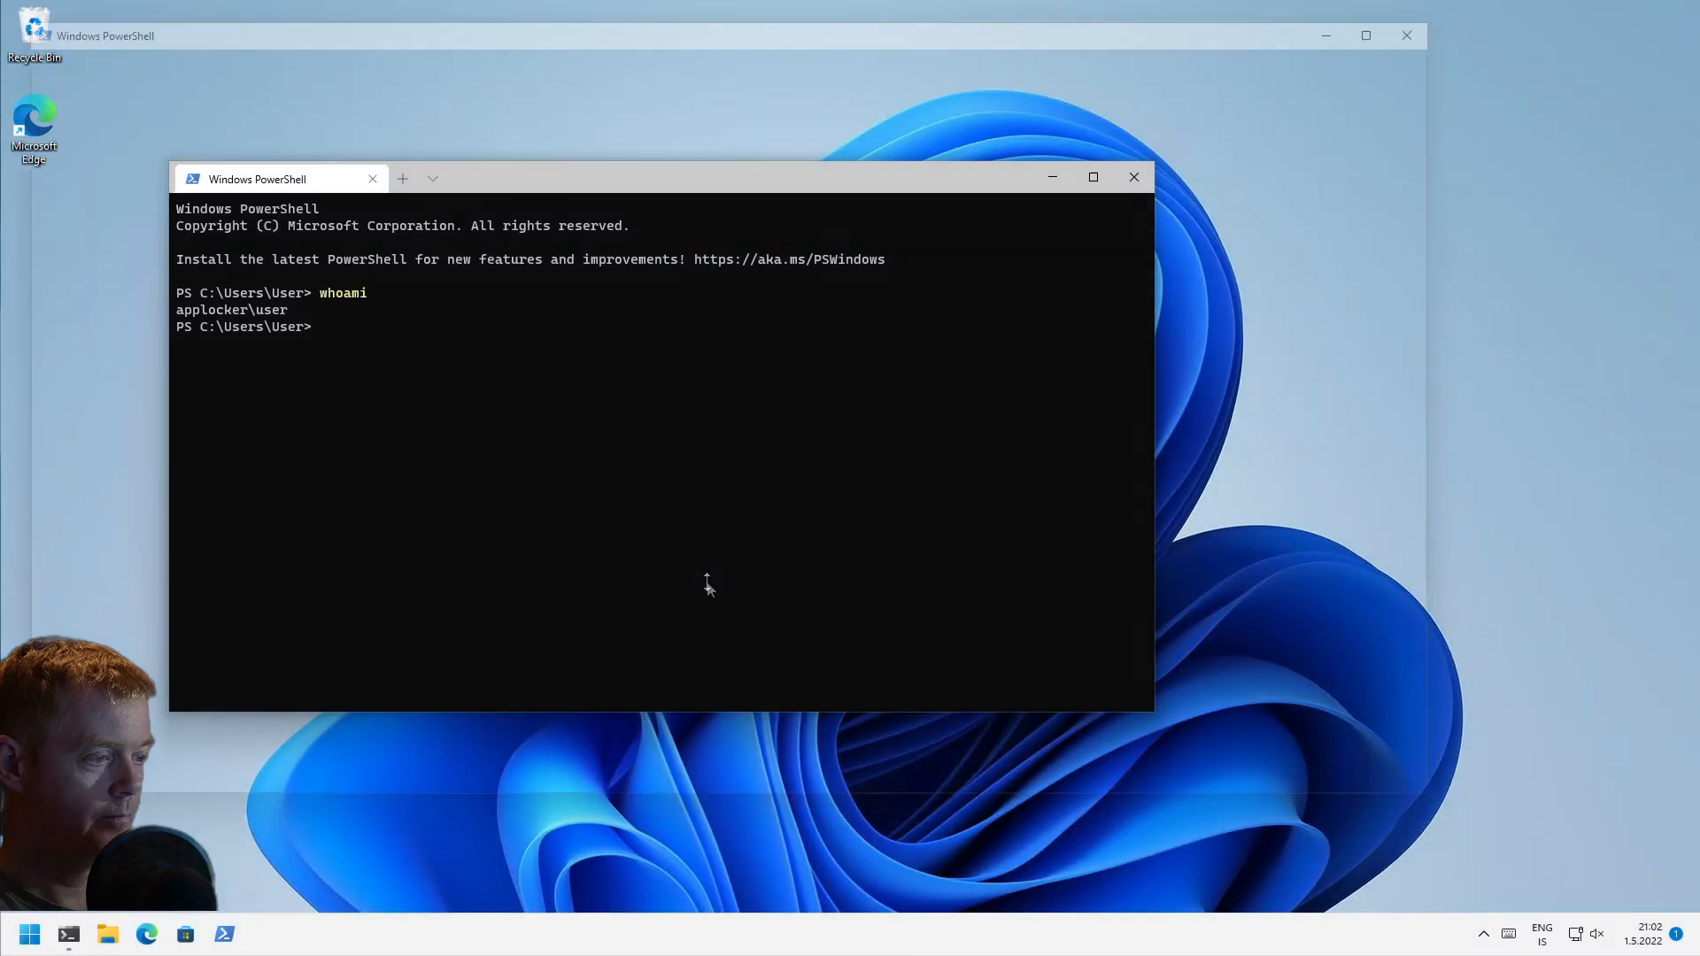
Step: Run whoami in the elevated PowerShell and compare its account with the standard user's terminal
text(whoami)
key(Return)
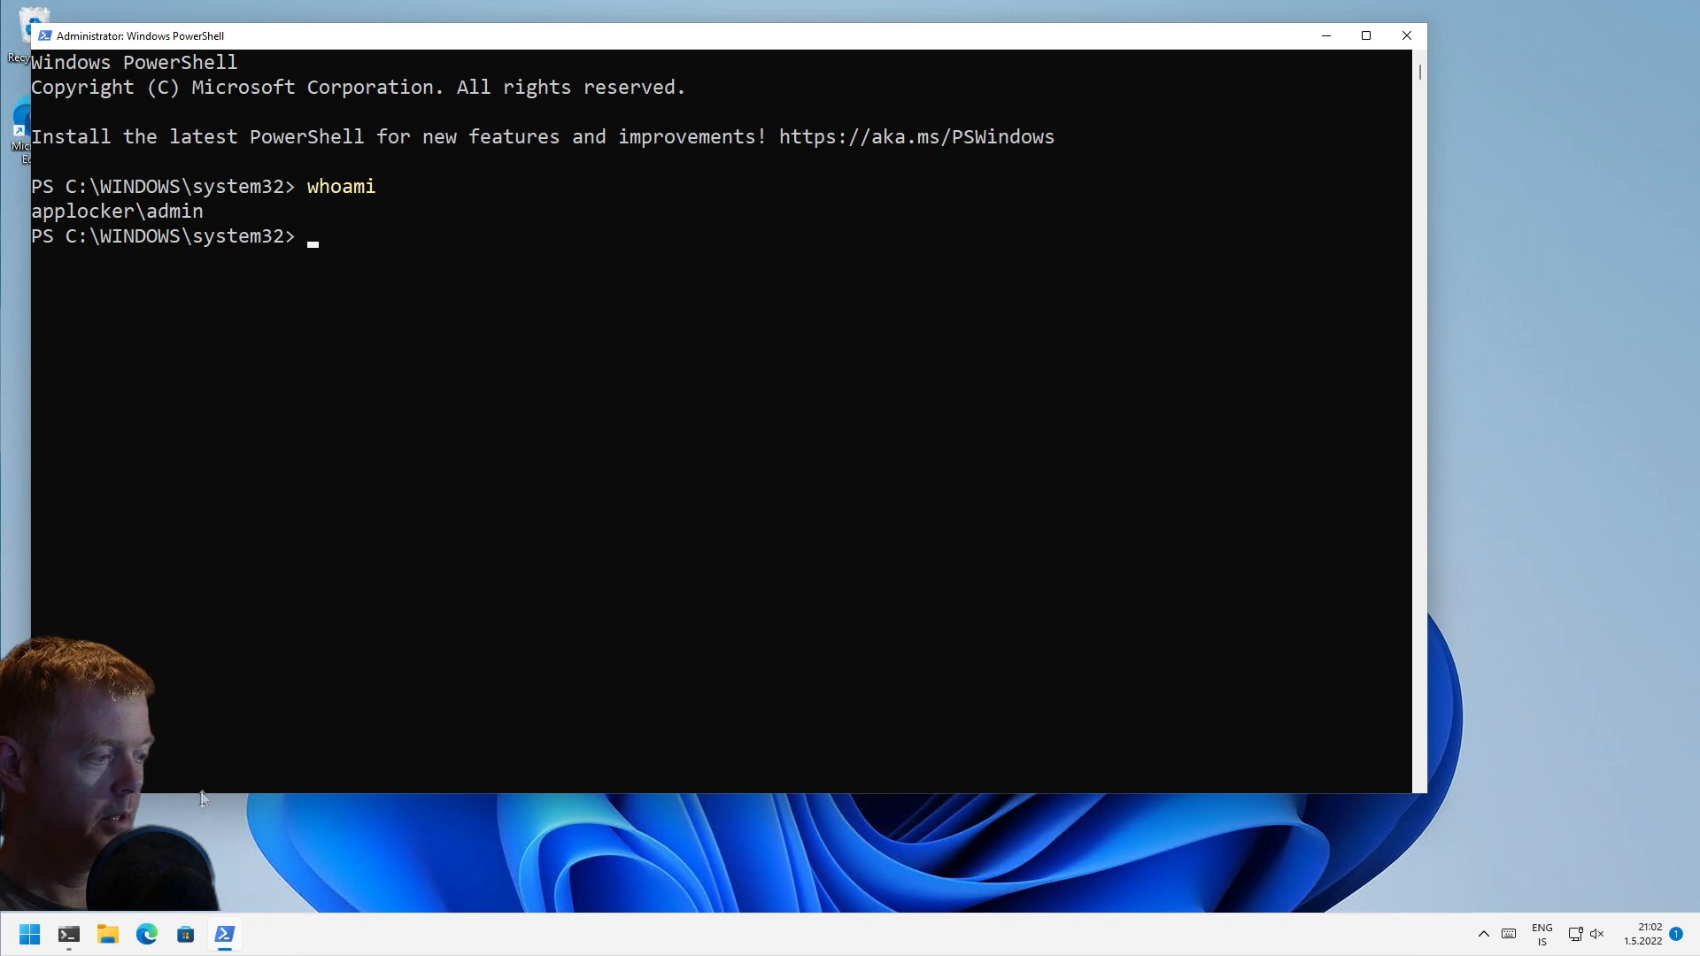
click(68, 934)
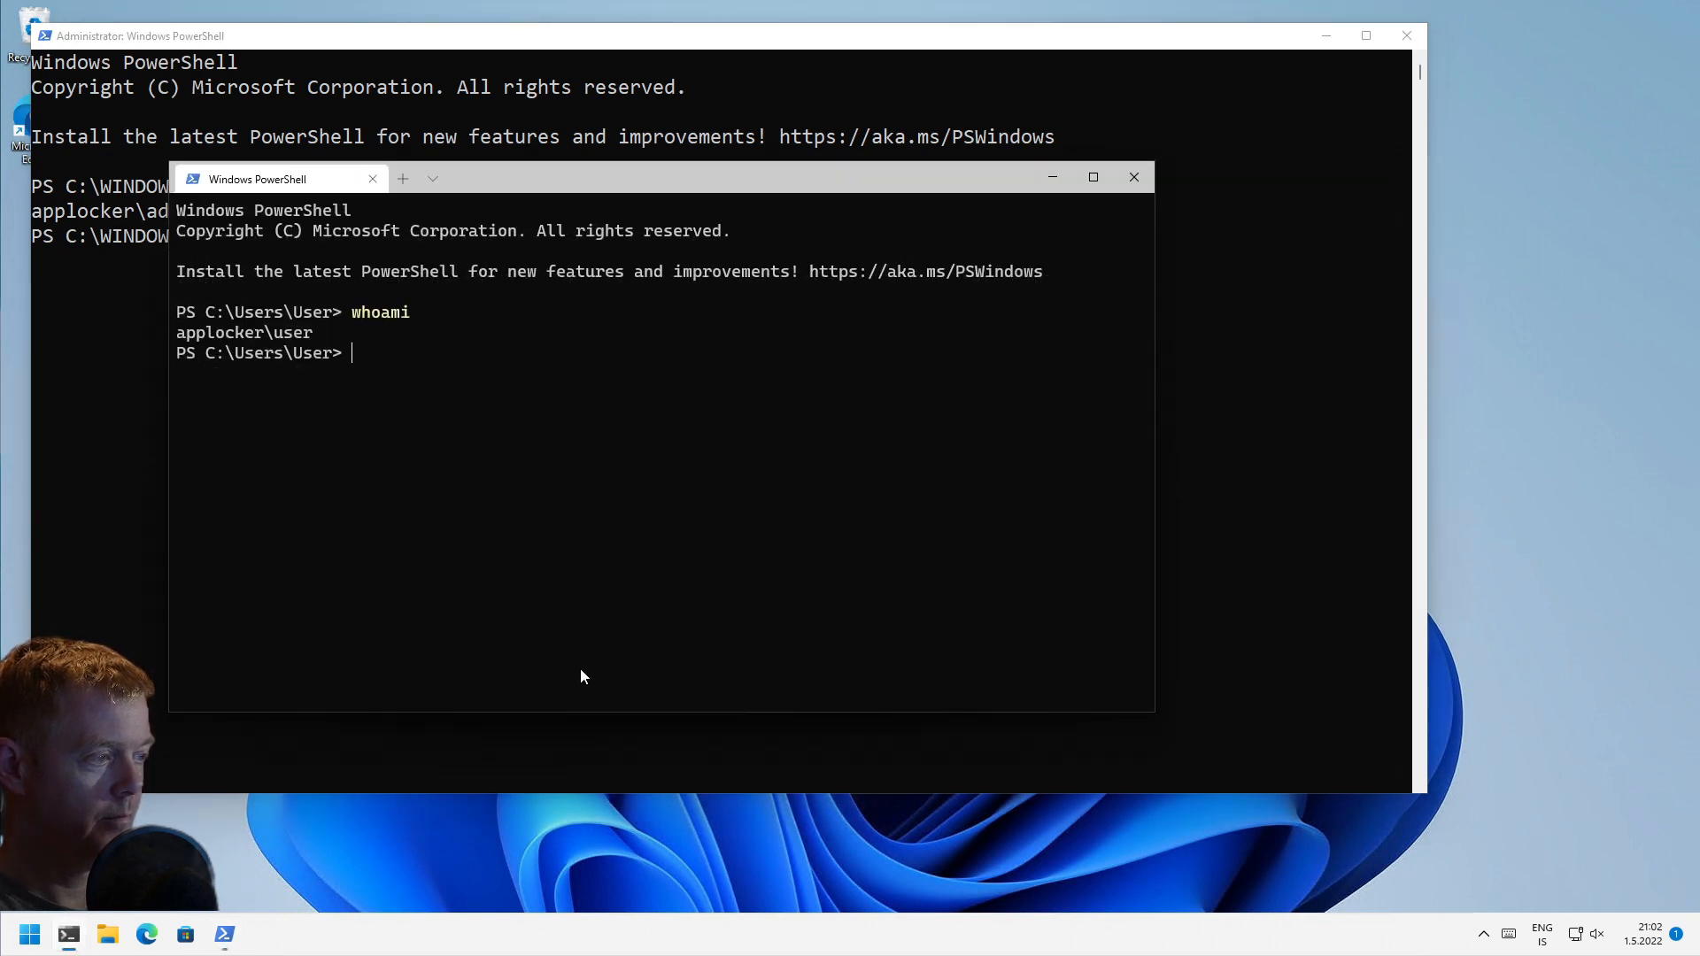
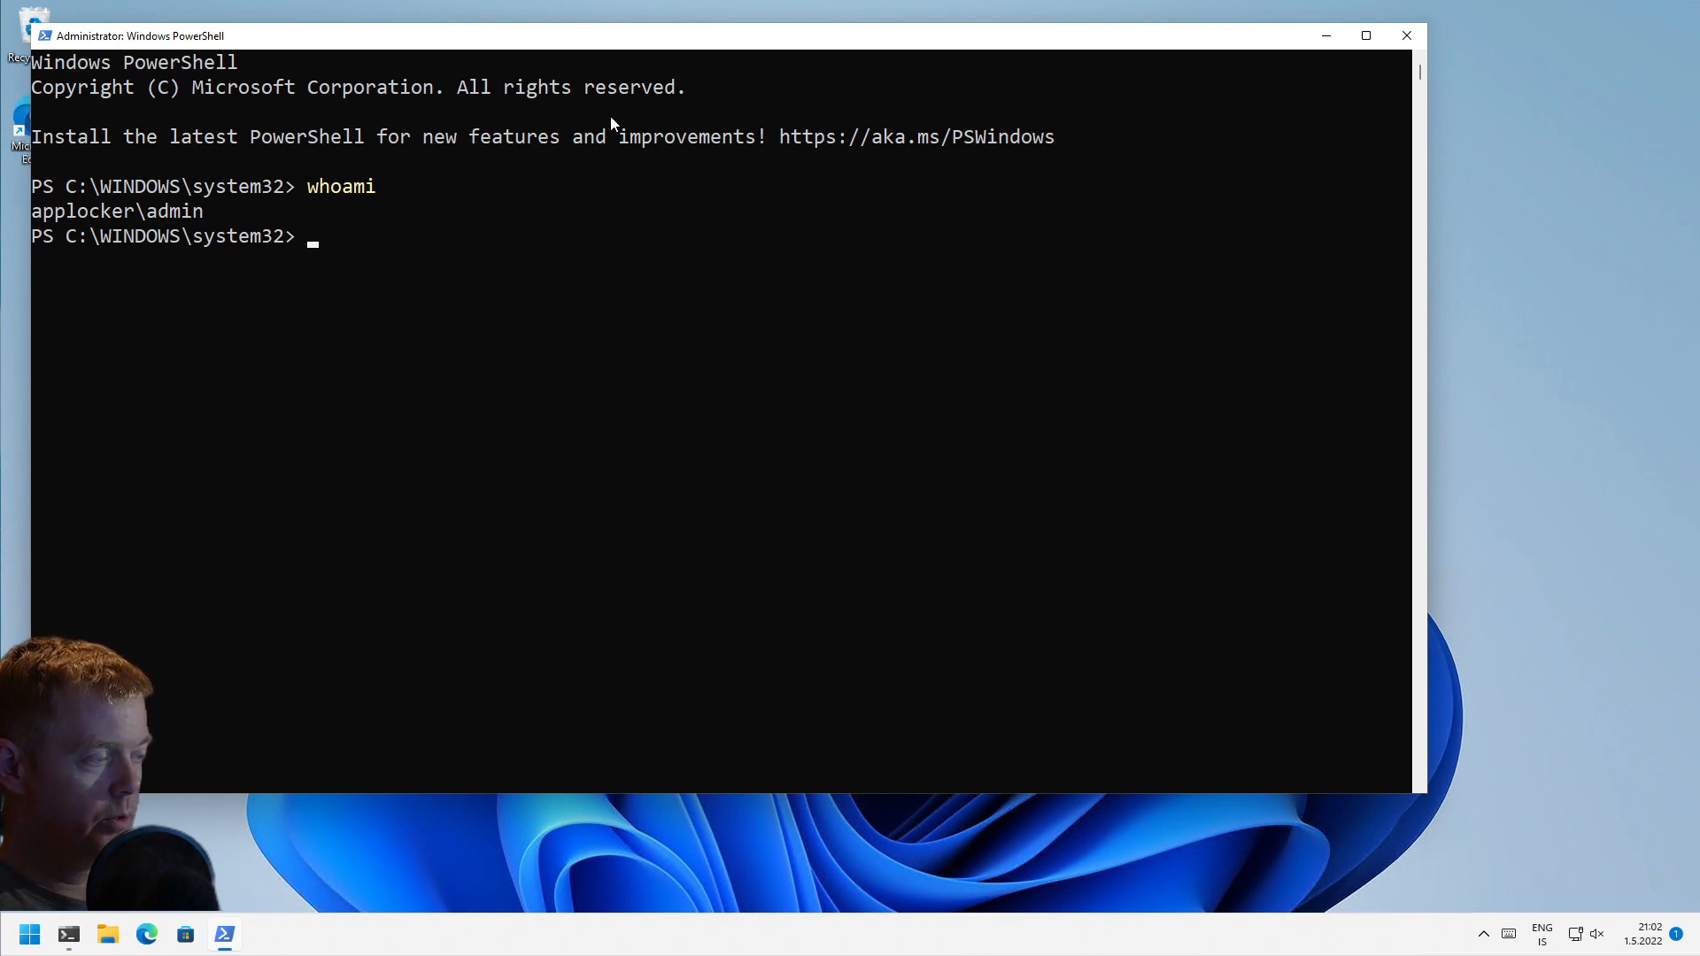
Step: Launch the Local Security Policy console from the elevated PowerShell with secpol.msc
text(secpol)
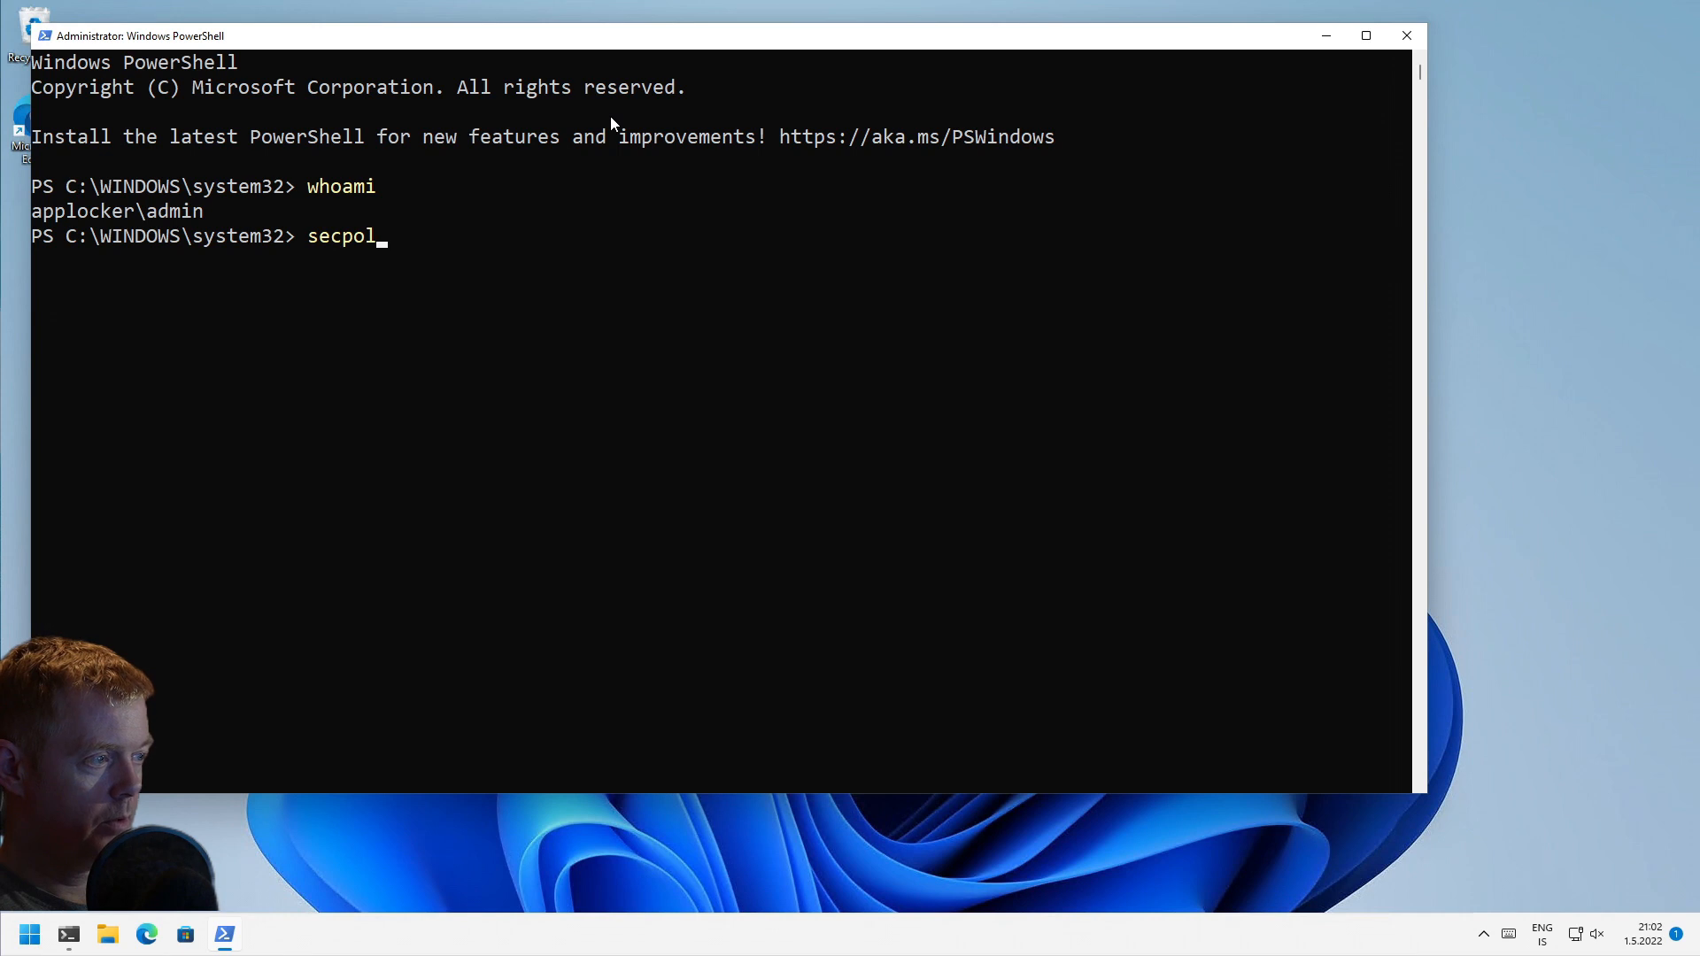
text(.msc)
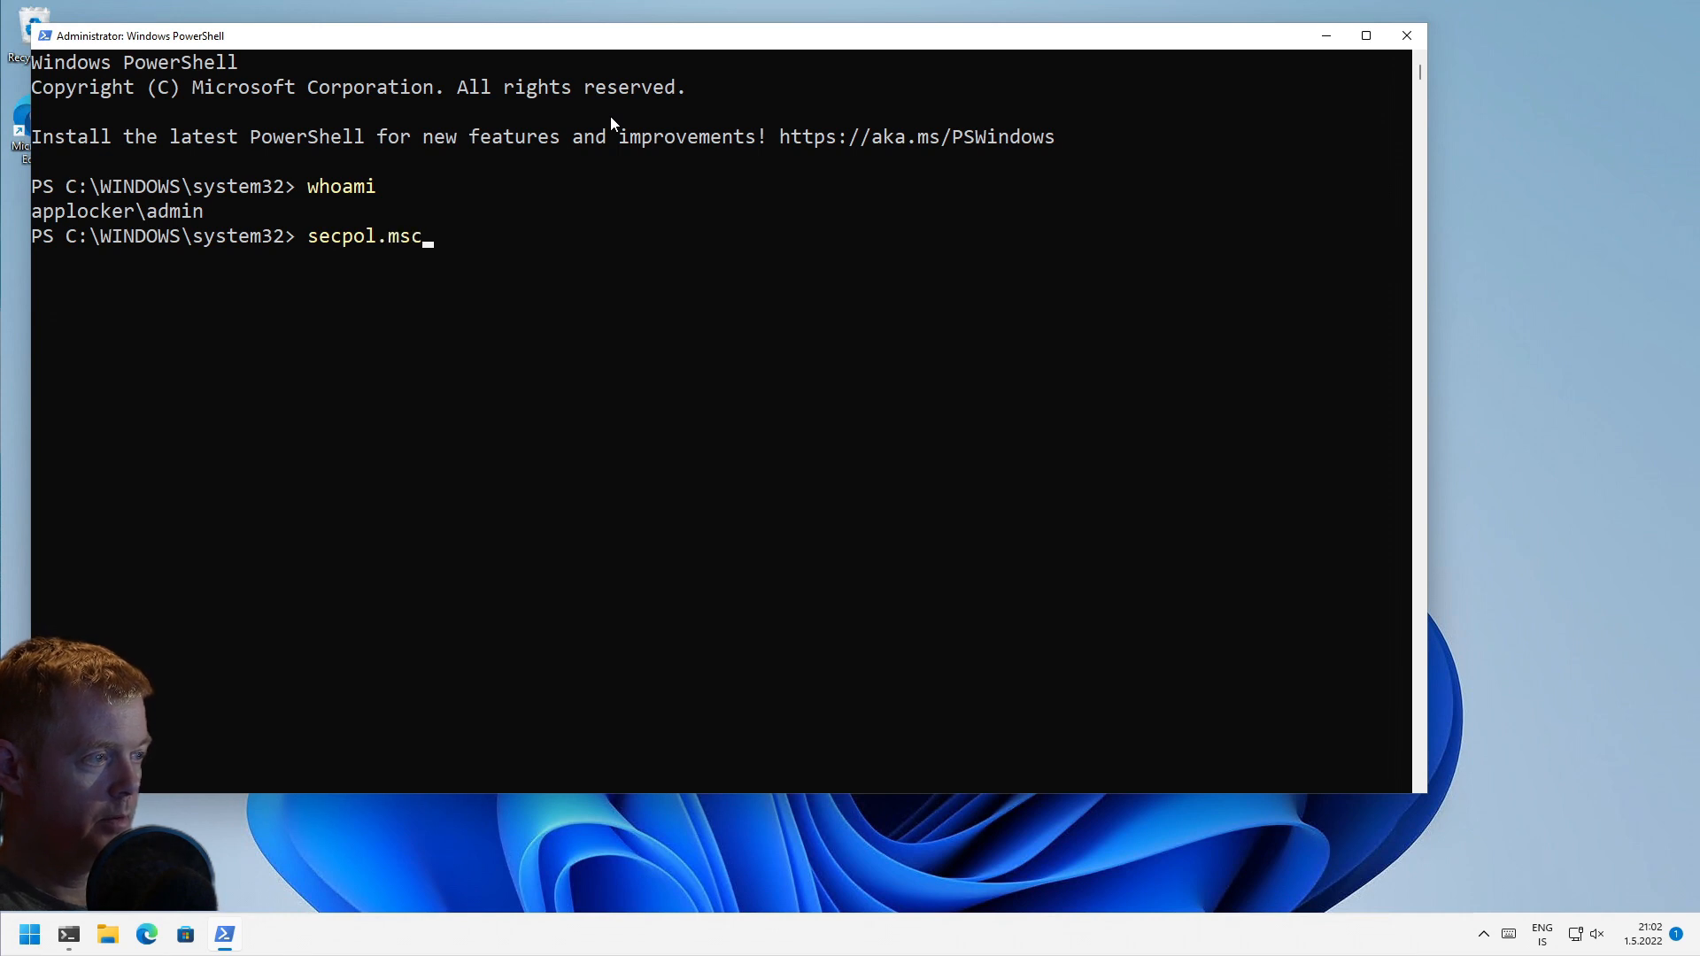
key(Return)
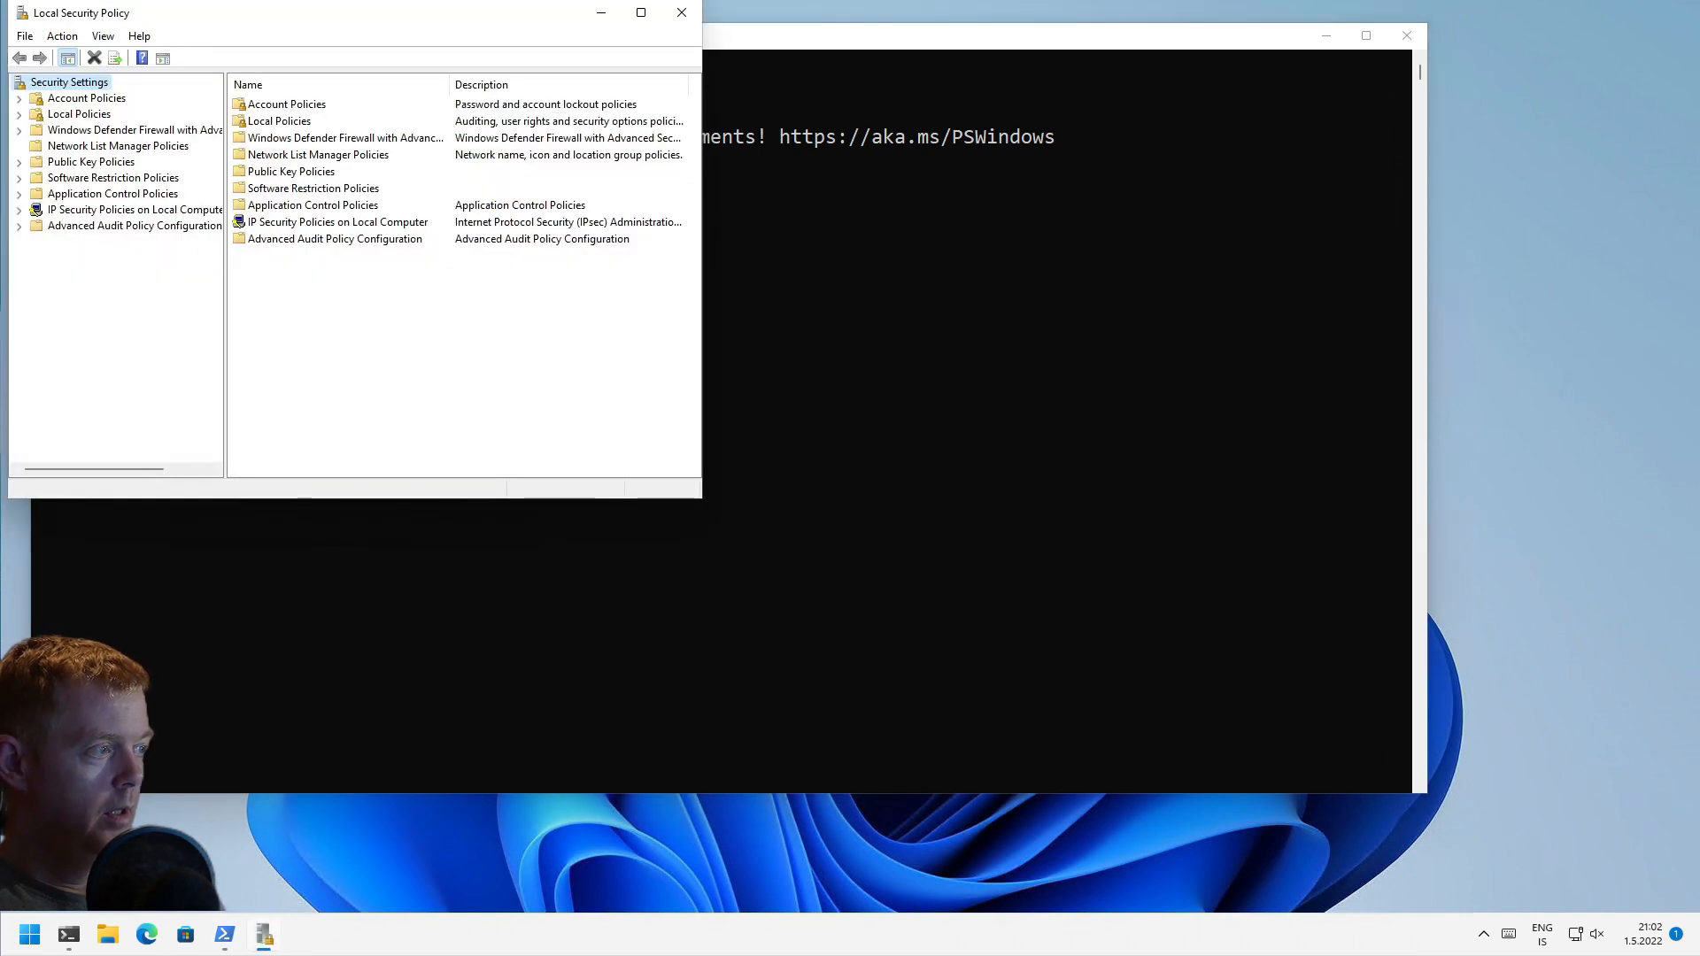
Step: Create the default rules for Executable Rules in AppLocker under Application Control Policies
double_click(39, 198)
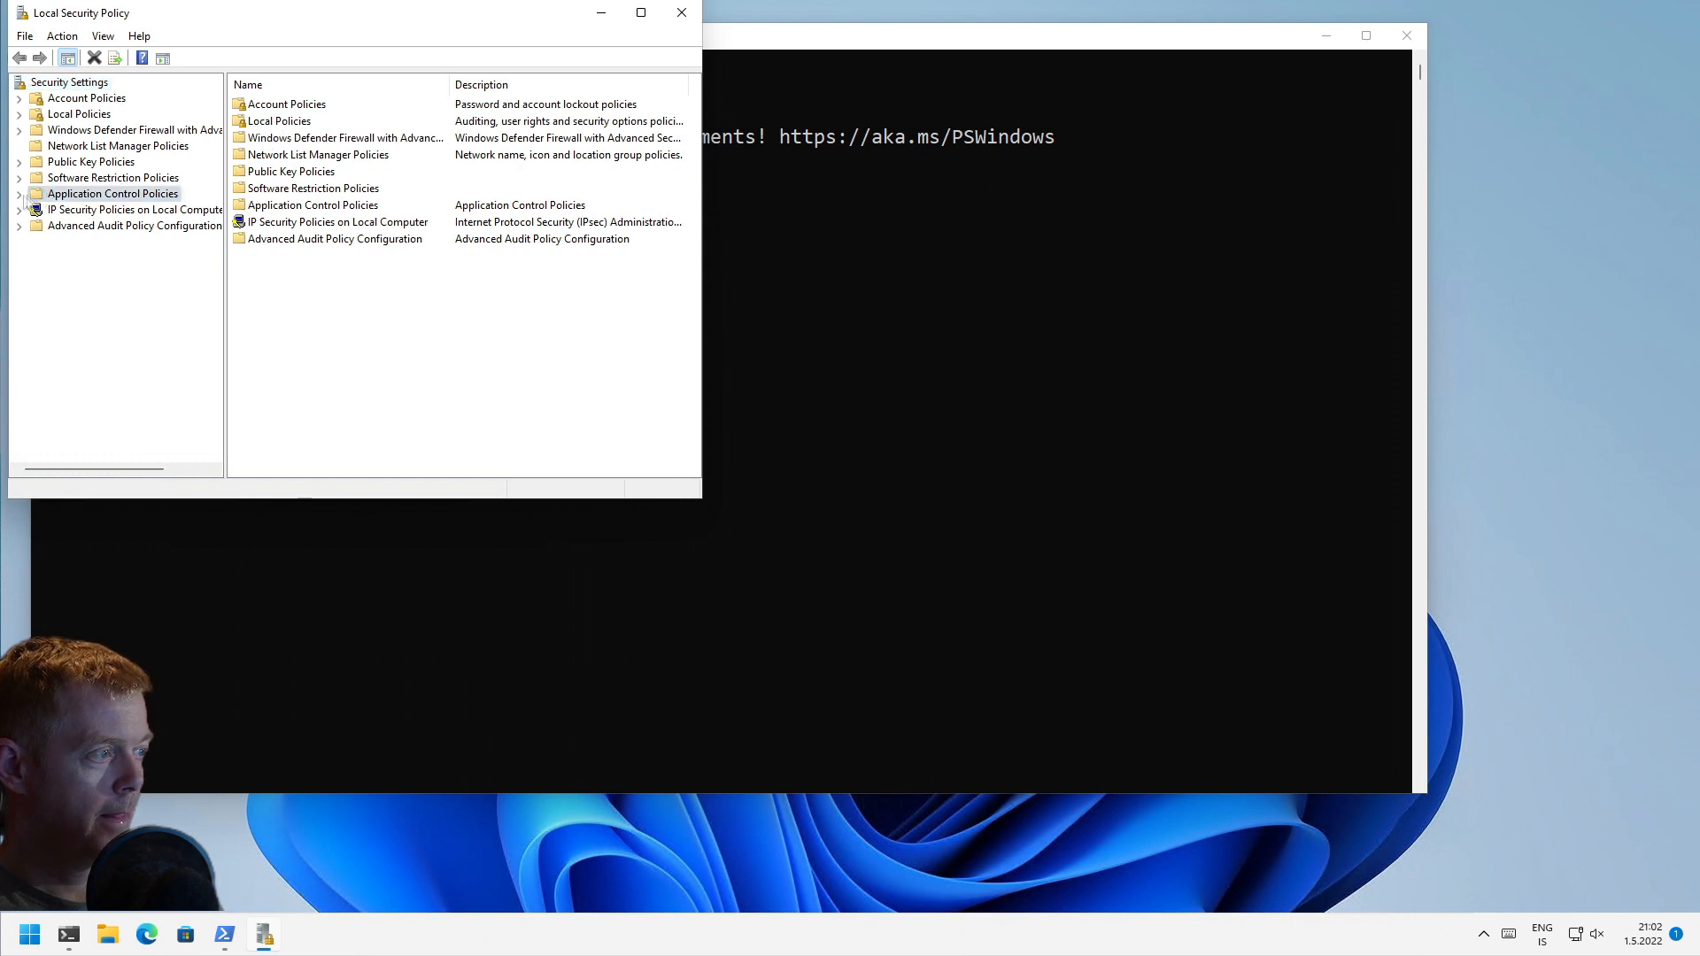
click(36, 211)
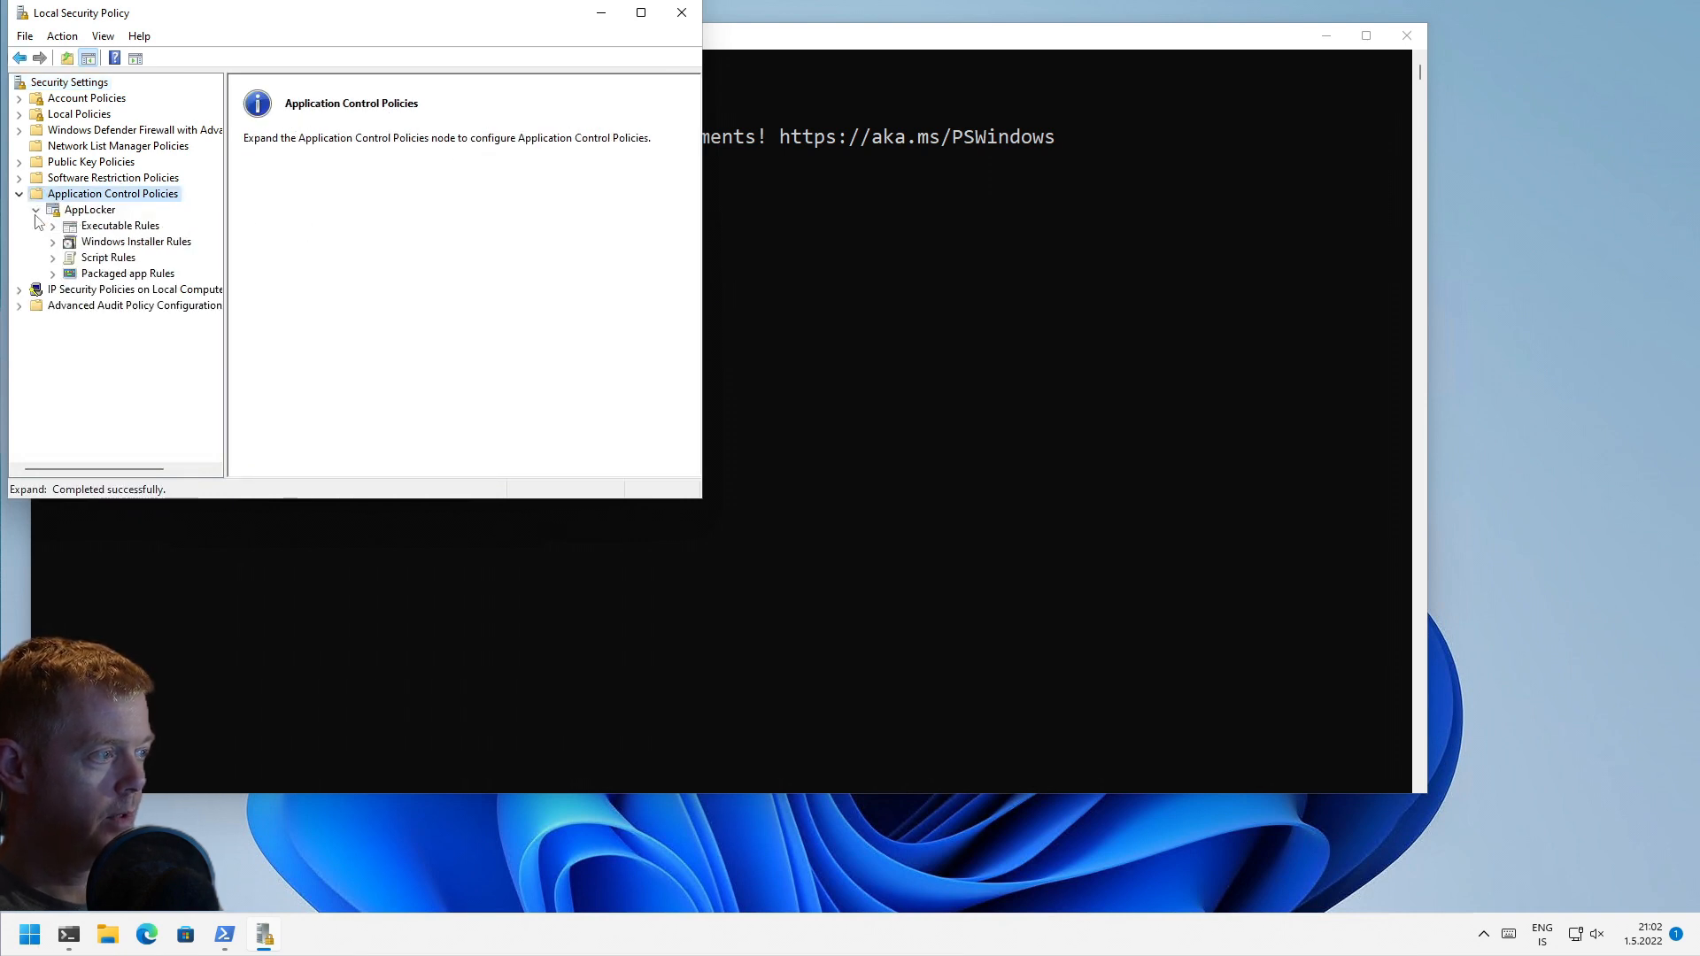
click(125, 227)
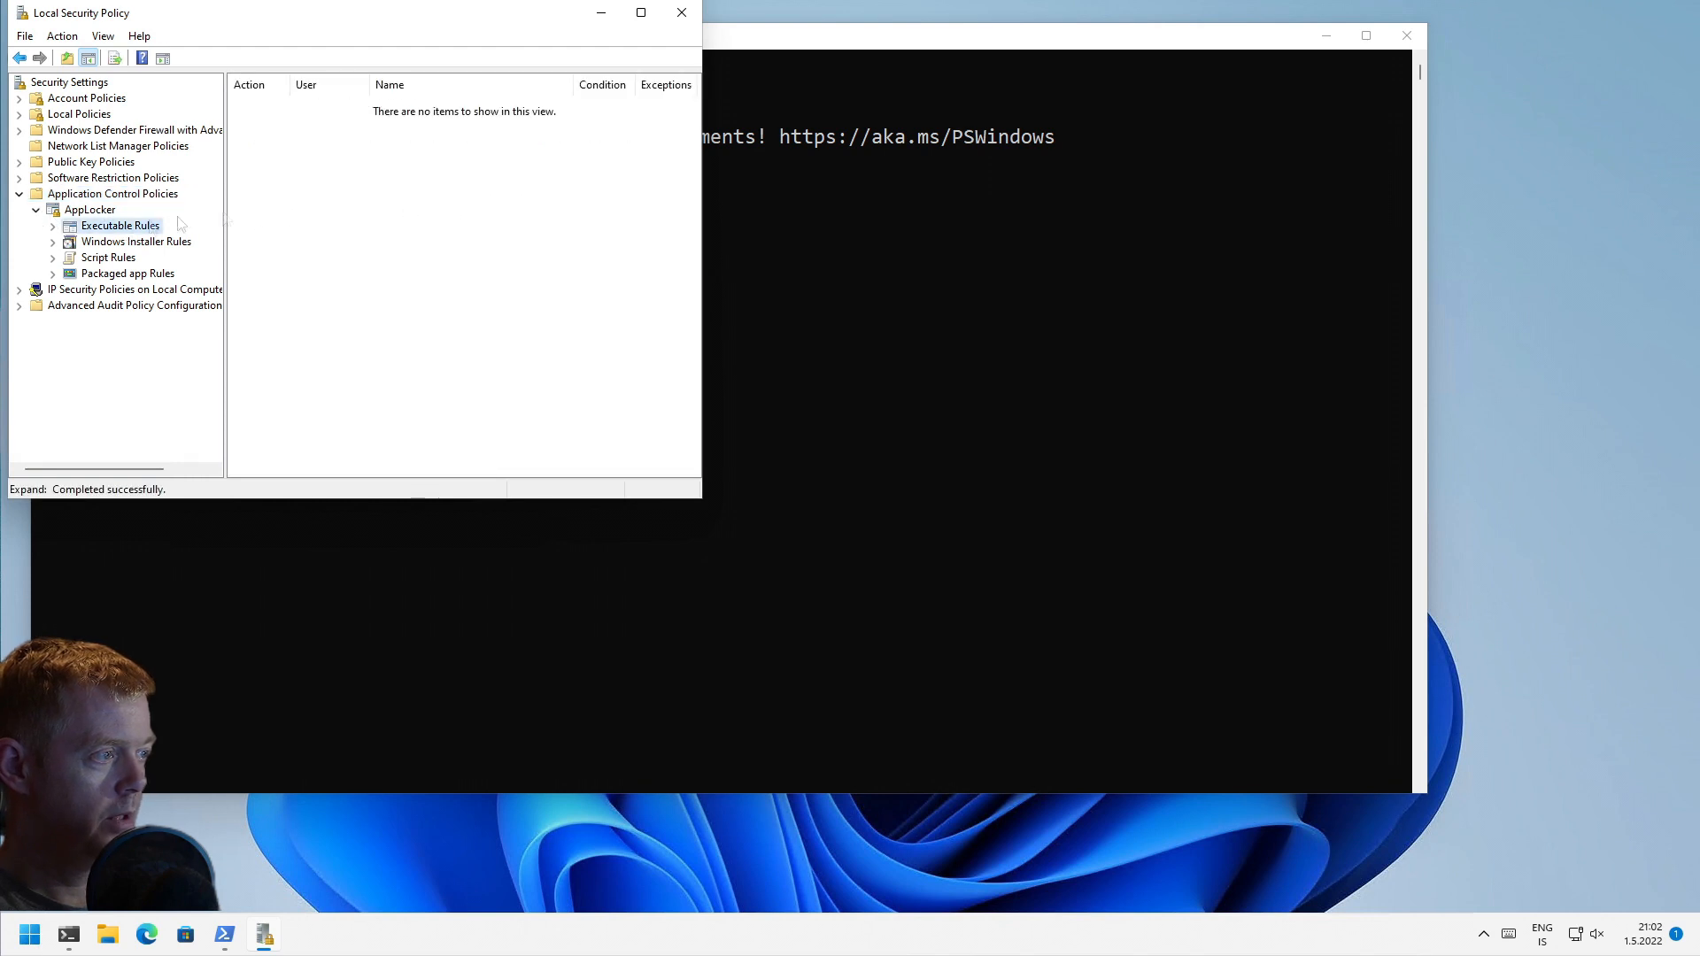
right_click(124, 226)
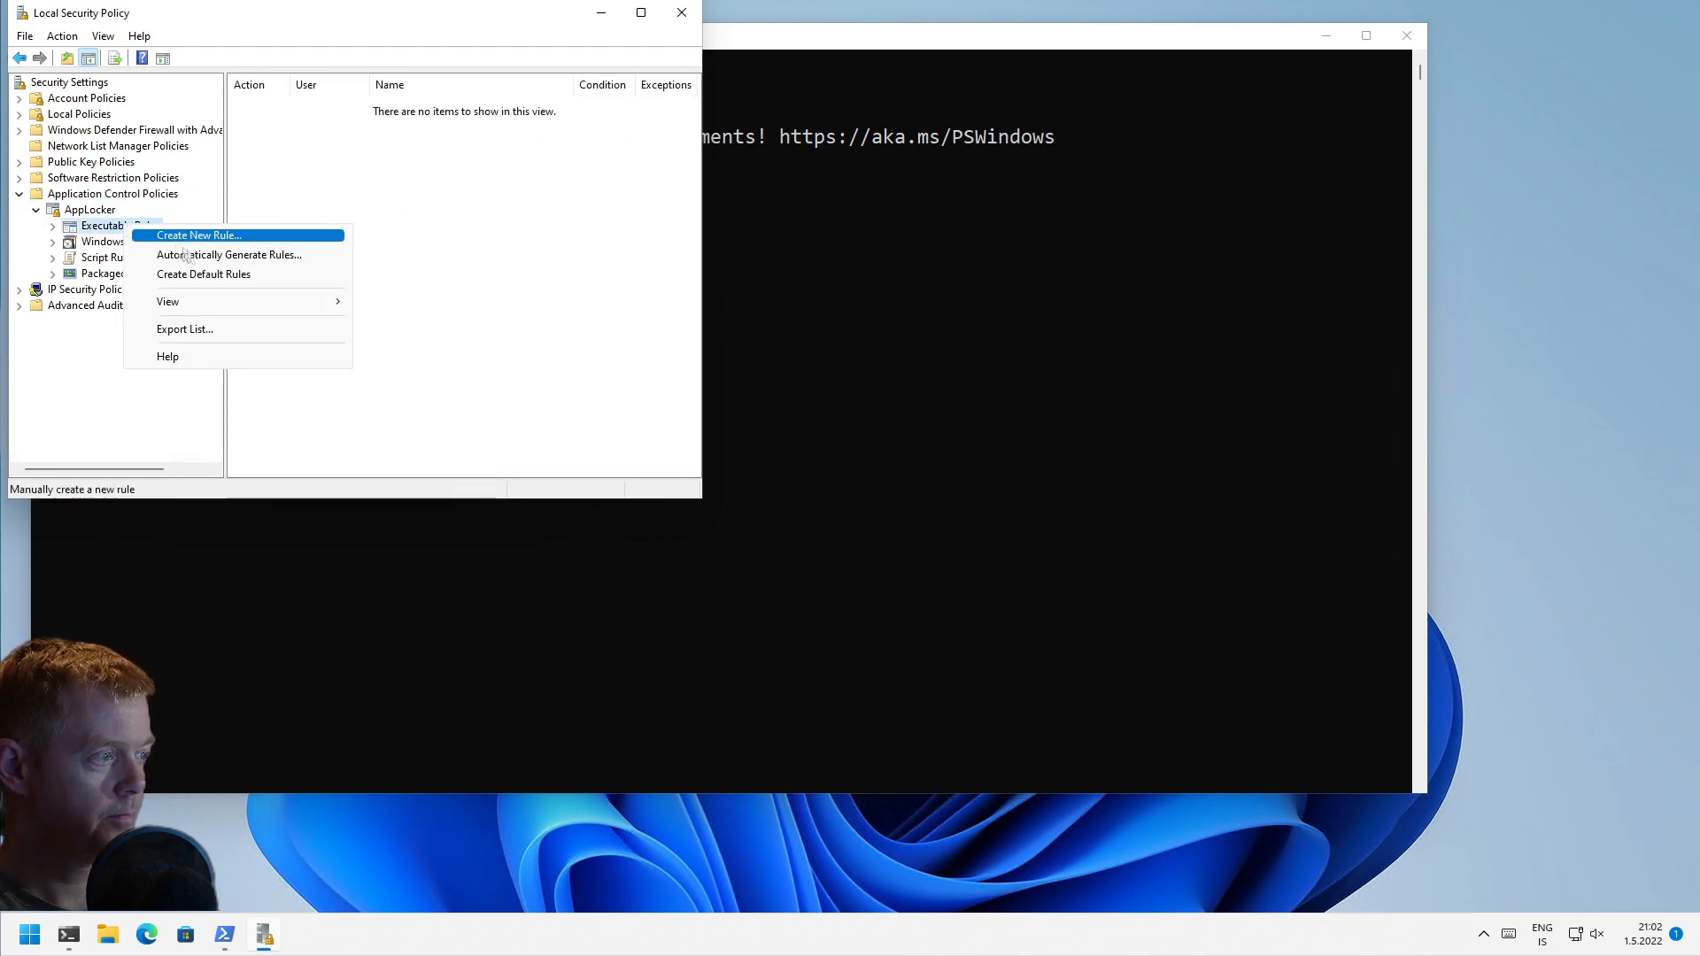
click(239, 274)
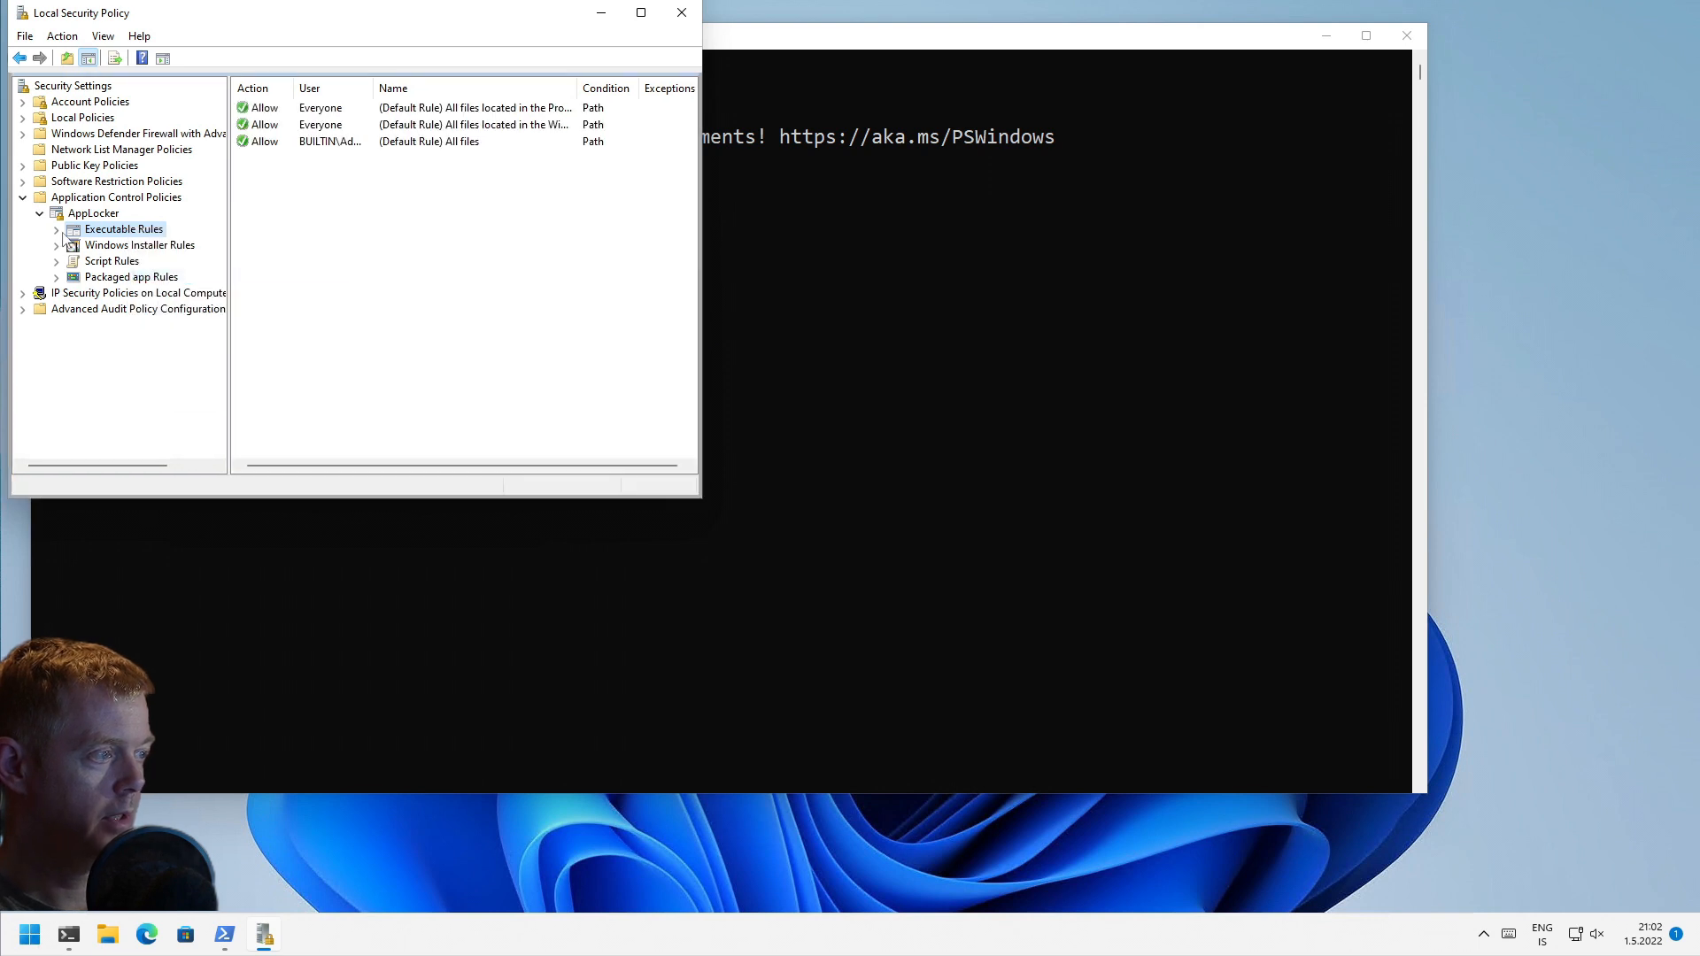
Step: Create the default rules for AppLocker's Windows Installer Rules
click(124, 245)
right_click(142, 245)
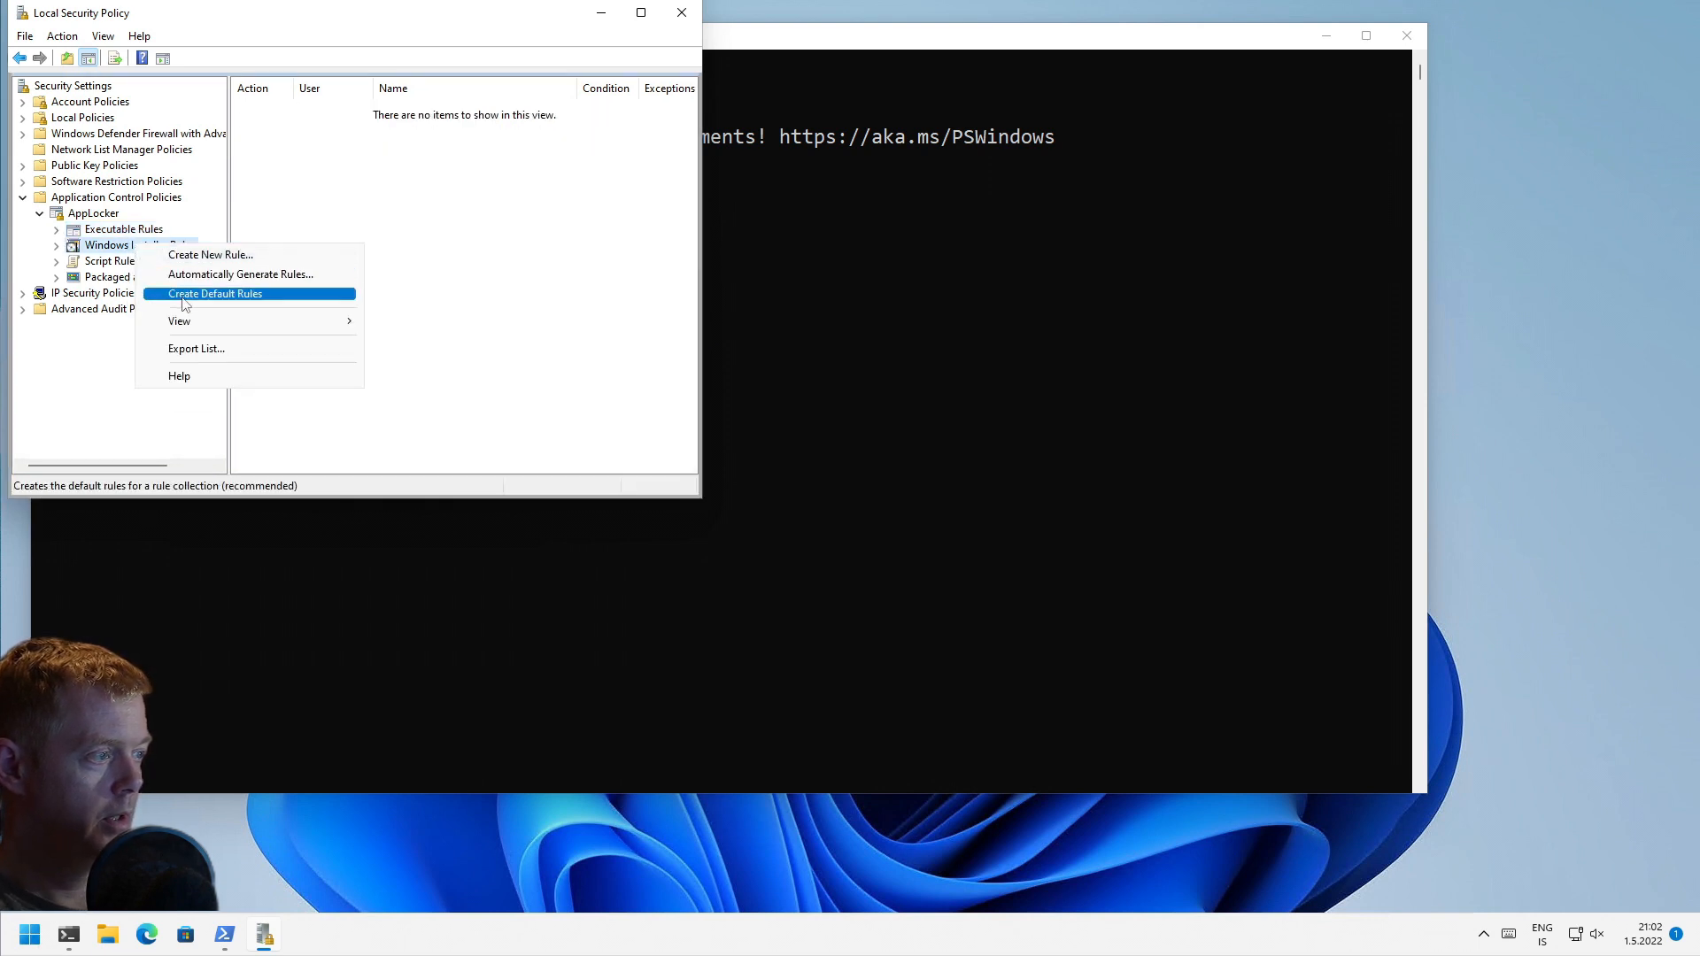
click(179, 294)
right_click(92, 261)
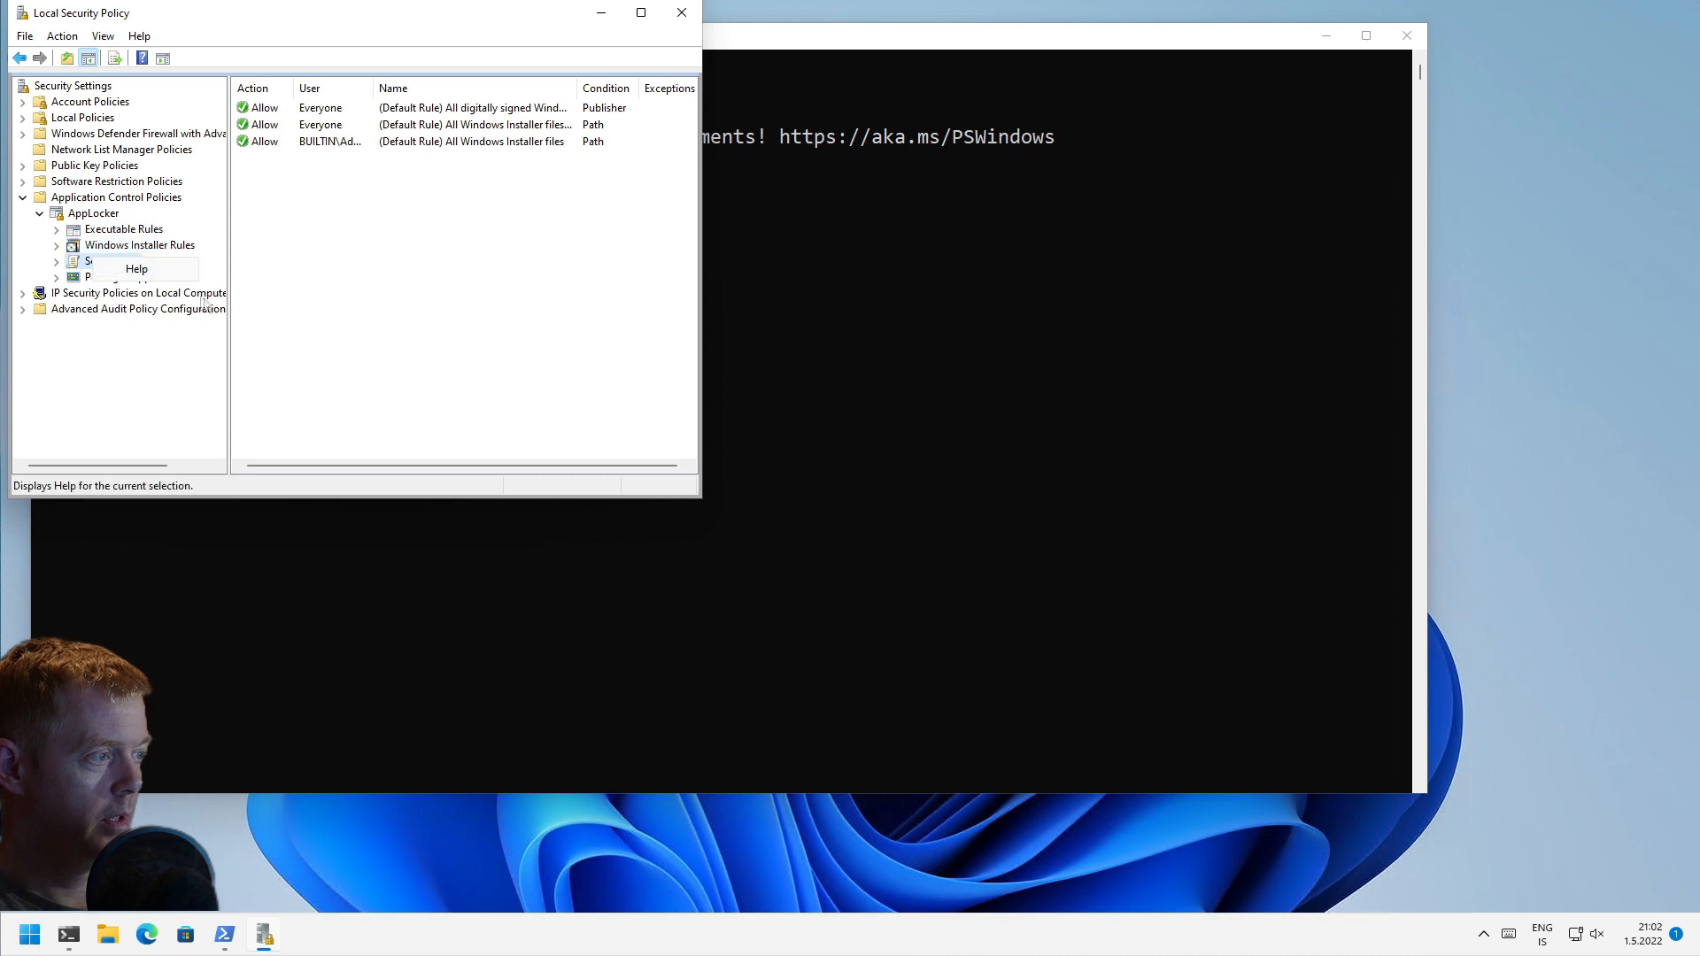
click(133, 269)
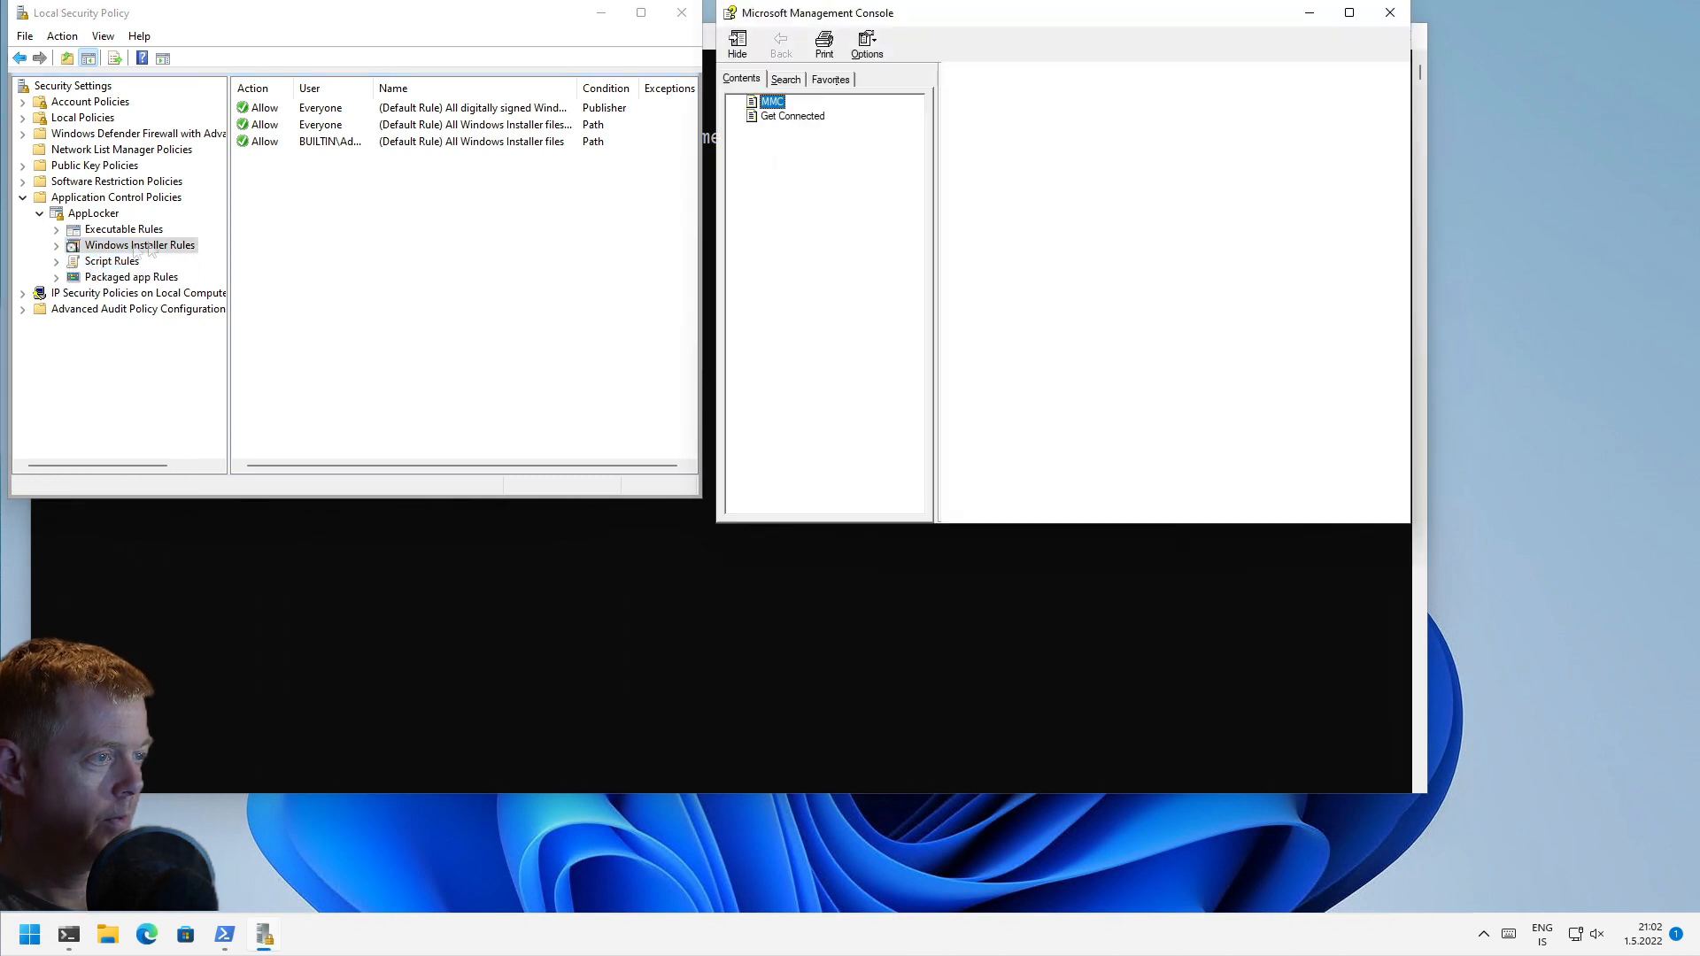
click(1390, 12)
Step: Create the default rules for AppLocker's Script Rules
click(92, 261)
right_click(92, 261)
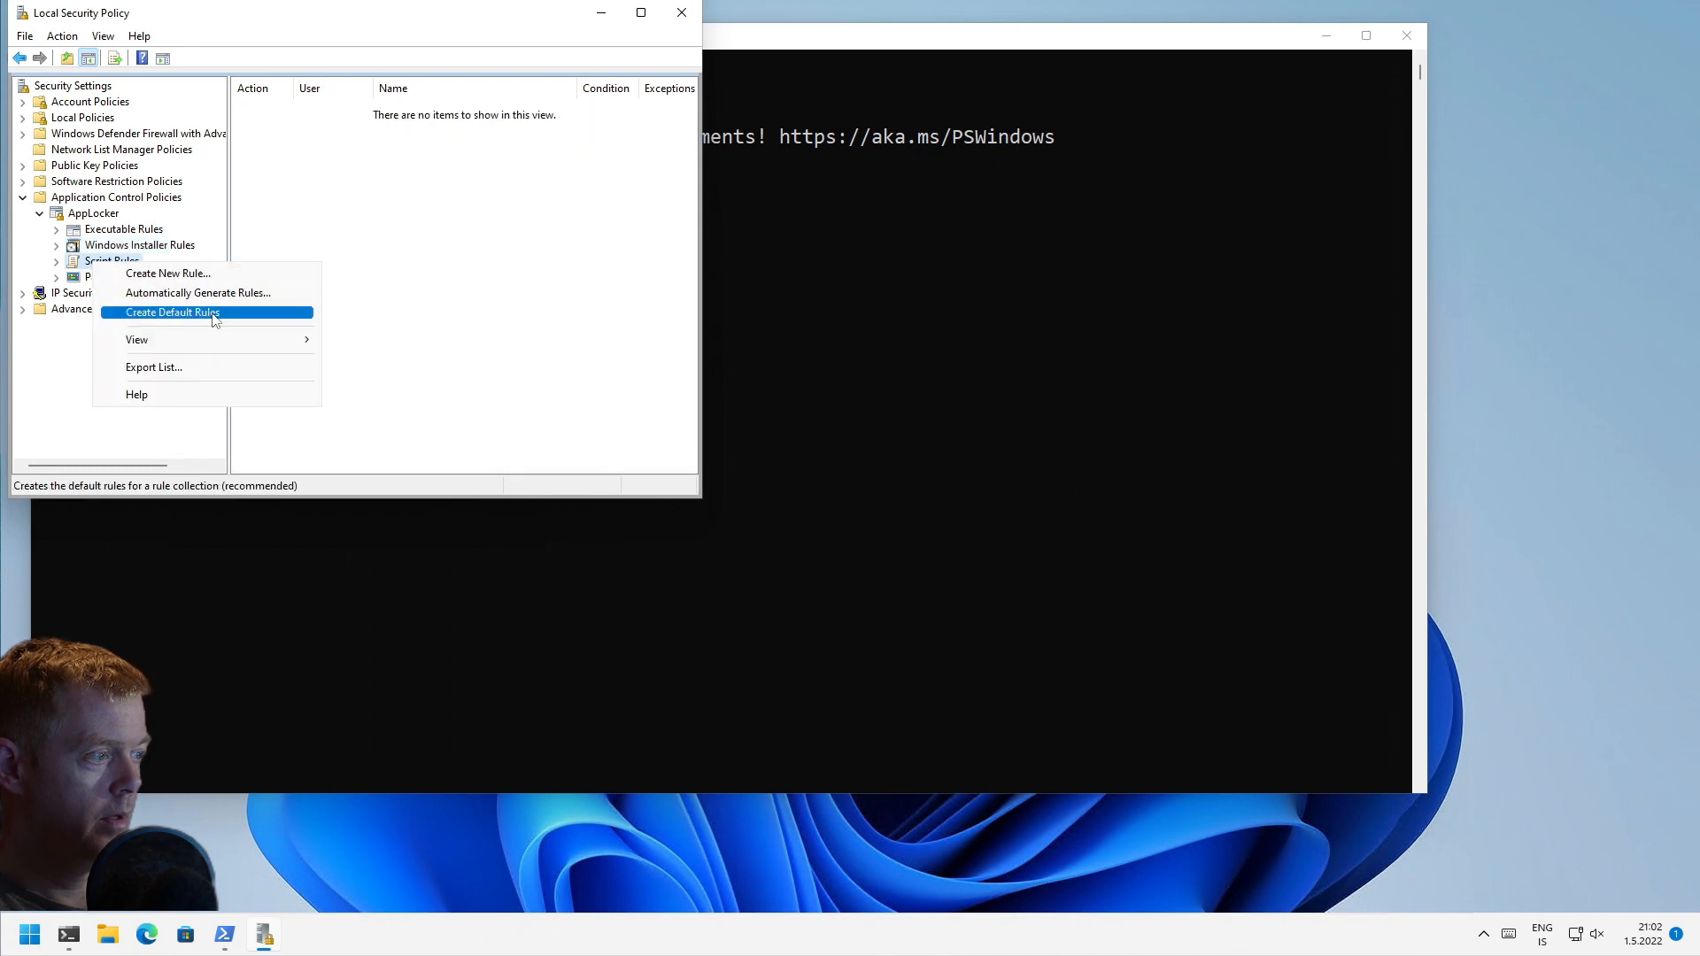
click(212, 313)
Step: Create the default rules for AppLocker's Packaged app Rules
click(112, 278)
right_click(112, 280)
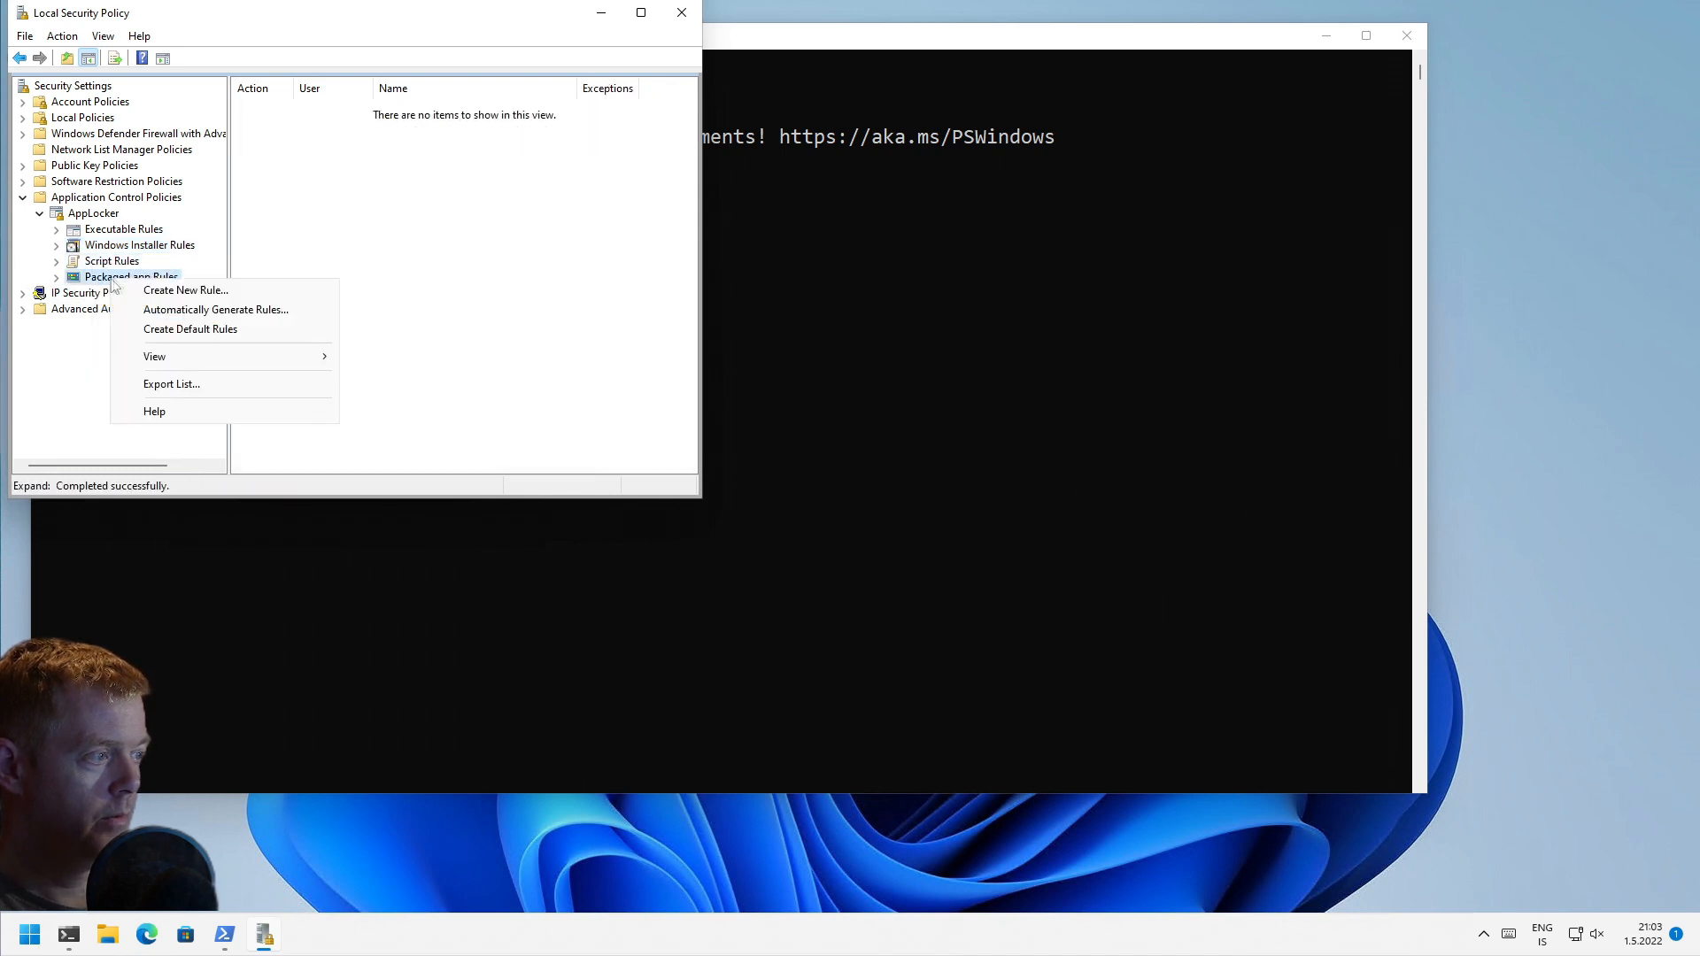
click(190, 328)
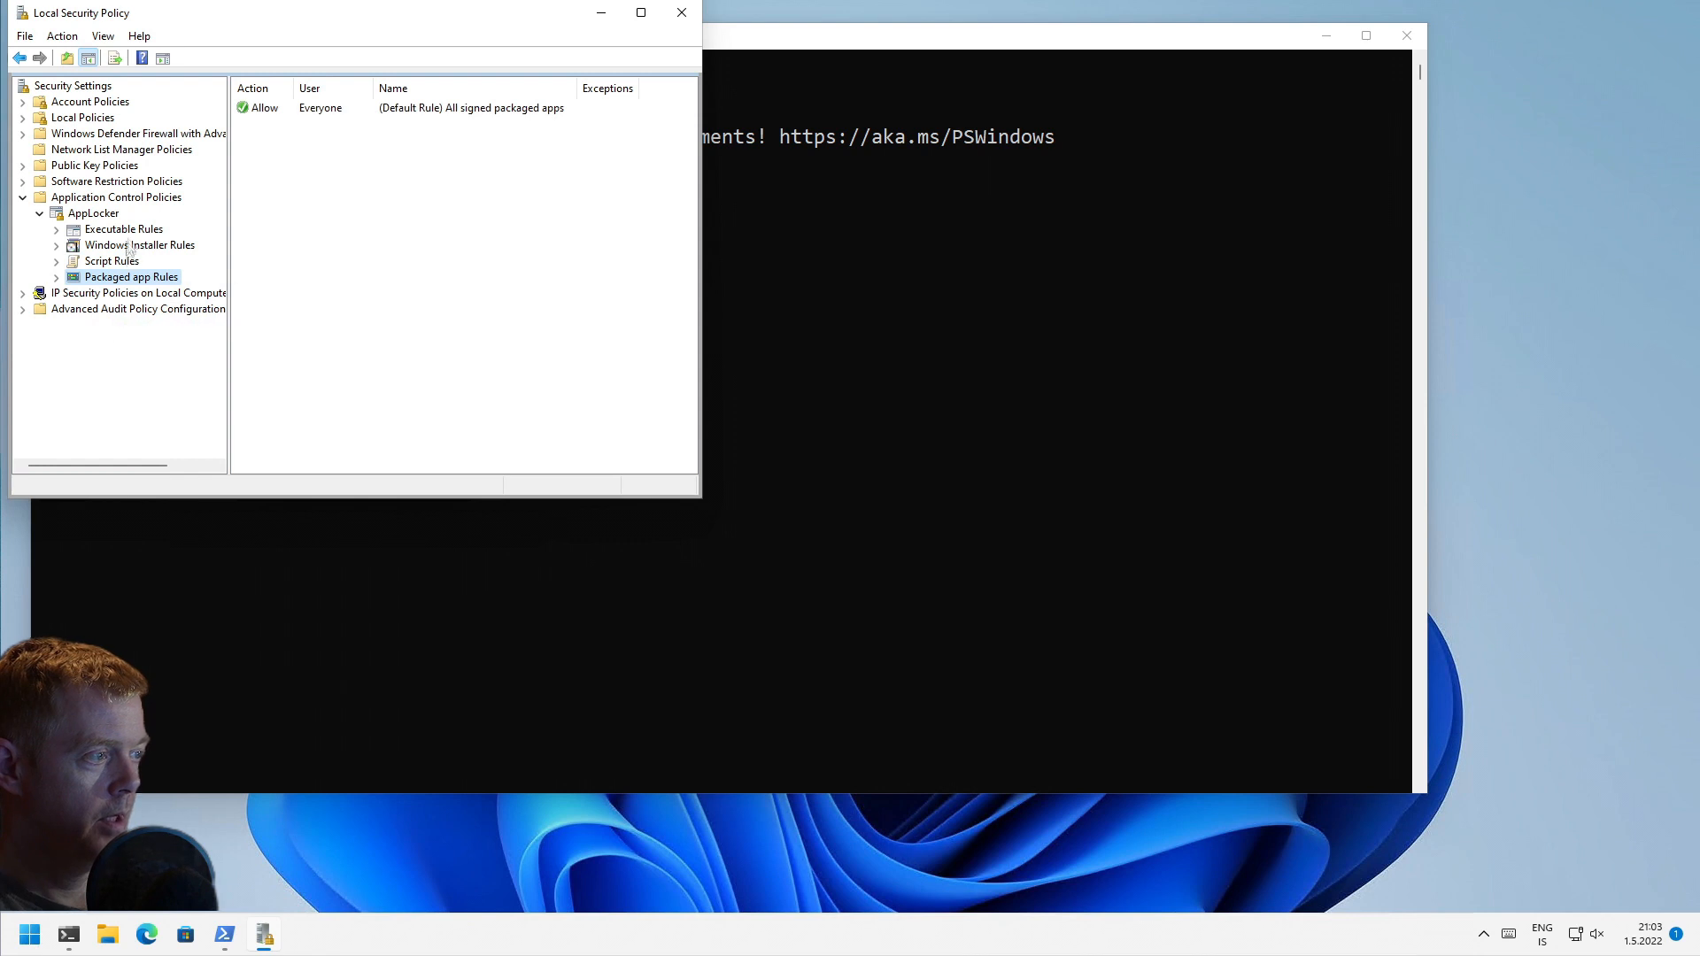
Step: Review the default executable rules with the Name and User columns widened, including the administrators' rule for all files
click(135, 230)
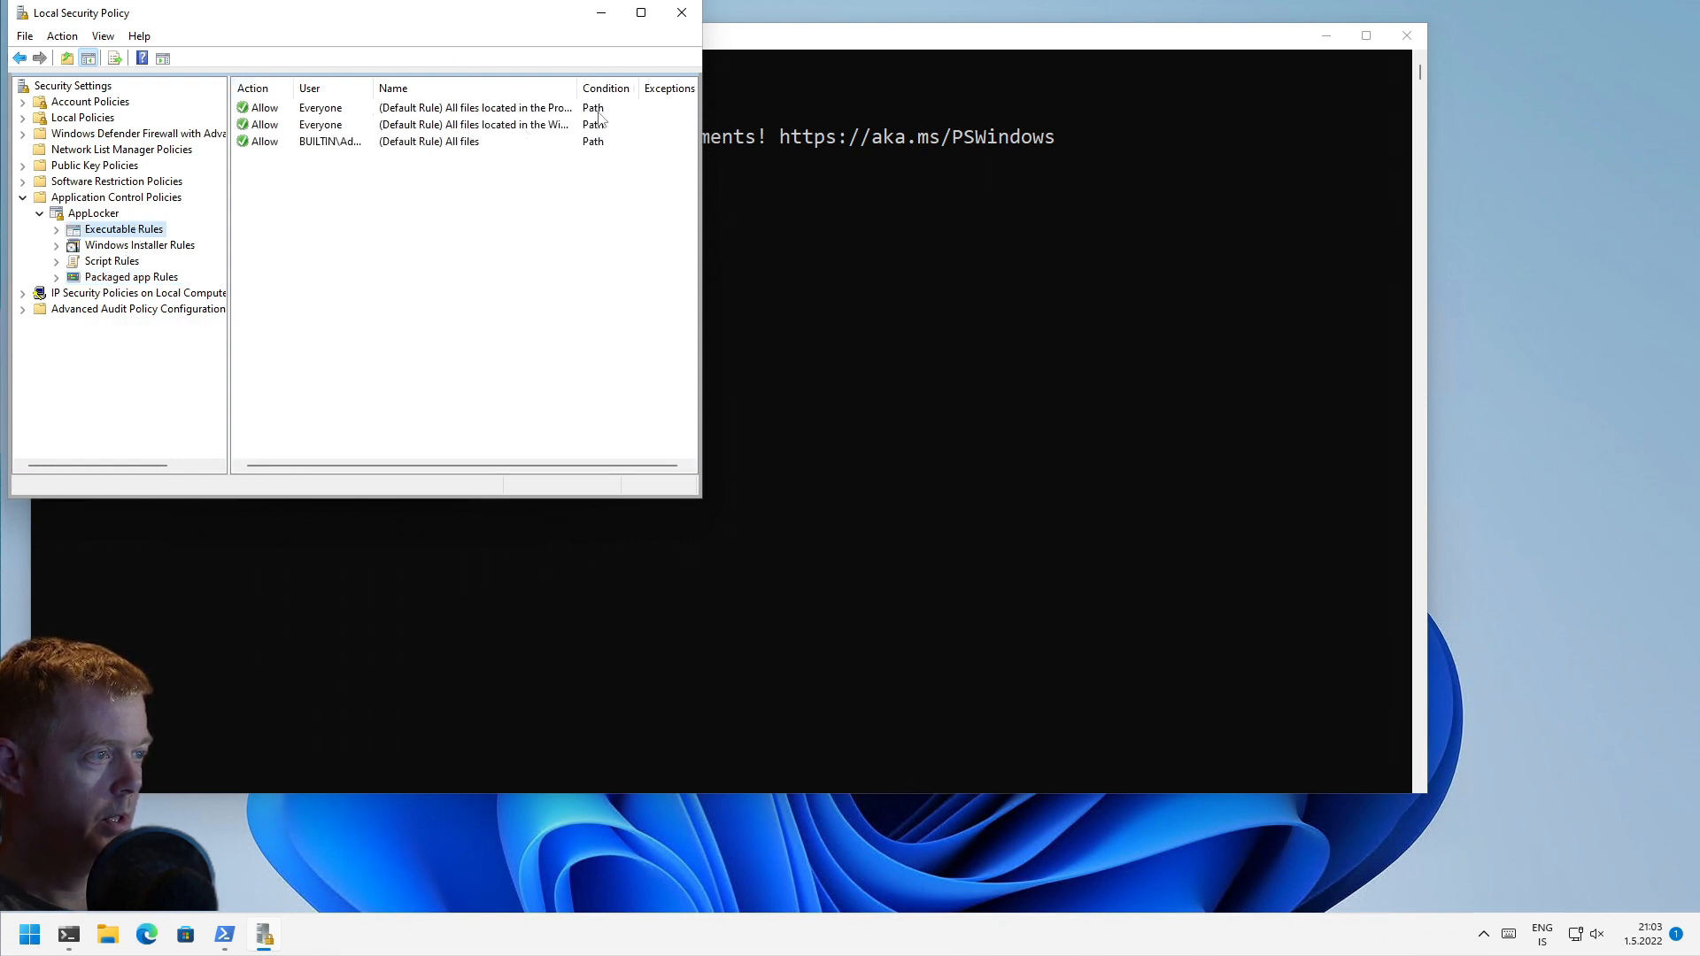
double_click(581, 88)
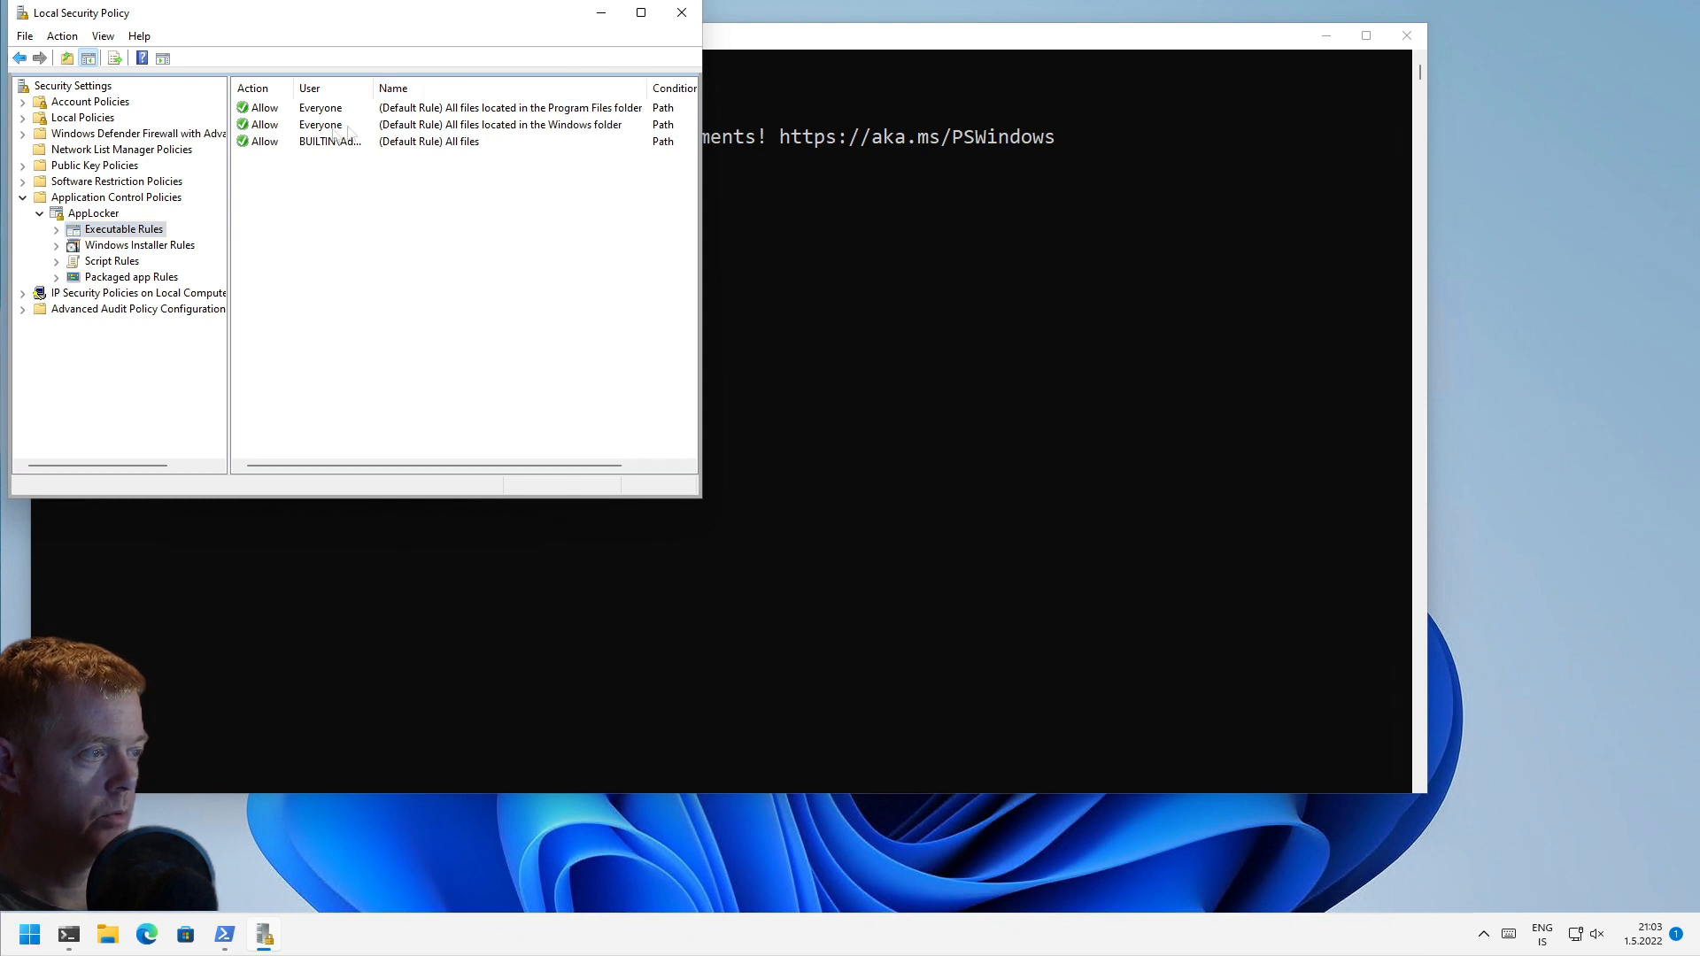
click(380, 85)
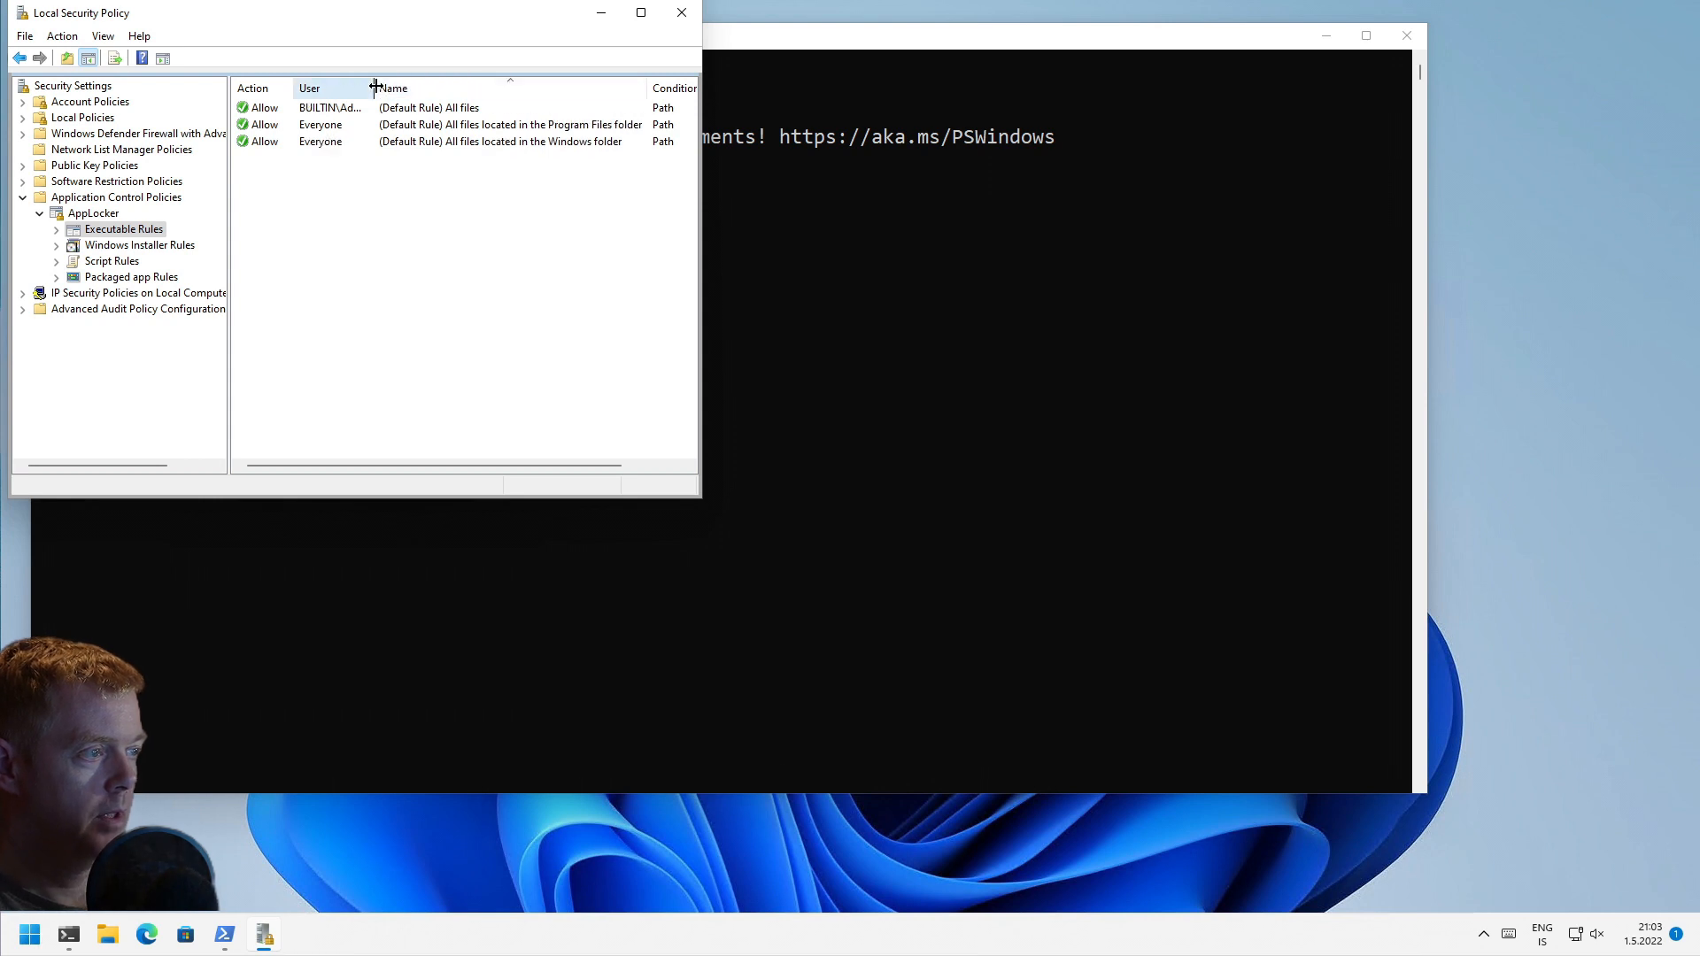
double_click(380, 86)
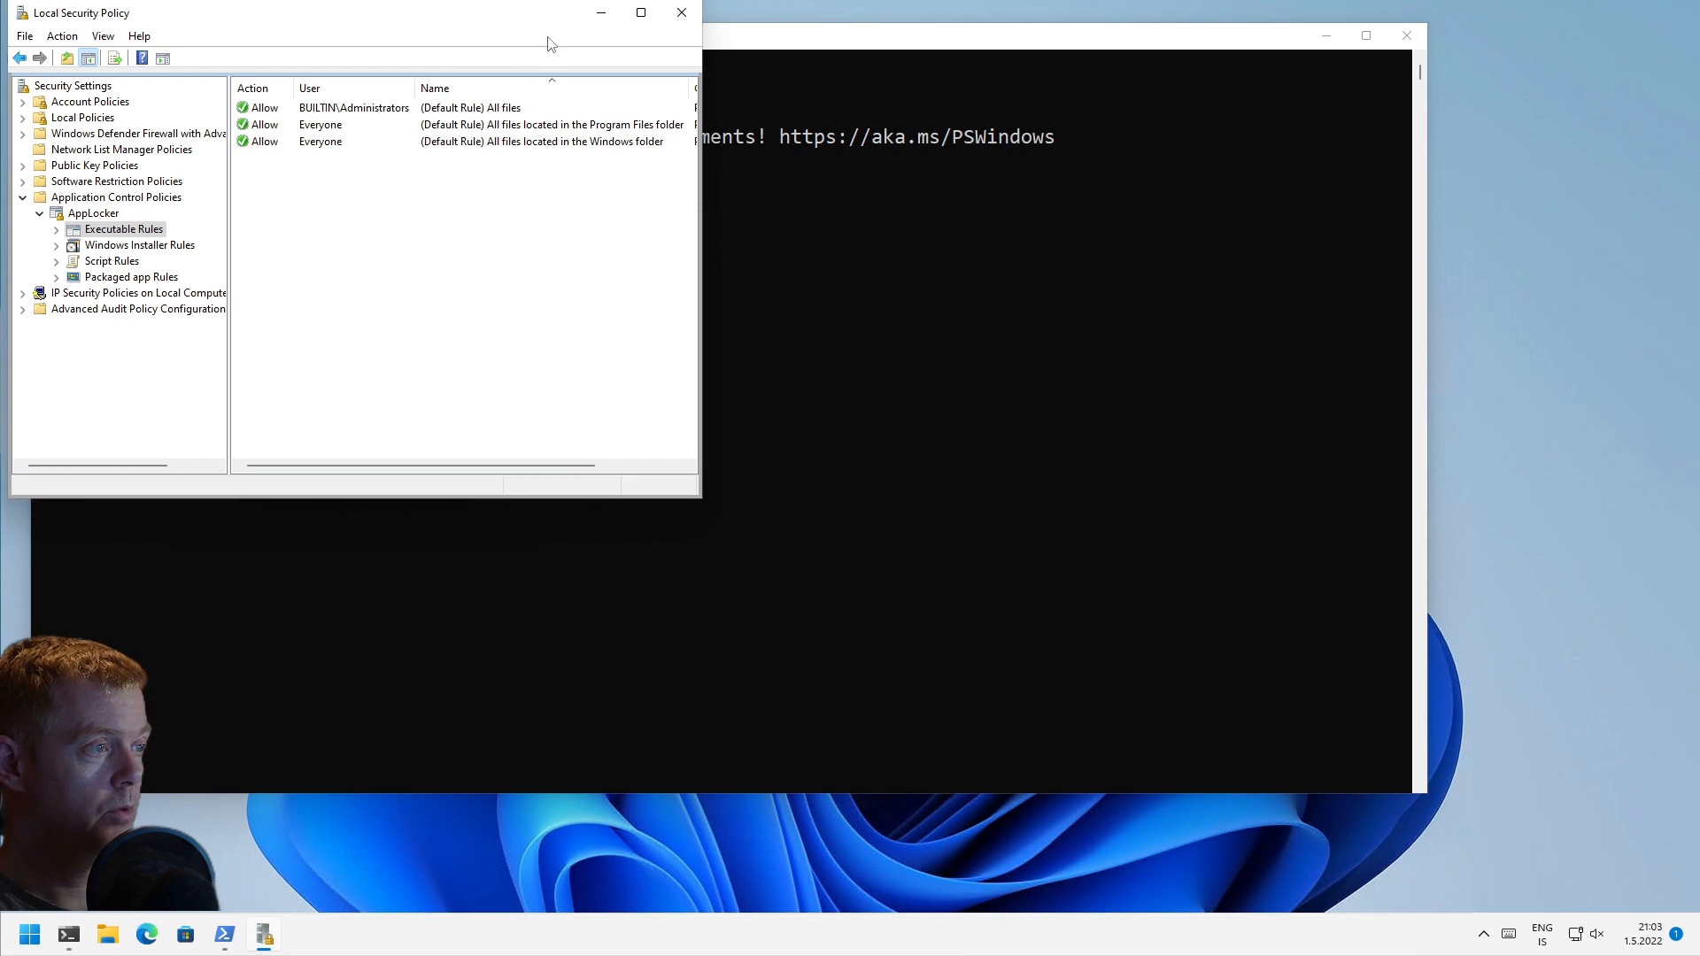
drag(509, 23, 1046, 171)
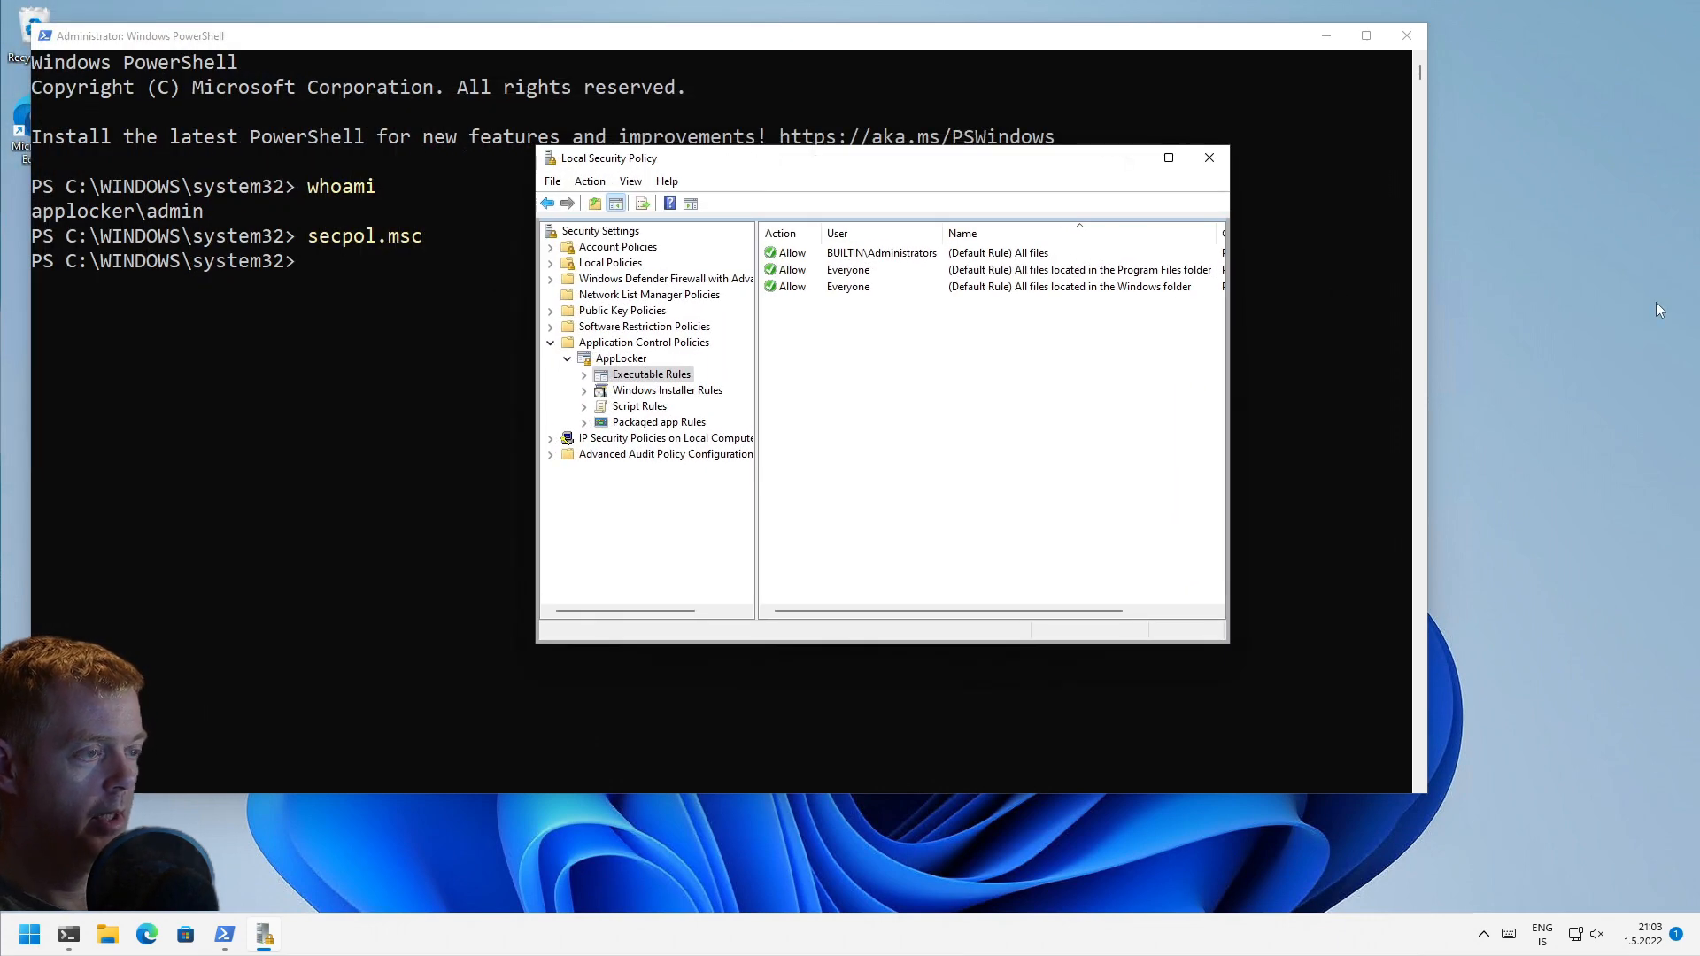
click(976, 254)
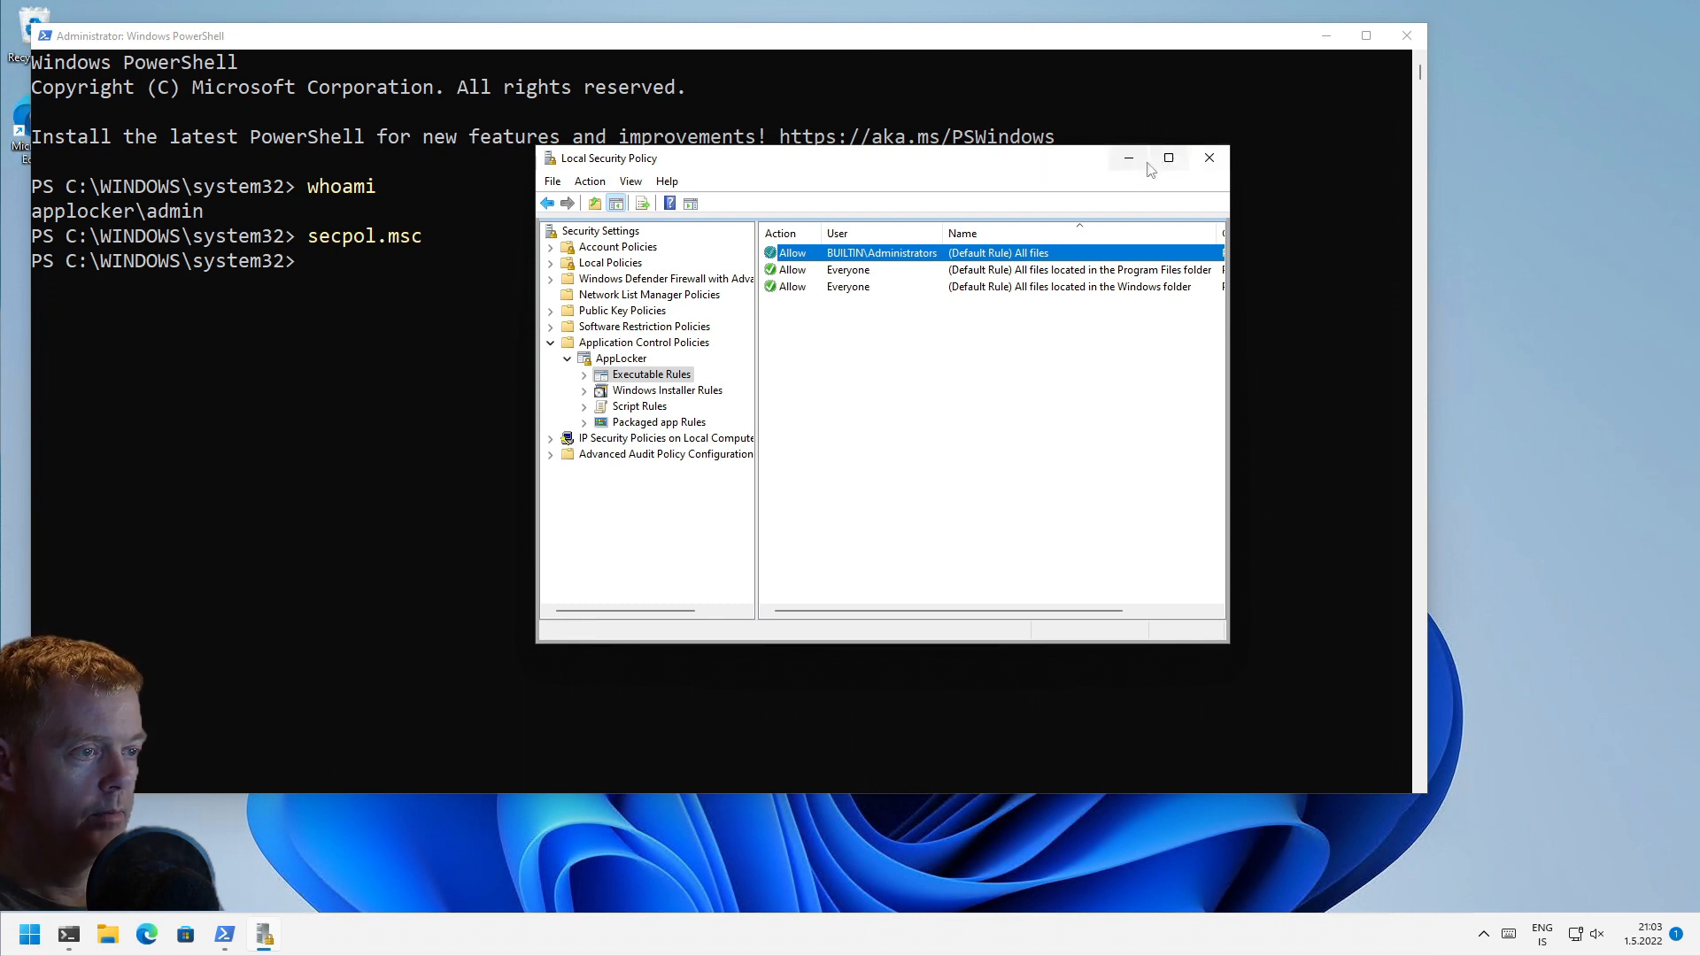
Step: Close the Local Security Policy console and reopen it from the elevated PowerShell with secpol.msc
mouse_move(1181, 164)
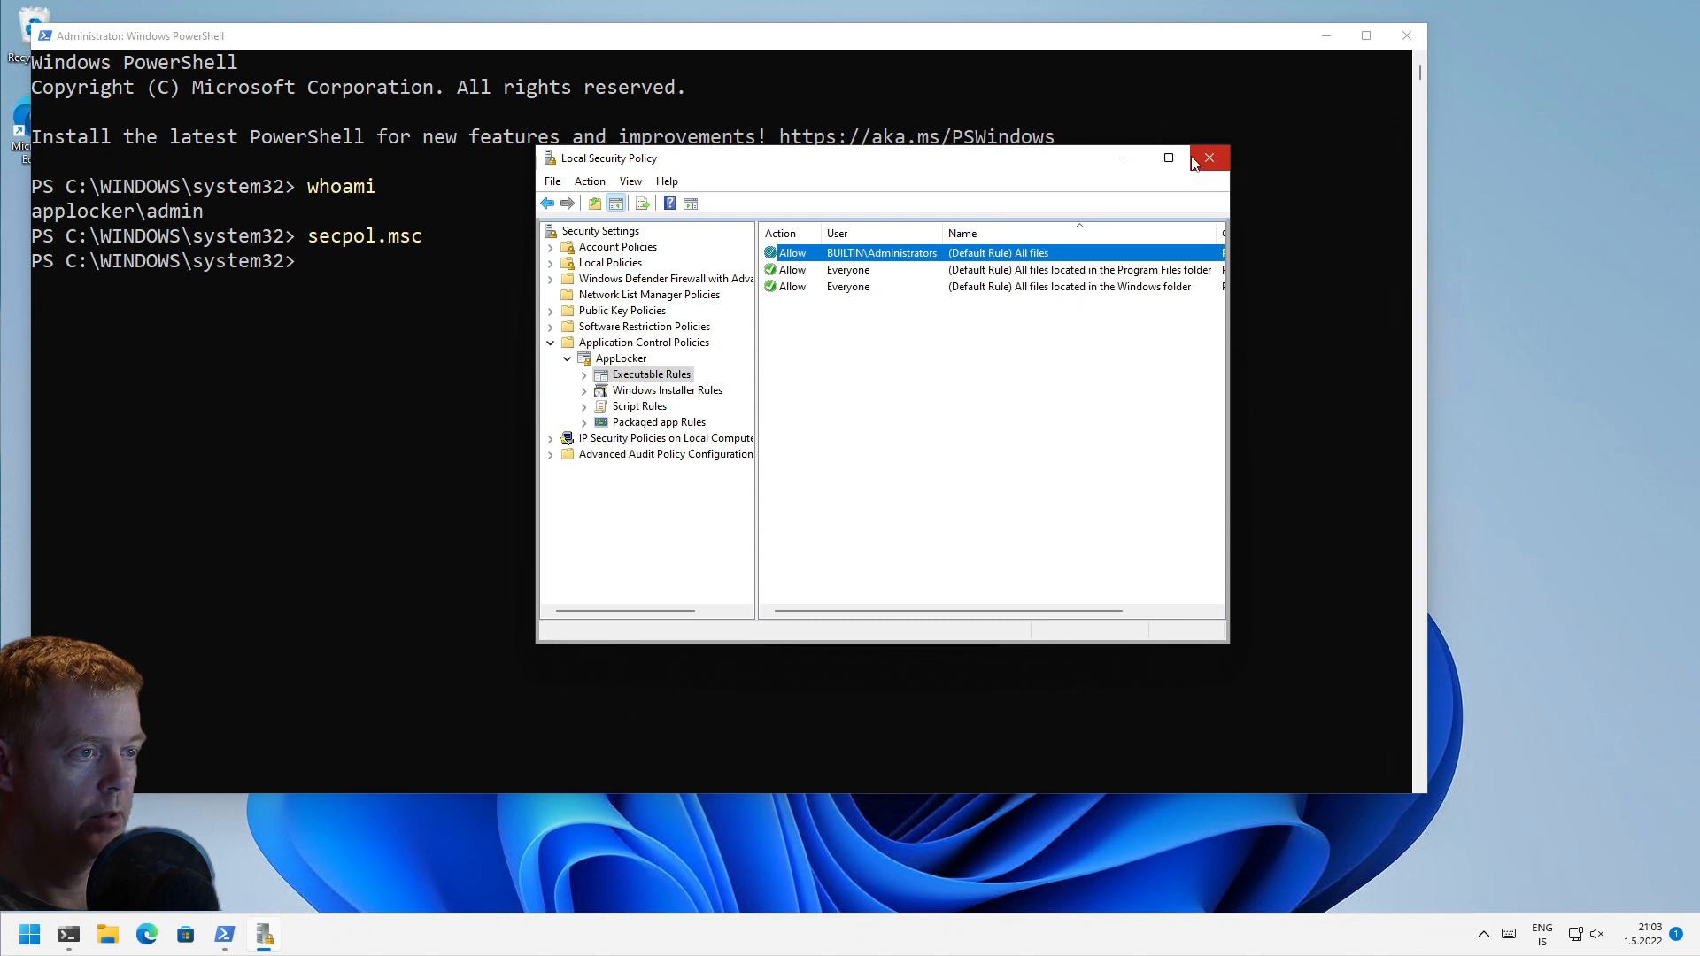
click(1210, 159)
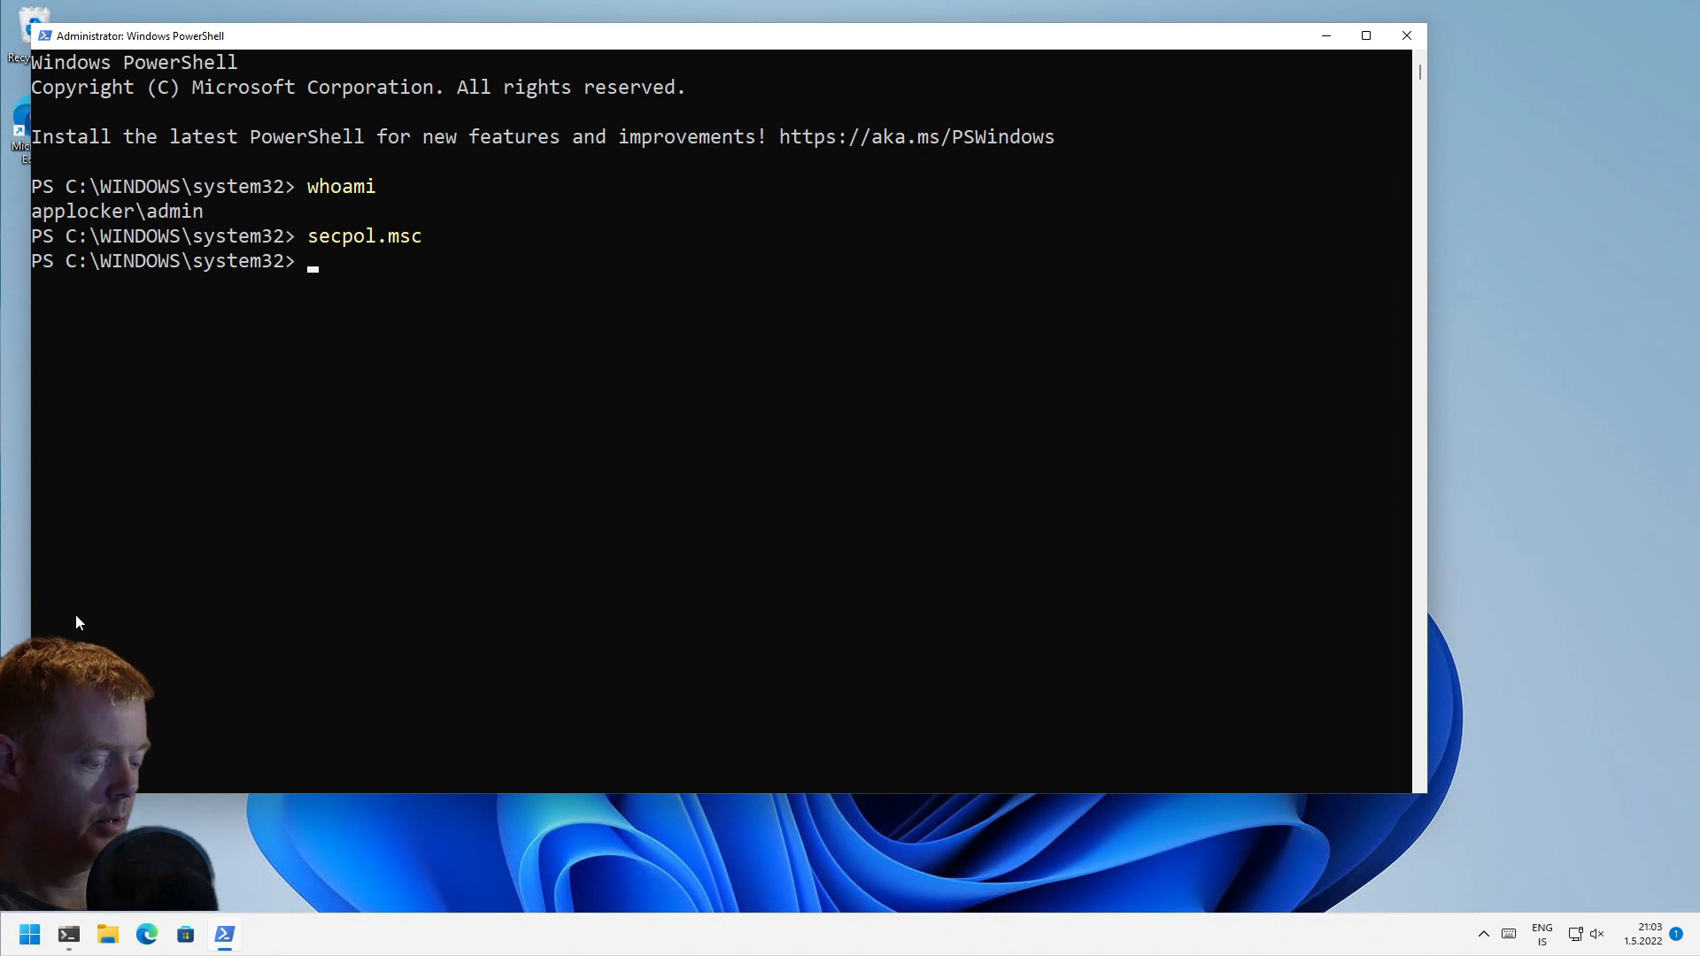
key(Up)
key(Return)
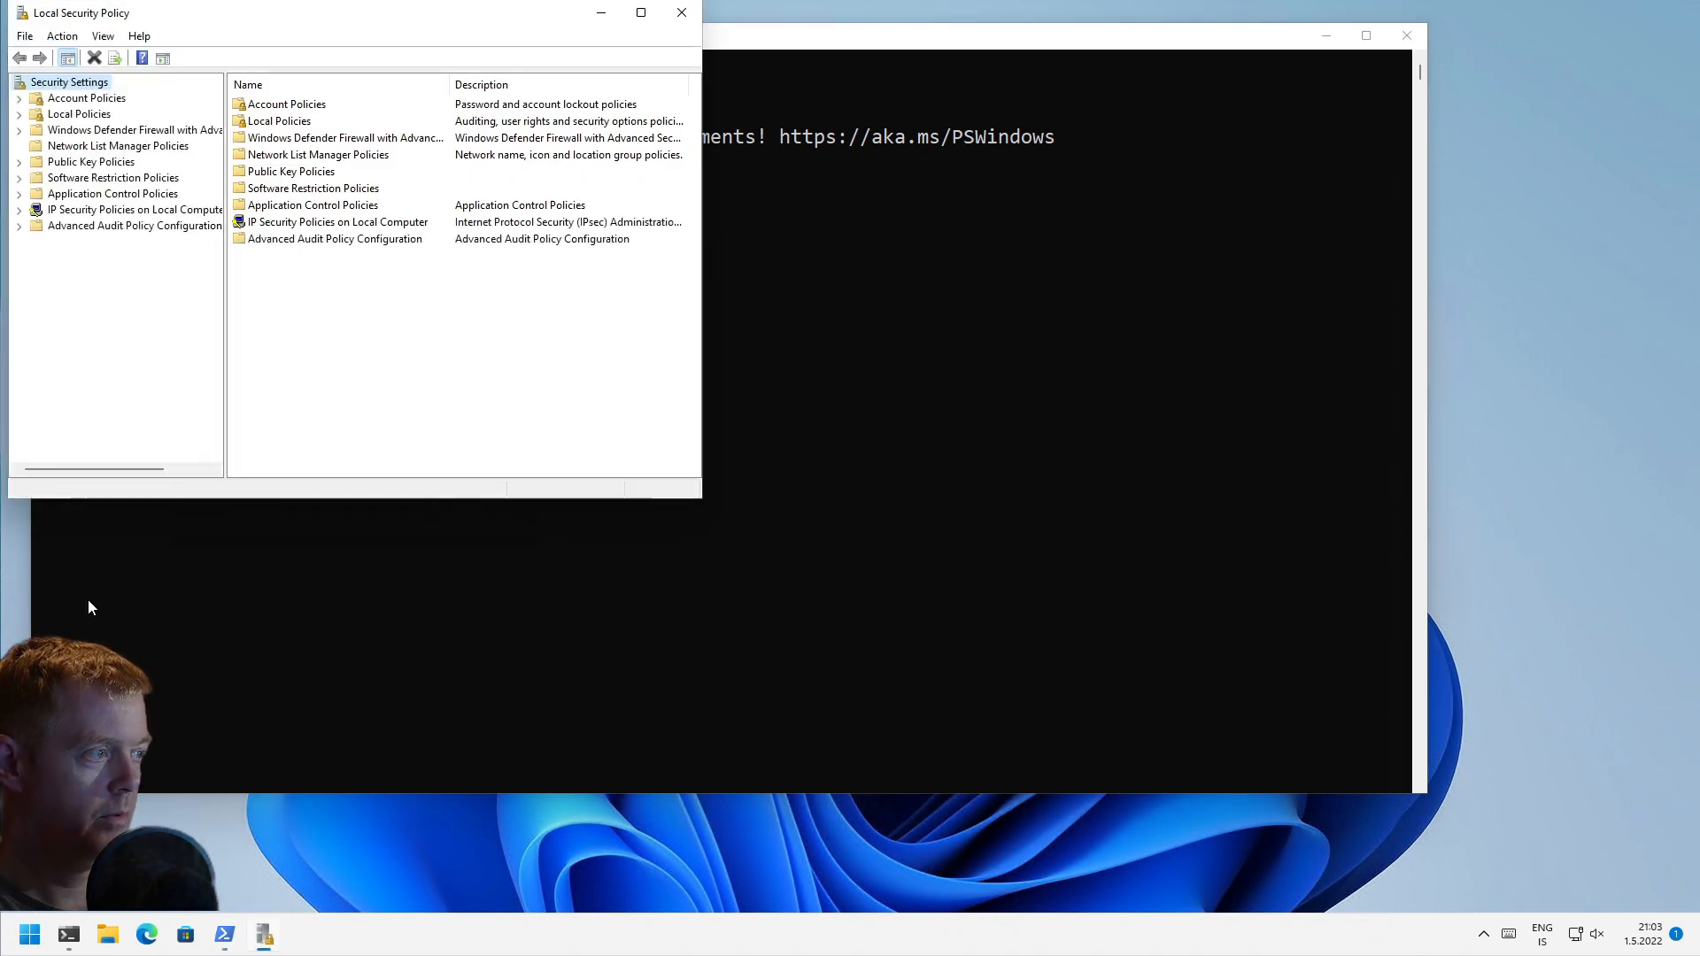
Step: Configure AppLocker to enforce rules for the Executable, Windows Installer, Script and Packaged app rule collections
click(19, 194)
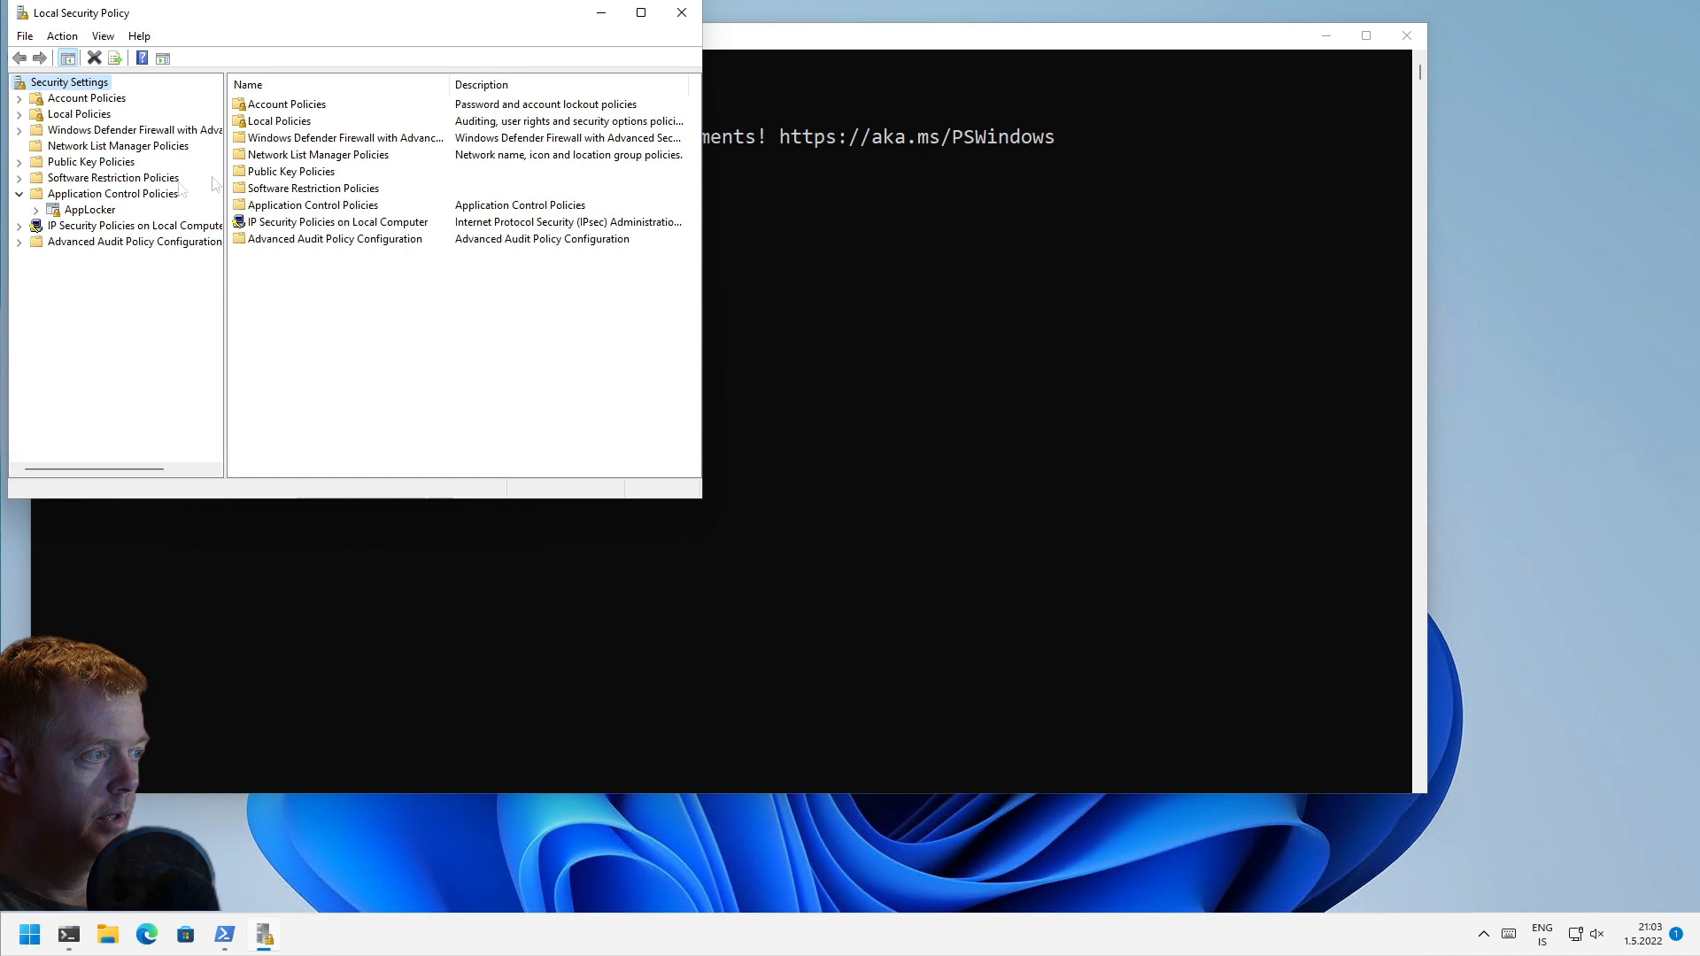
right_click(85, 210)
click(133, 283)
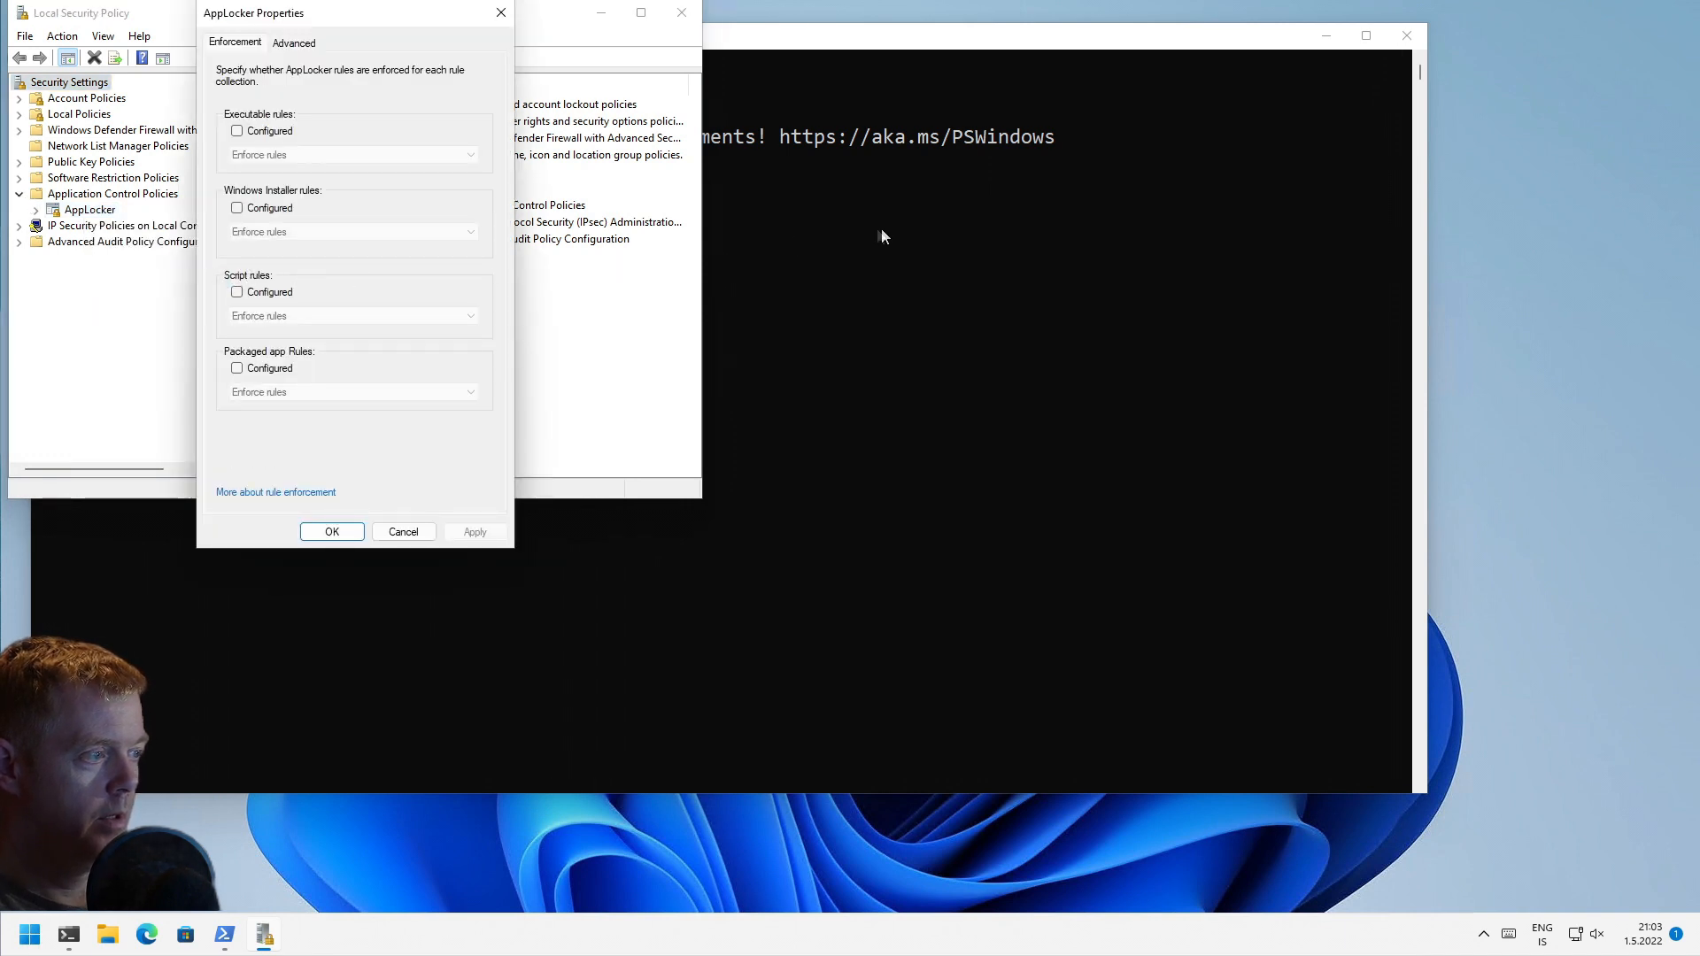
click(286, 133)
click(265, 156)
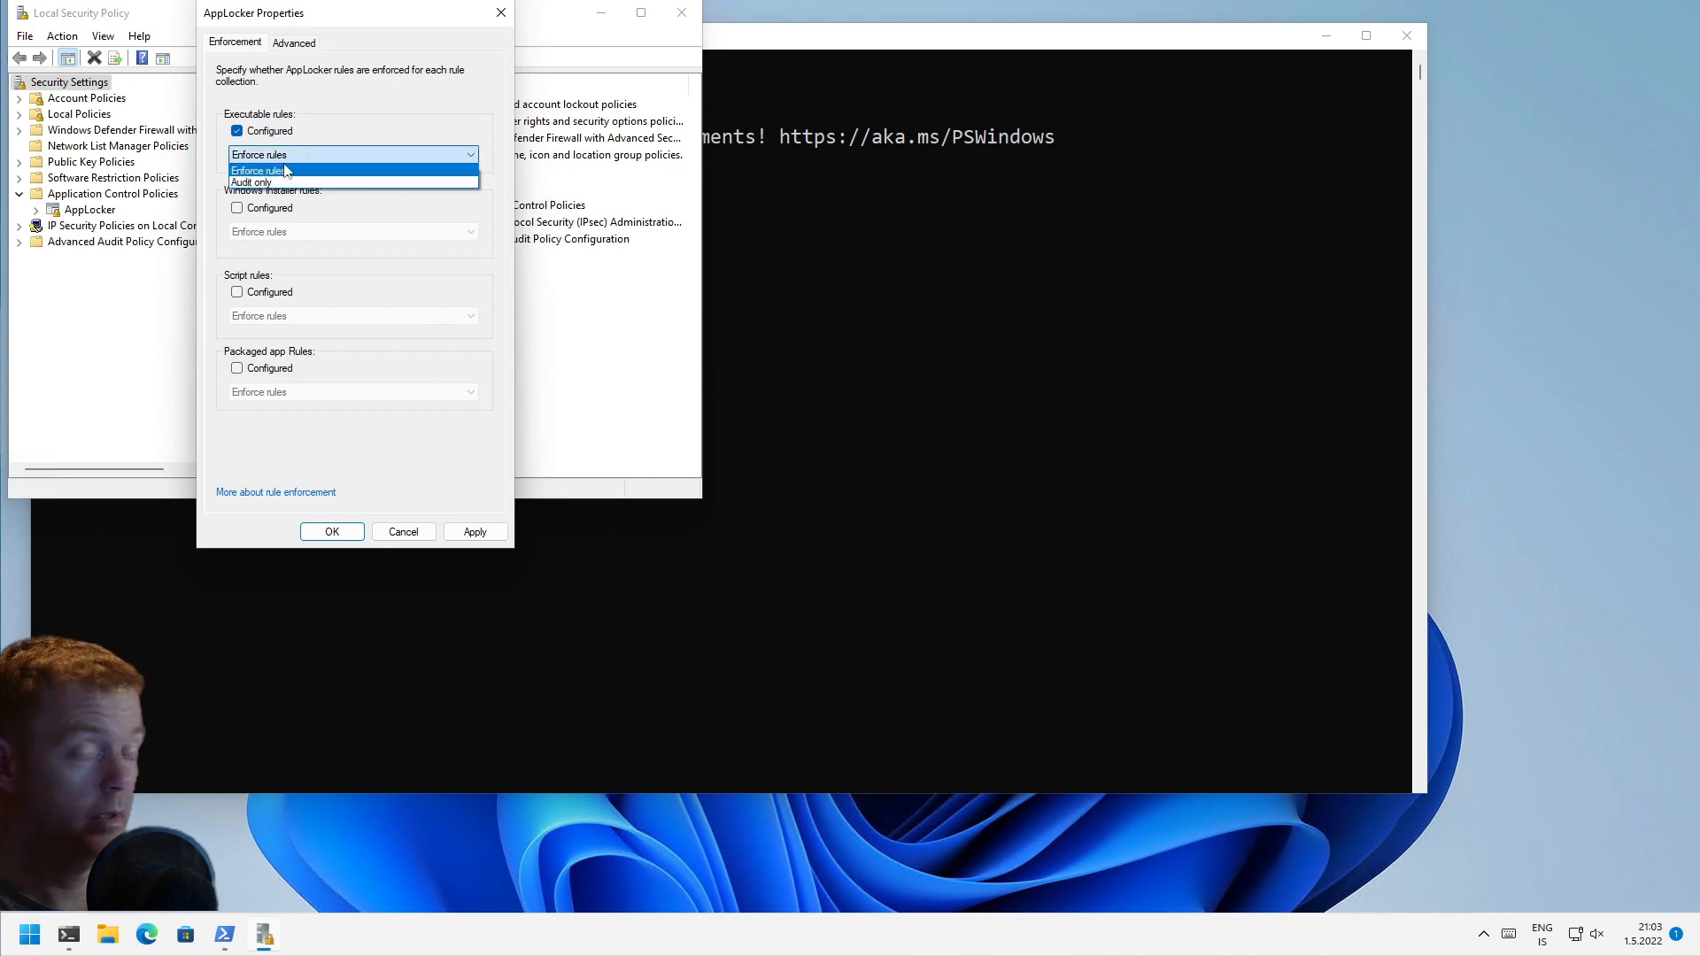
click(302, 220)
click(255, 211)
click(255, 294)
click(257, 370)
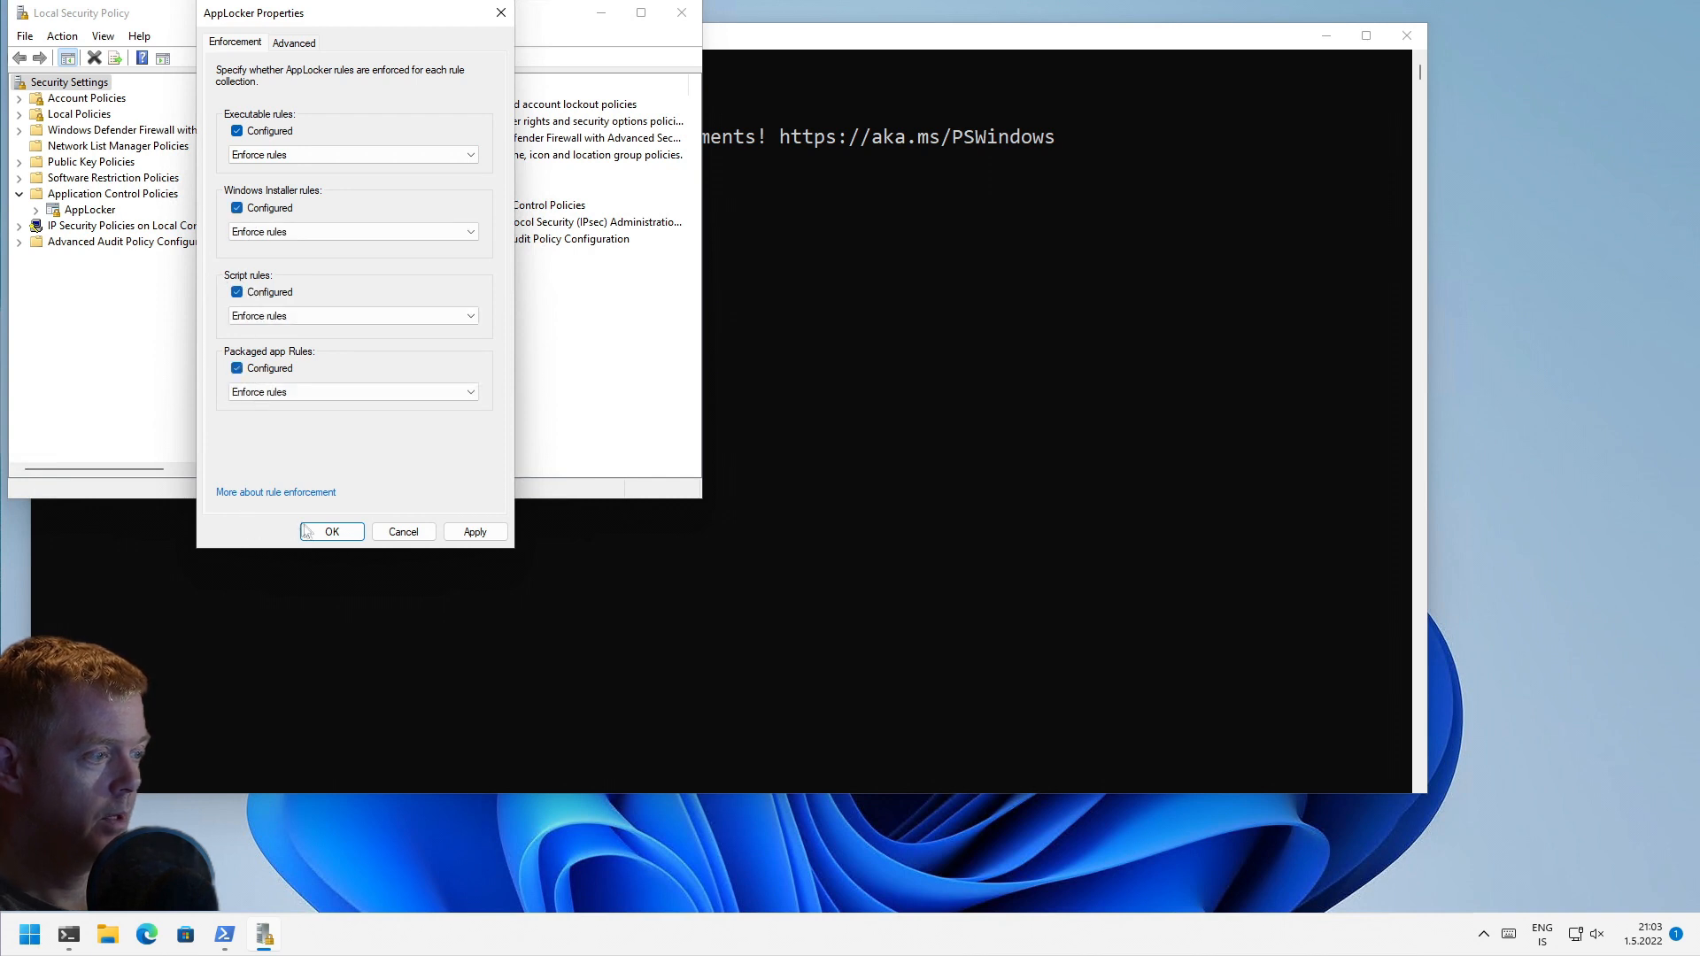
click(332, 531)
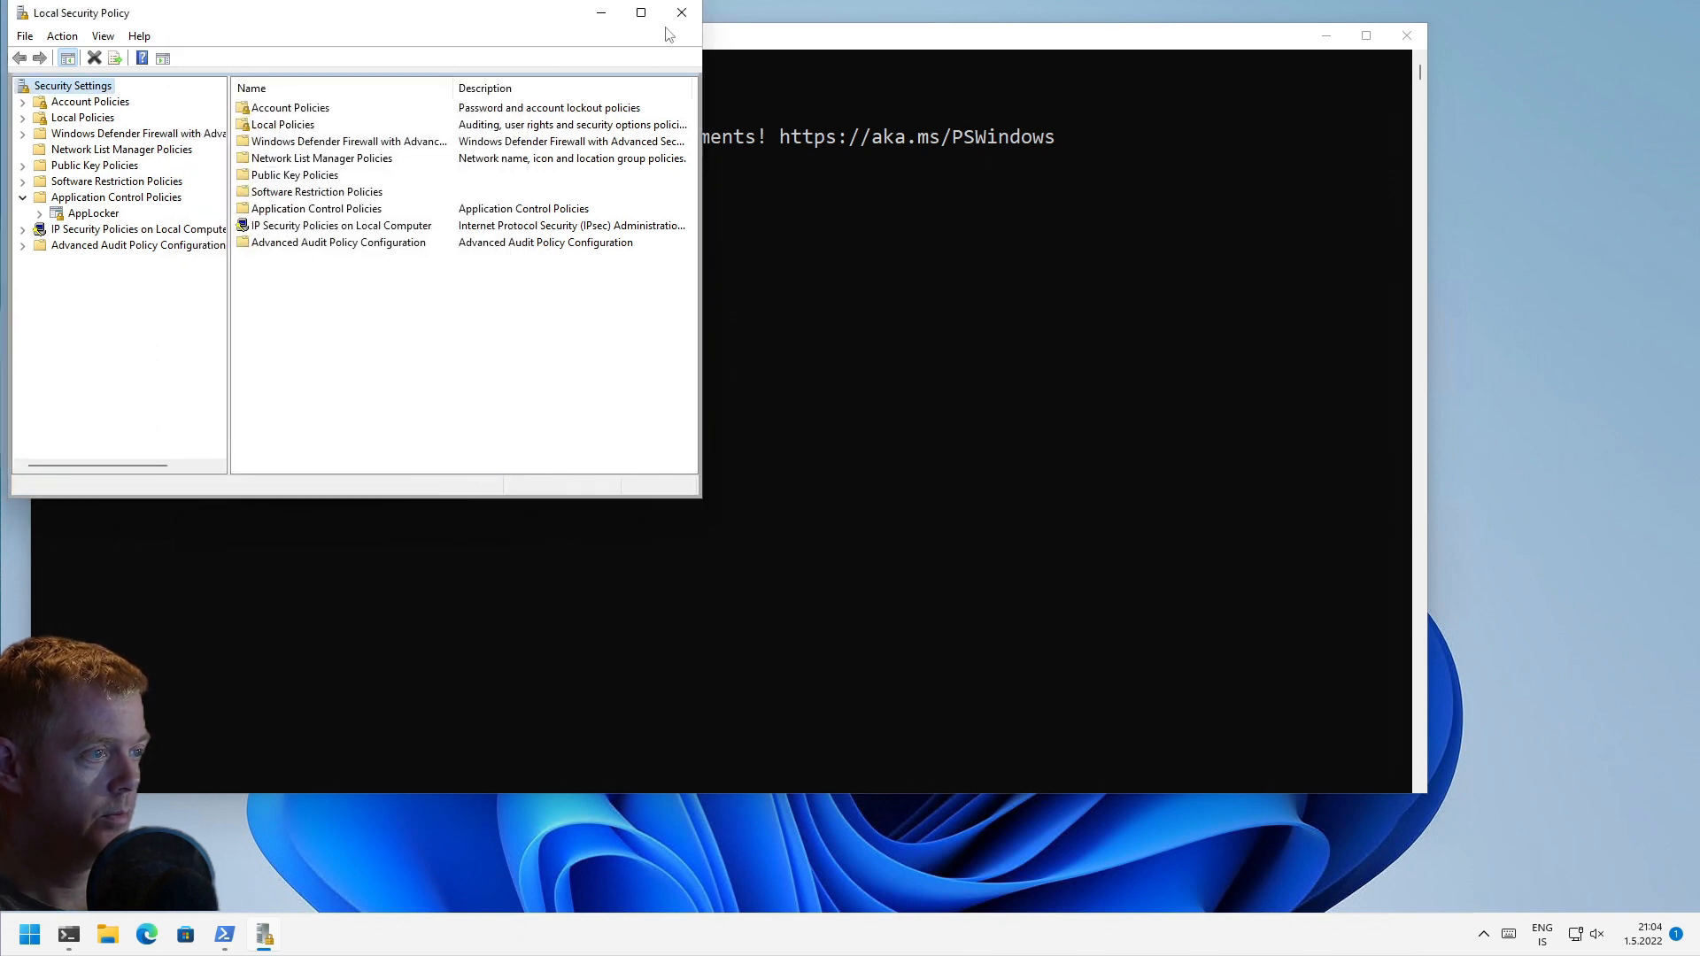
Step: Minimize Local Security Policy, open Services from the elevated PowerShell with services.msc and view the Application Identity service's details
click(601, 13)
click(393, 310)
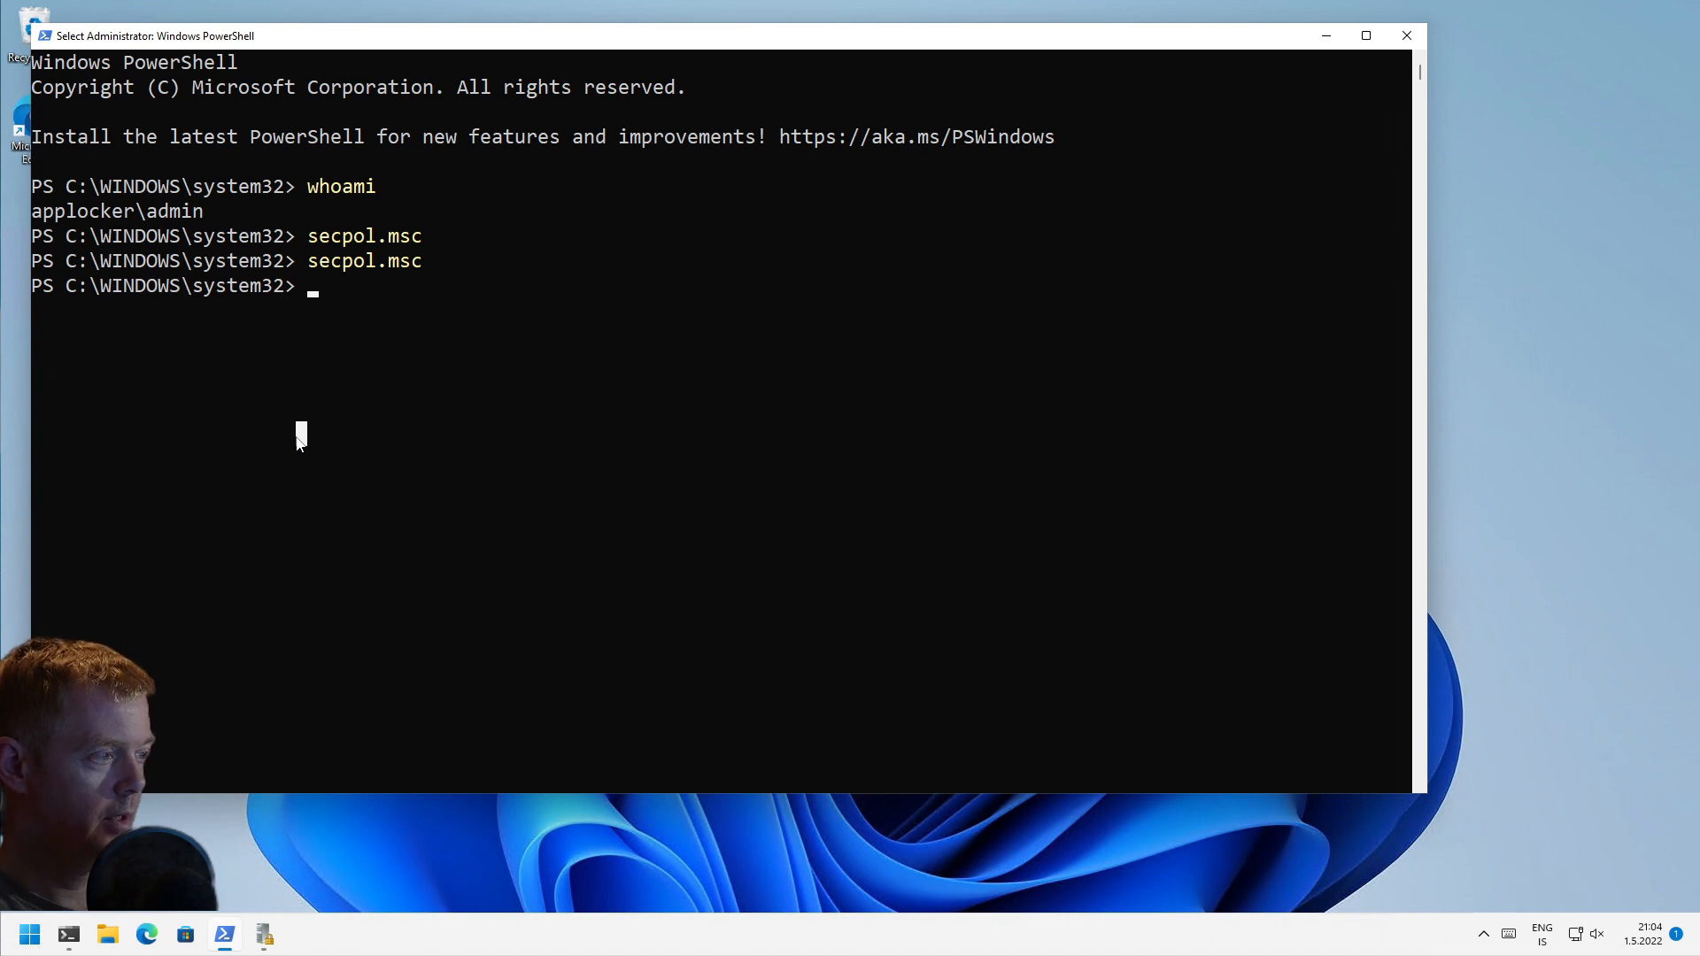
text(services.msc)
key(Return)
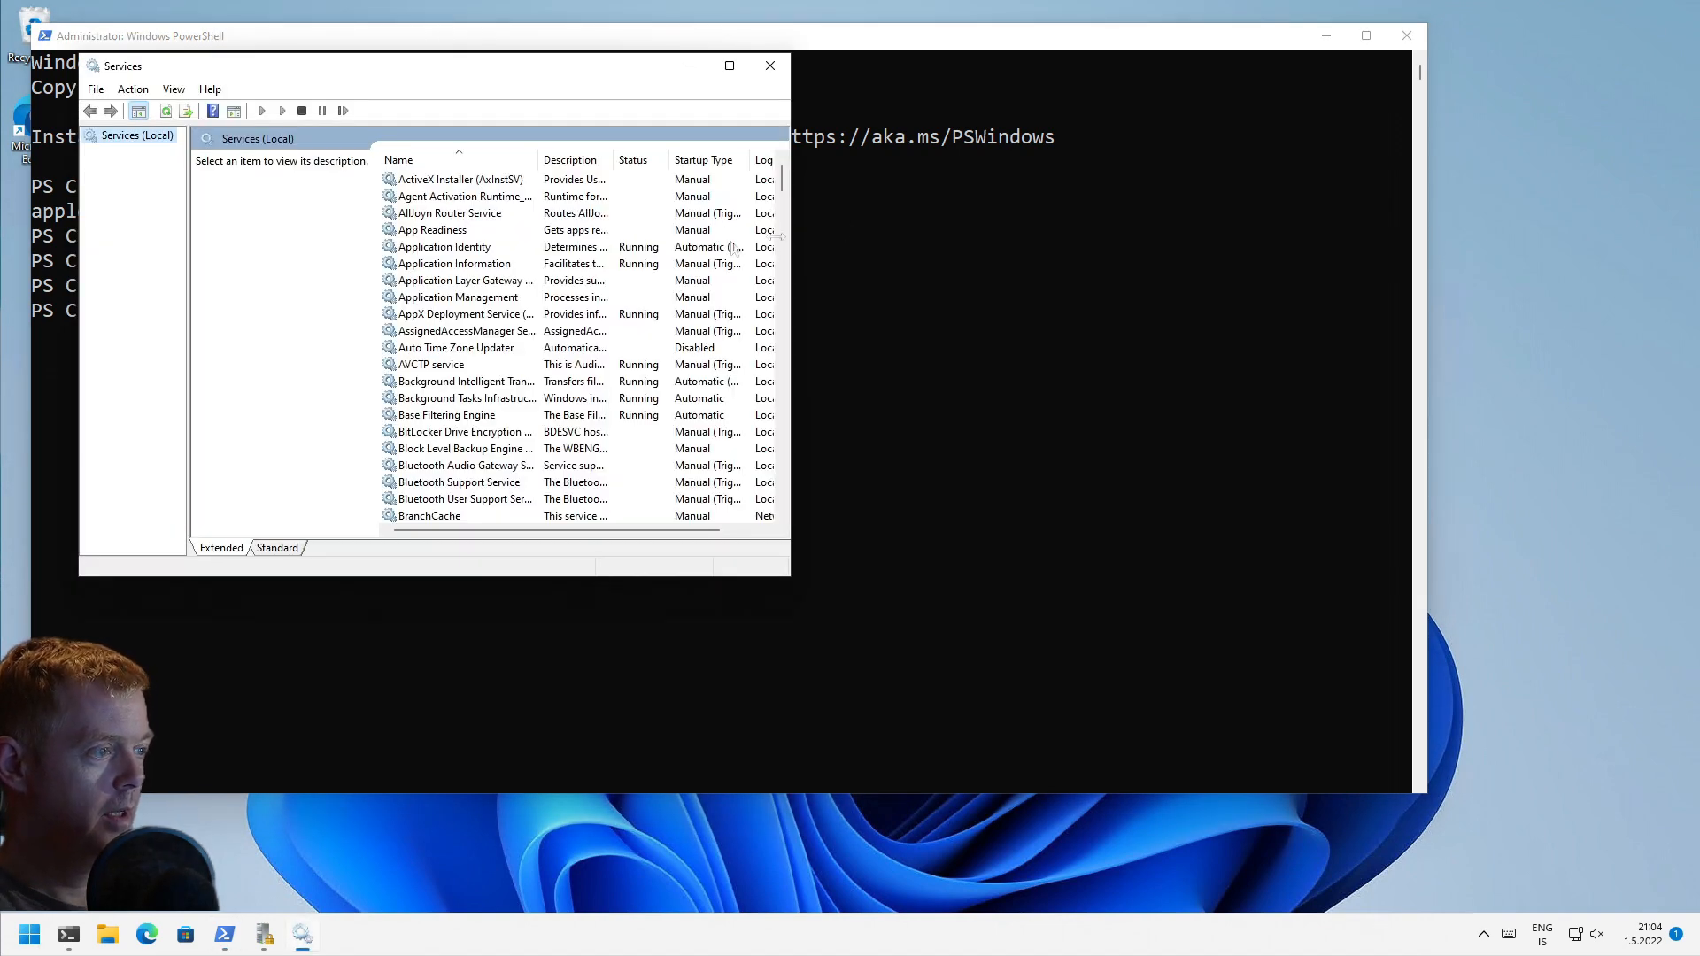
click(467, 249)
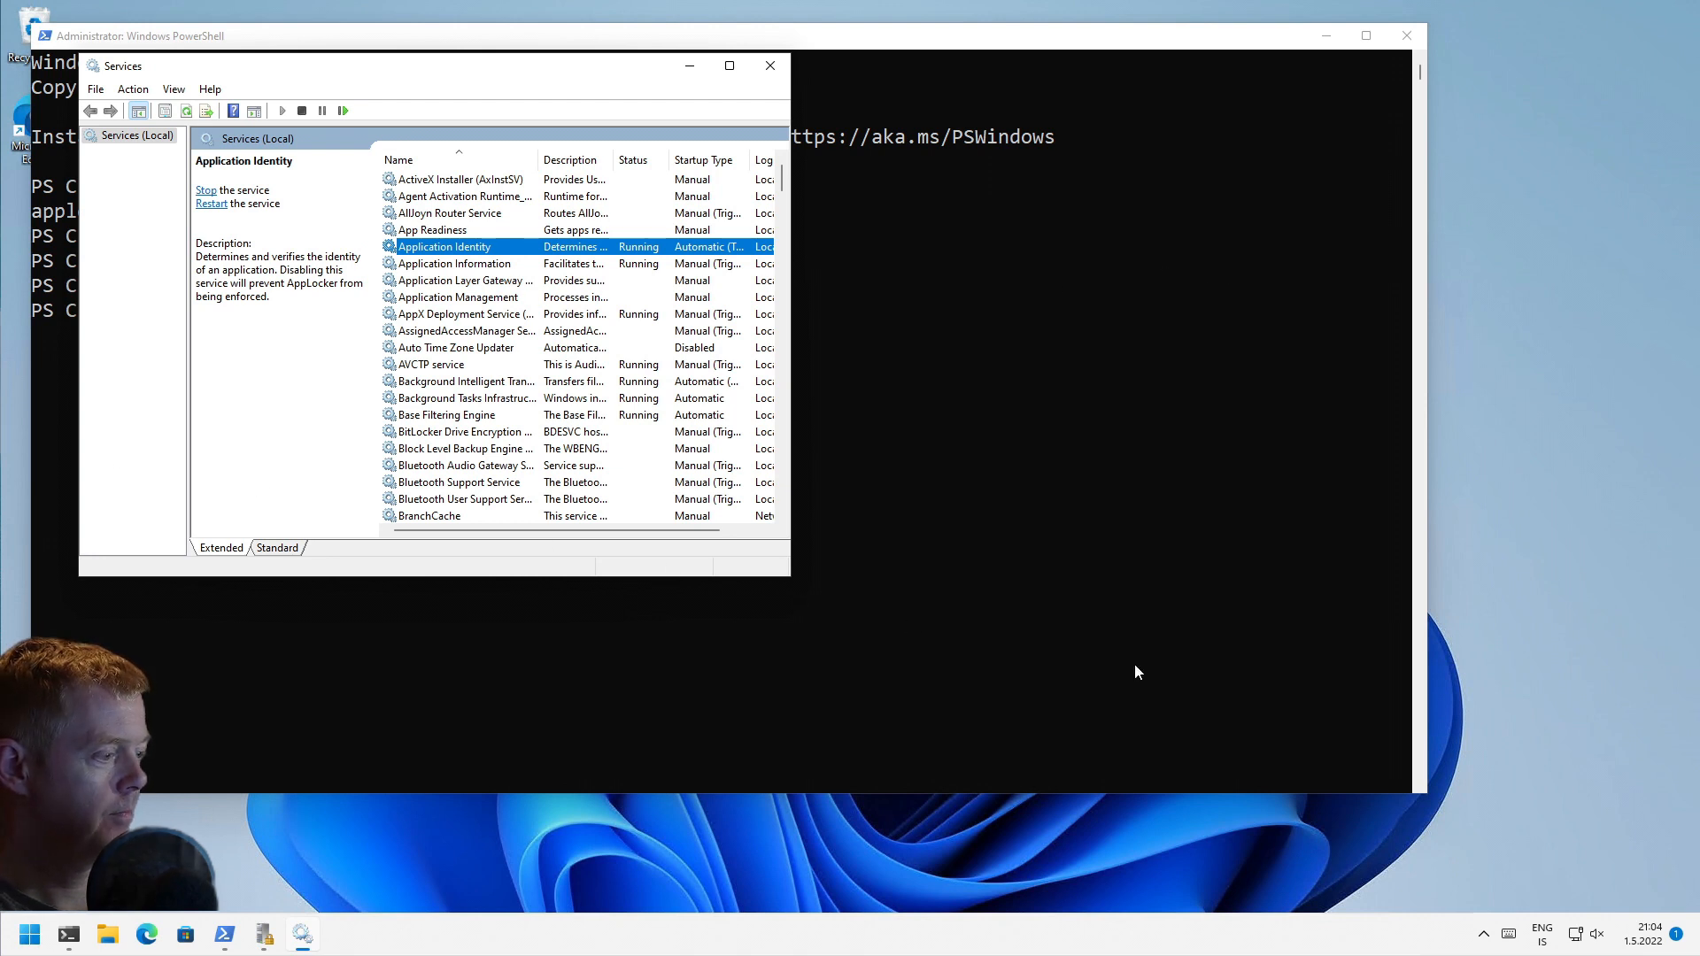
Step: In the elevated PowerShell, set the Application Identity service to start automatically with sc.exe config appidsvc start=auto
click(223, 937)
text(sc.exe config appidsvc start=auto)
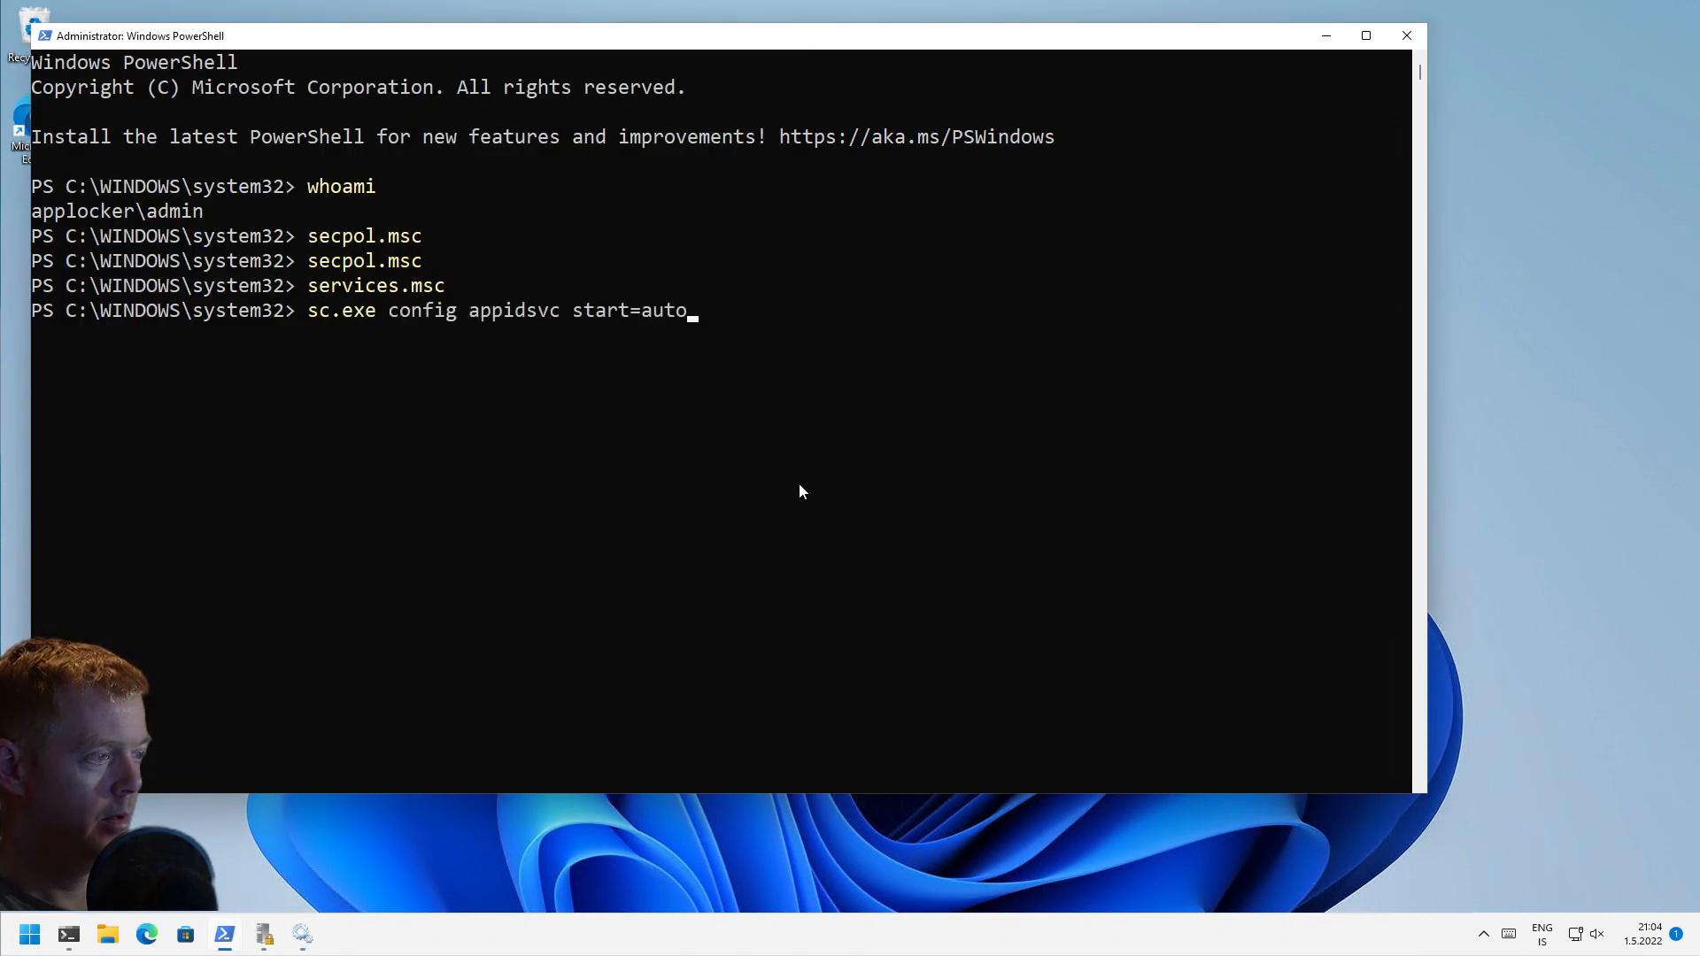
key(Return)
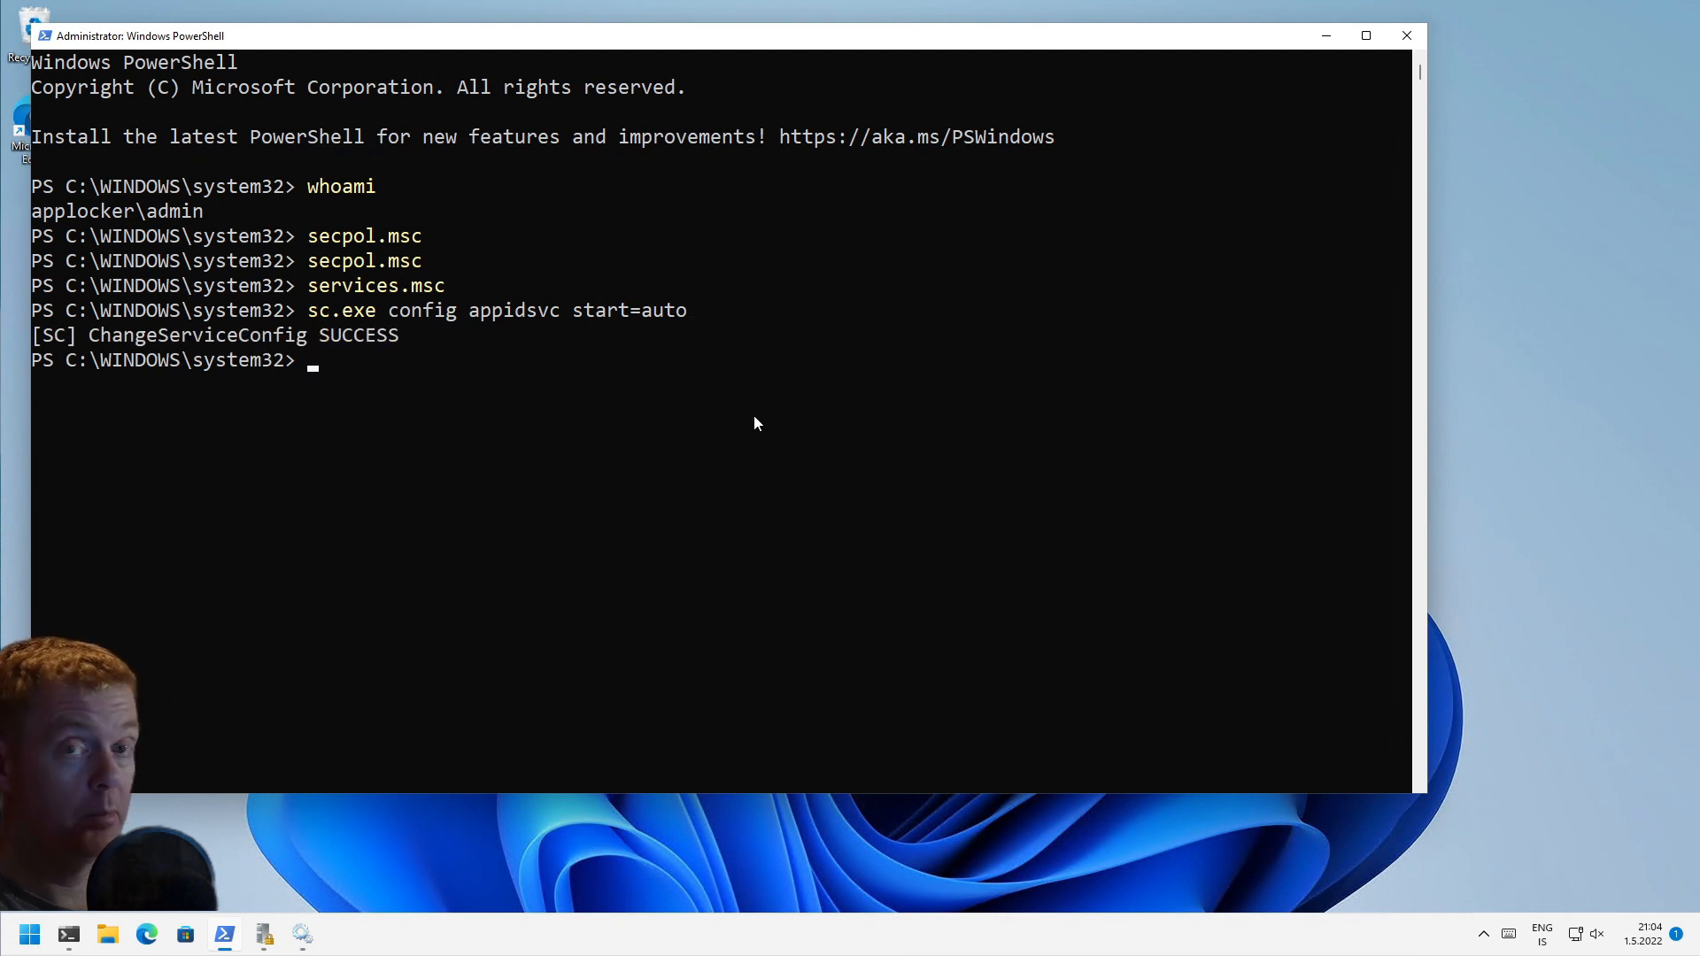
Step: Start the Application Identity service from the elevated PowerShell with start-service appidsvc
text(star)
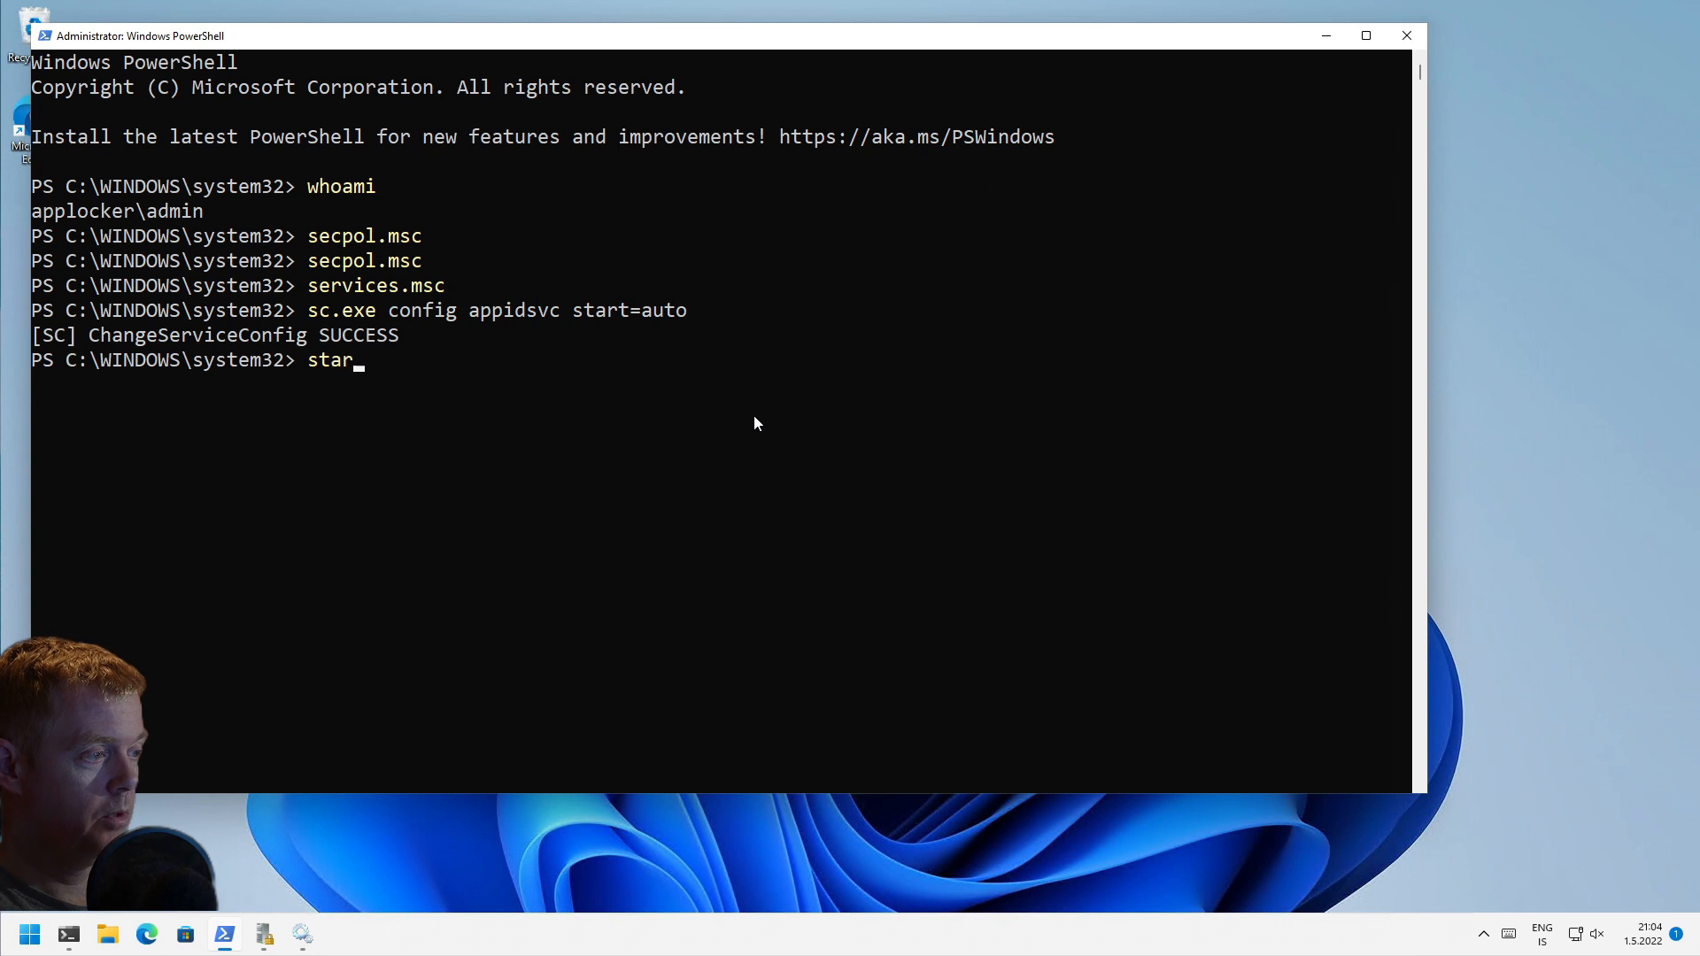
text(t-service ap)
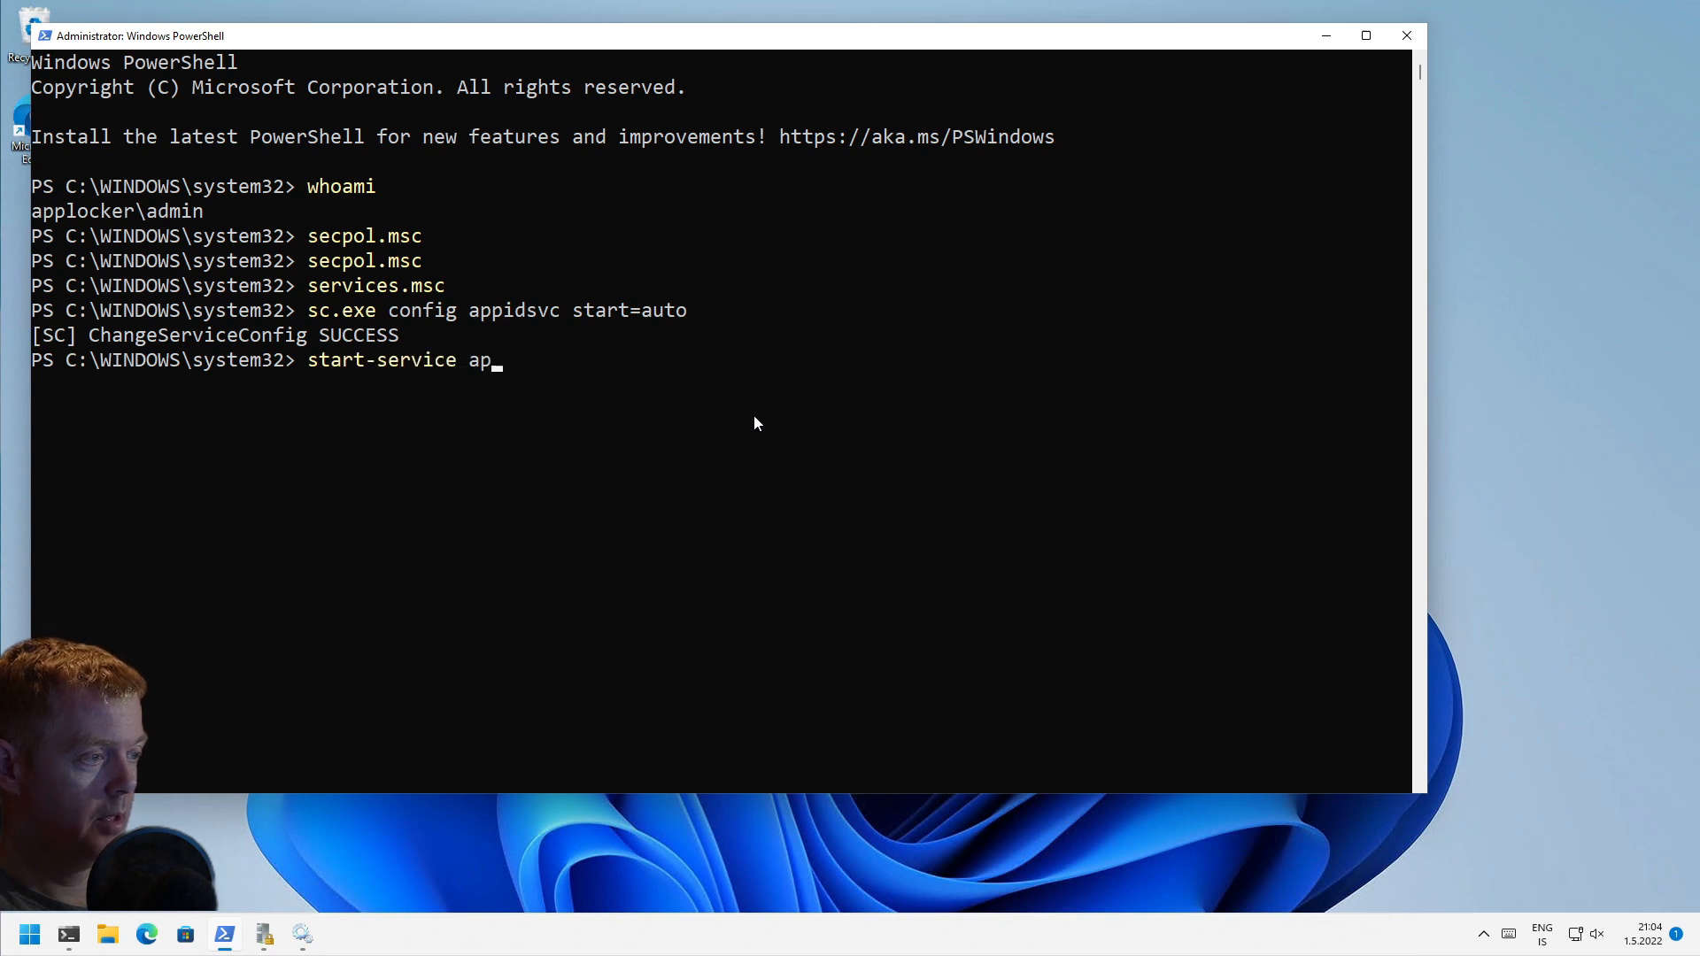
text(ppidsvc)
key(Return)
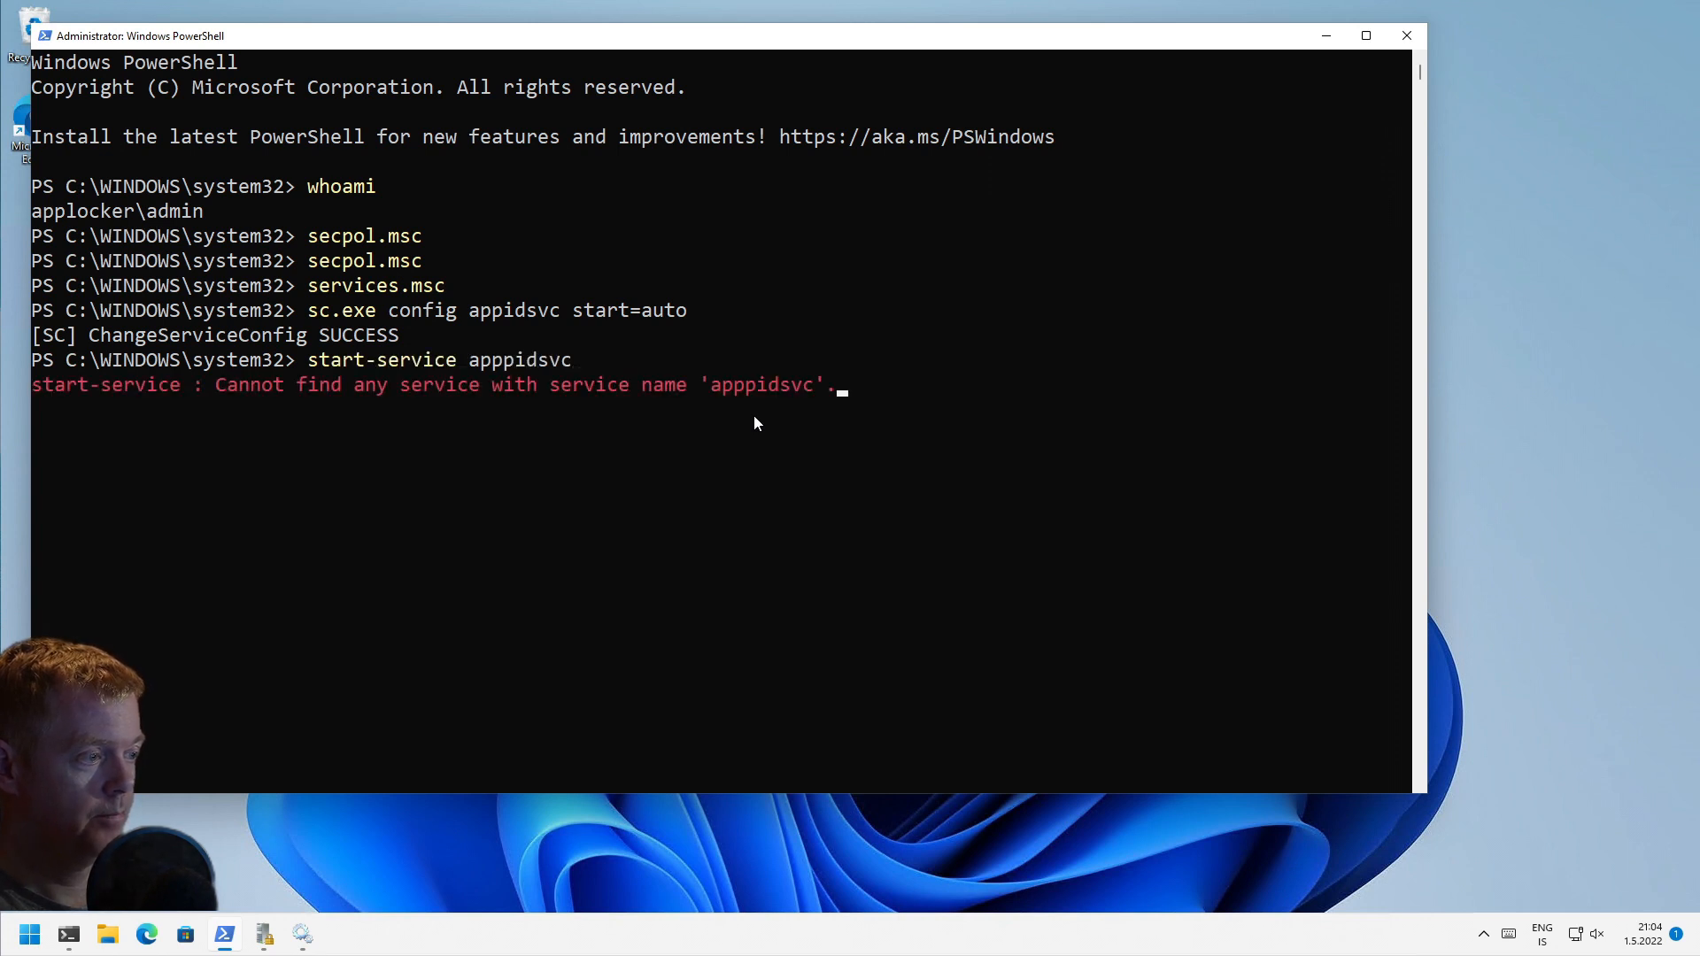
key(Up)
key(Left)
key(Left)
key(Left)
key(Left)
key(BackSpace)
key(Return)
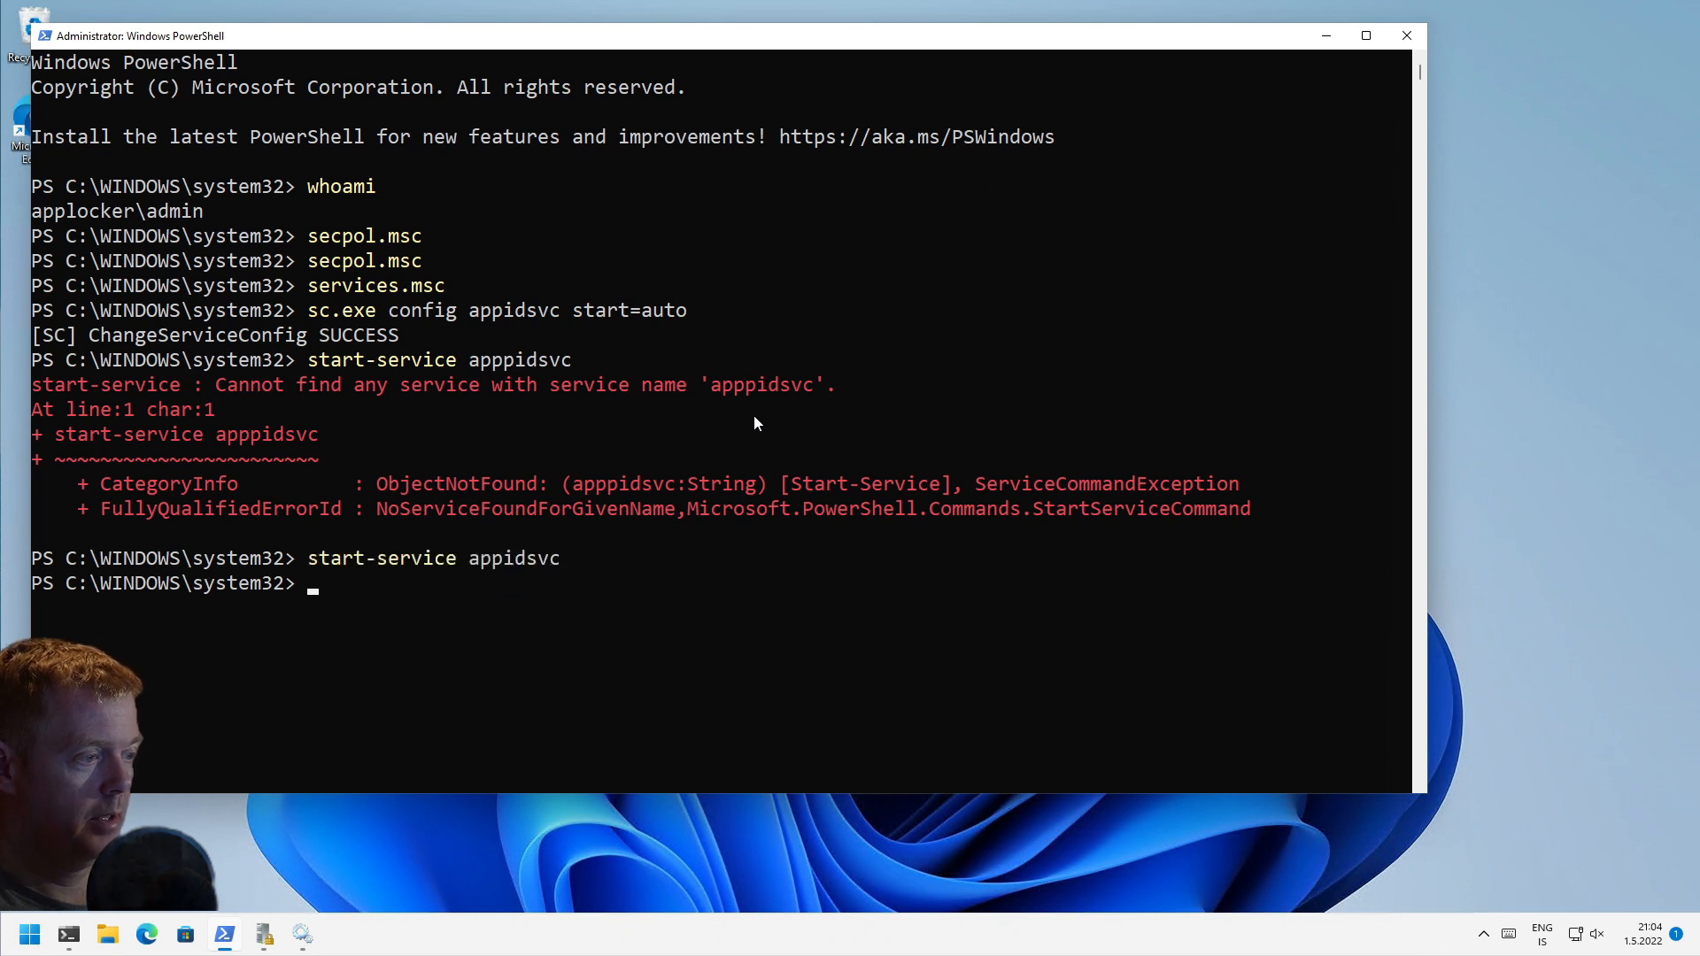
Step: Launch Event Viewer with eventvwr and open the EXE and DLL log under Microsoft > Windows > AppLocker
text(eve)
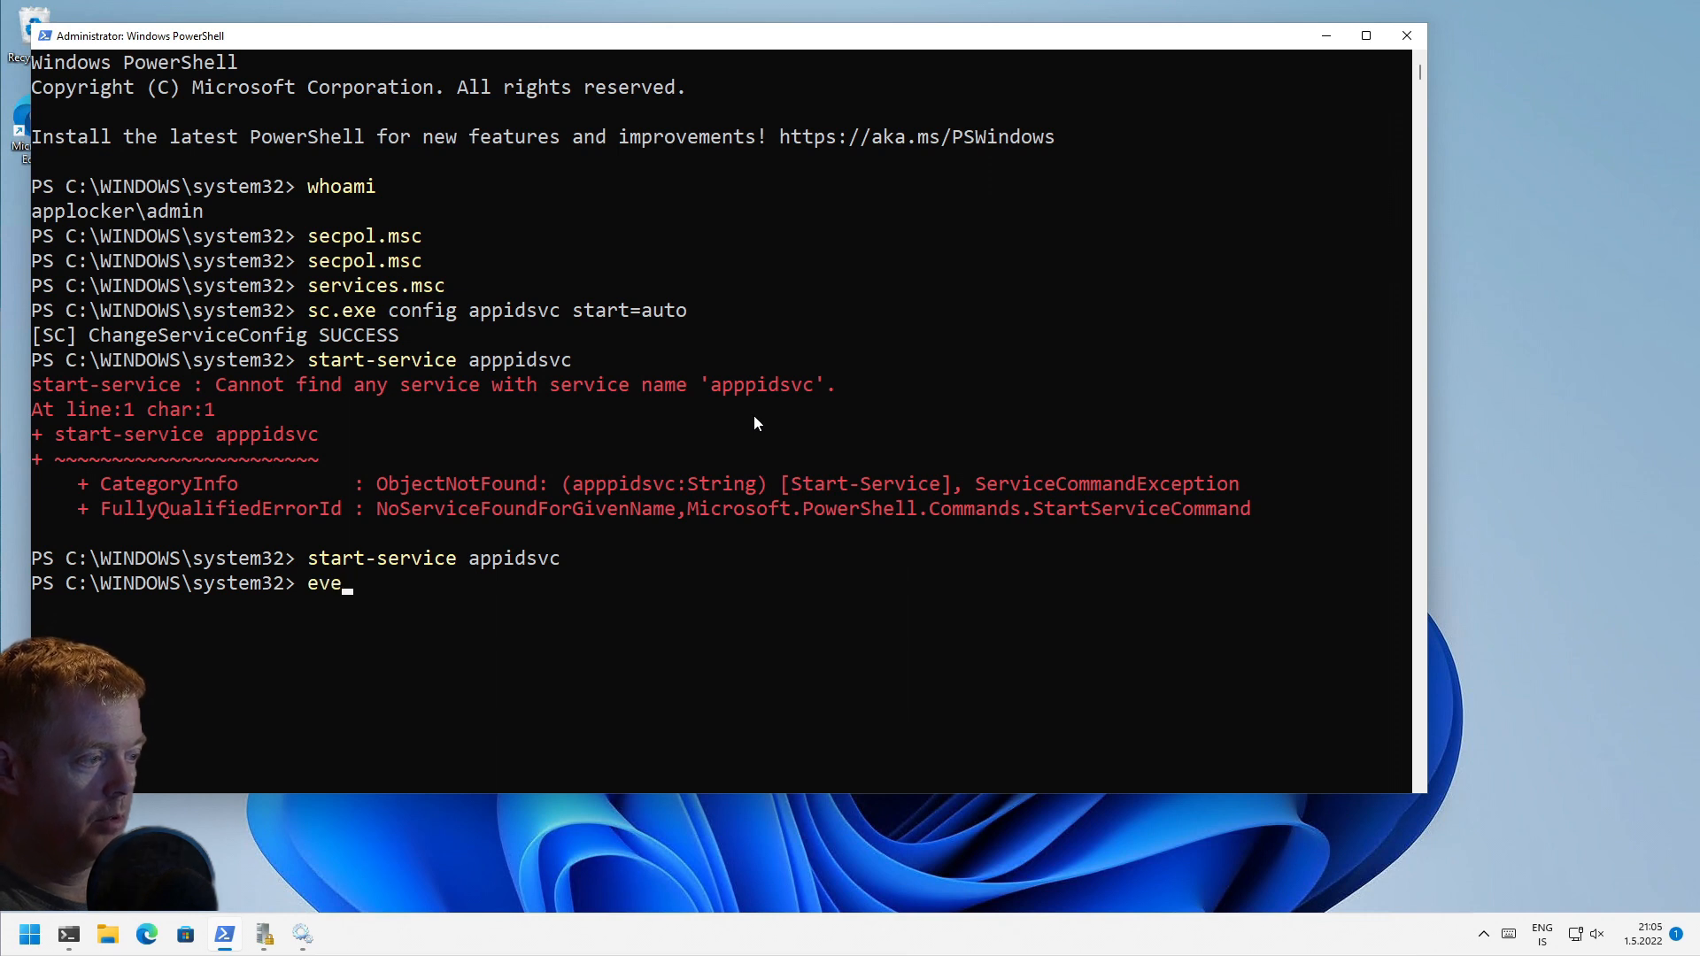
text(tnvwr)
key(Return)
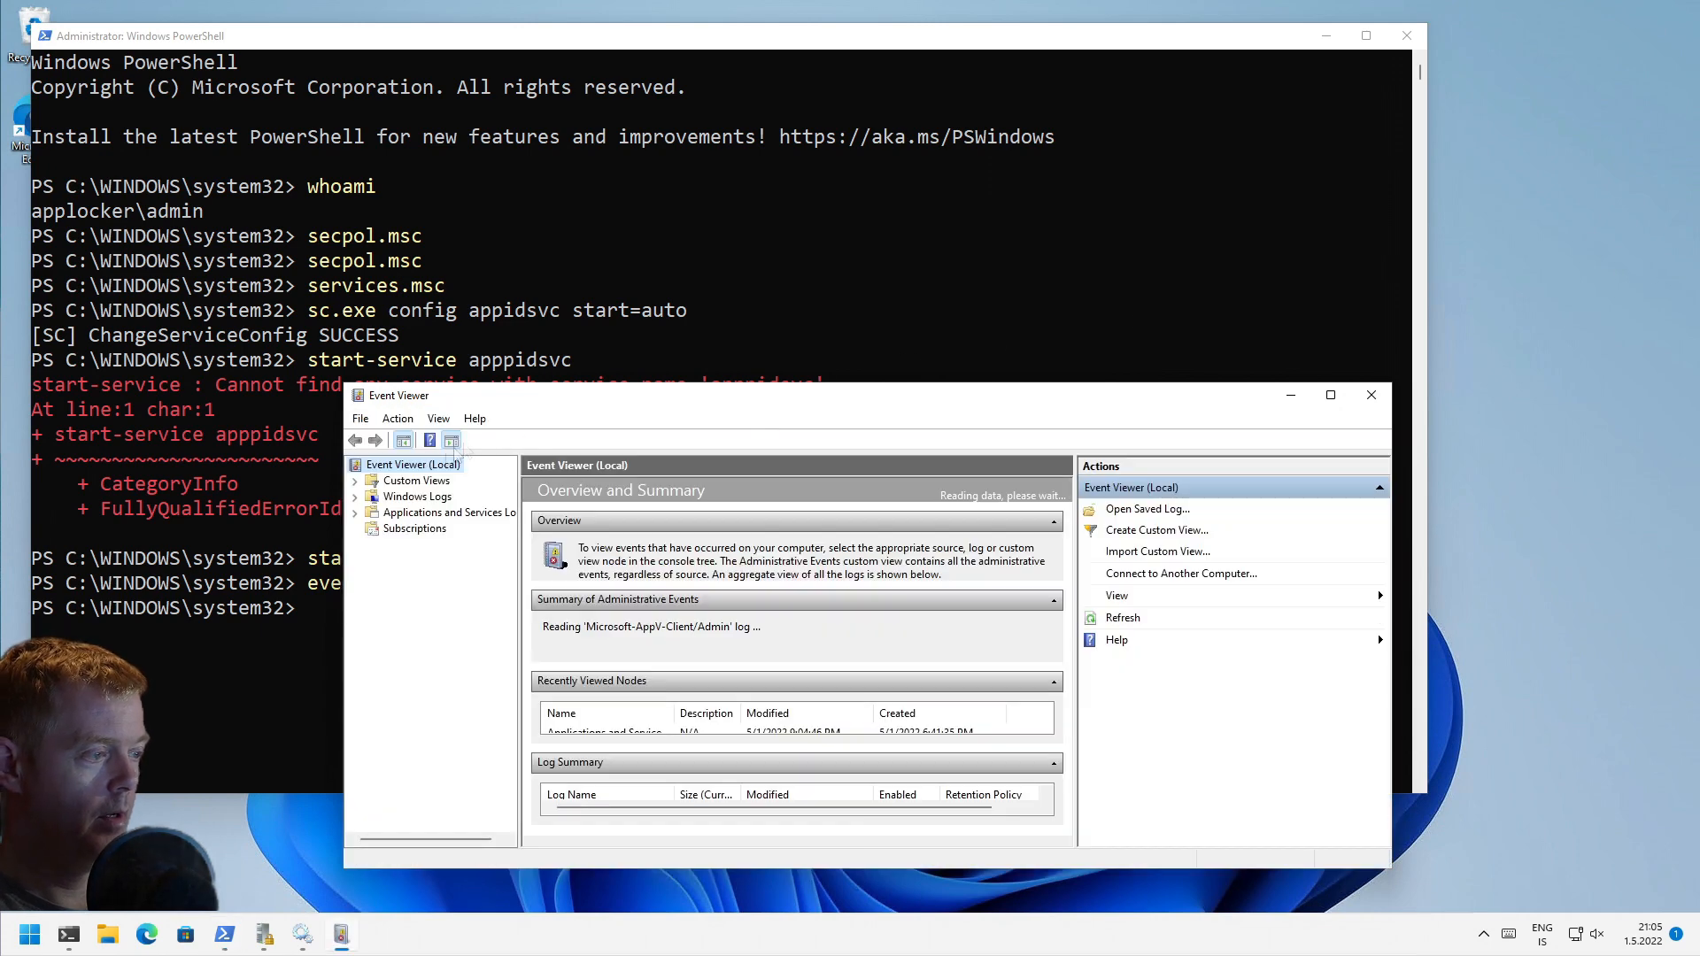
click(356, 512)
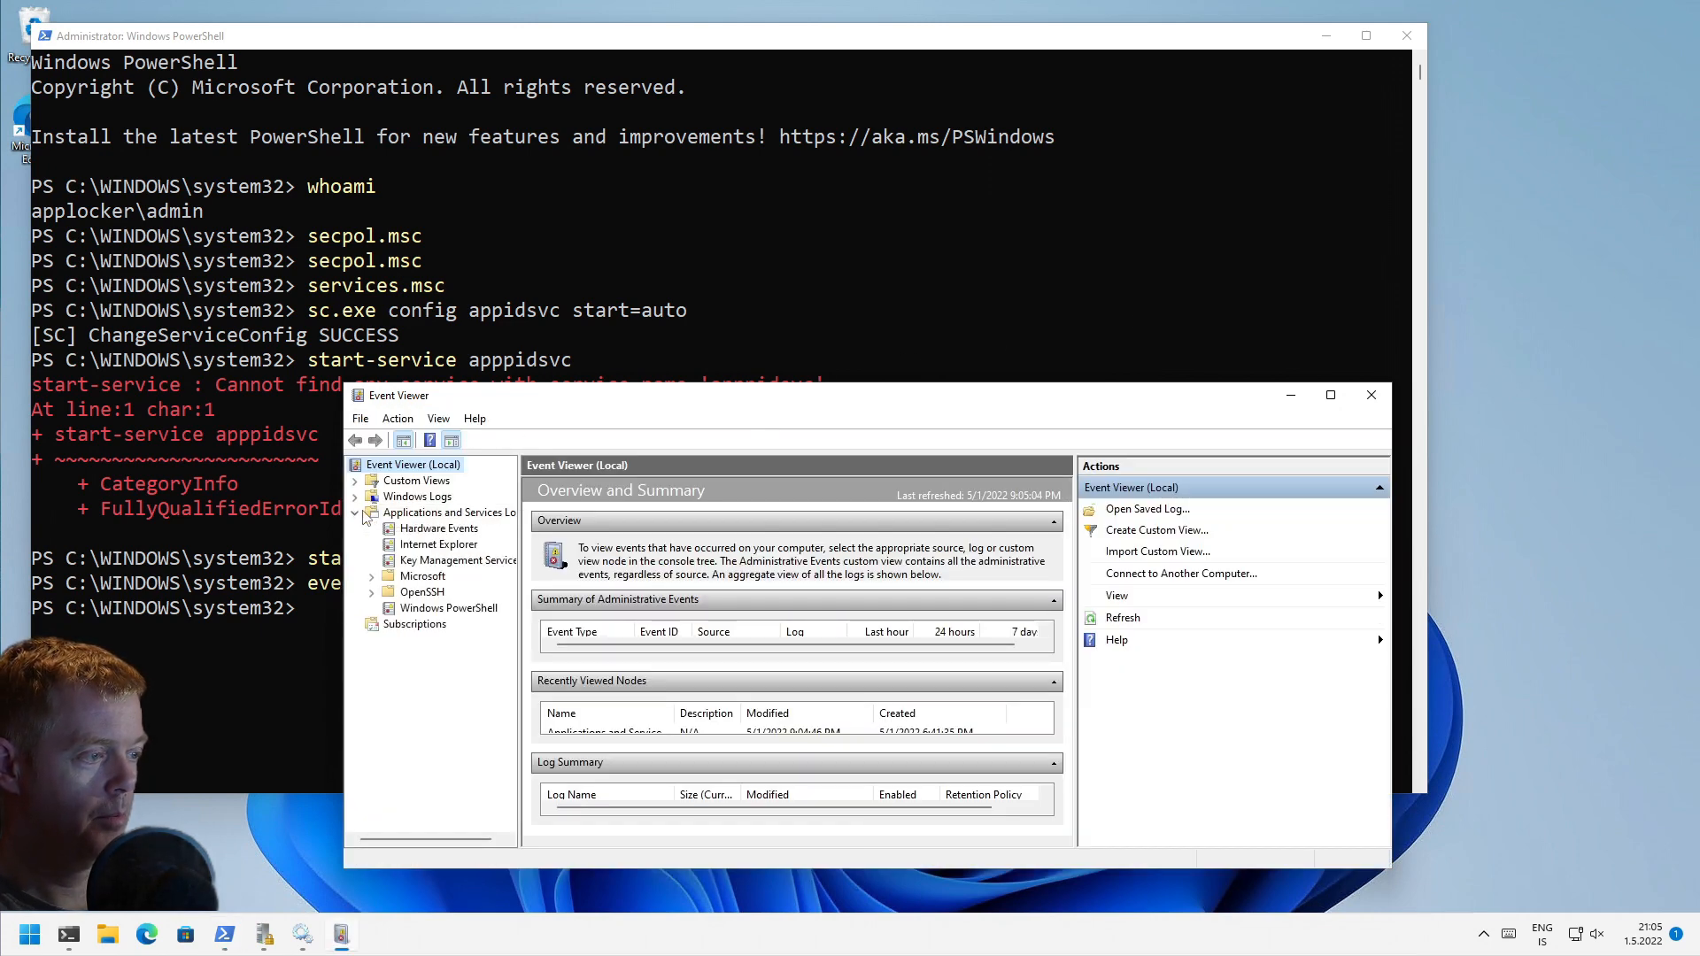
click(375, 576)
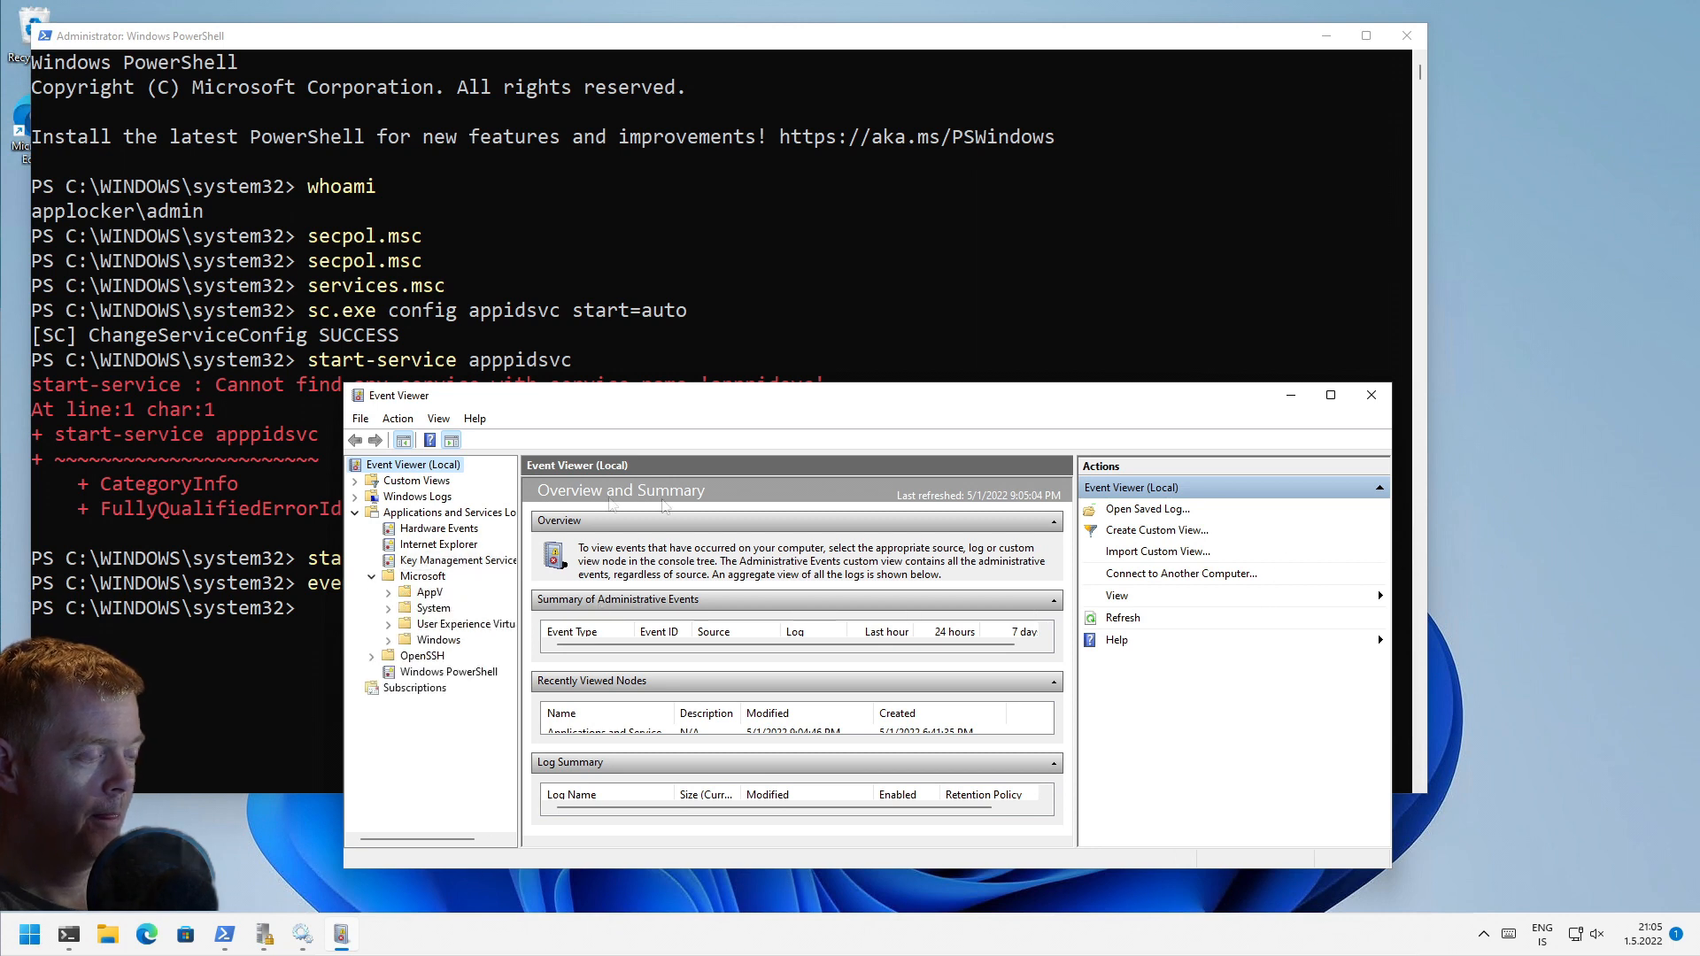
click(432, 640)
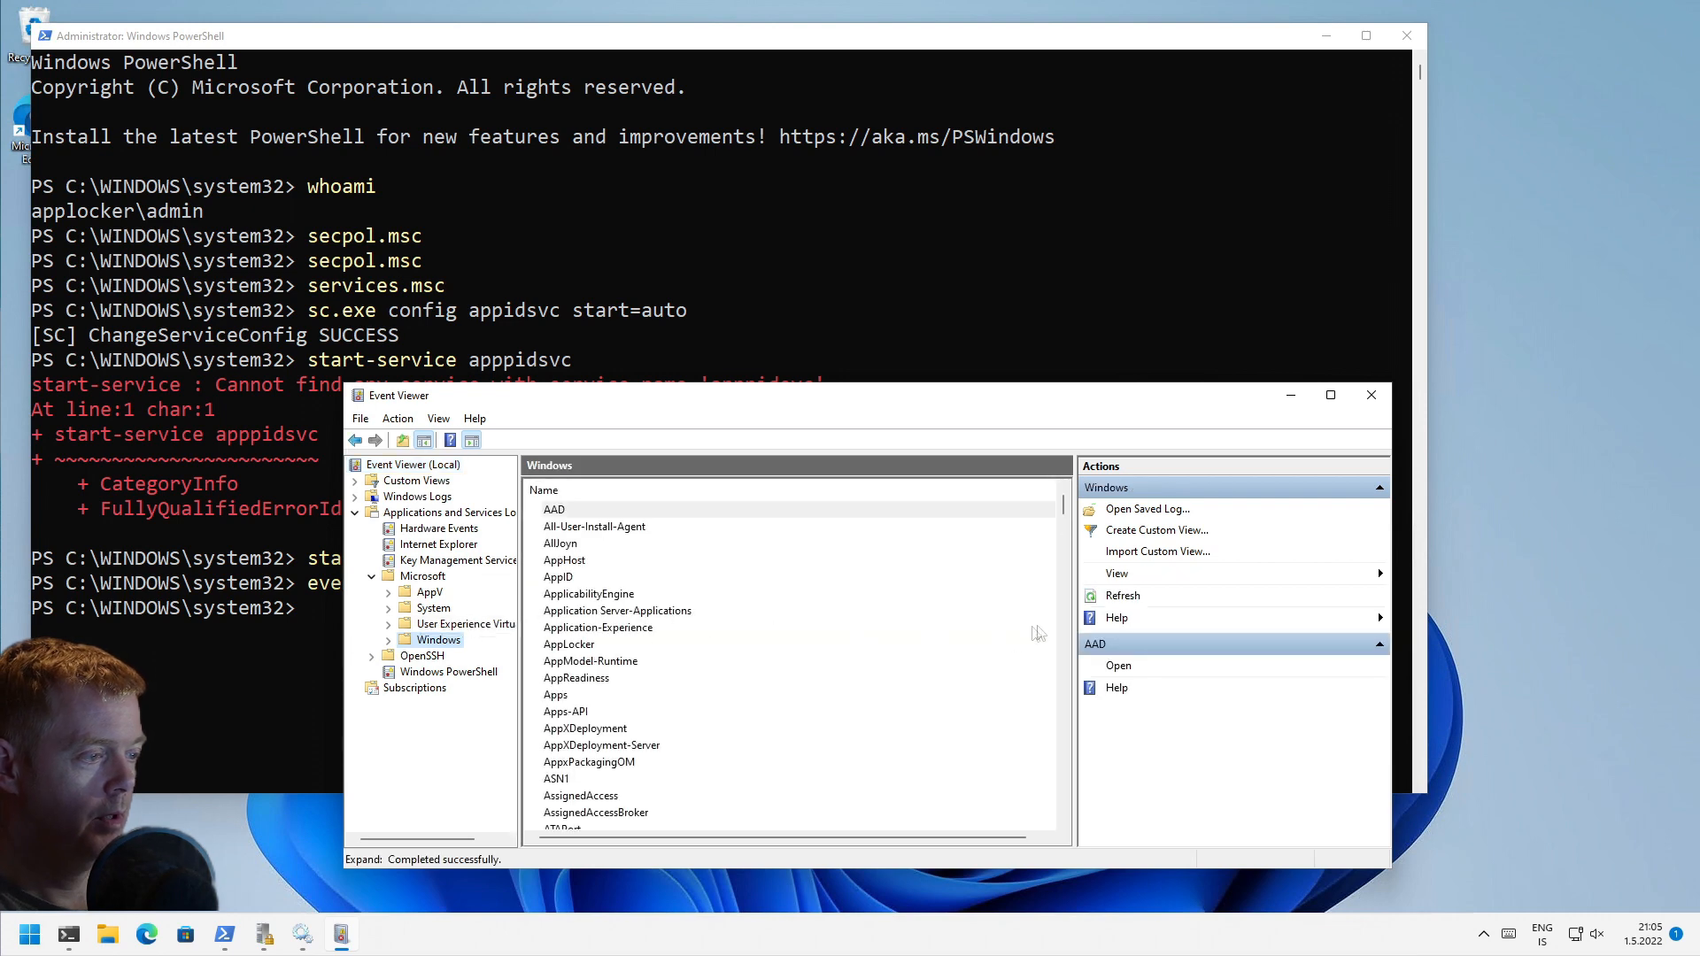
double_click(694, 644)
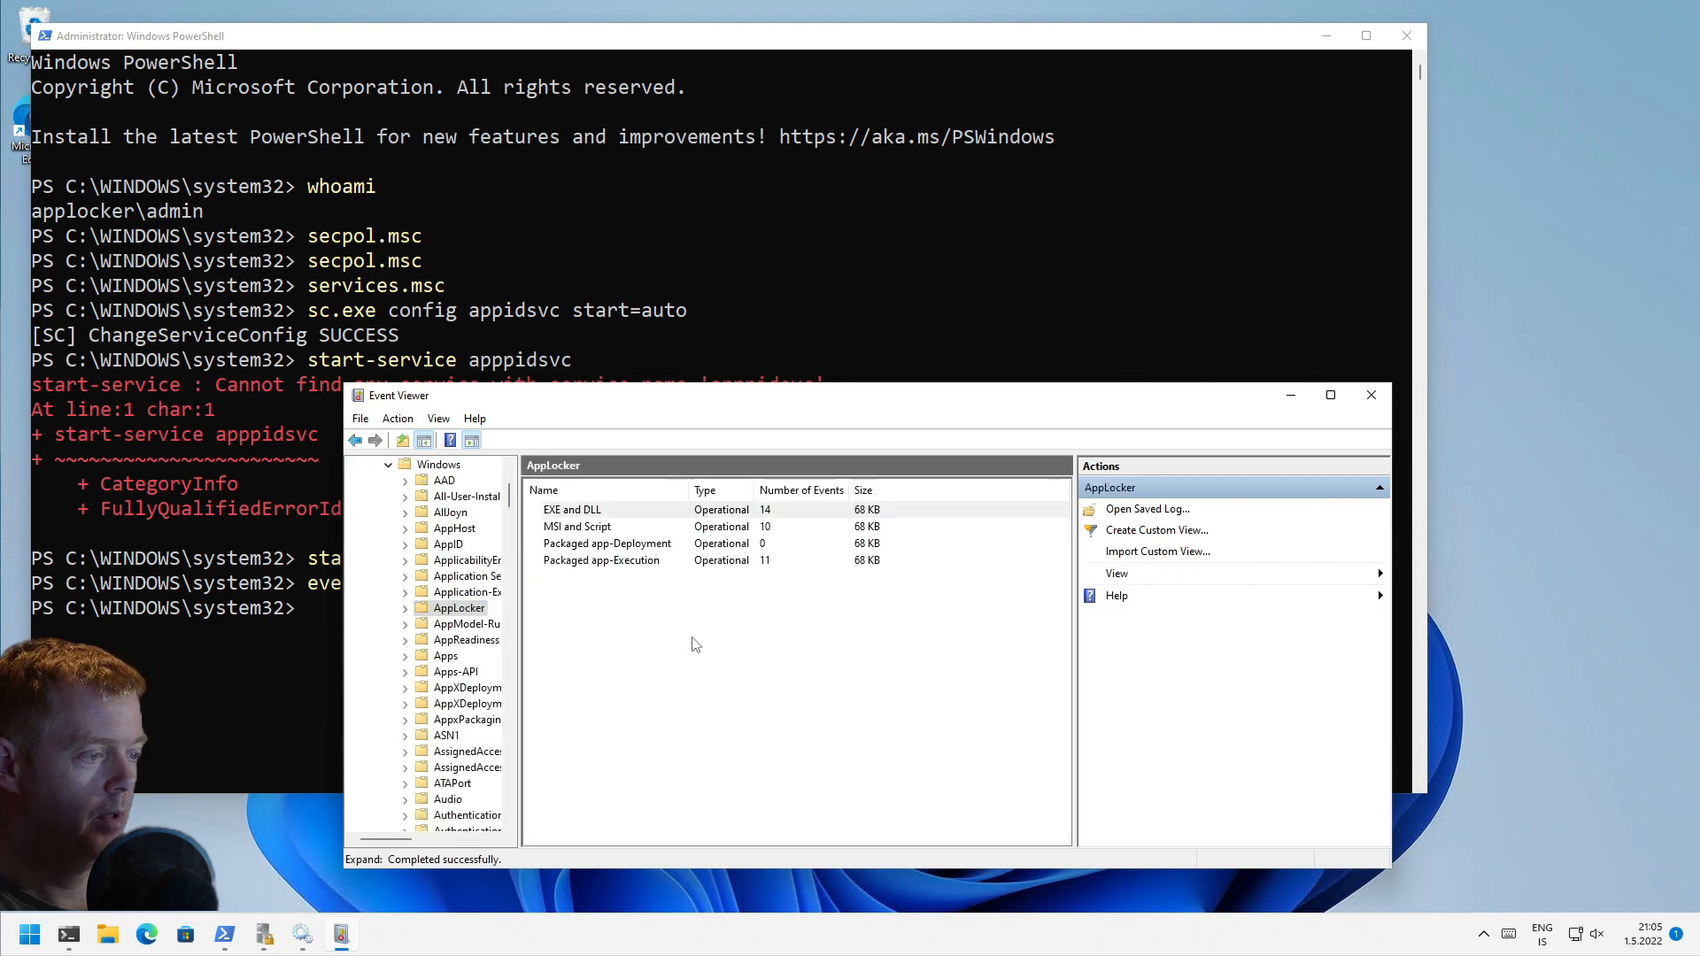
double_click(588, 511)
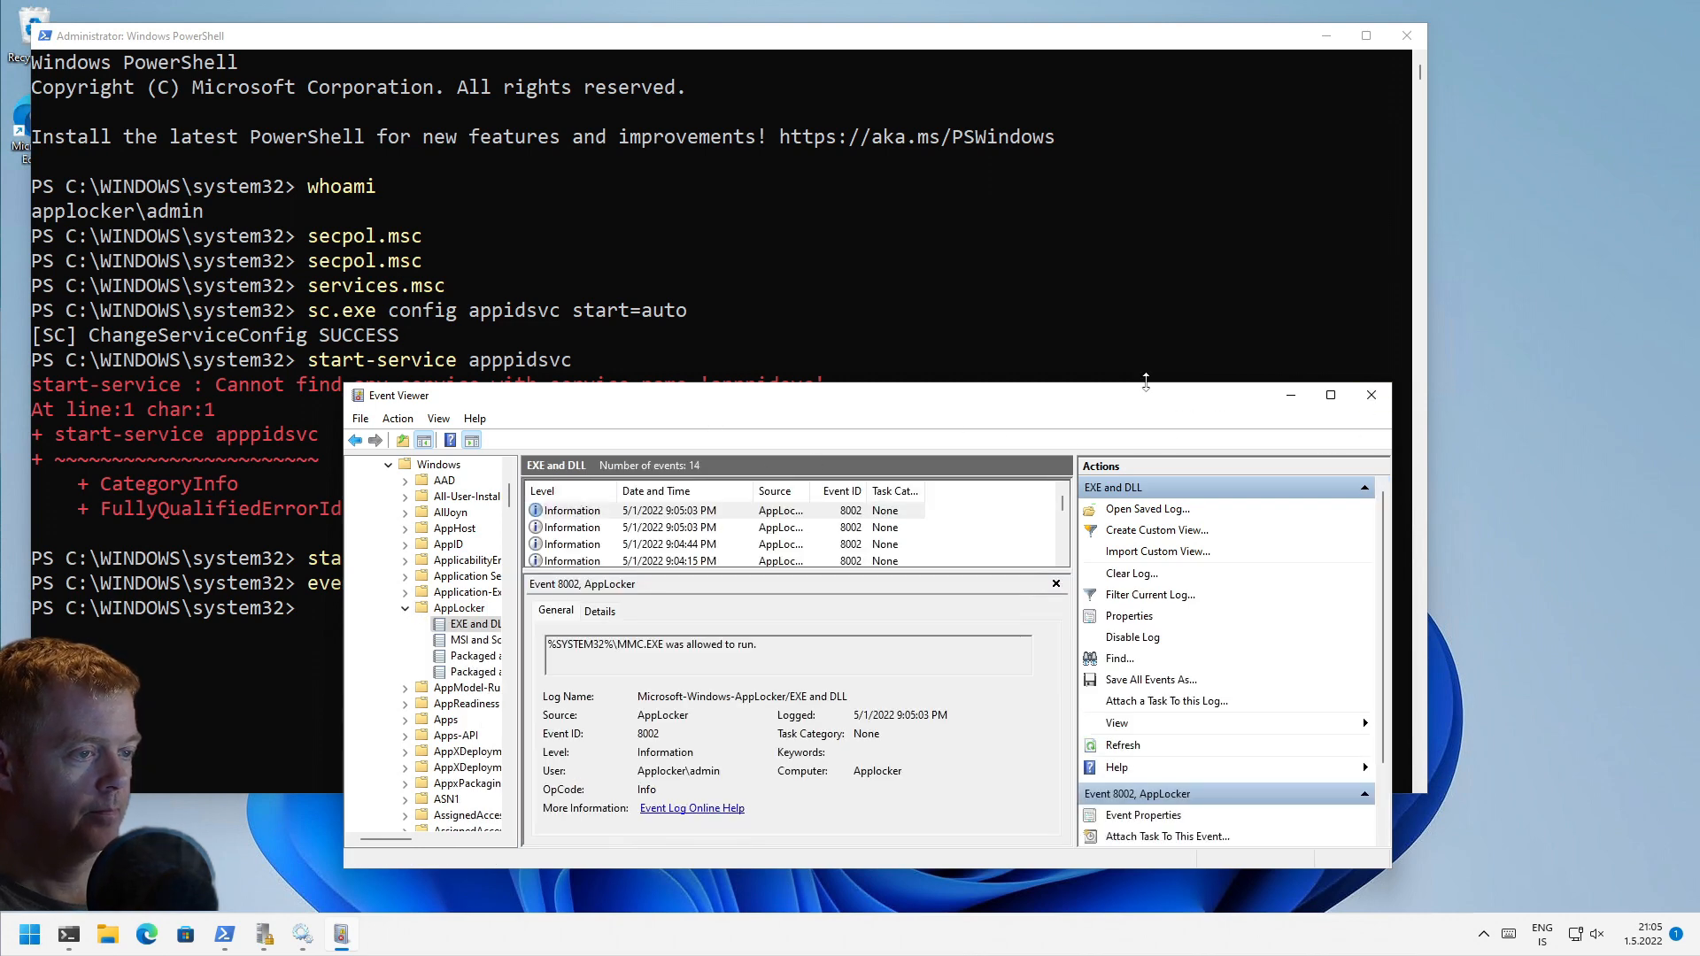
Step: Stretch the Event Viewer window to full screen height, widen its event pane and move the window clear of the PowerShell prompt
drag(1145, 382, 1145, 1)
drag(1074, 348, 1290, 336)
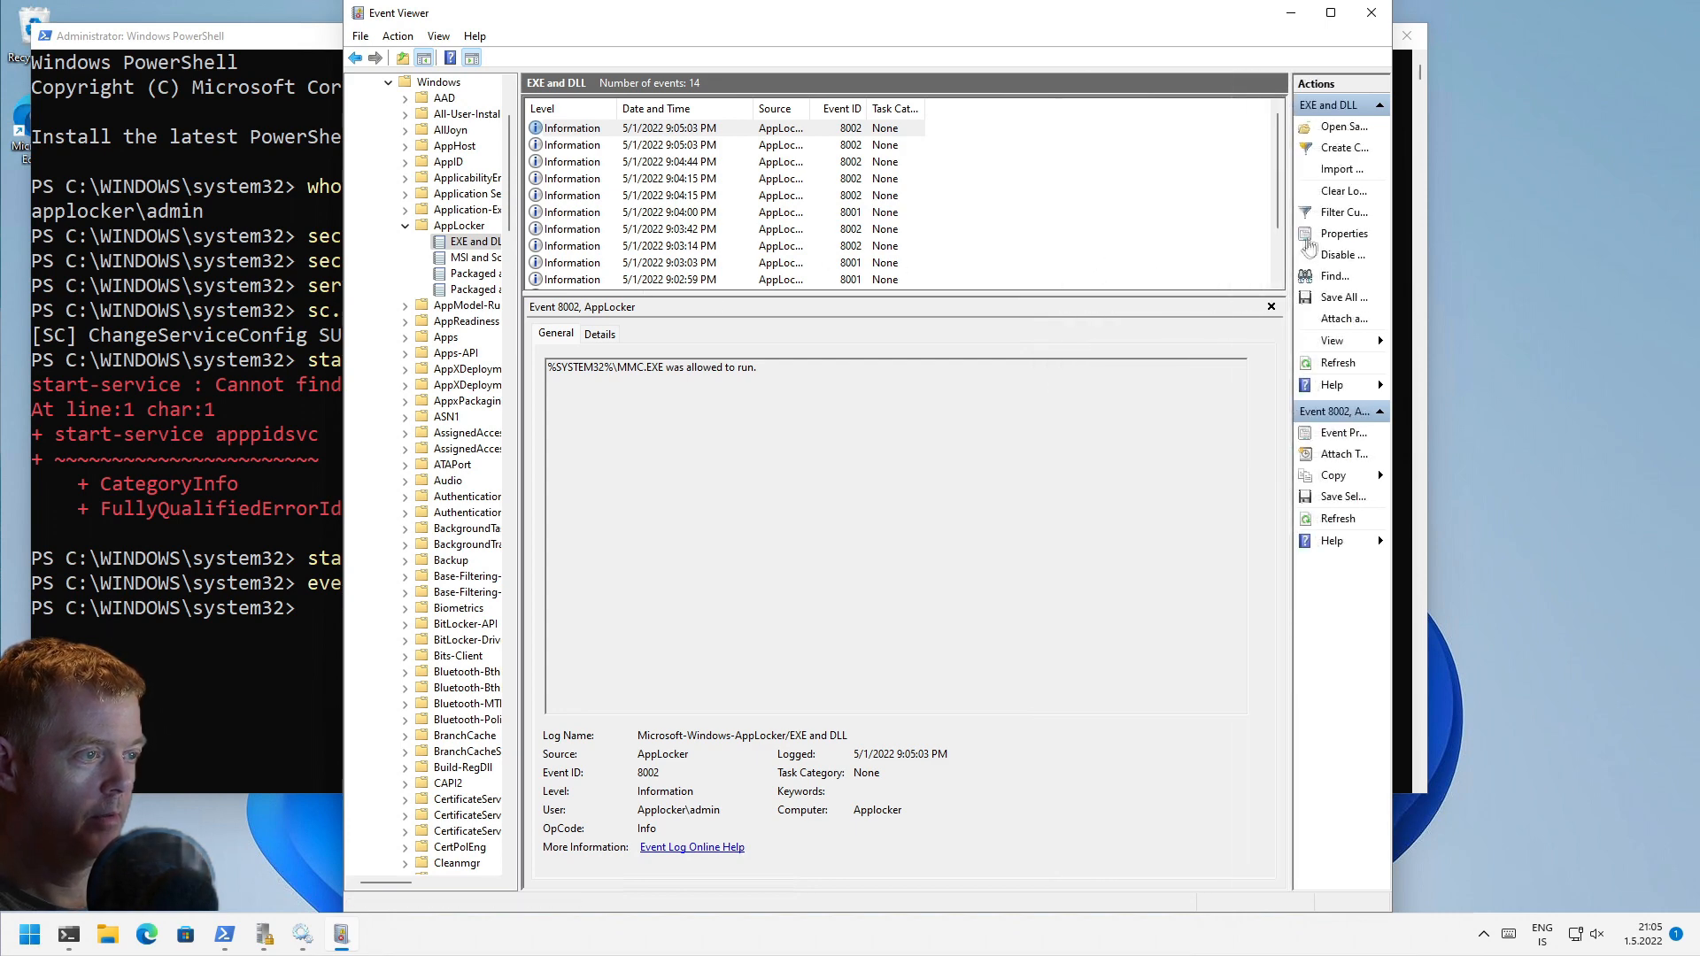
drag(980, 8, 1279, 1)
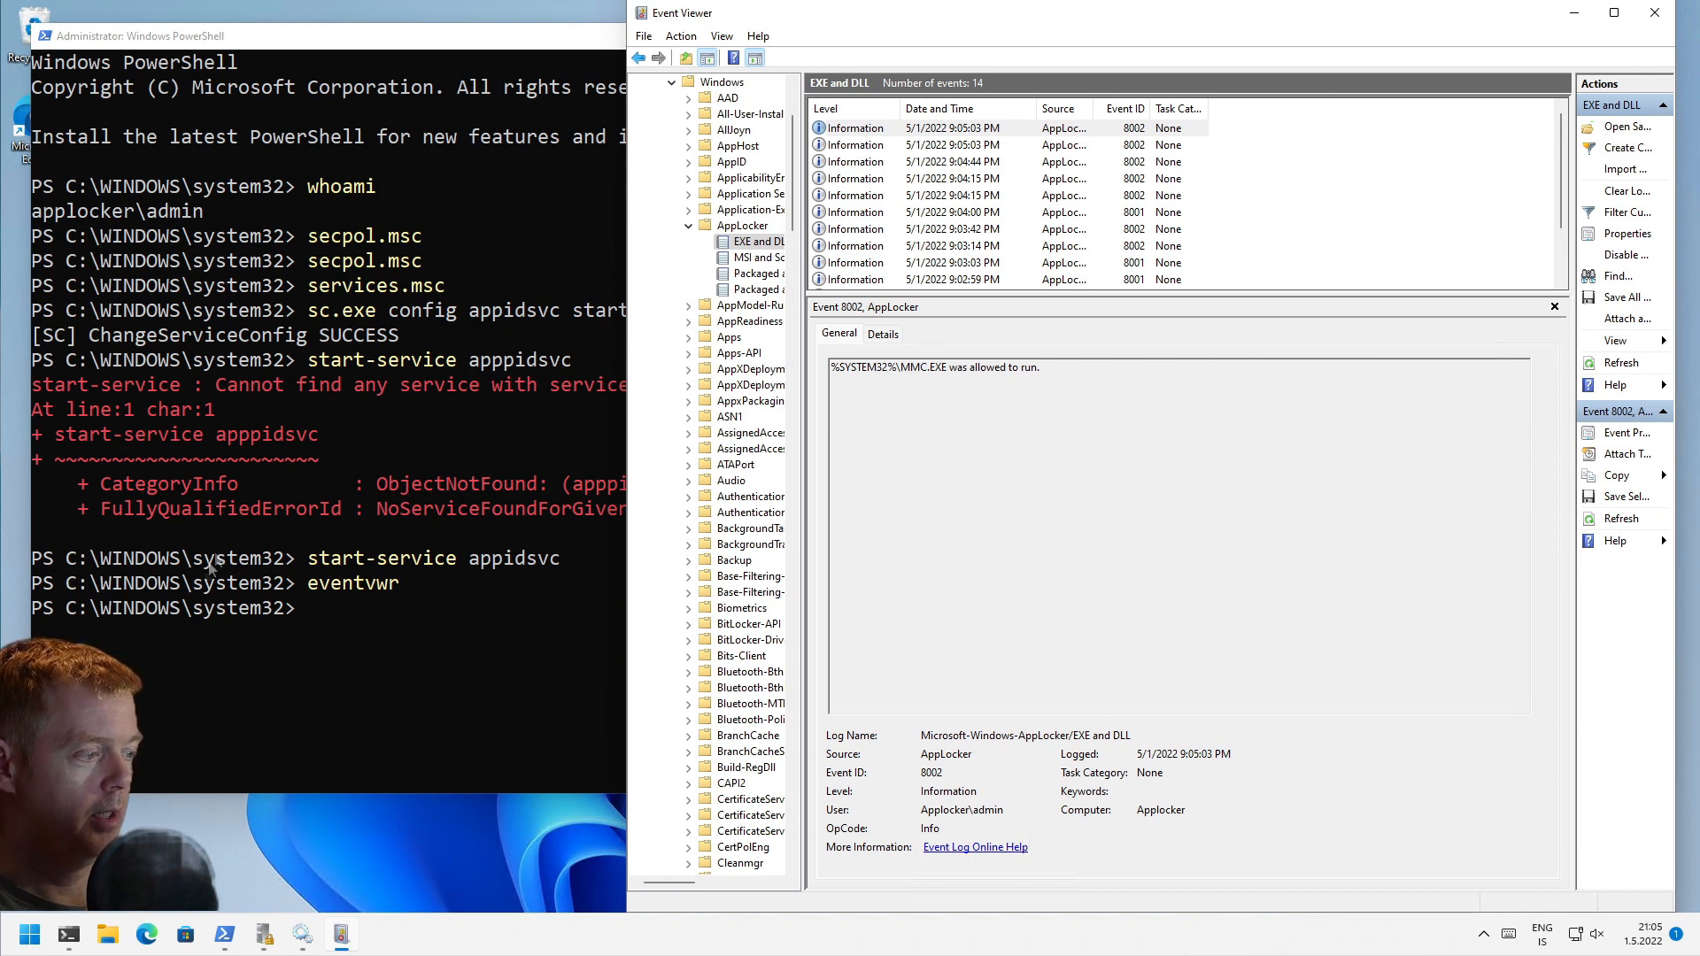
Step: In Microsoft Edge, search for putty and download the first standalone putty.exe through putty.org's download page
click(157, 930)
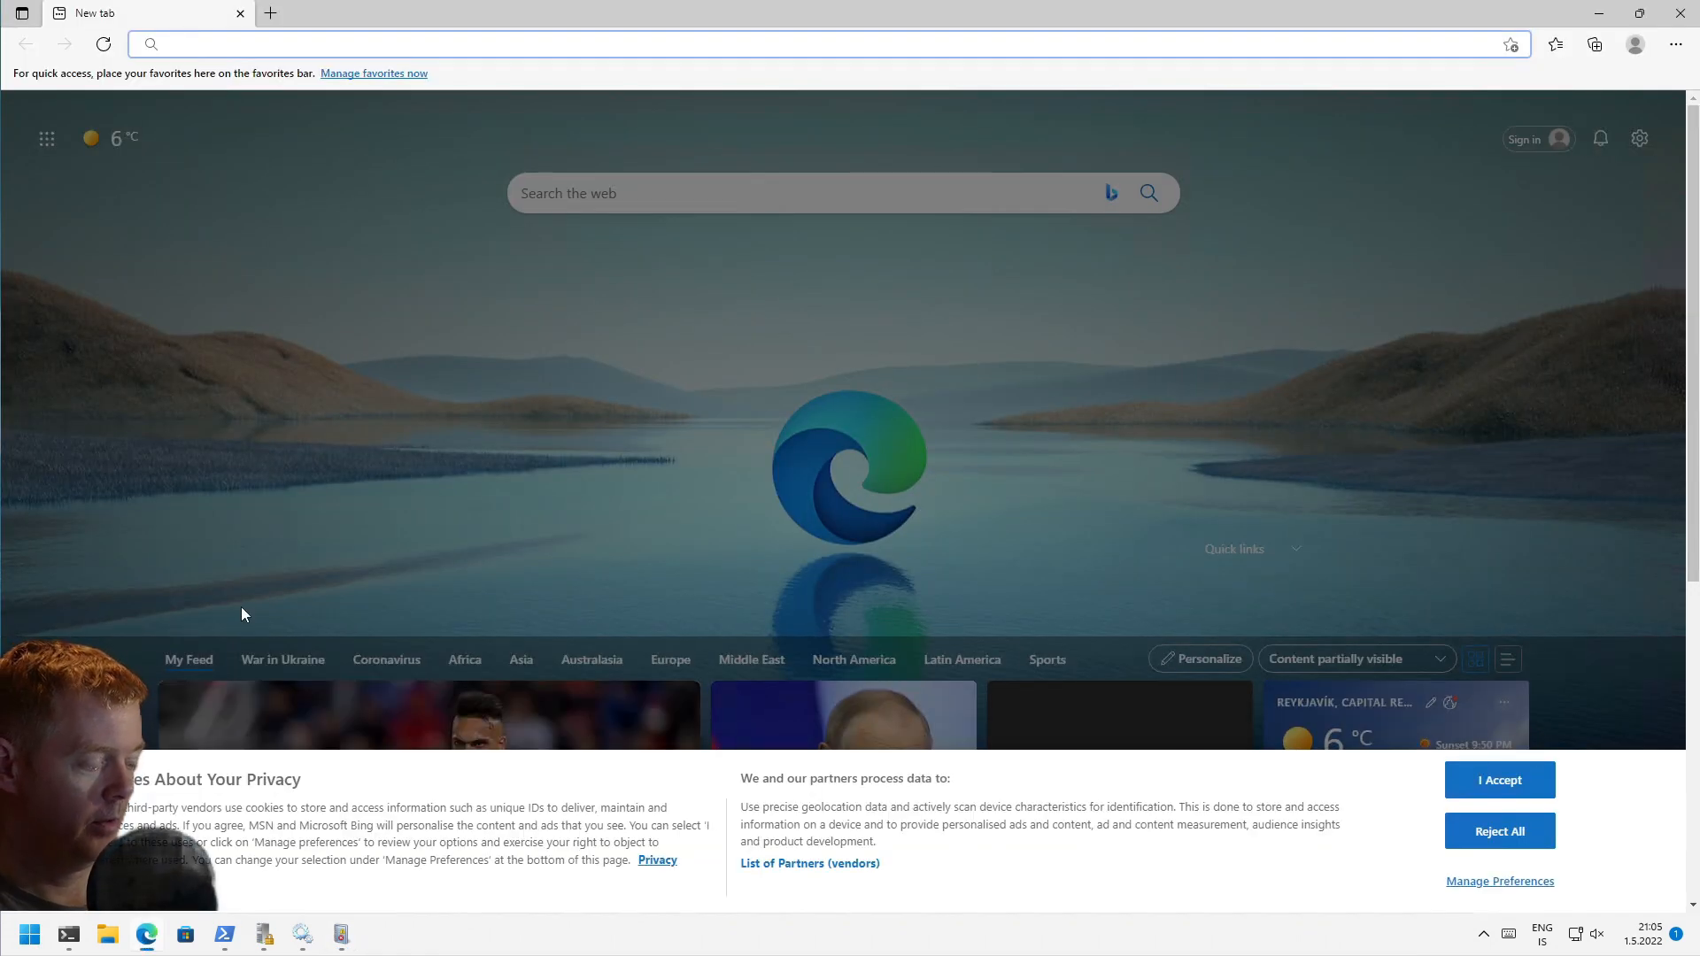
text(put)
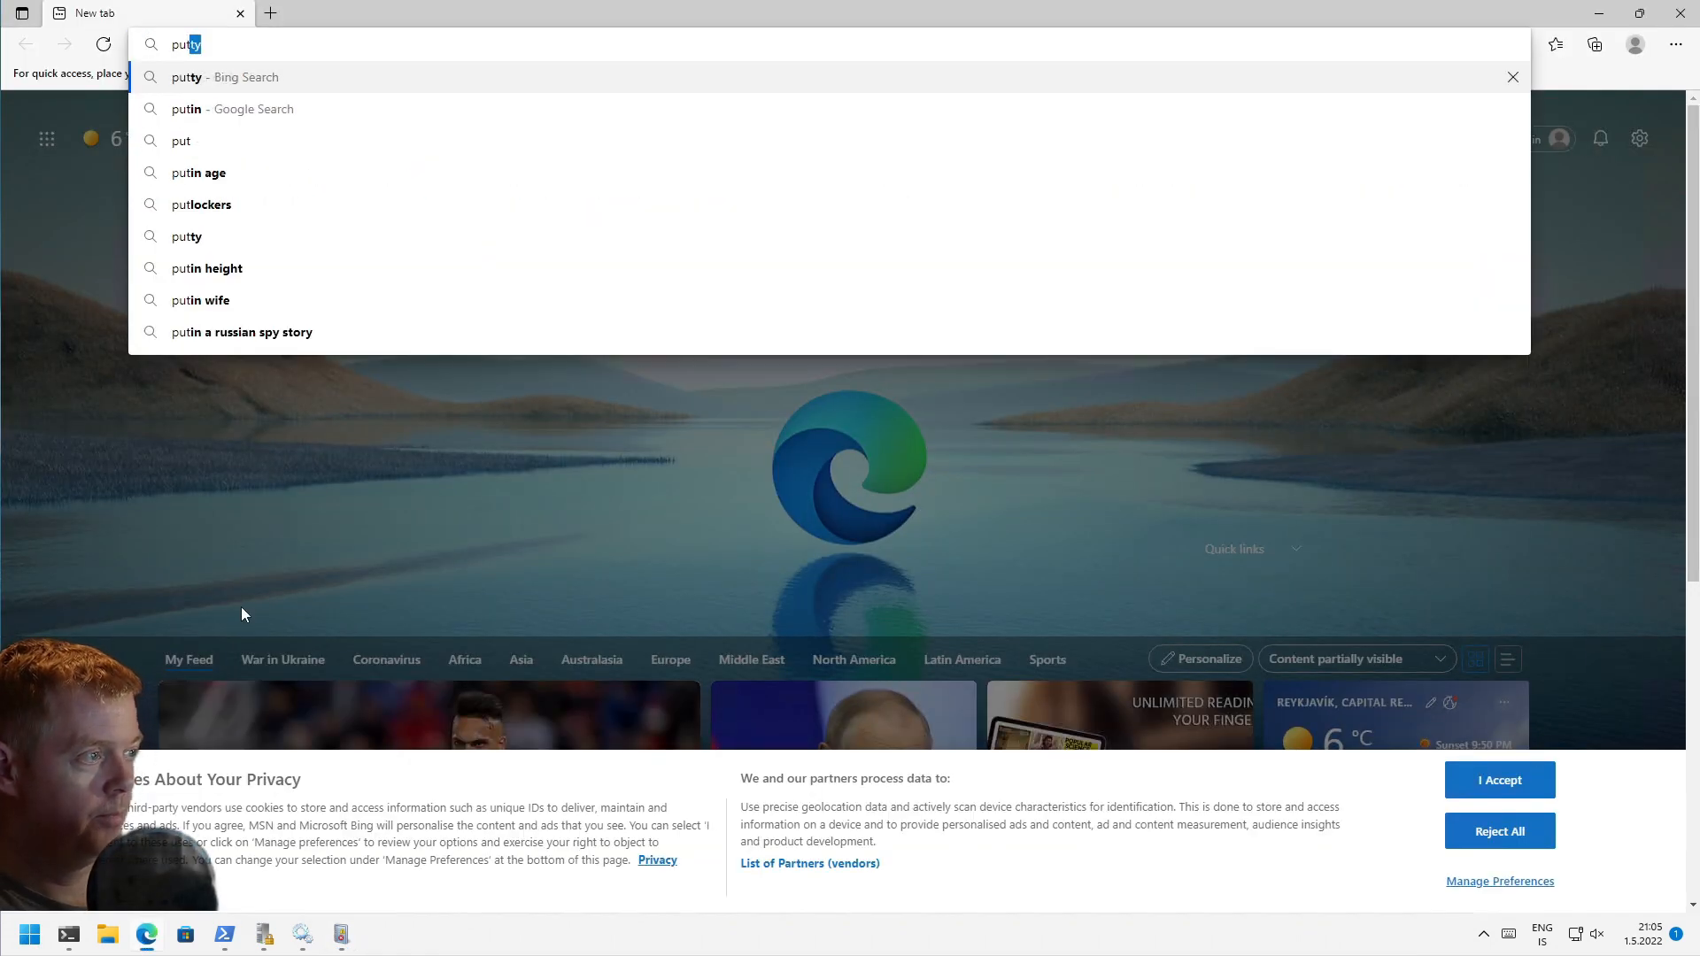
text(ty)
key(Return)
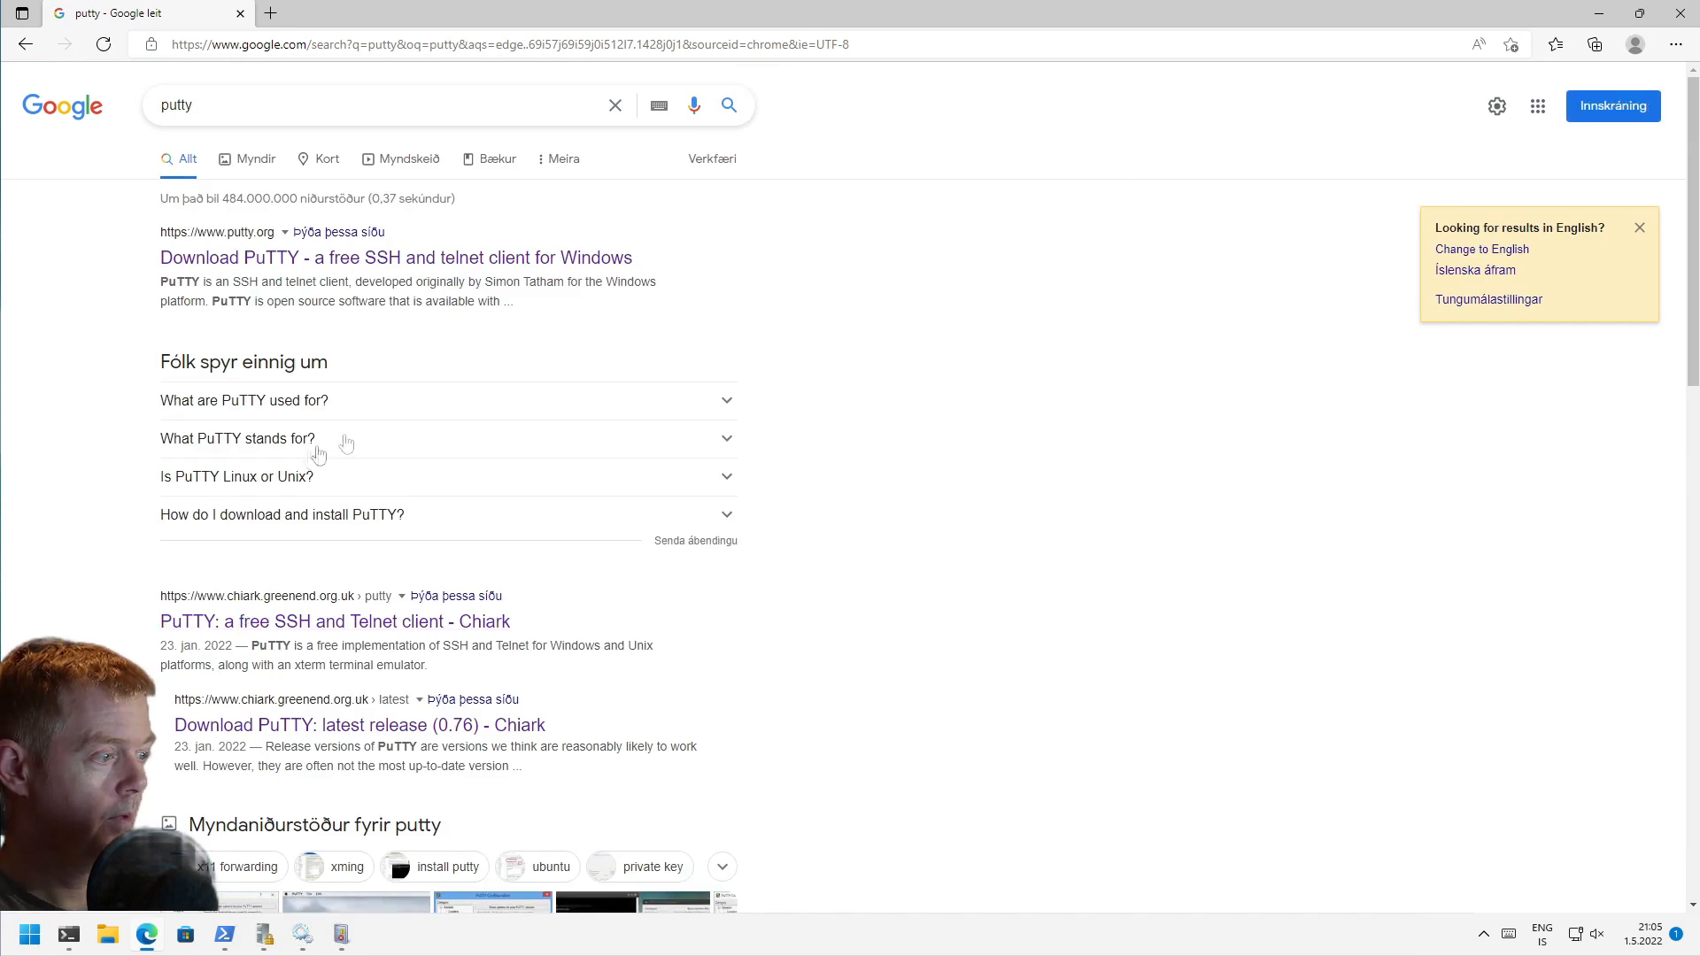
click(472, 255)
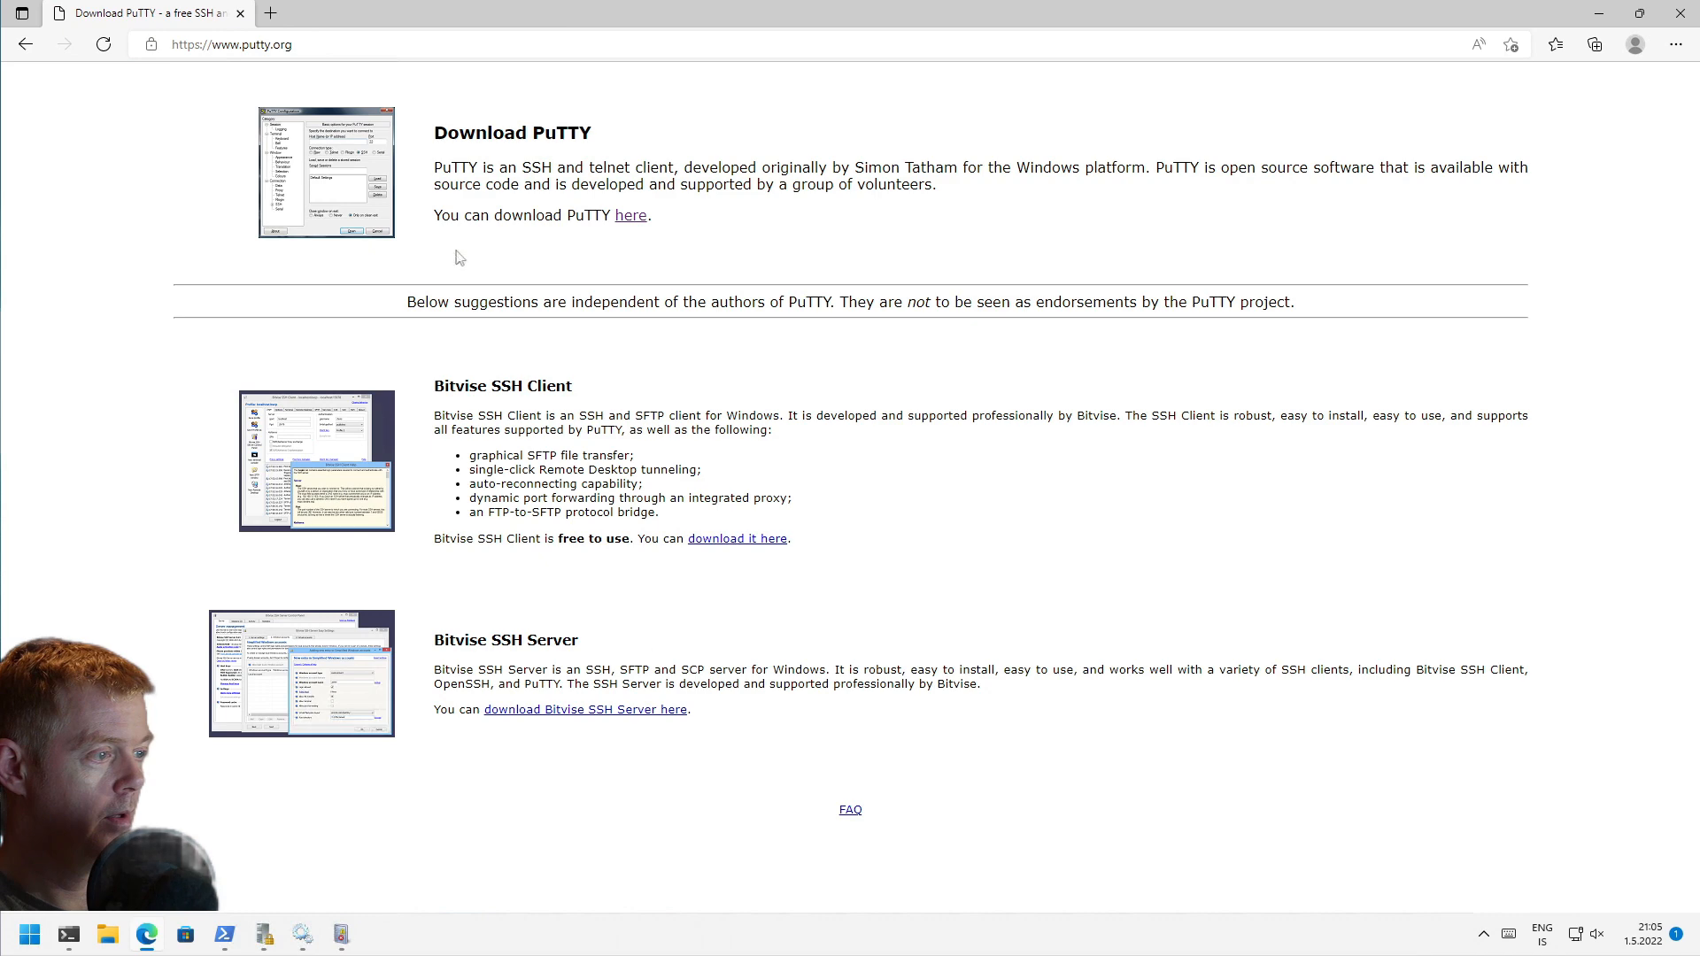
click(630, 215)
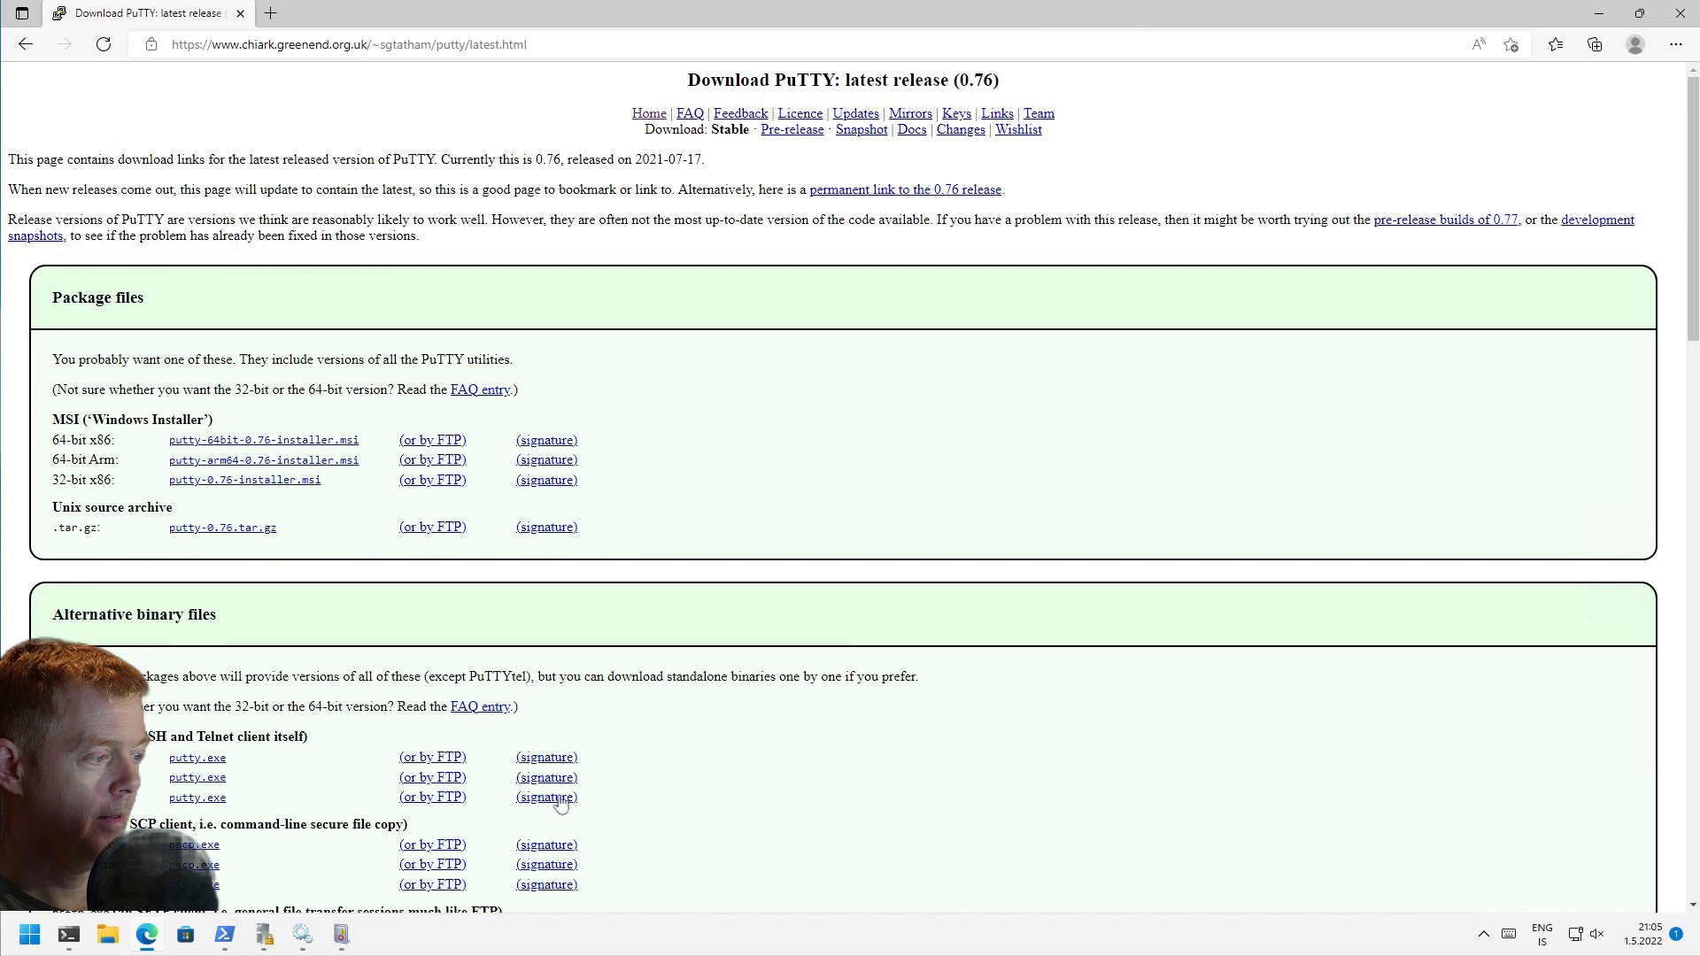
click(216, 763)
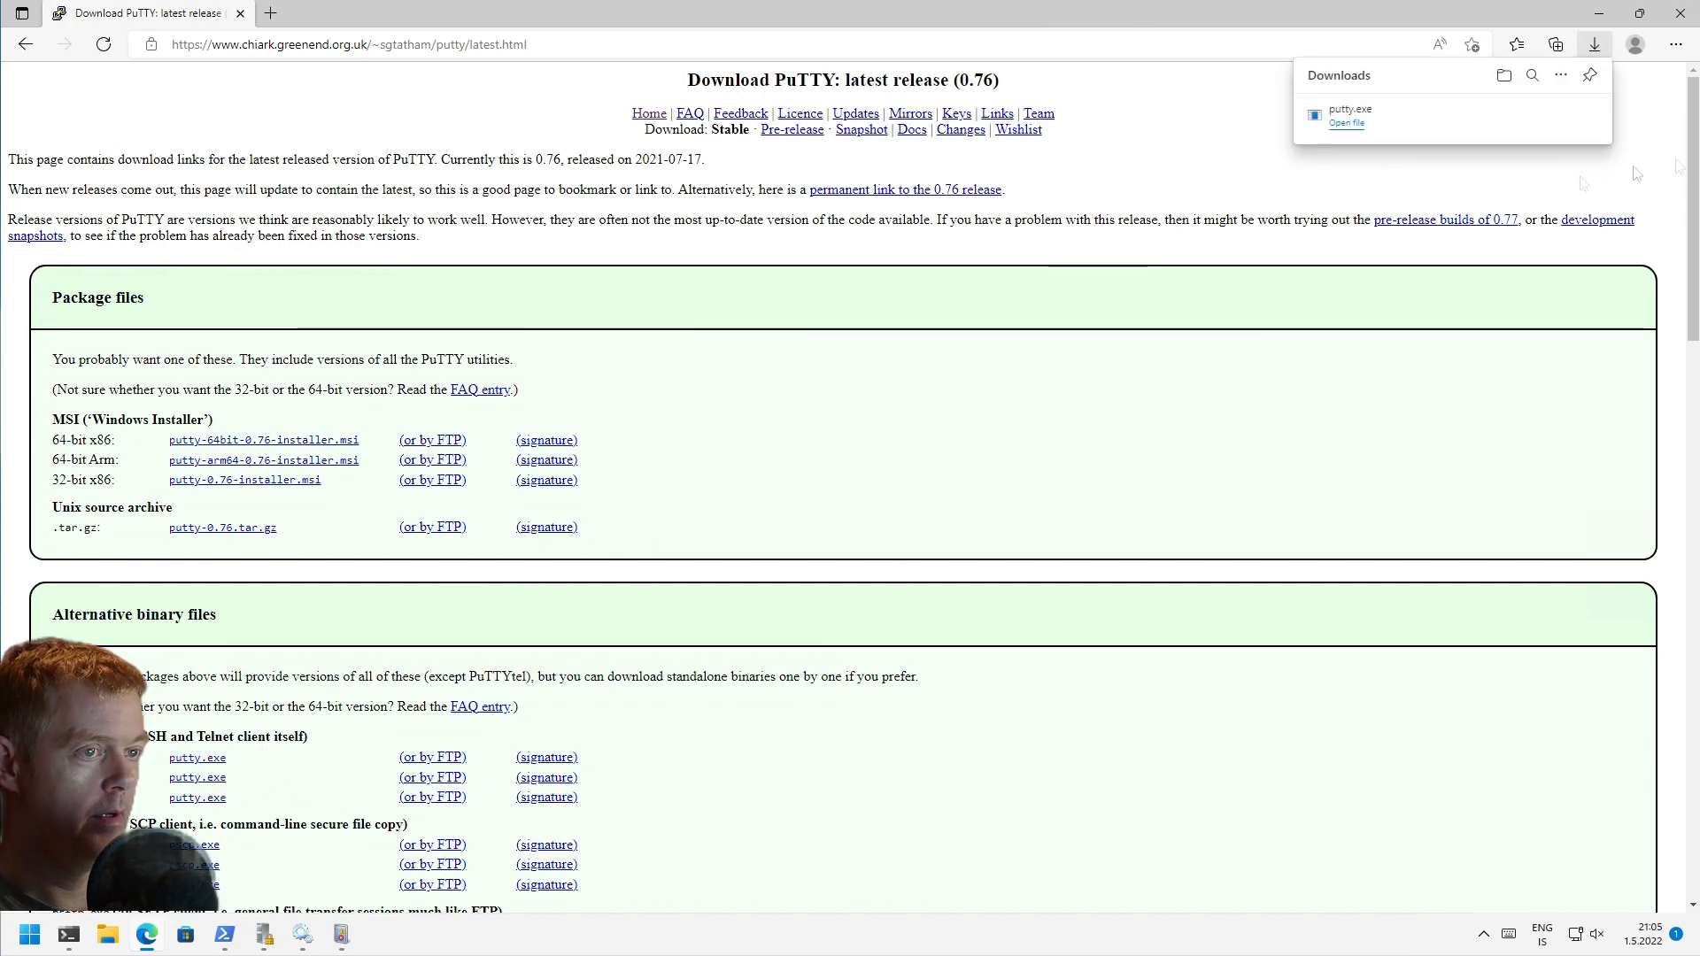
Step: Minimize the browser and bring up the standard user's Windows PowerShell window
click(1598, 13)
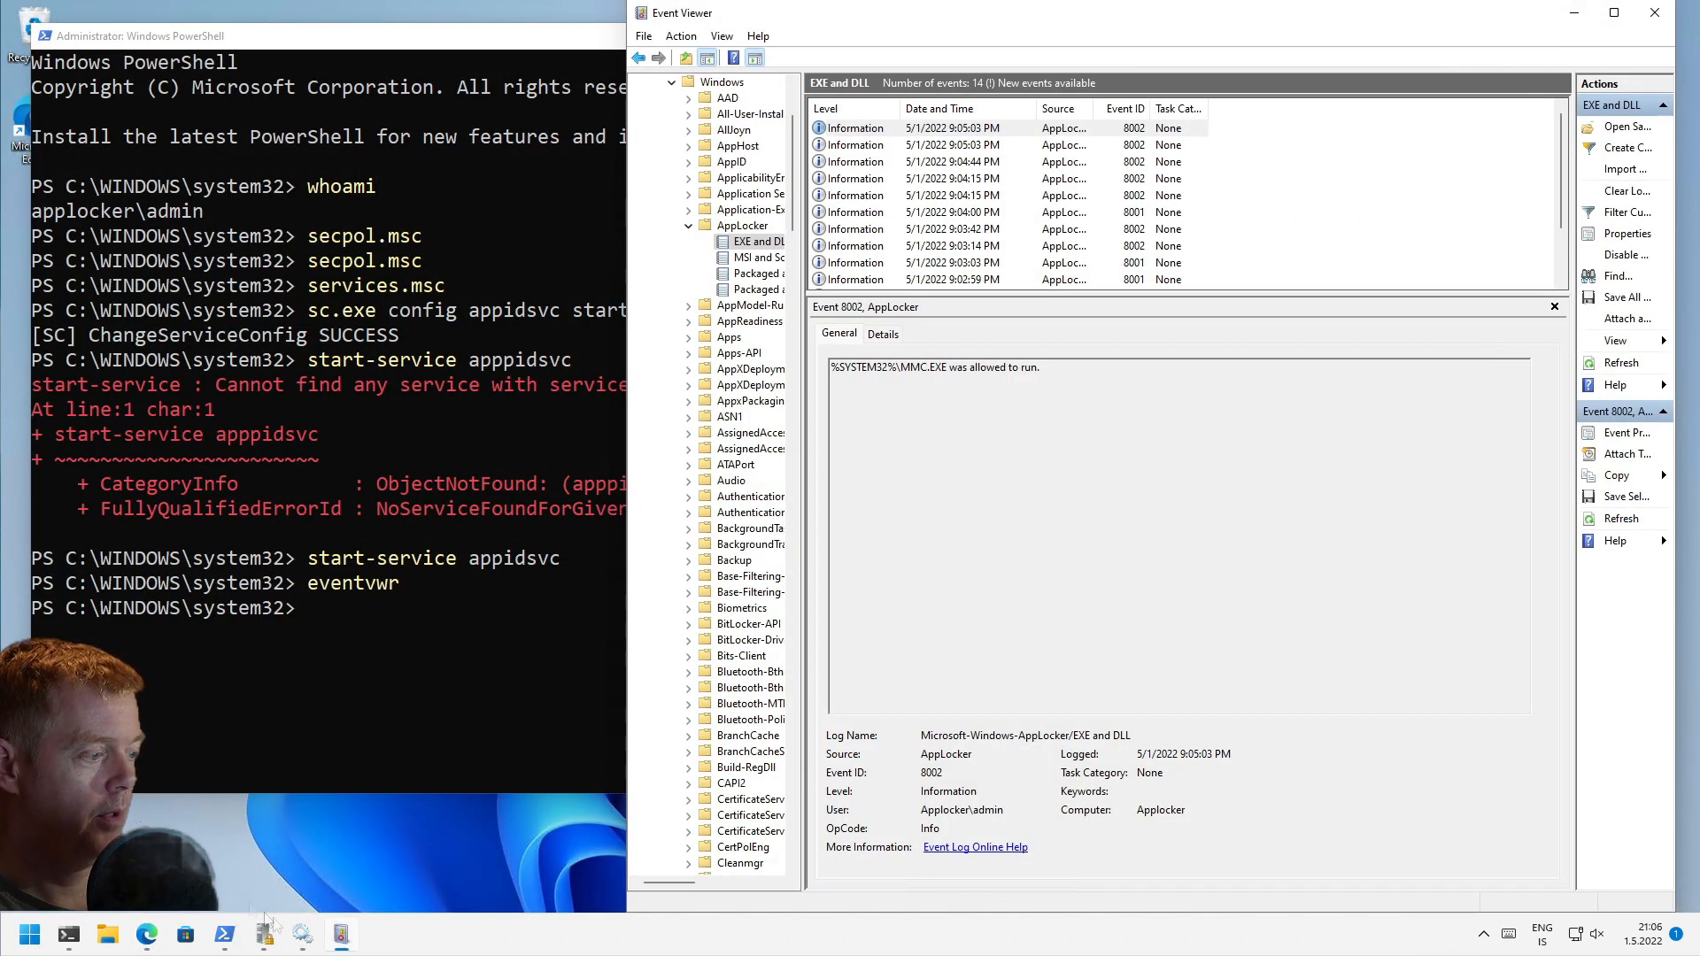
click(69, 940)
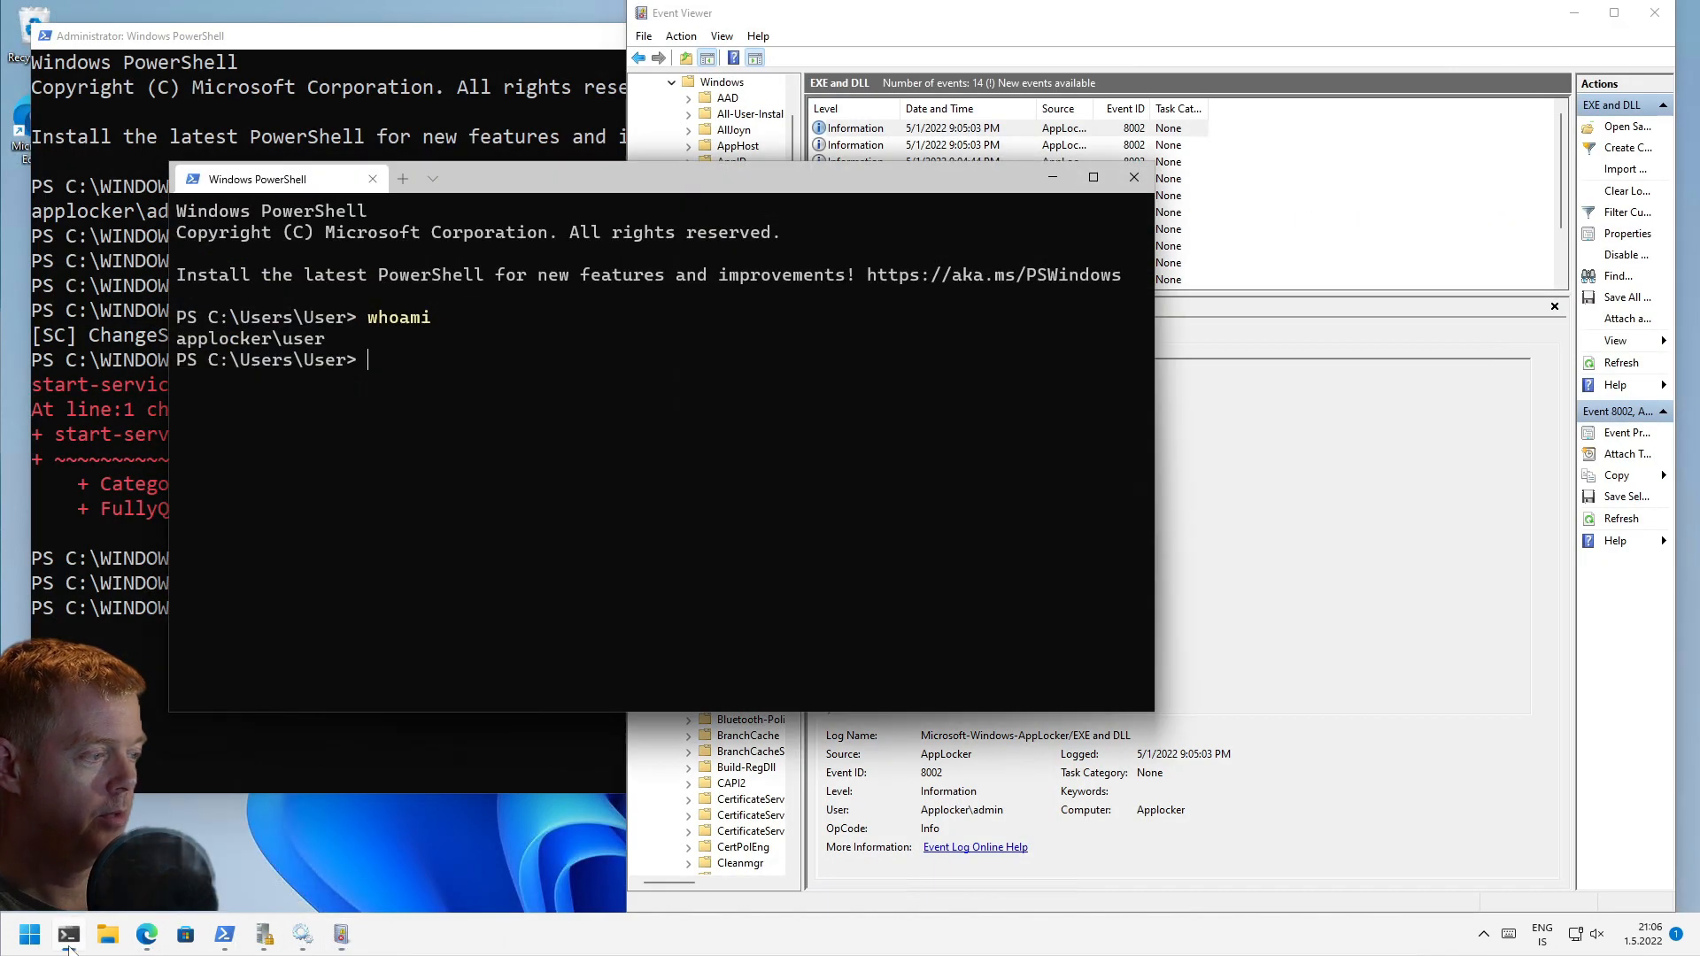
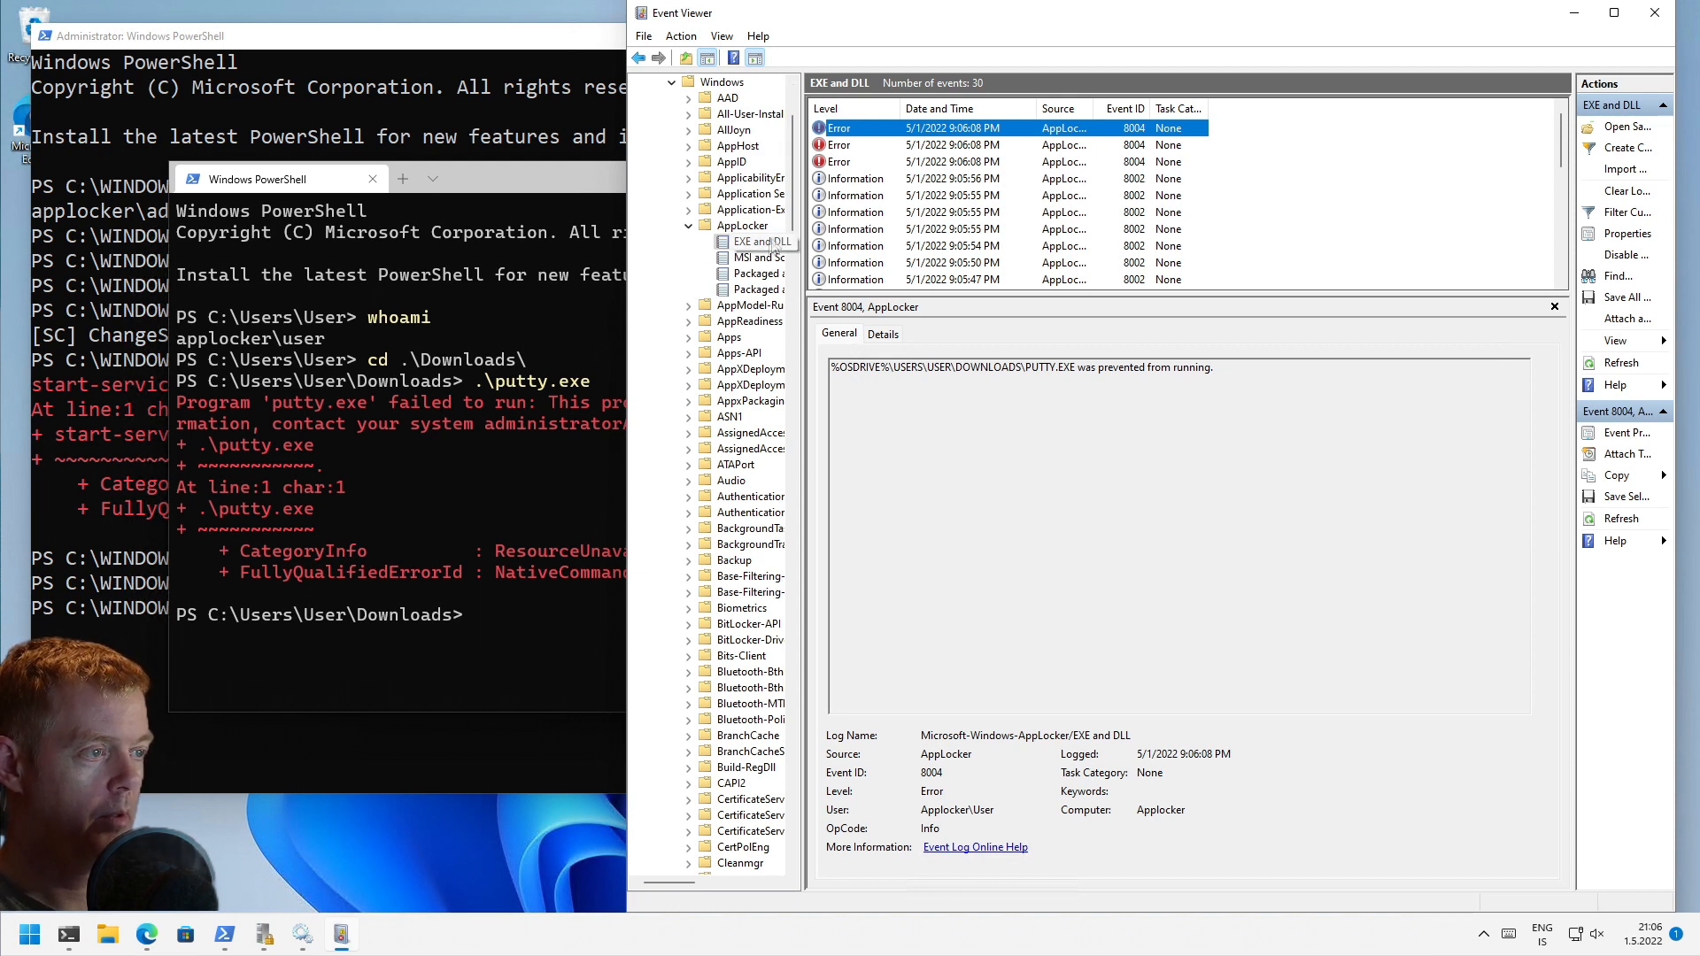
Step: Filter AppLocker's EXE and DLL log in Event Viewer to show only Error level events
right_click(766, 245)
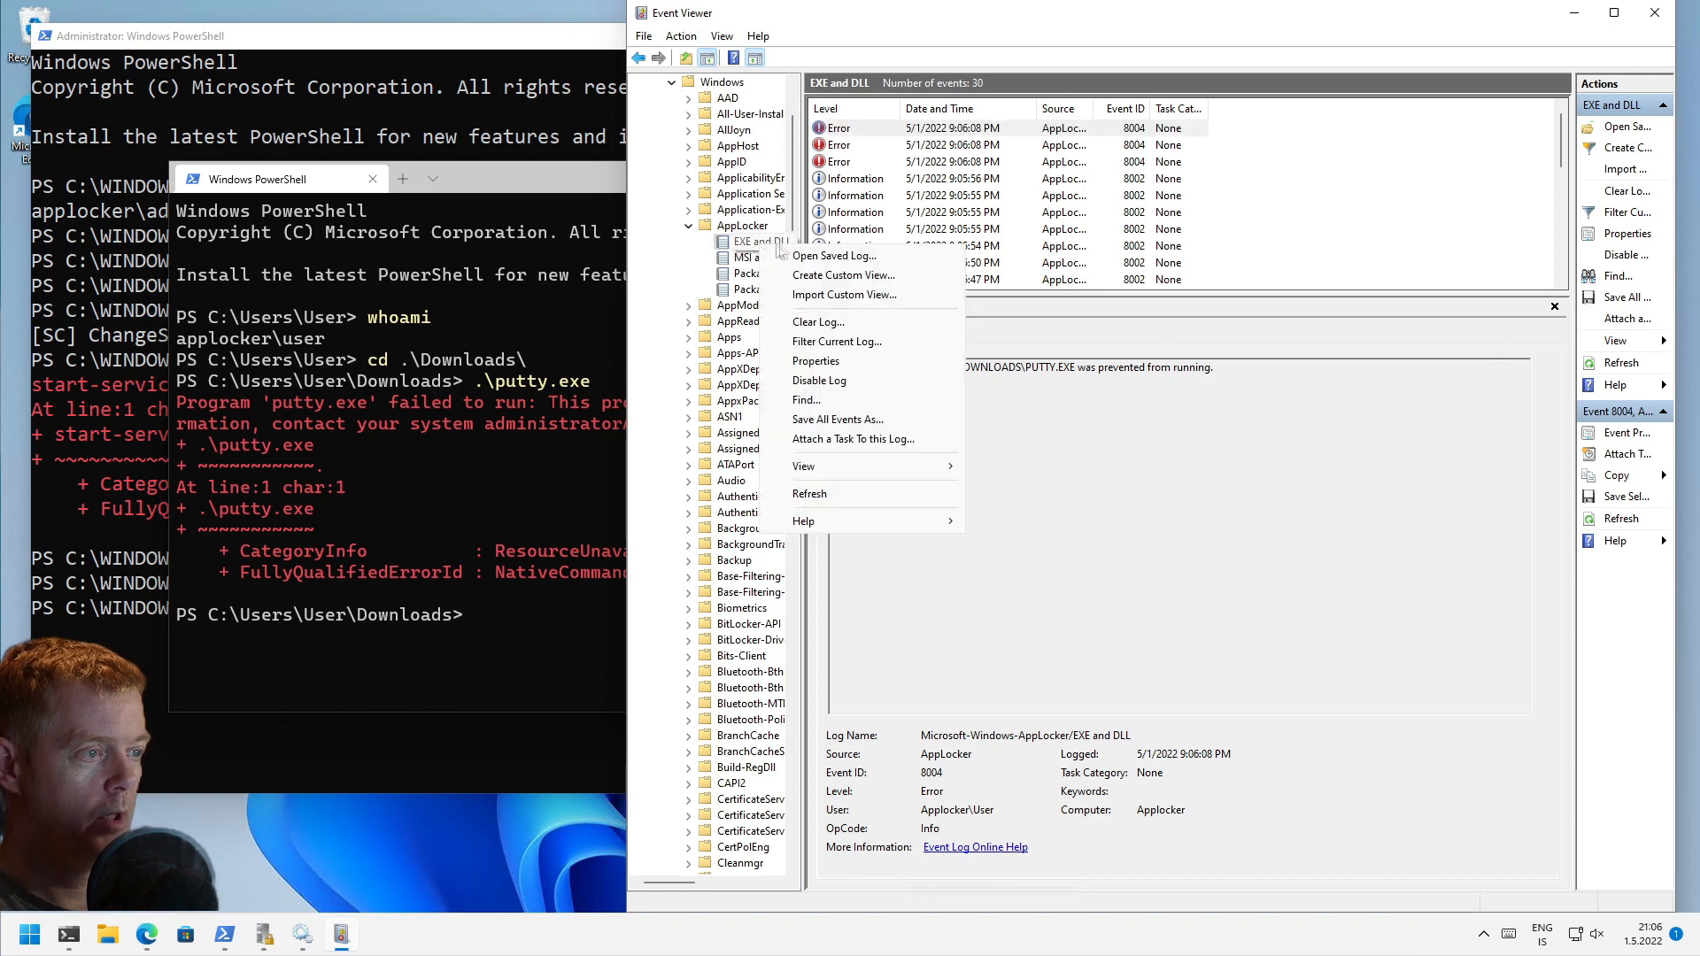
click(892, 342)
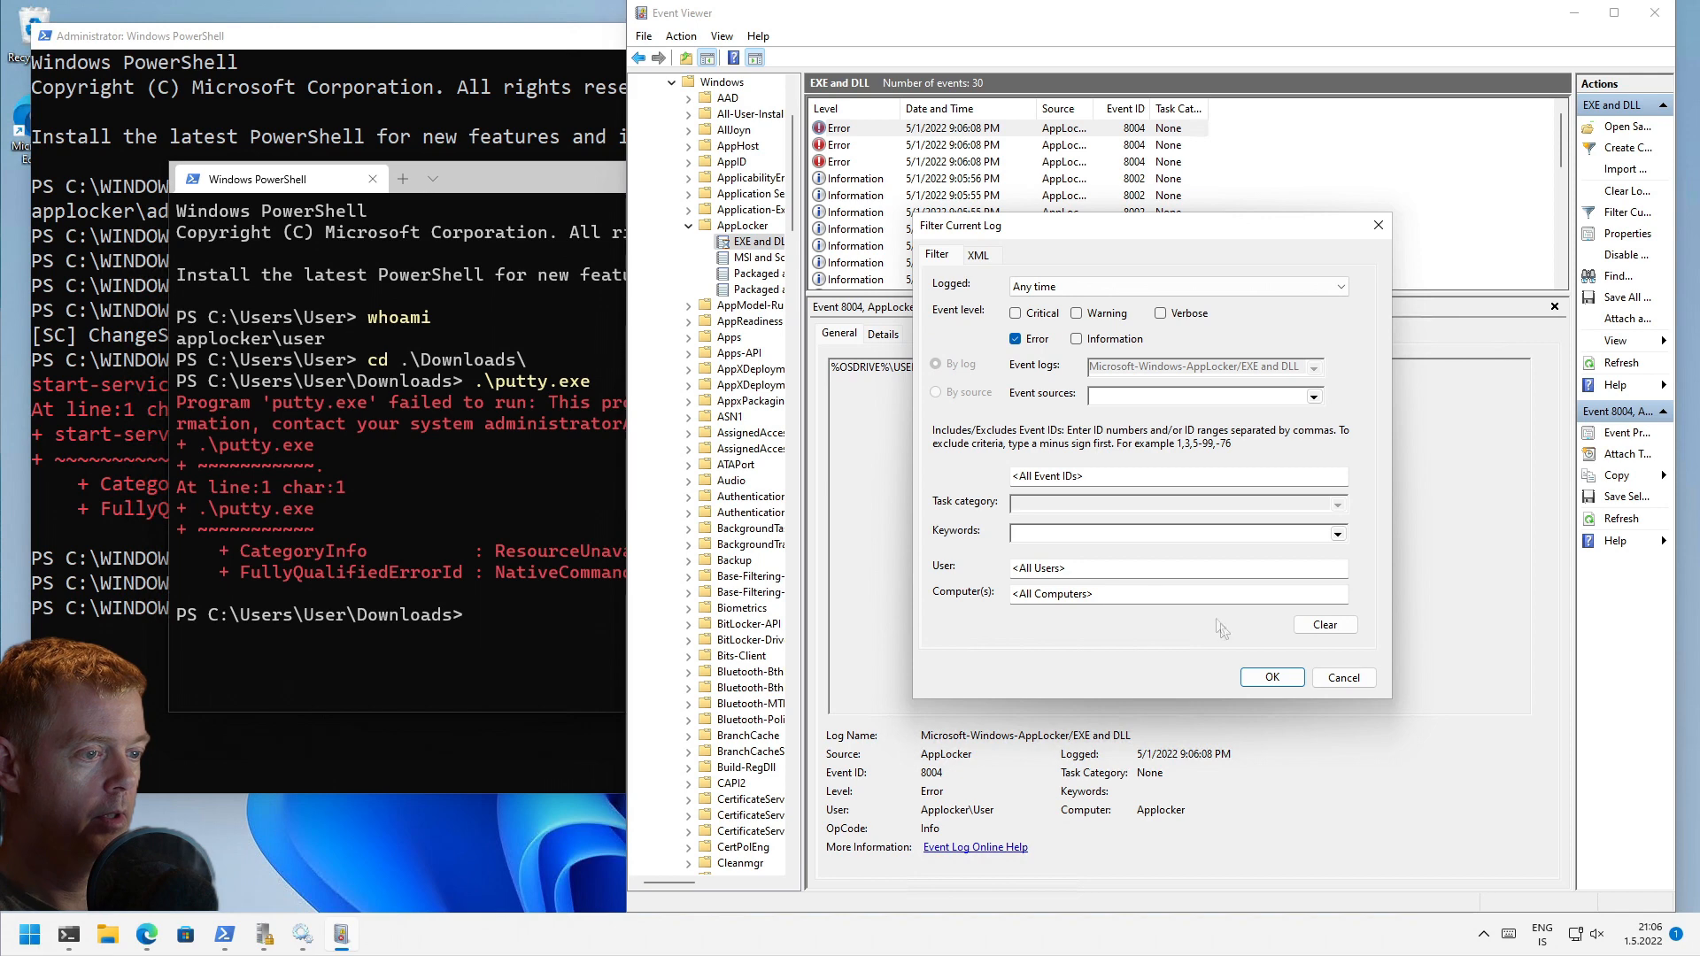
click(1272, 676)
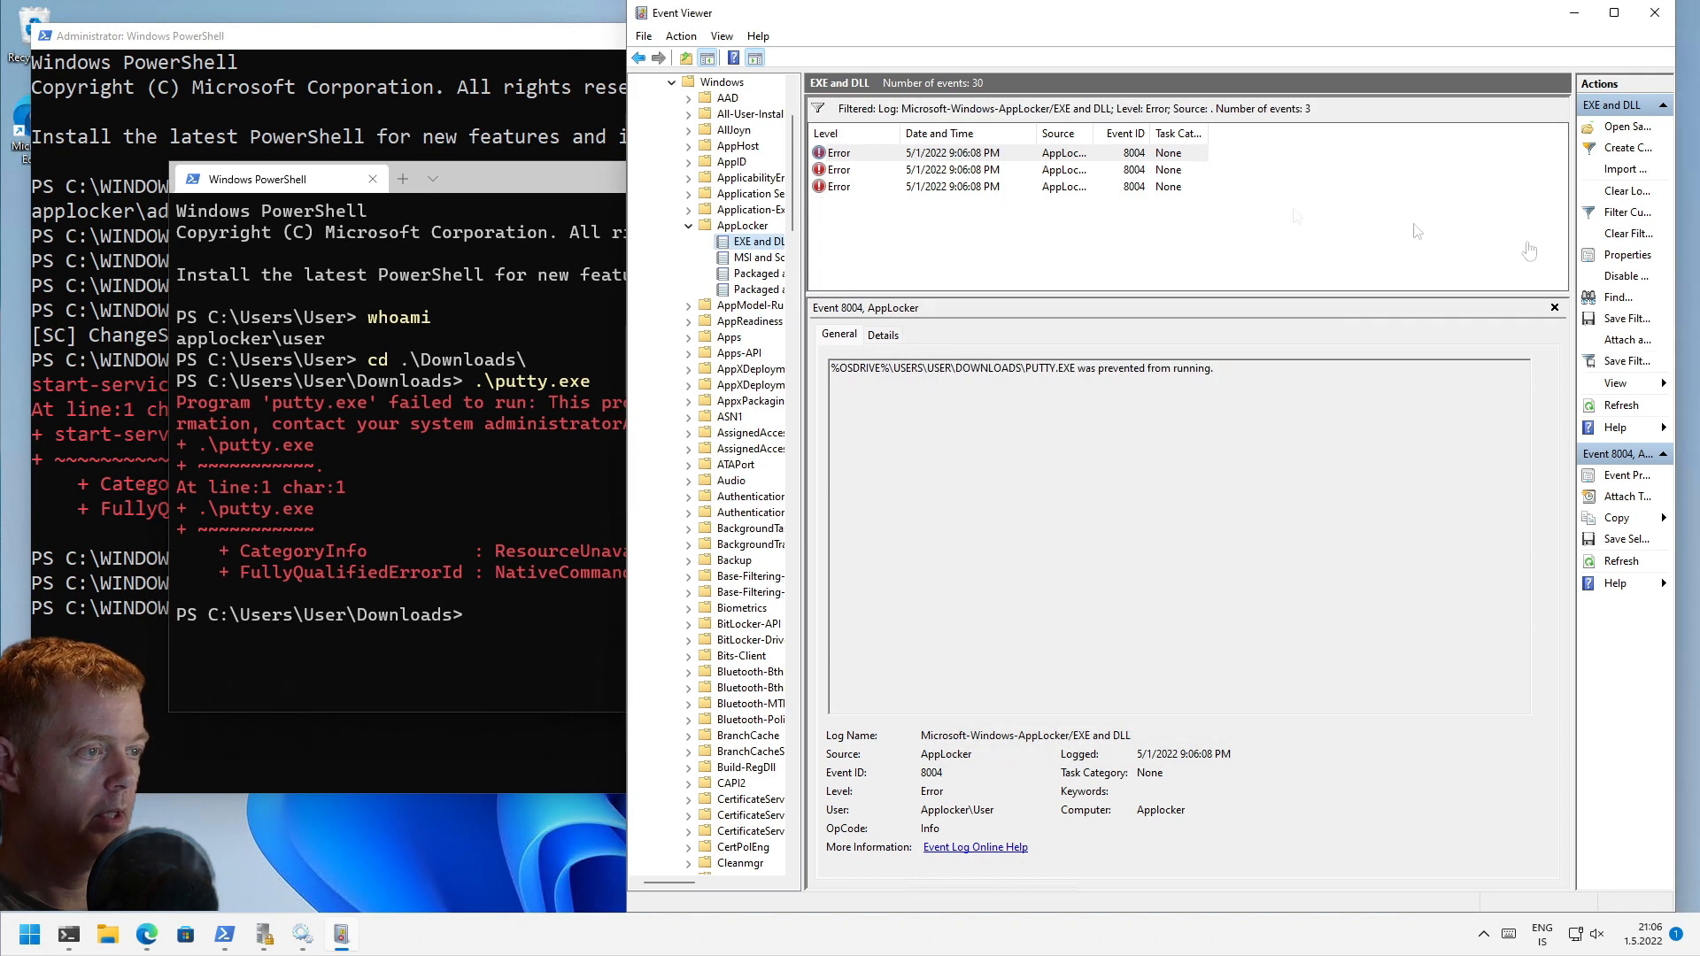
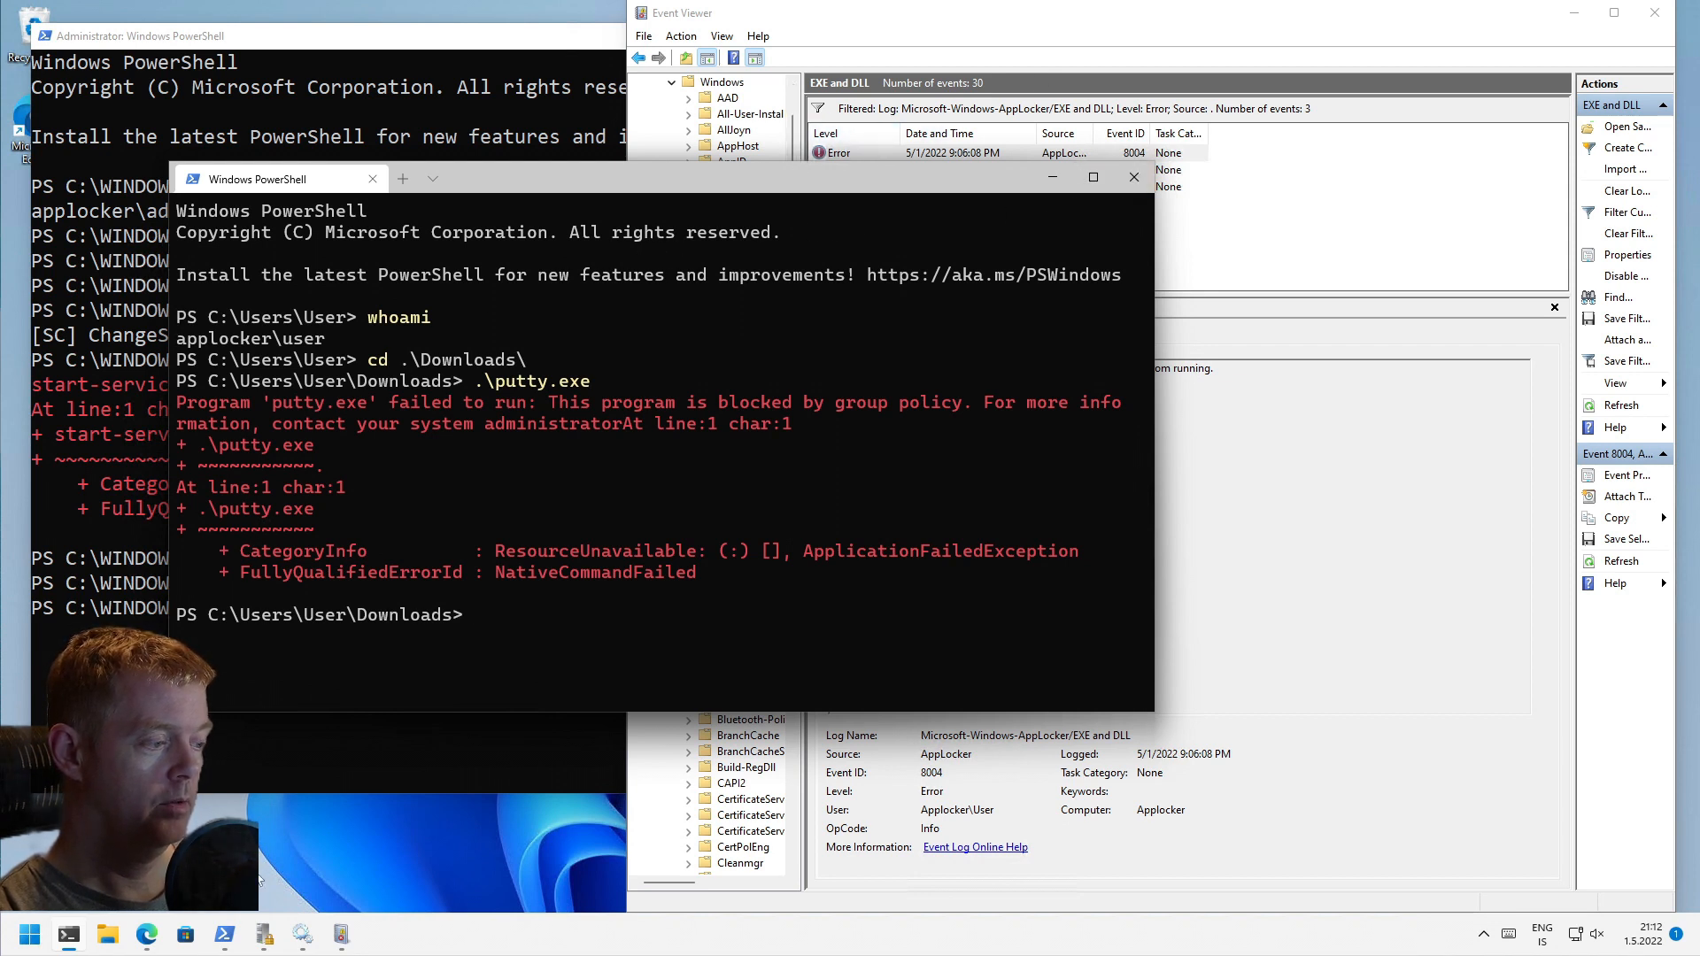
Step: Switch to the Local Security Policy window and show the Executable Rules under AppLocker
mouse_move(265, 924)
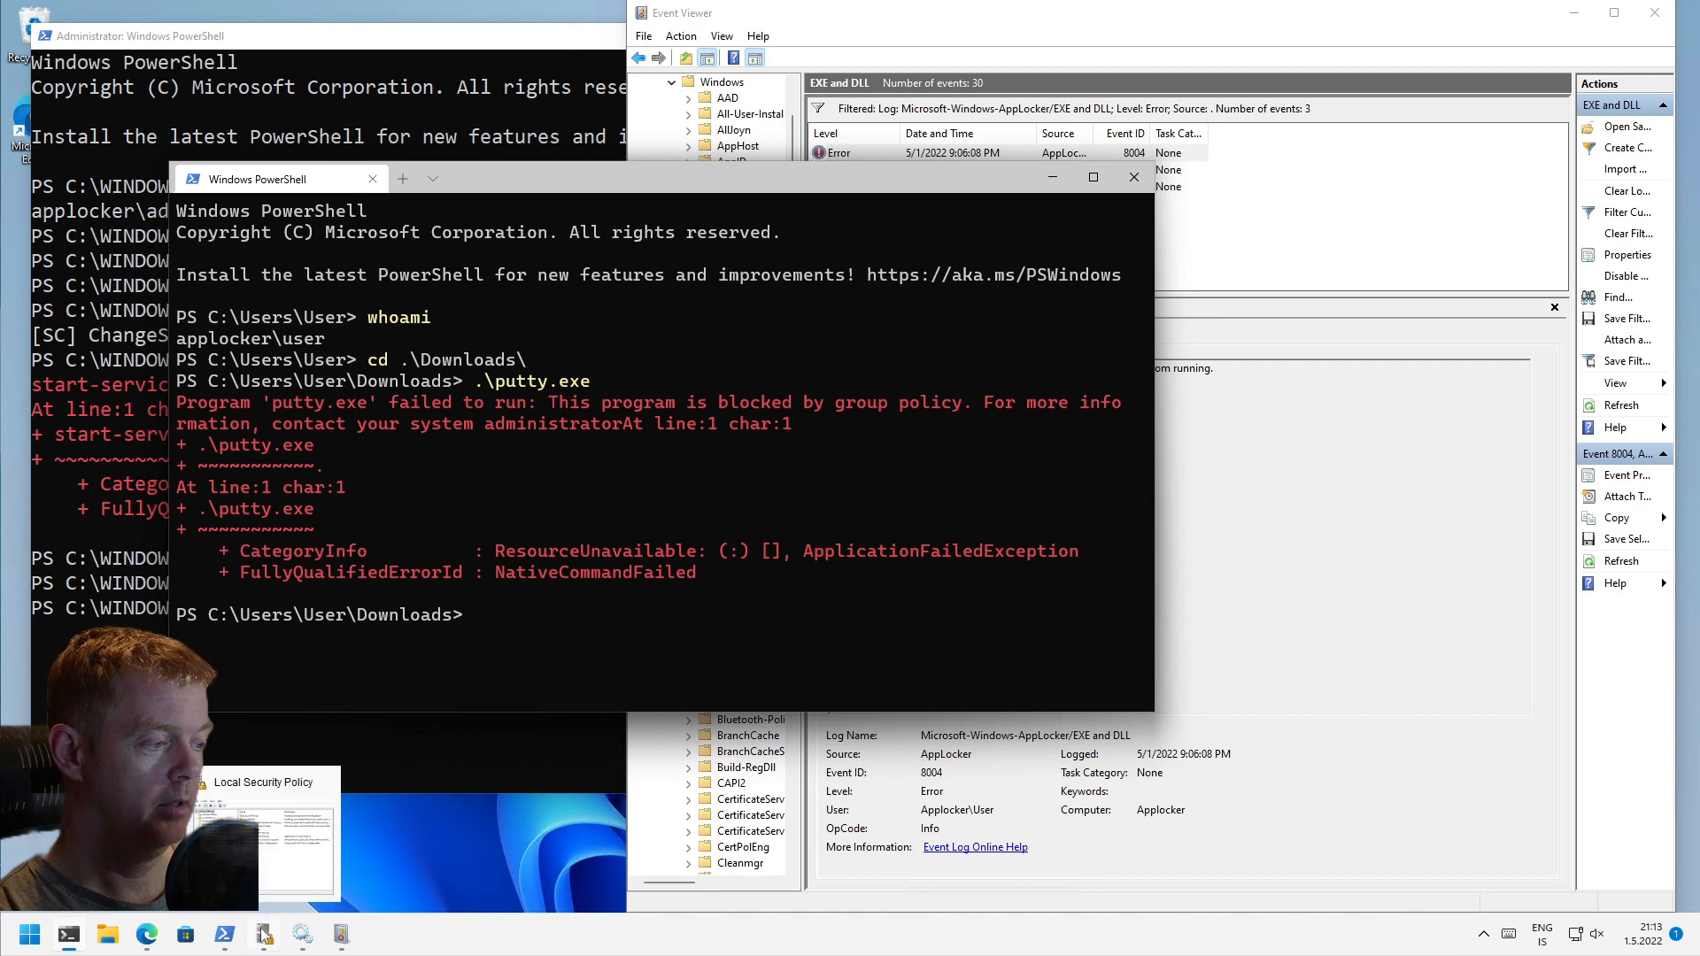
click(265, 931)
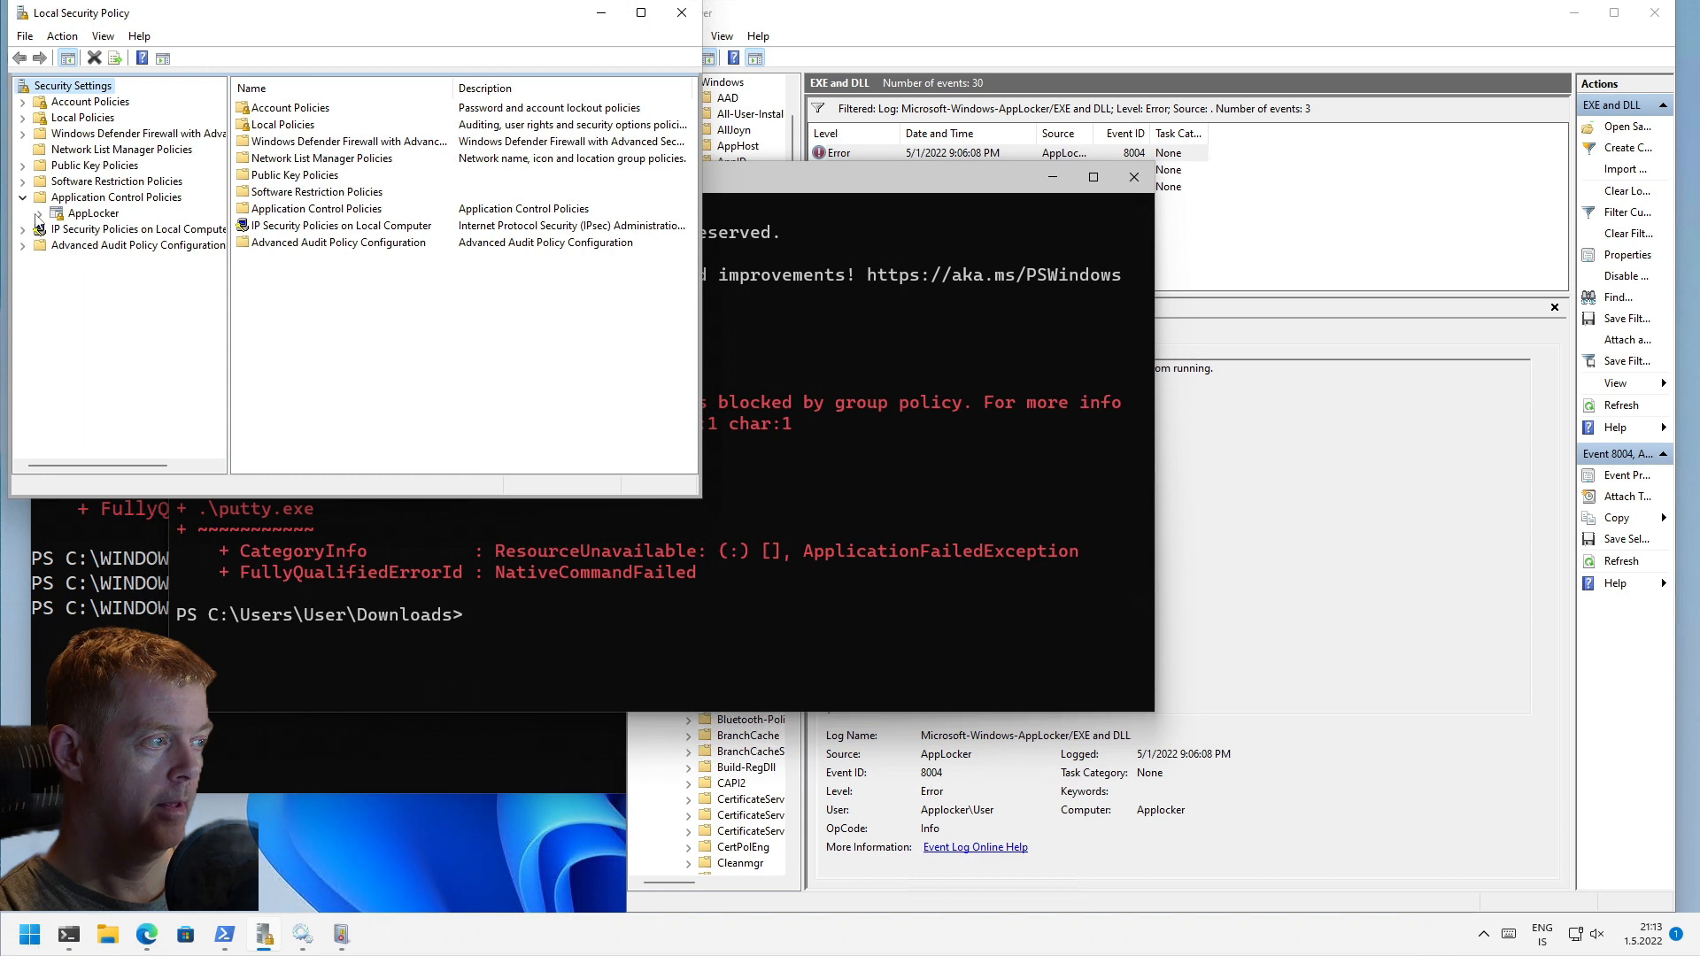
click(39, 214)
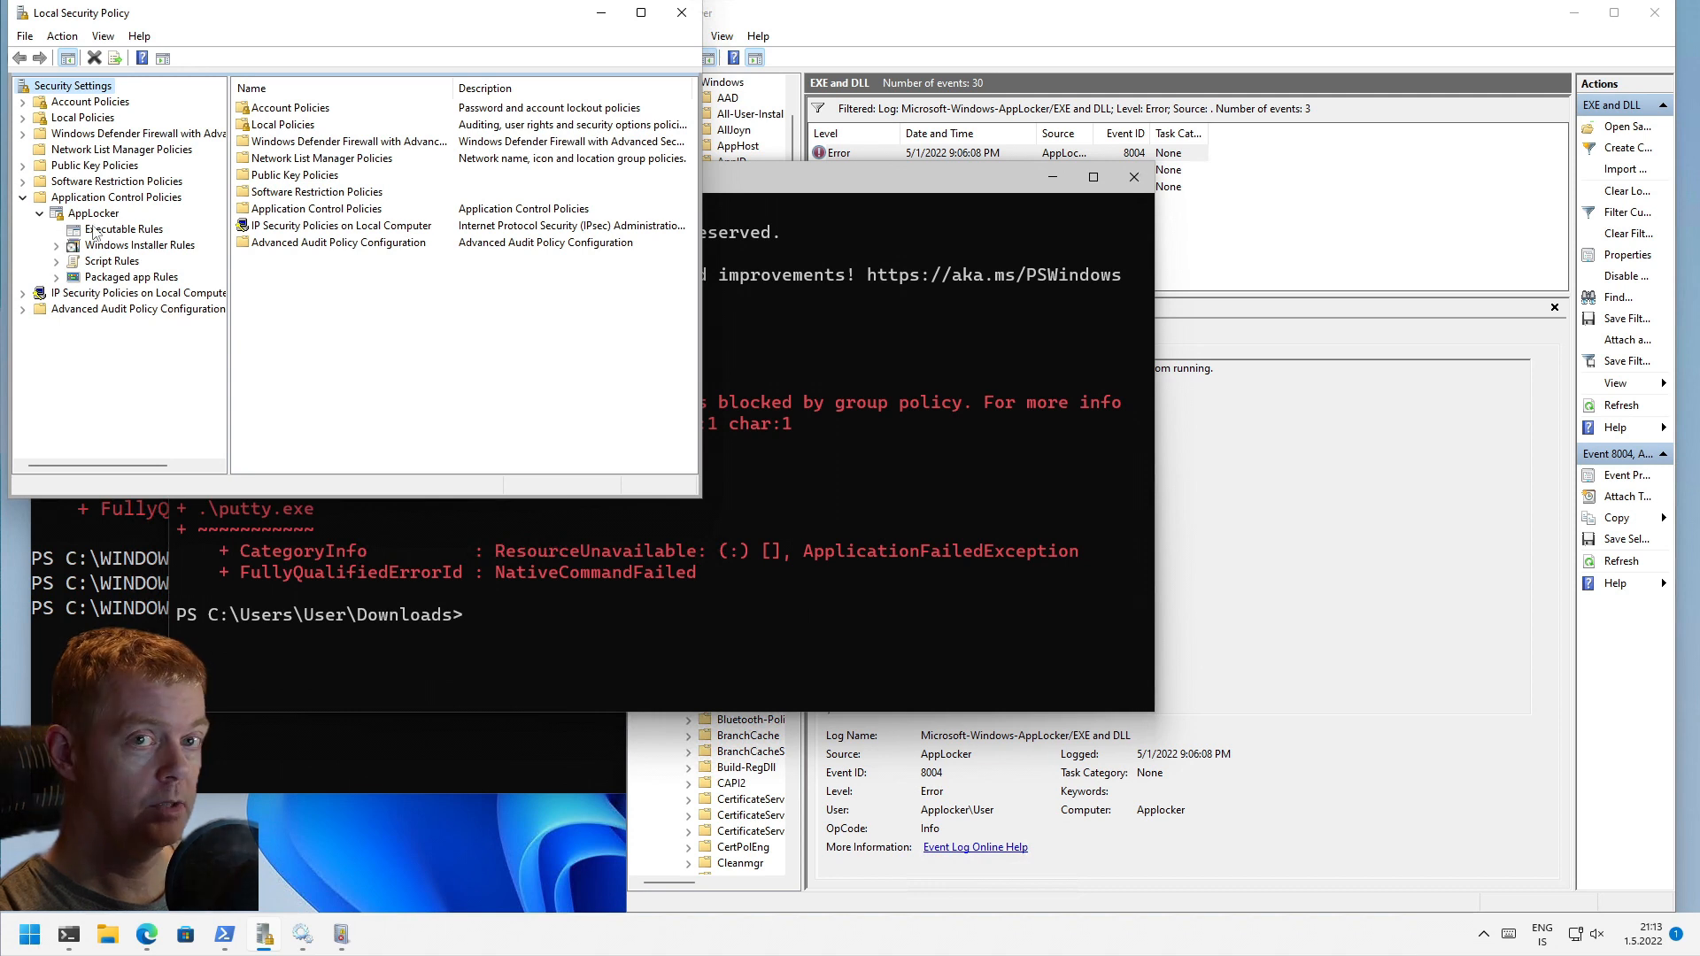
click(98, 229)
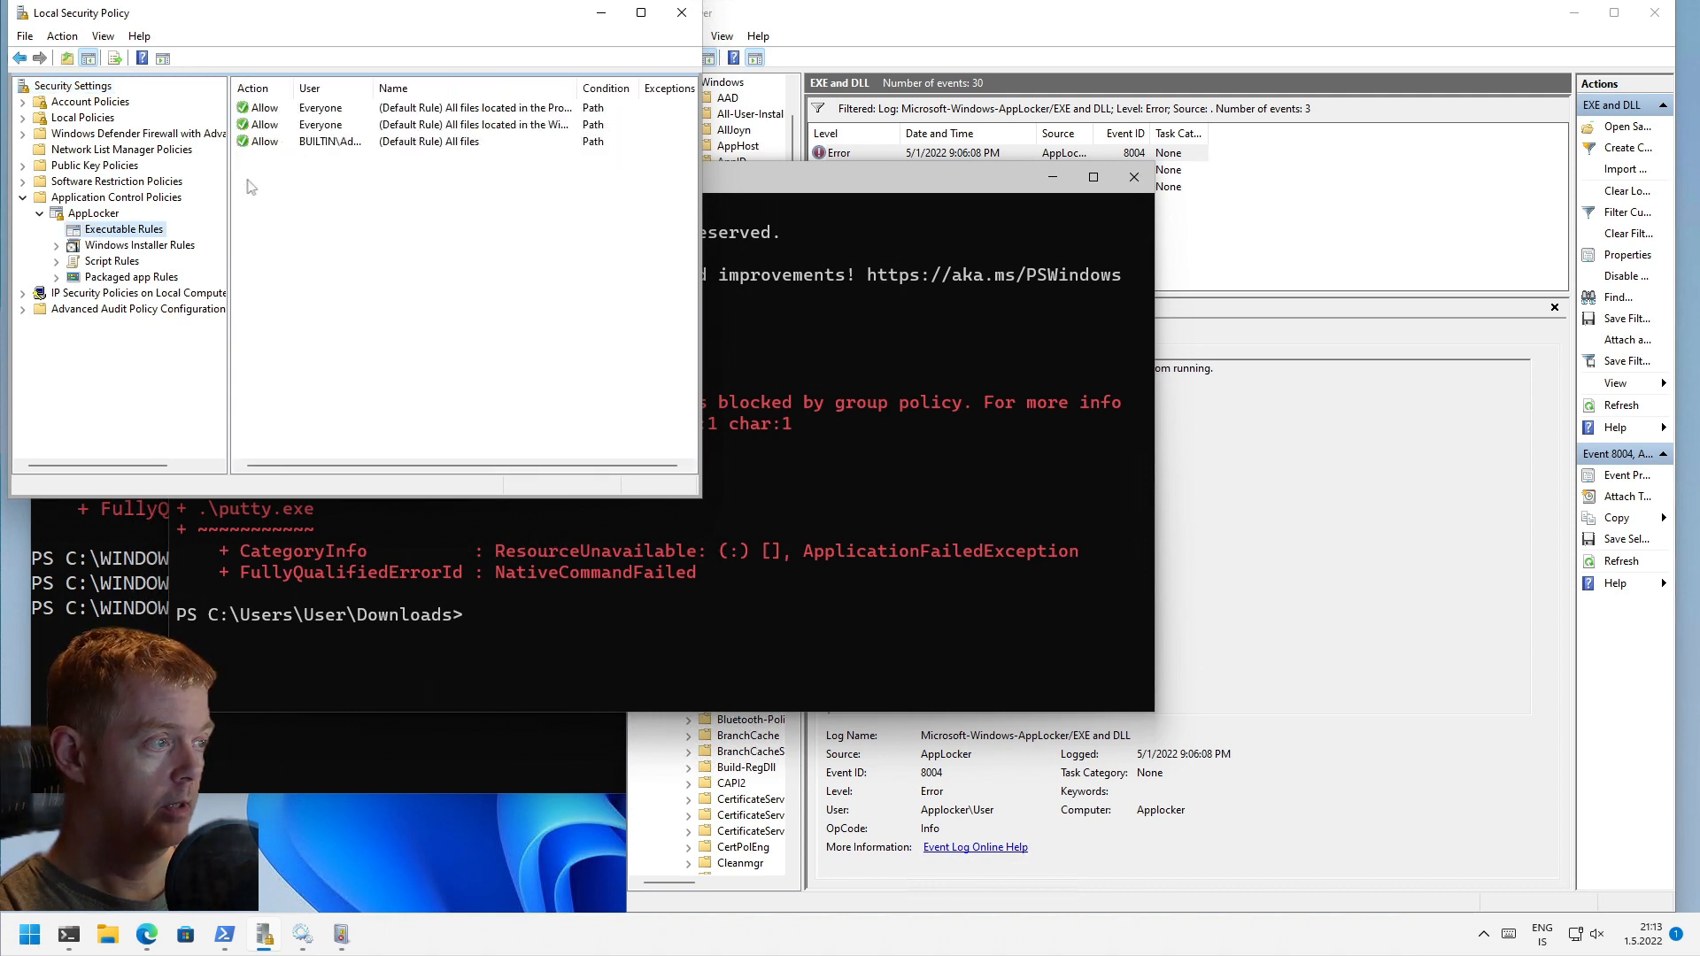
Step: Start a new executable rule that allows Everyone and uses a Publisher condition
right_click(250, 185)
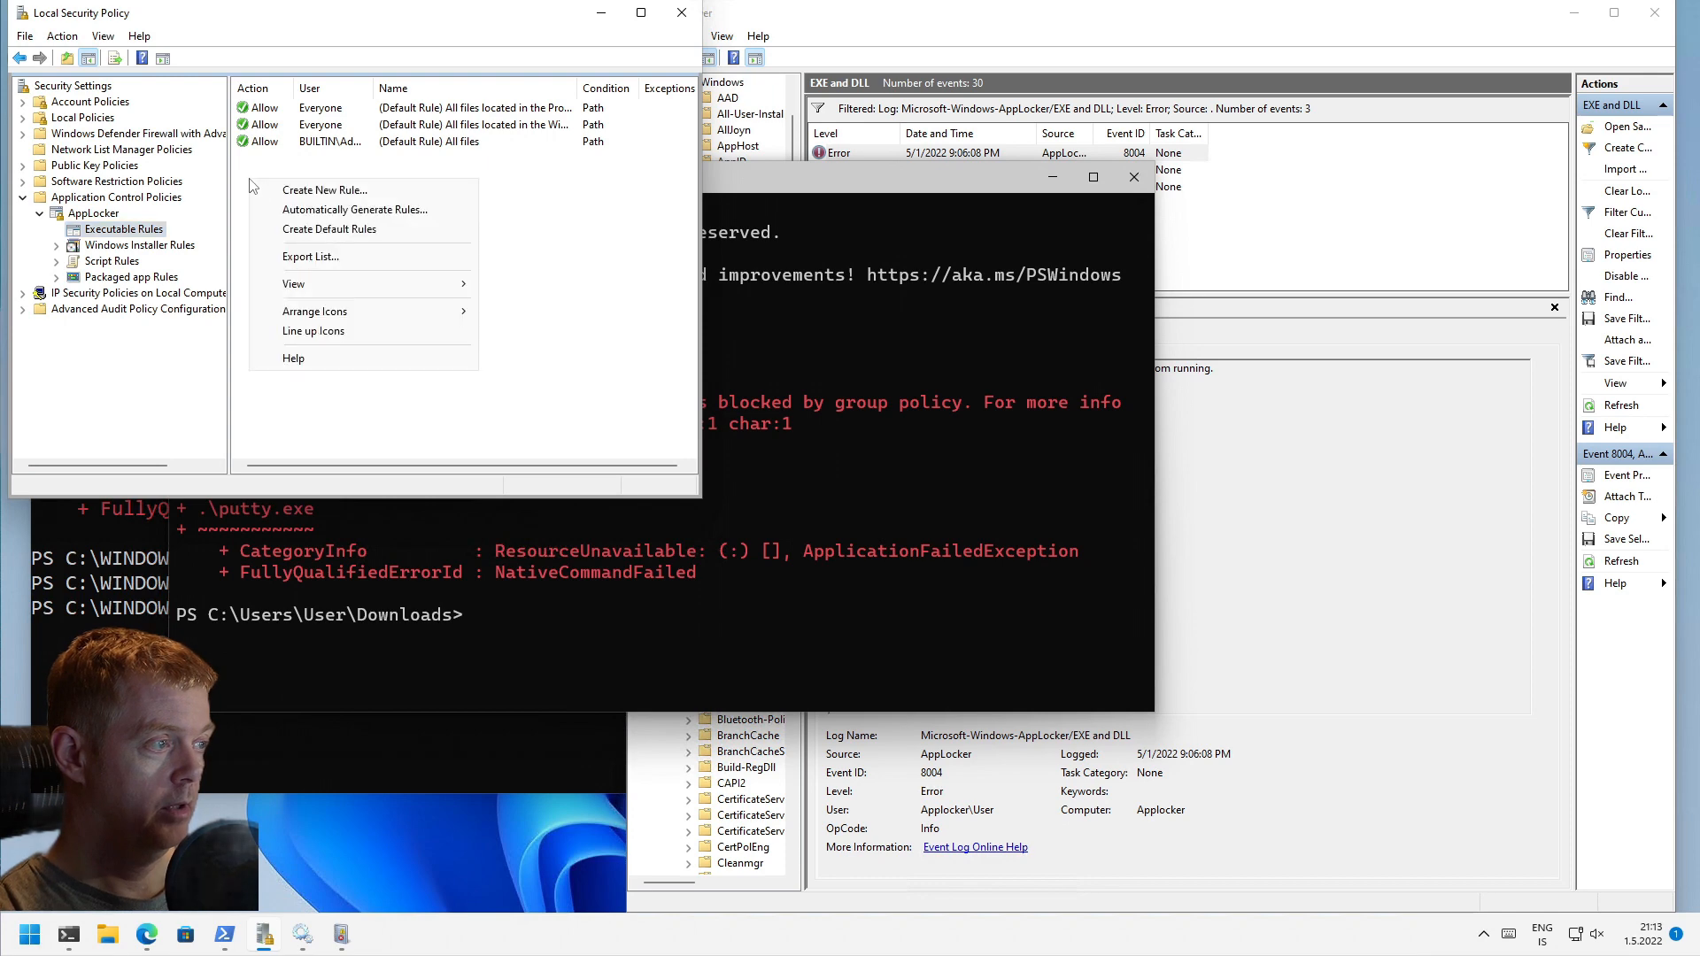
click(292, 192)
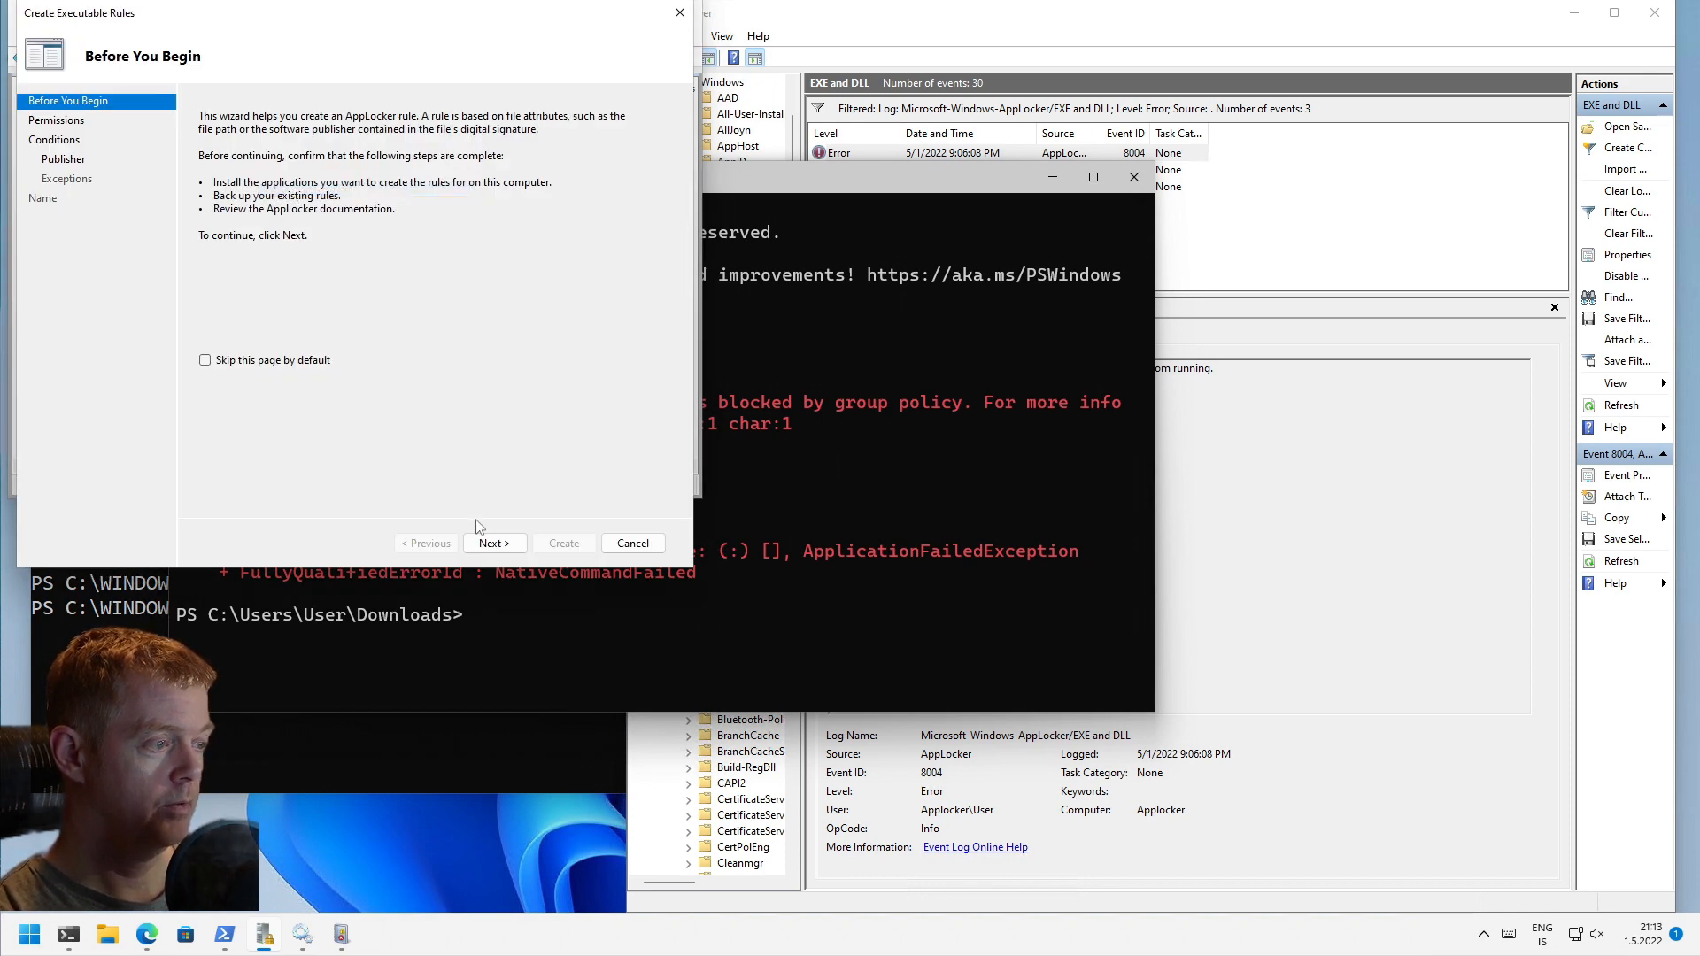
click(493, 544)
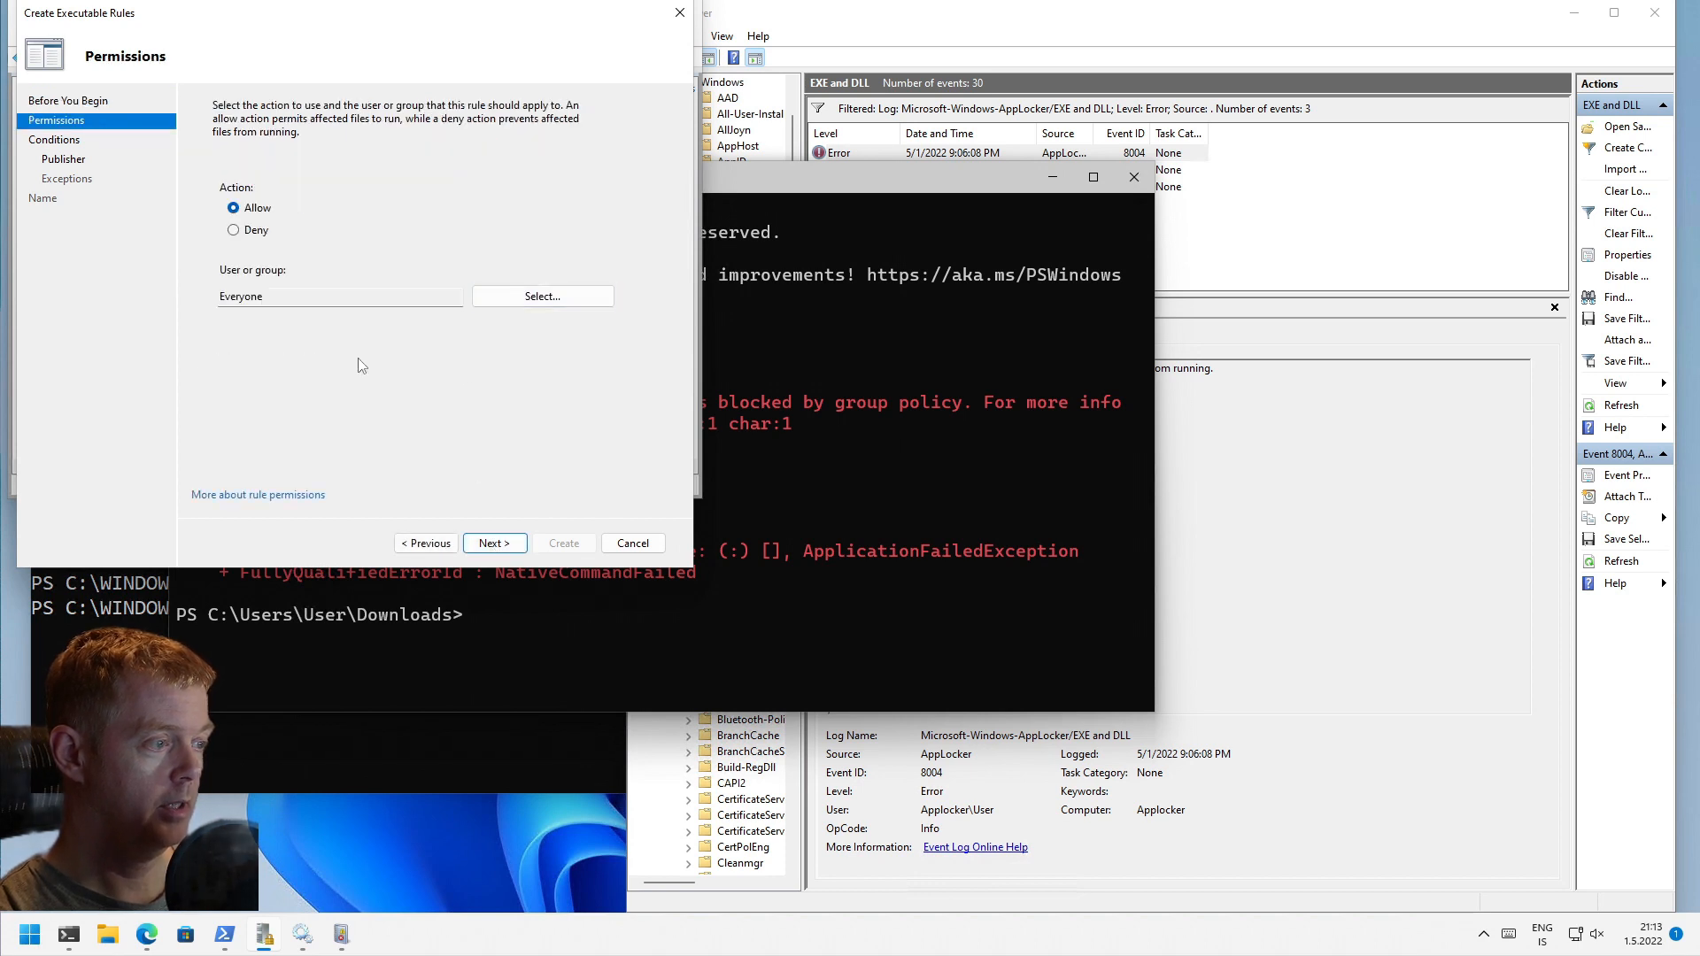
click(485, 545)
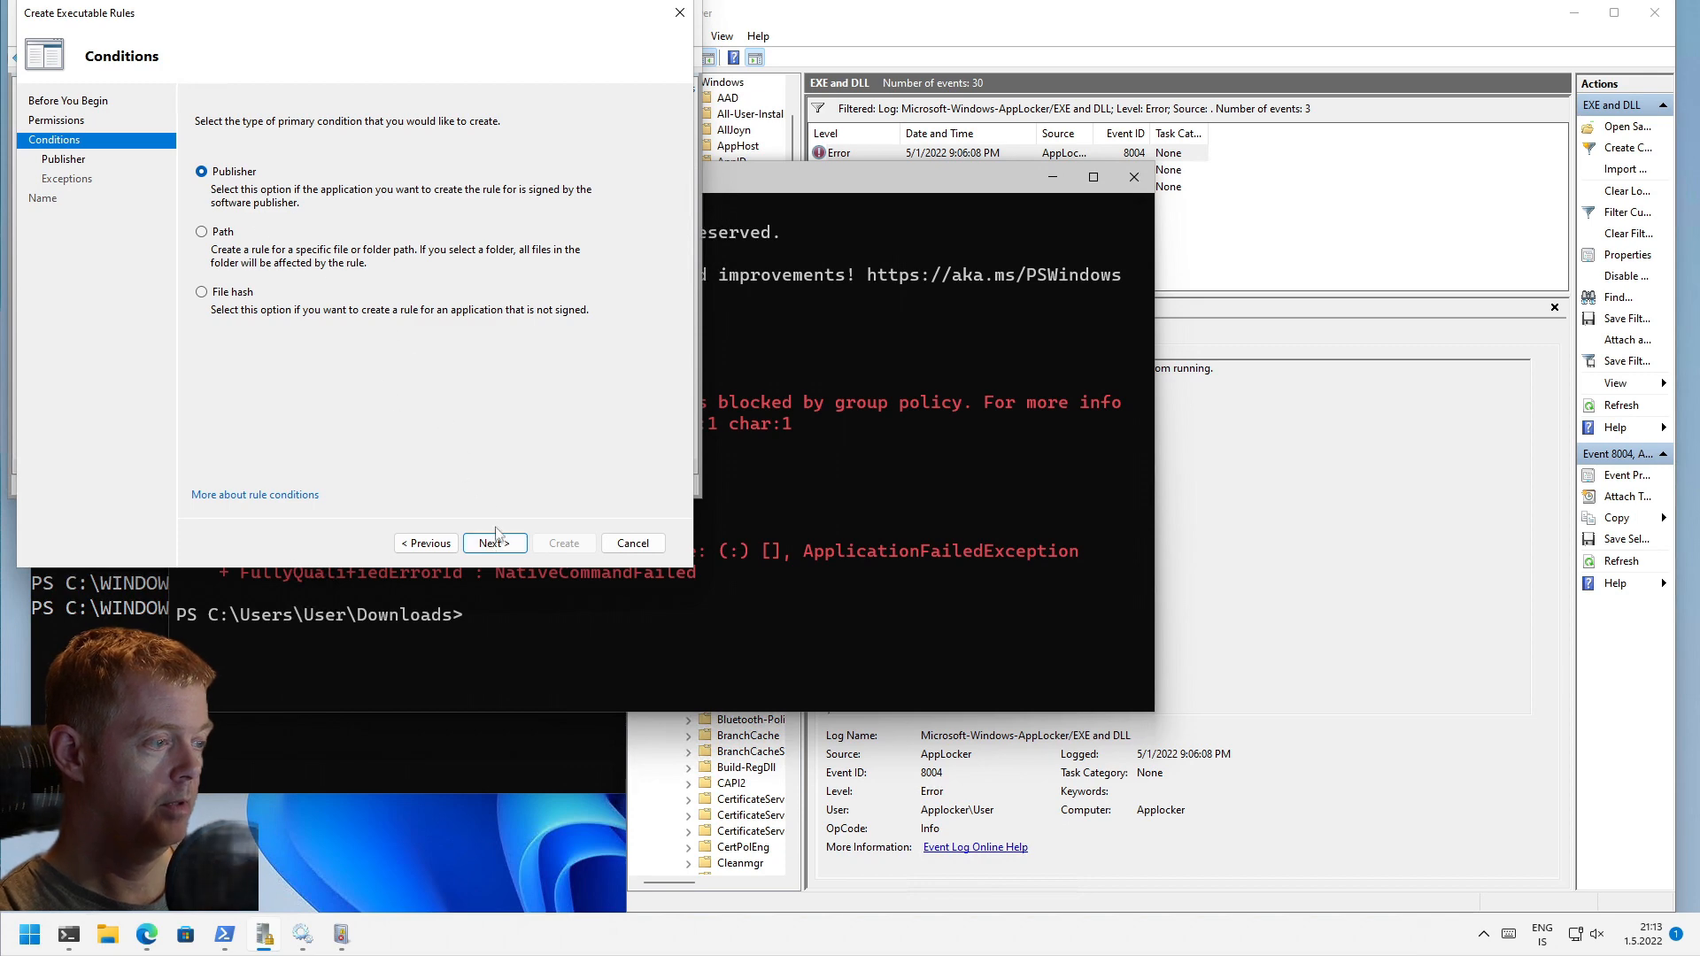
click(494, 542)
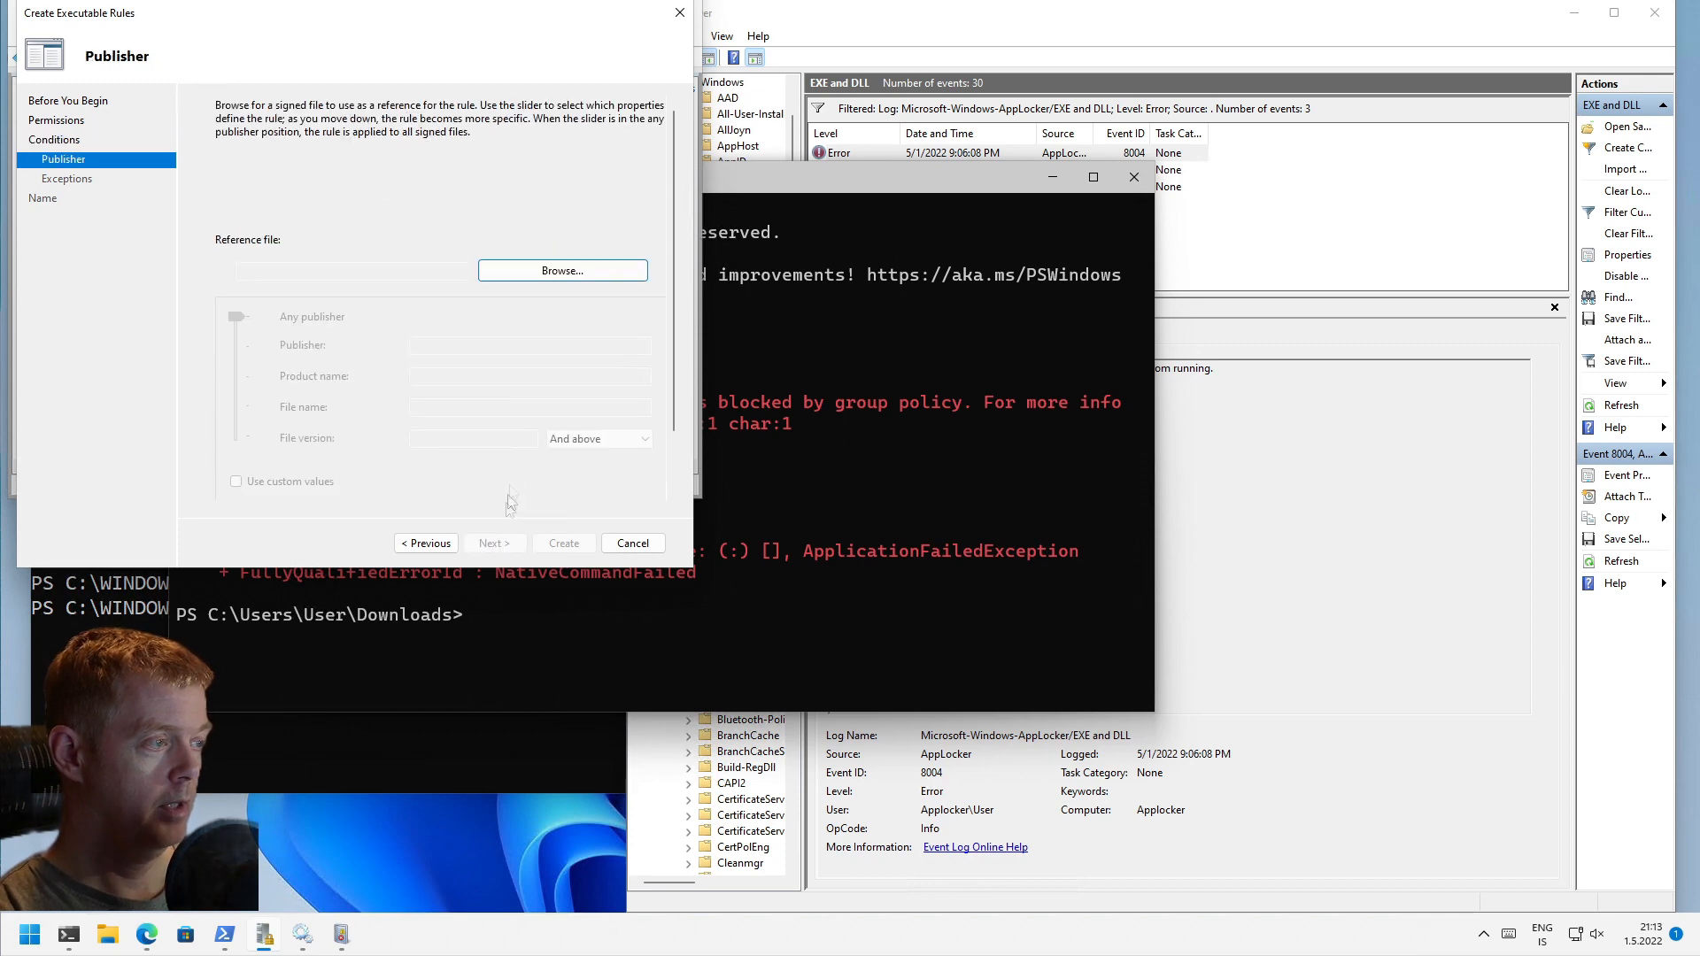
Step: Choose explorer.exe from C:\Windows as the publisher rule's signed reference file
click(530, 278)
click(289, 82)
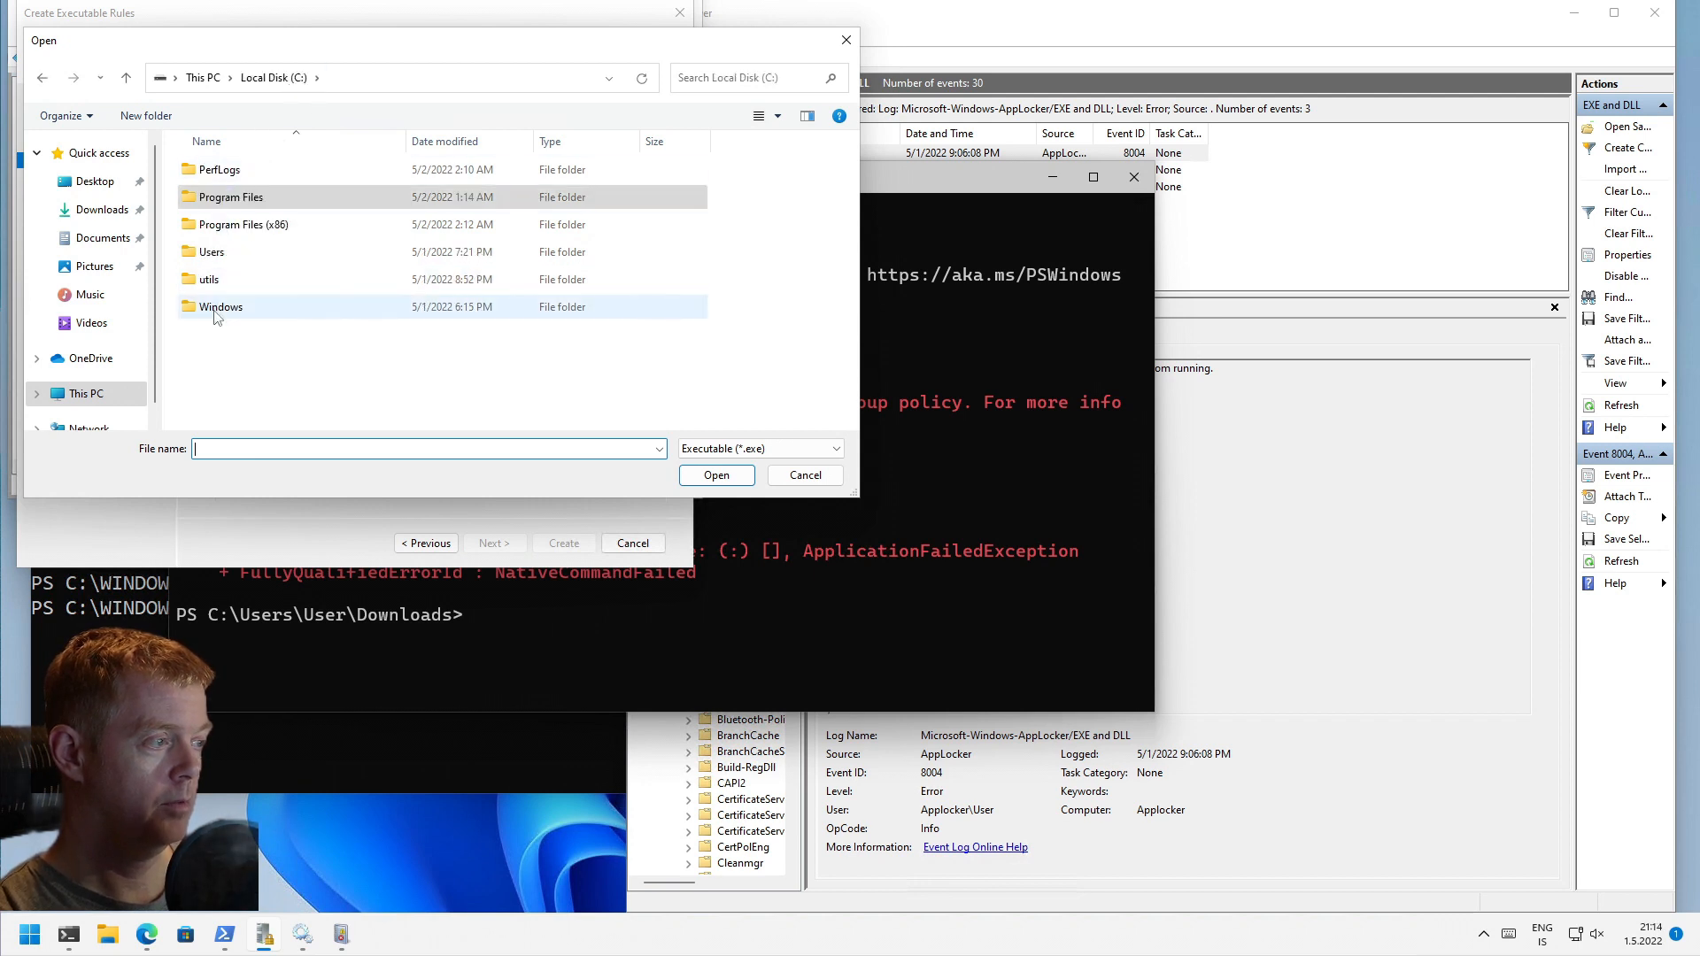
double_click(217, 310)
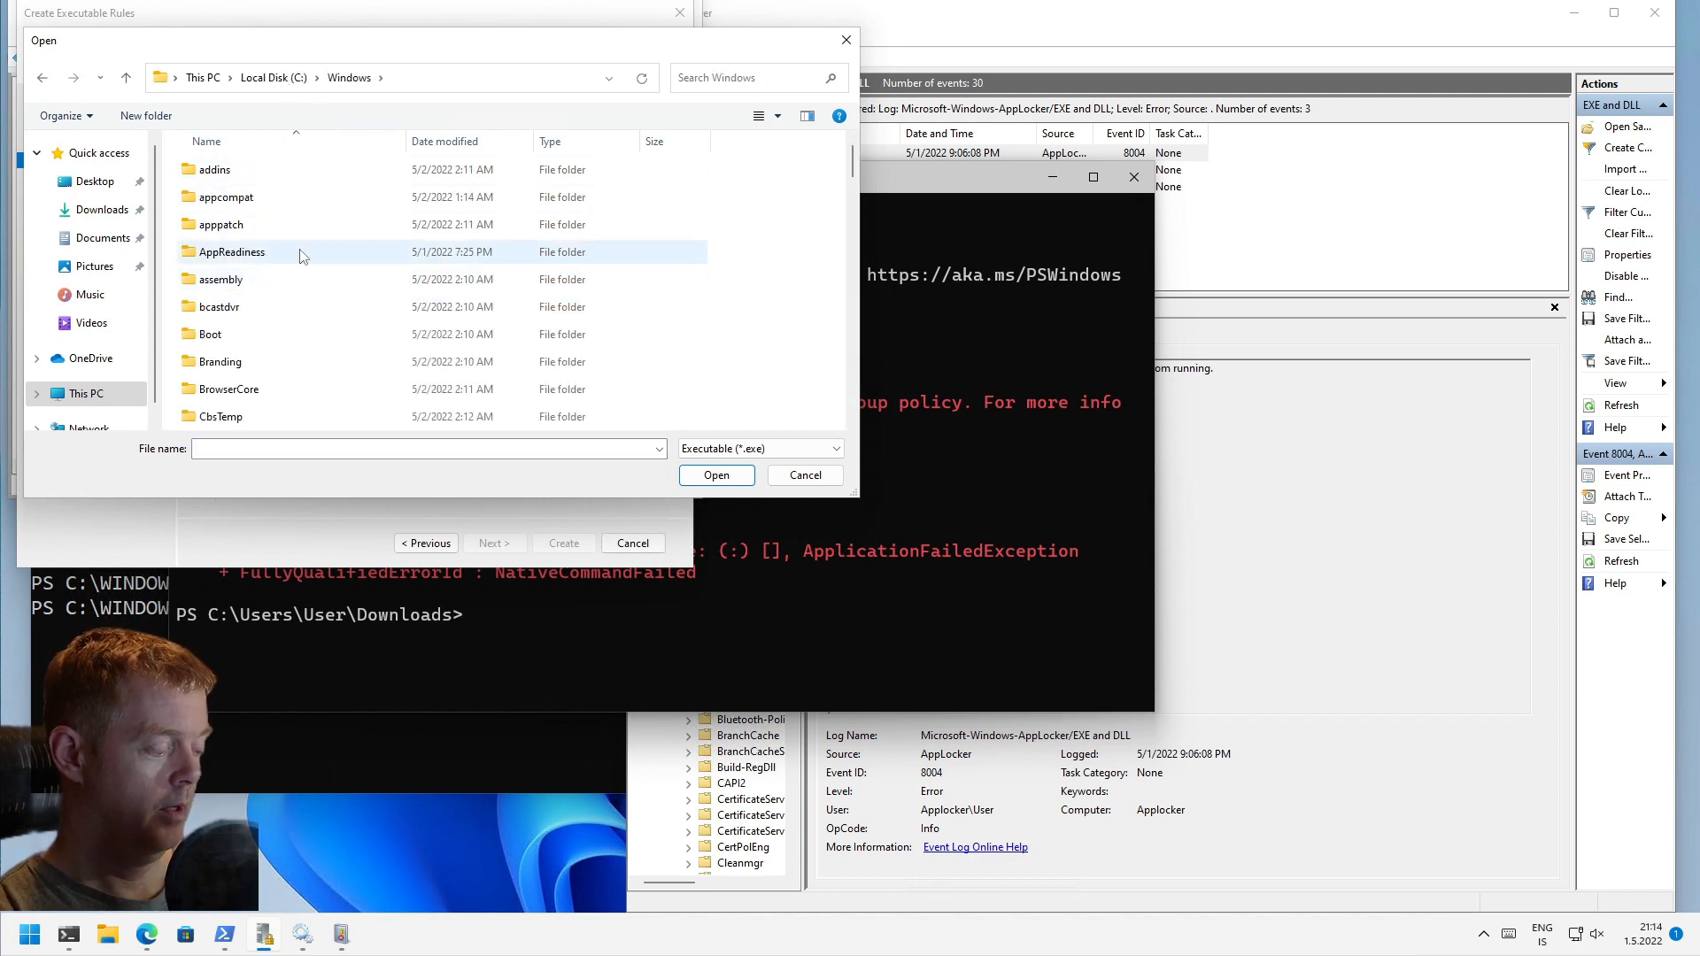
click(301, 225)
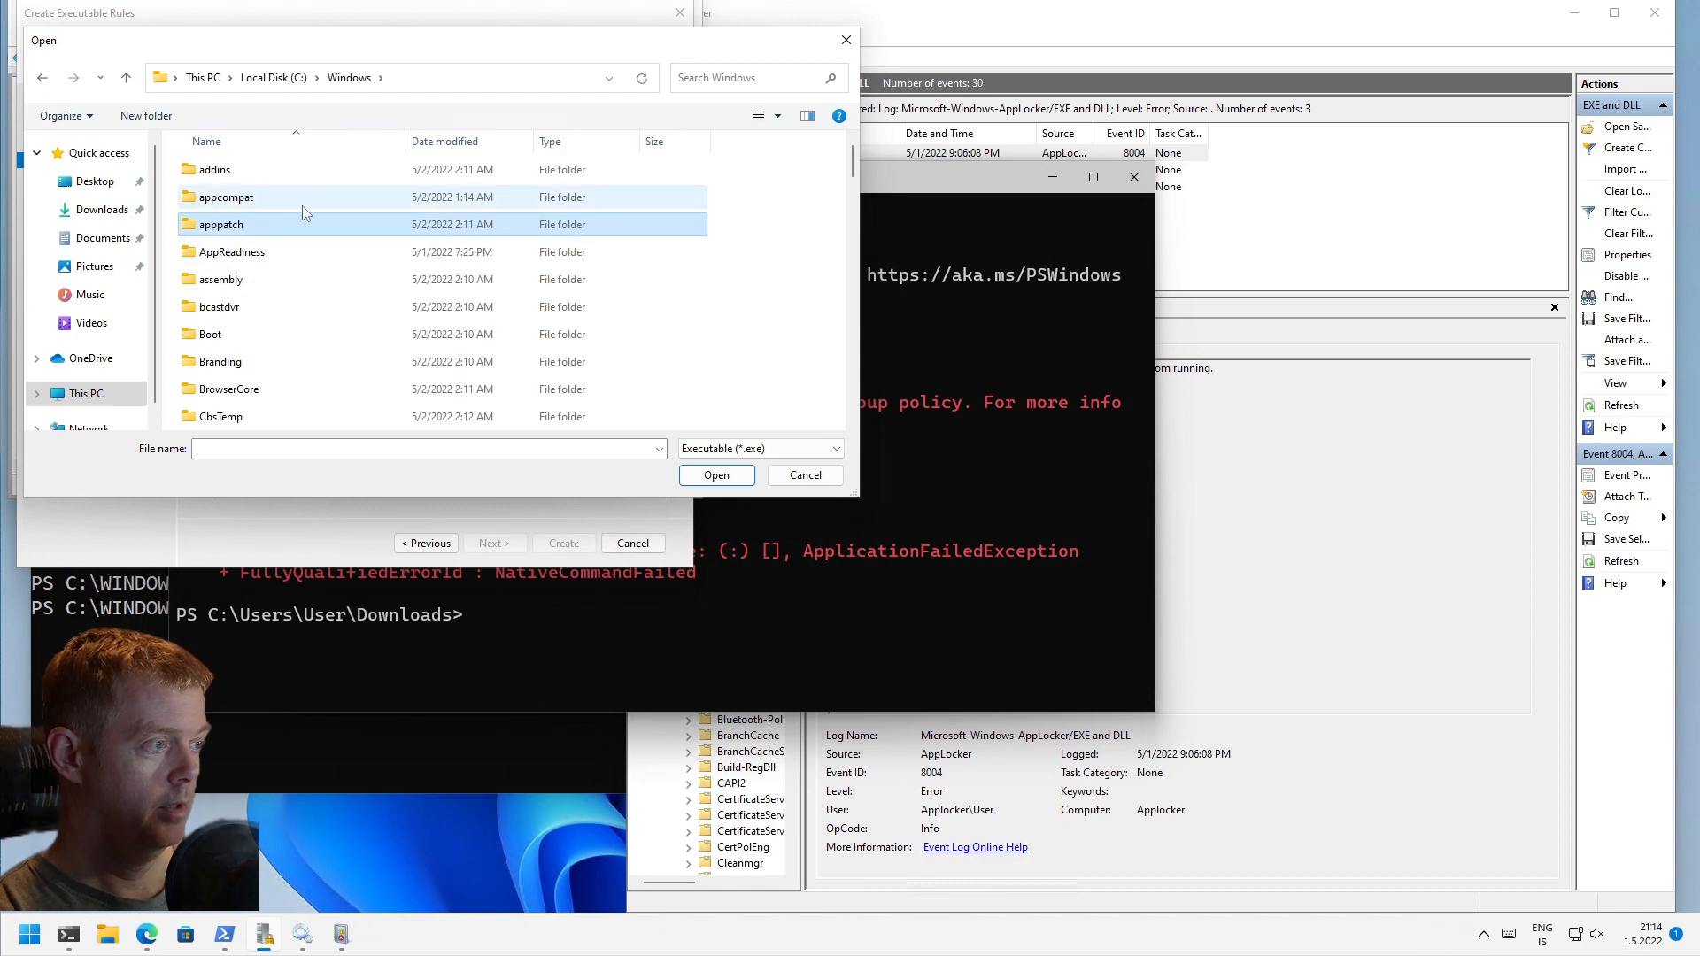
scroll(248, 221, down, 16)
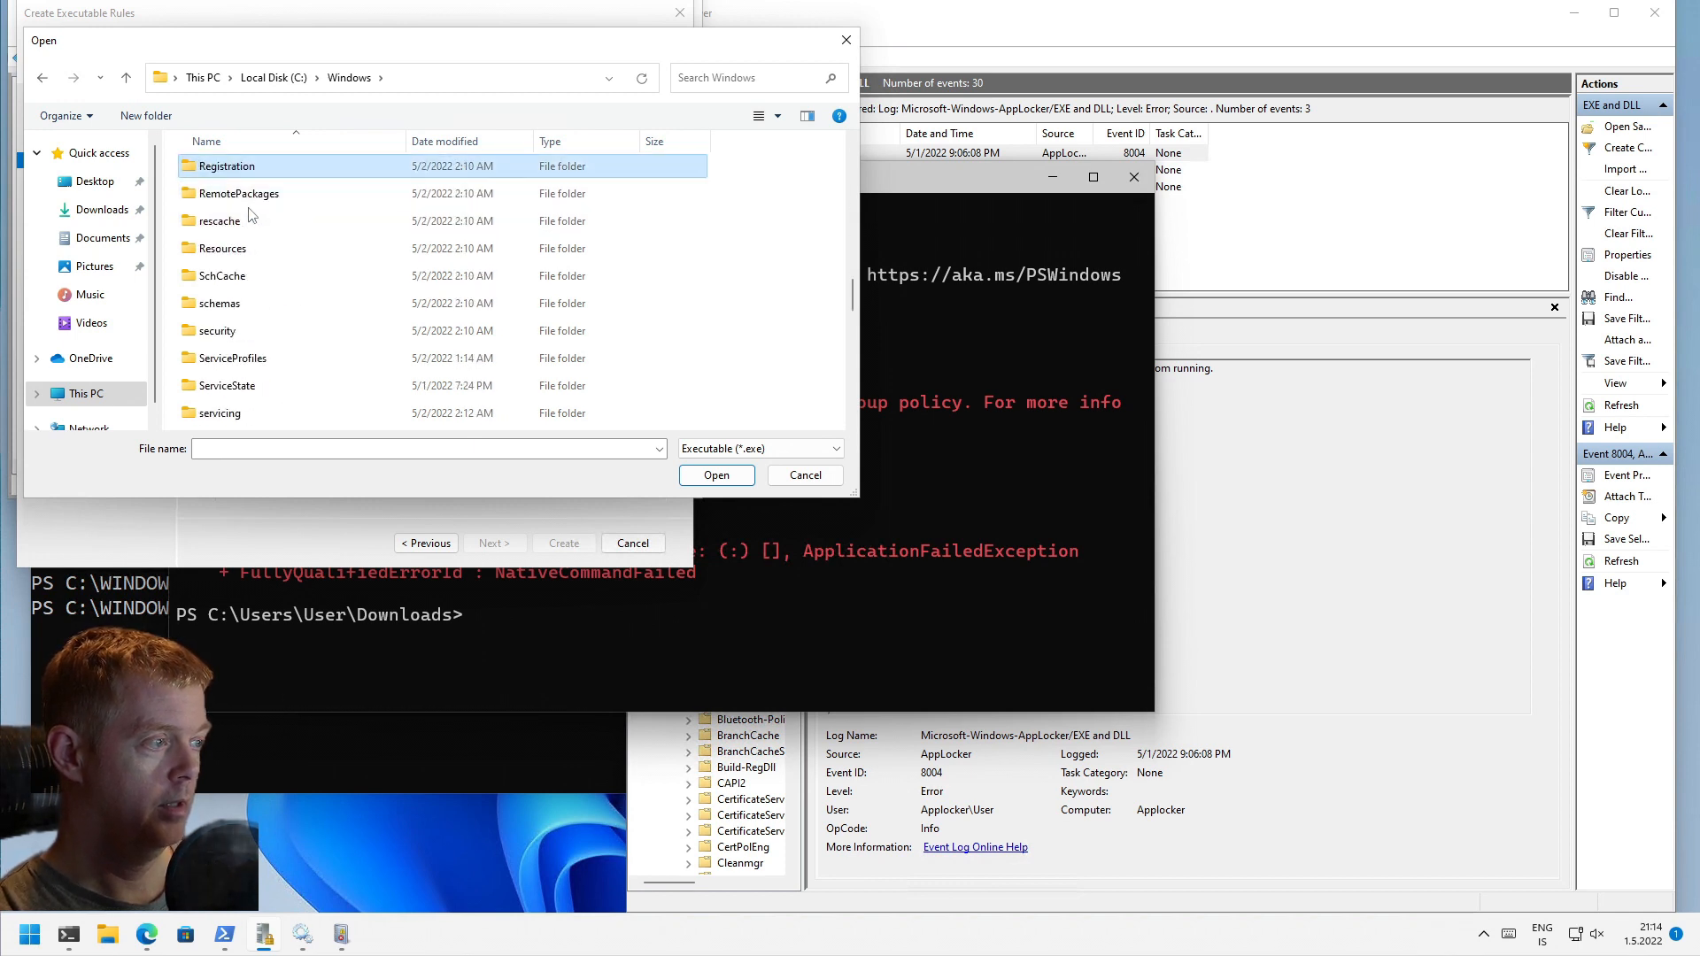
scroll(248, 215, down, 3)
scroll(249, 215, down, 3)
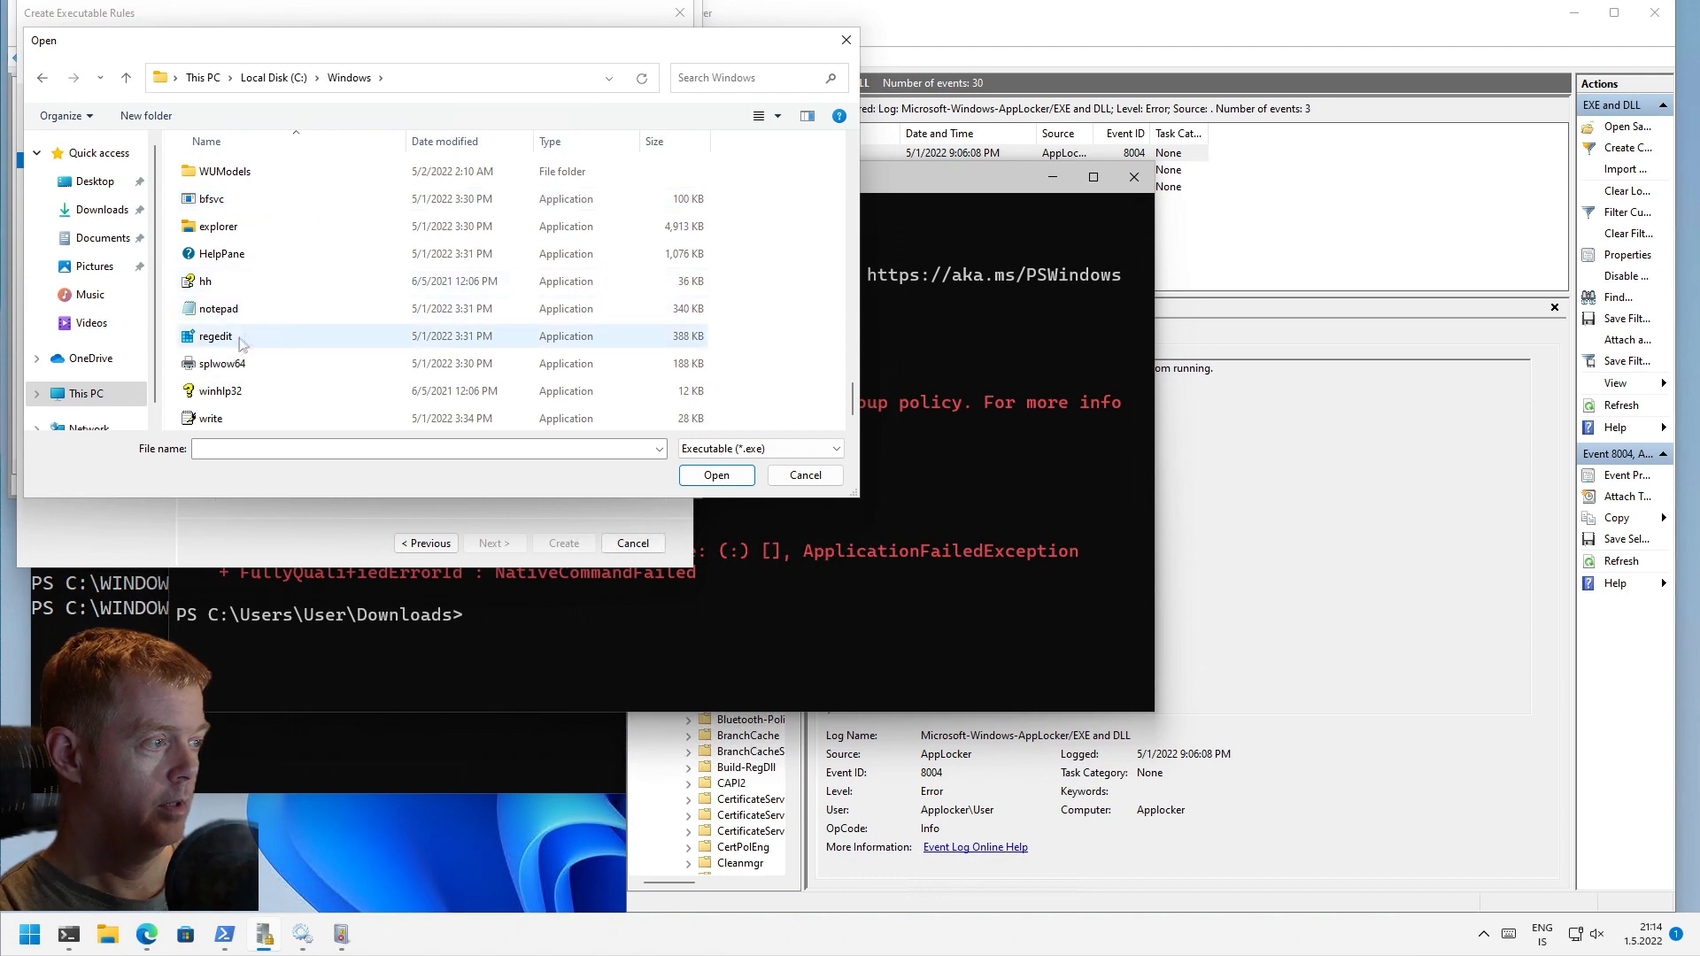
click(277, 231)
double_click(278, 232)
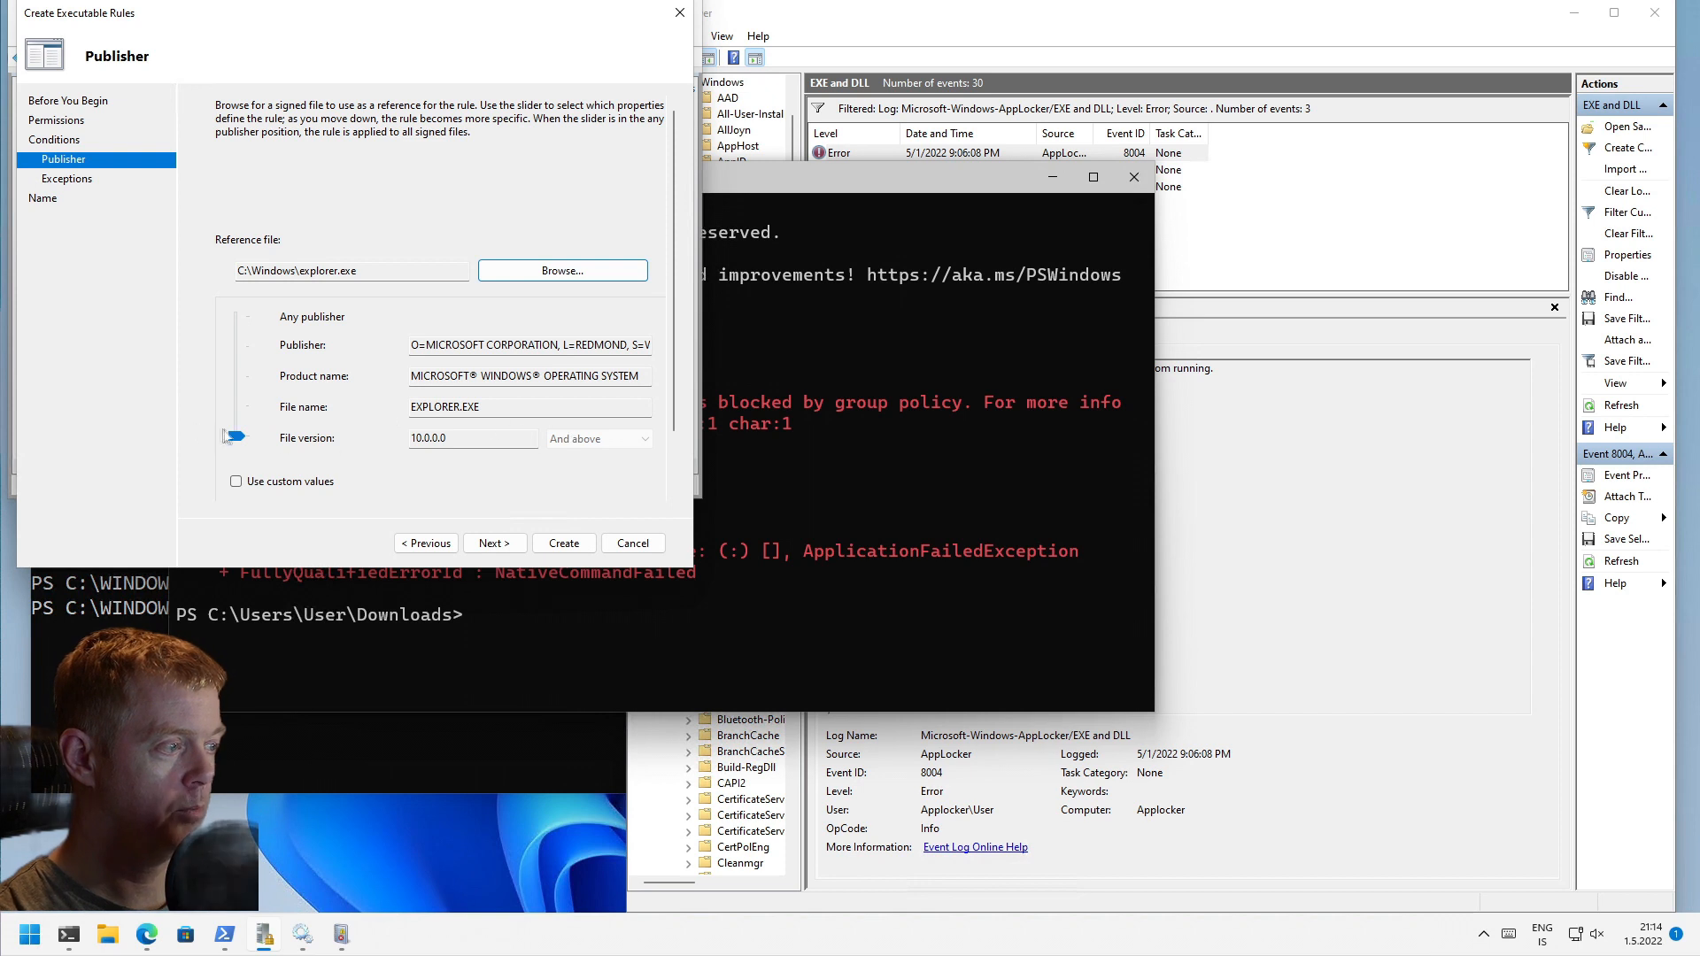
Step: Broaden the rule to the Publisher level, covering any product, file name and version from Microsoft Corporation, and create it
drag(237, 436, 252, 410)
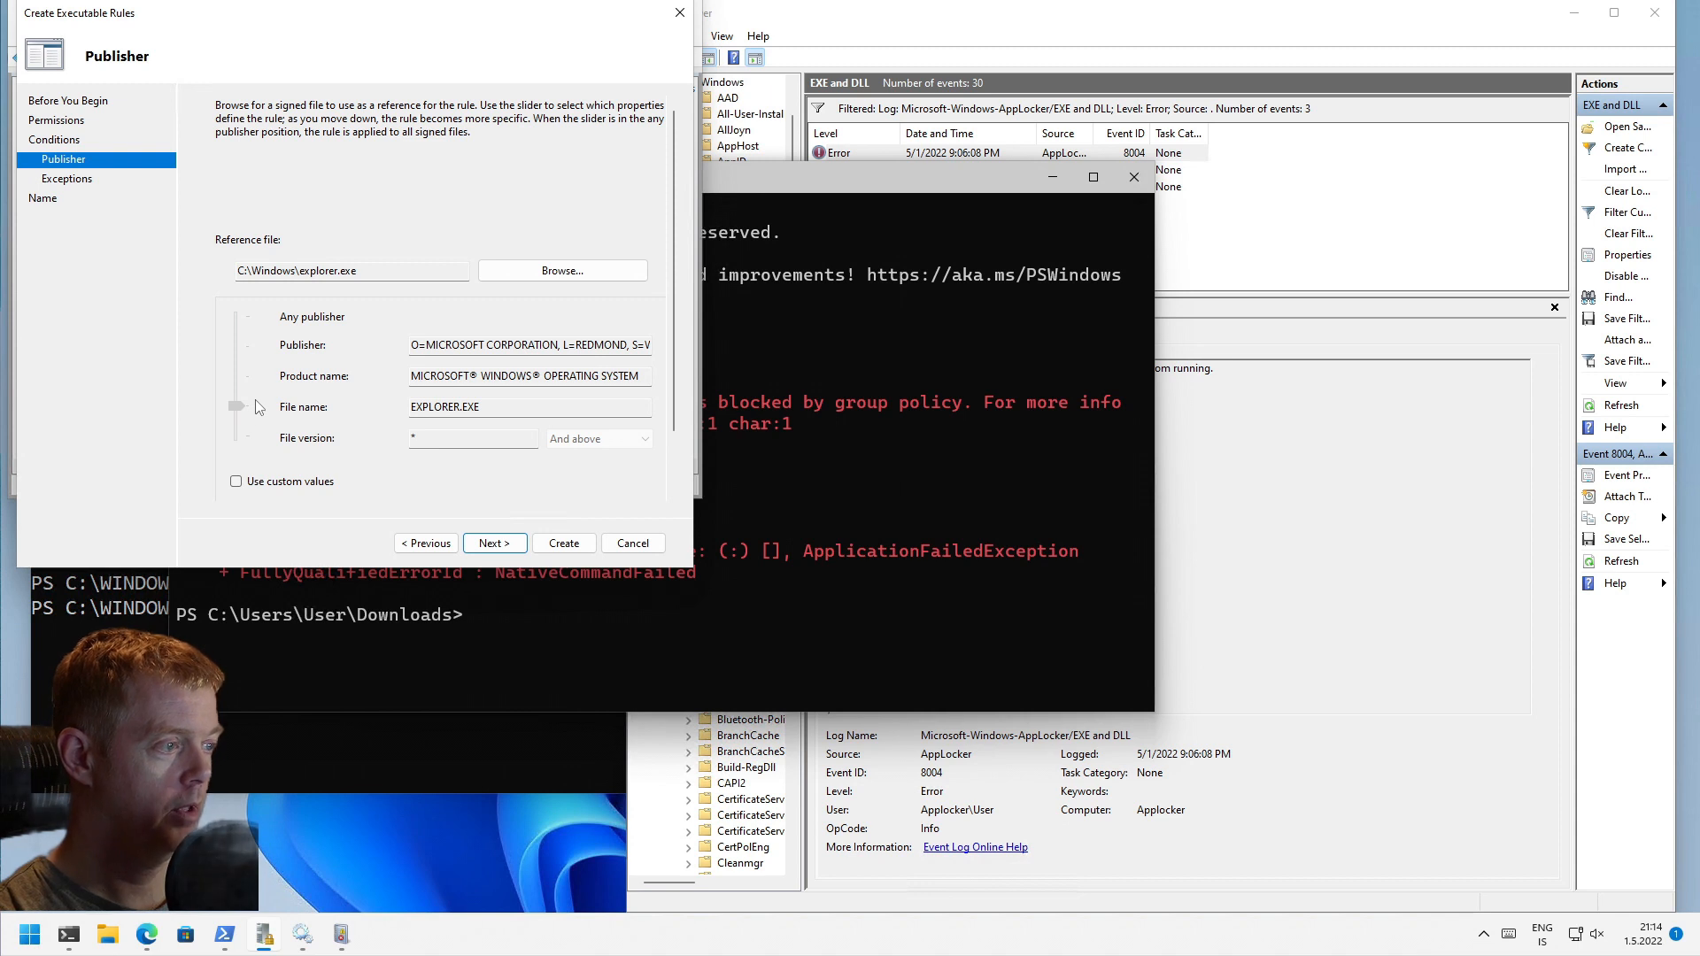
click(261, 390)
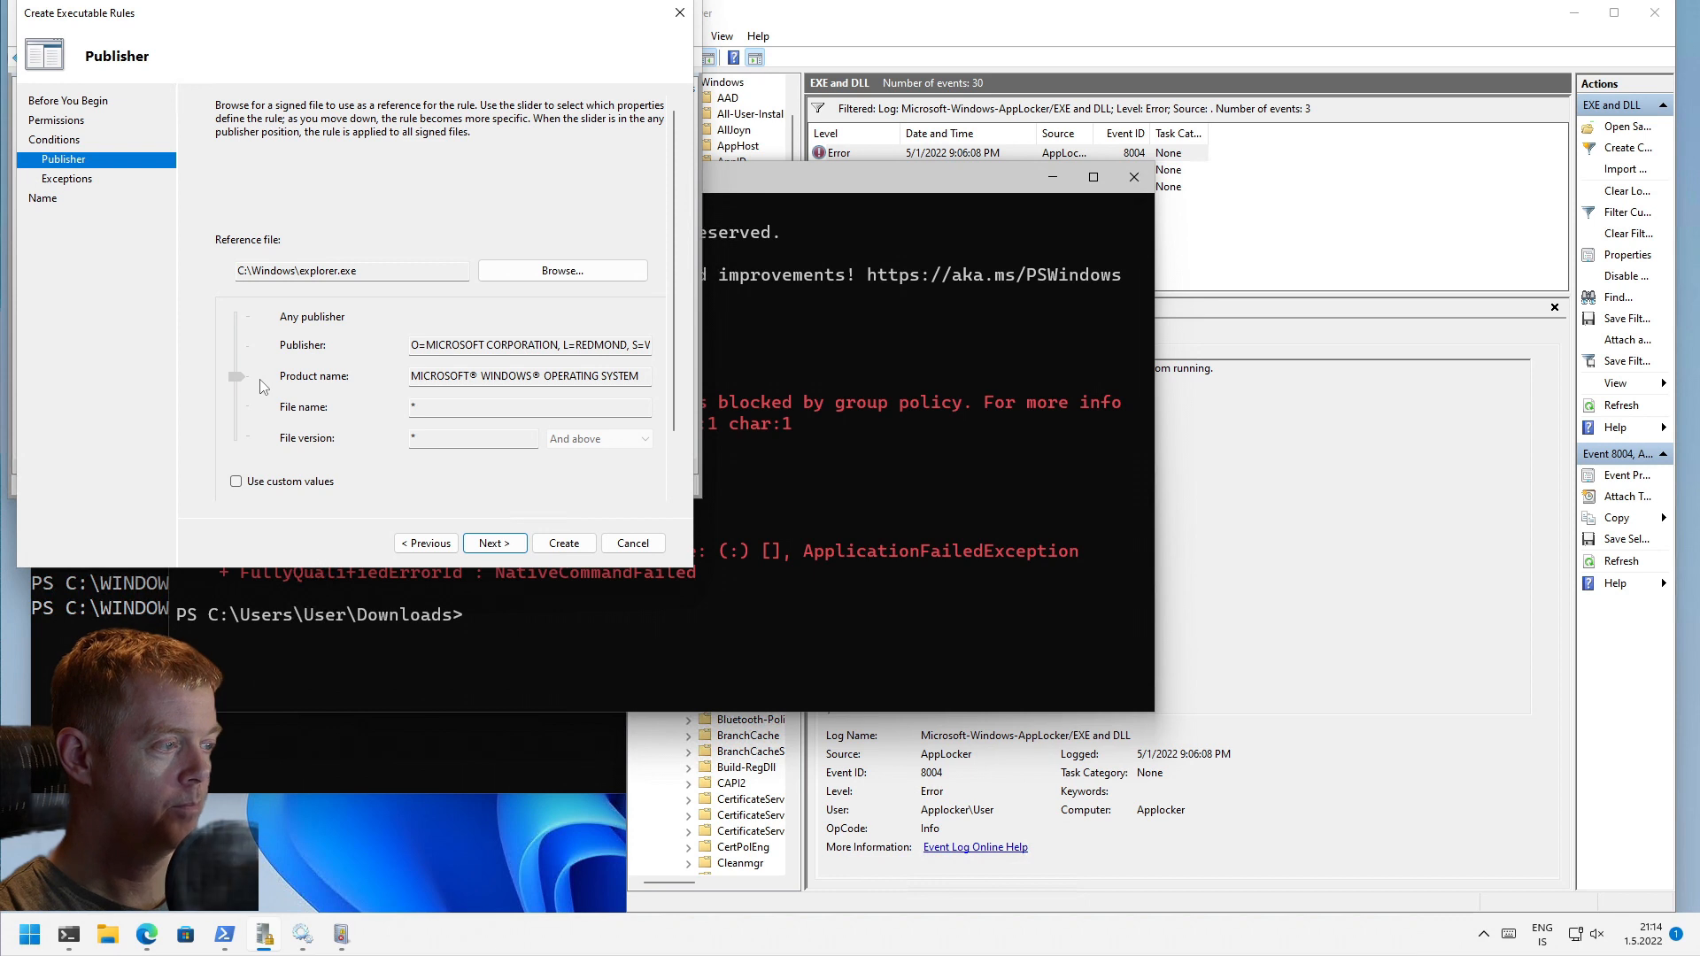
click(248, 366)
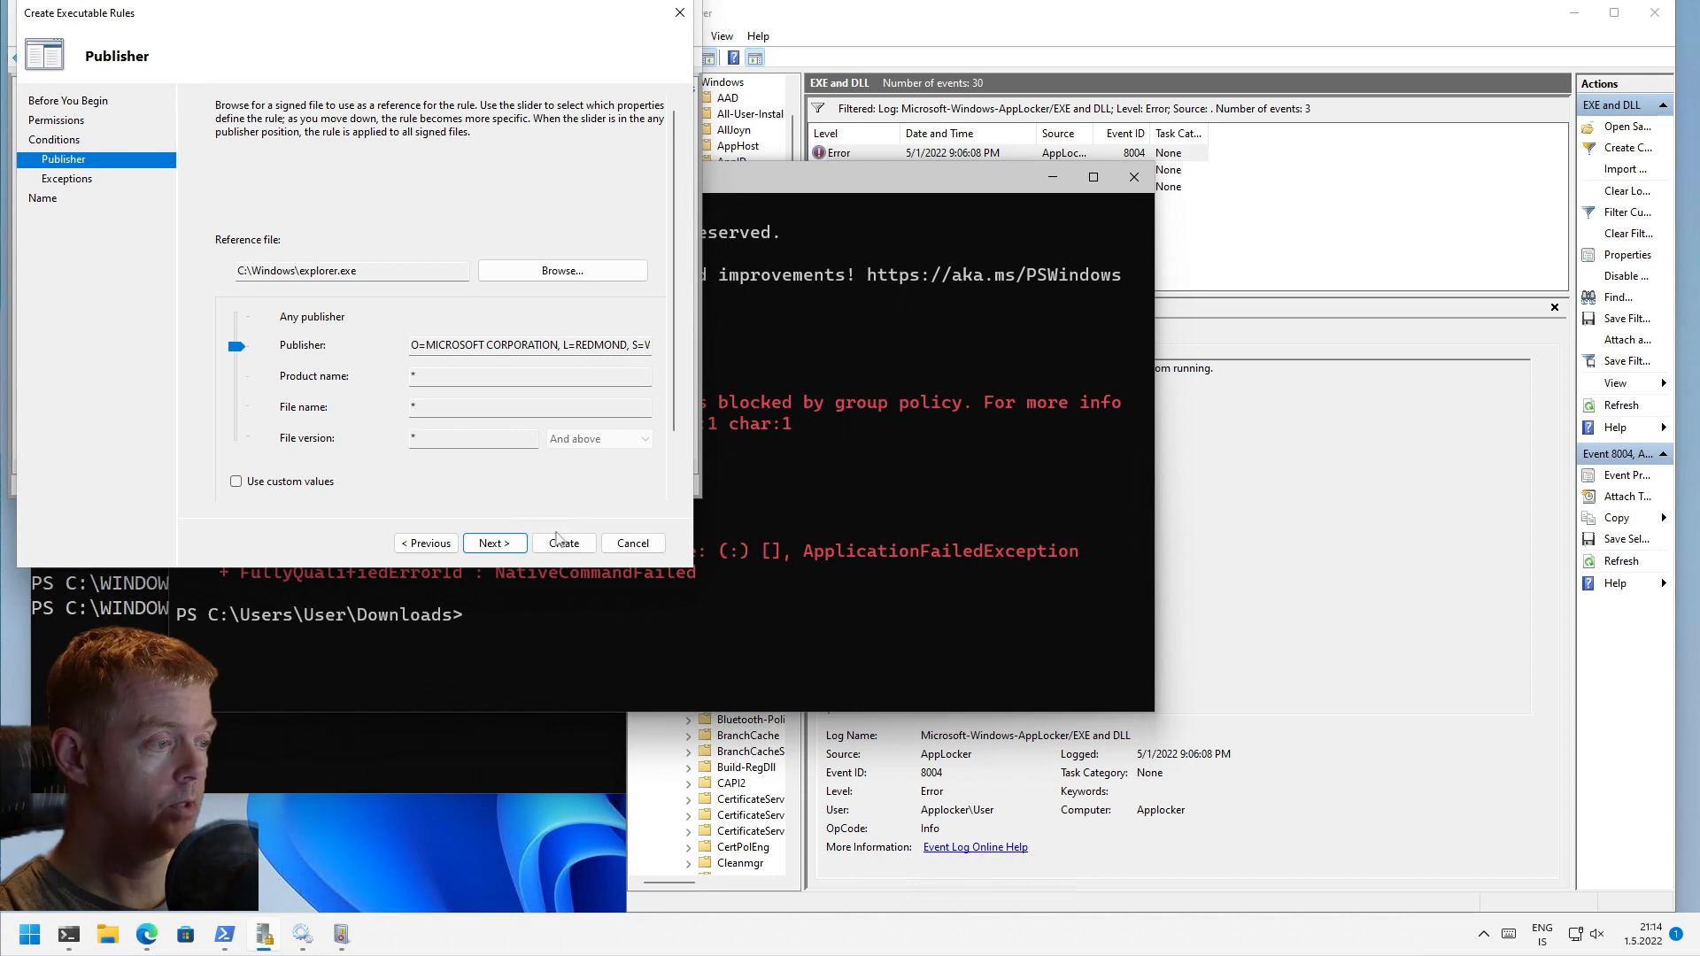
click(561, 543)
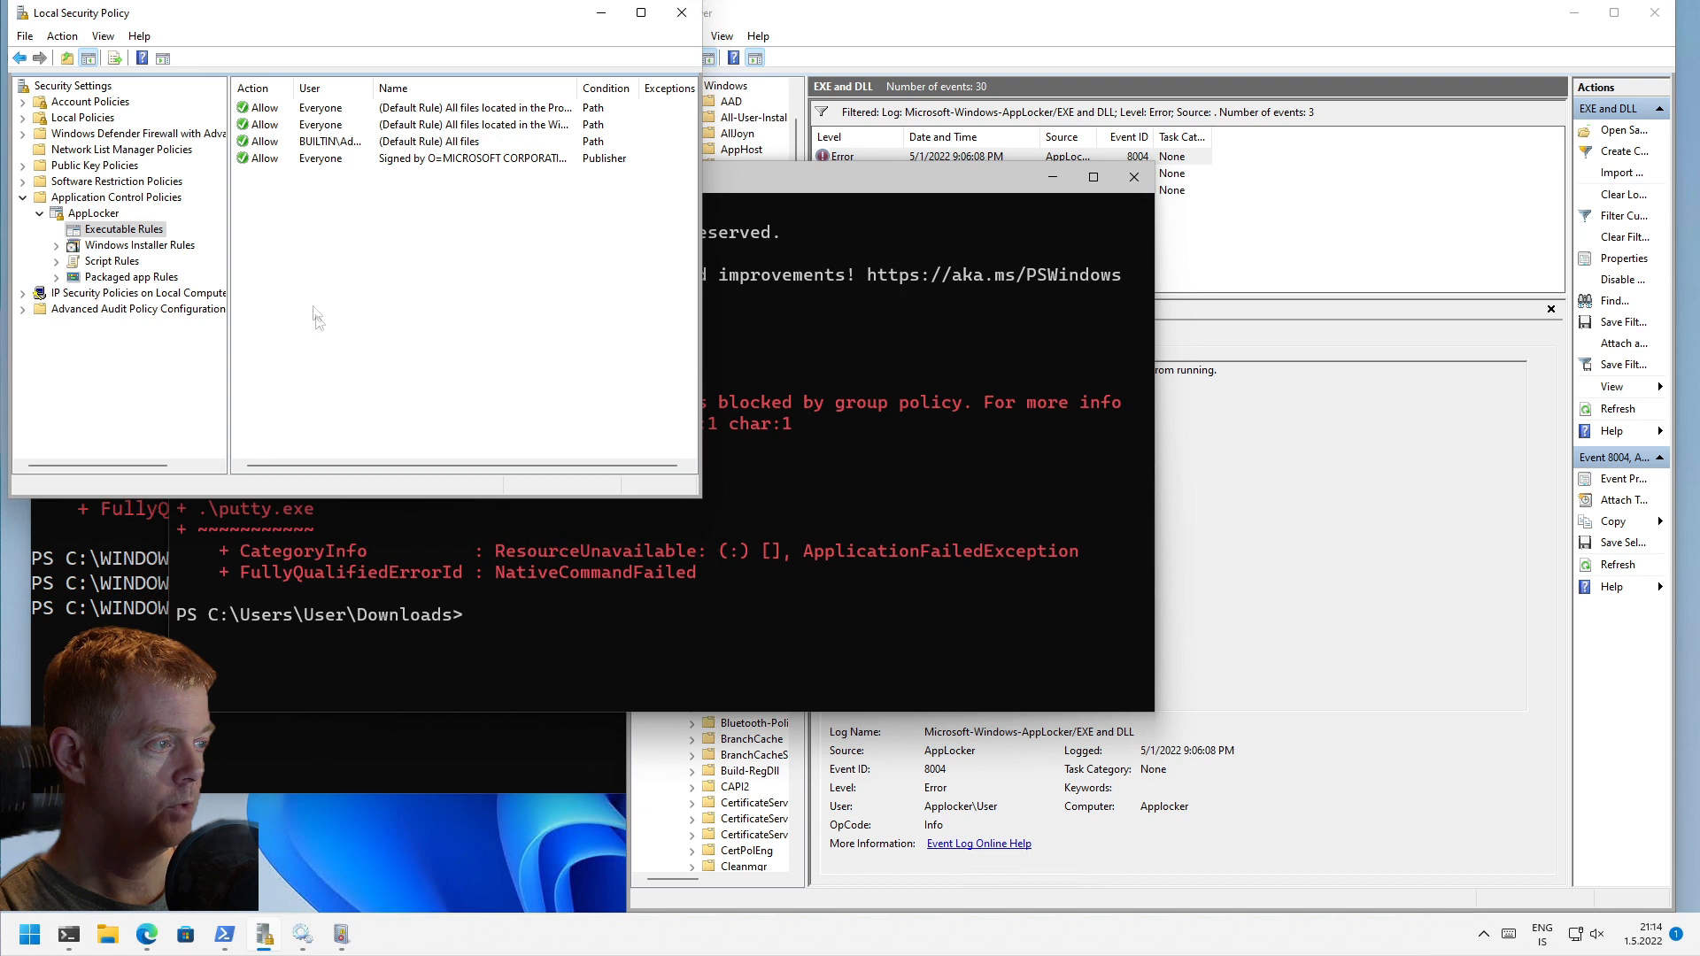
Step: Start automatically generating executable rules for Everyone, with C:\utils as the folder to analyze
right_click(304, 260)
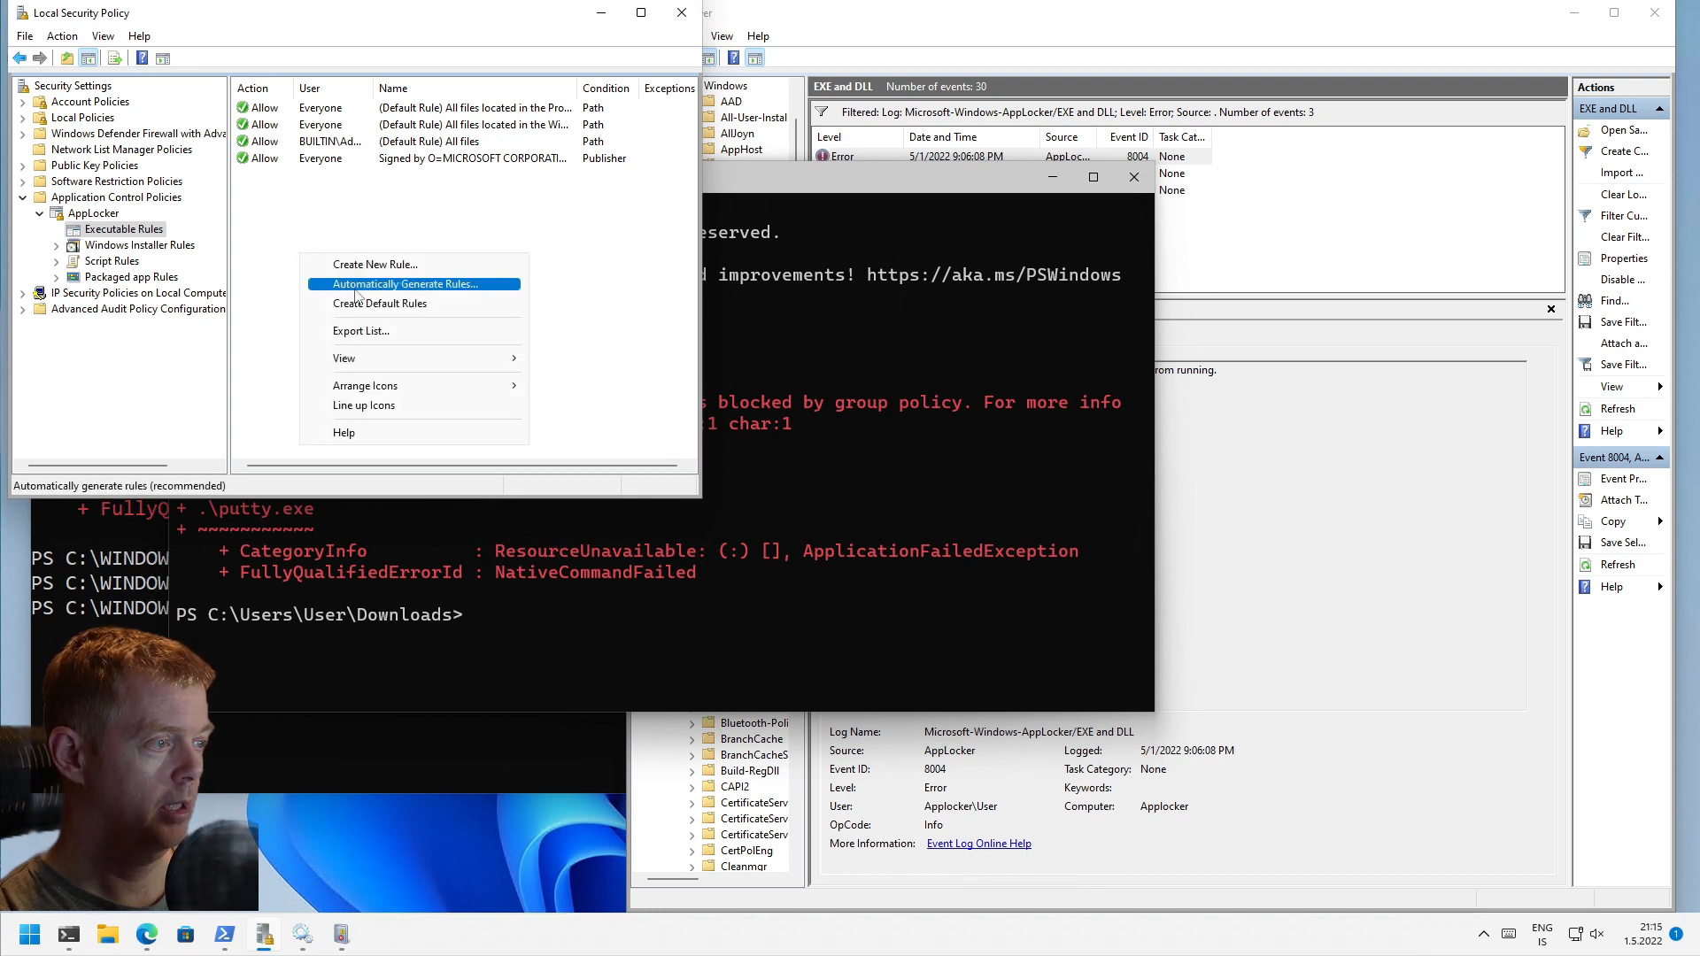
click(355, 287)
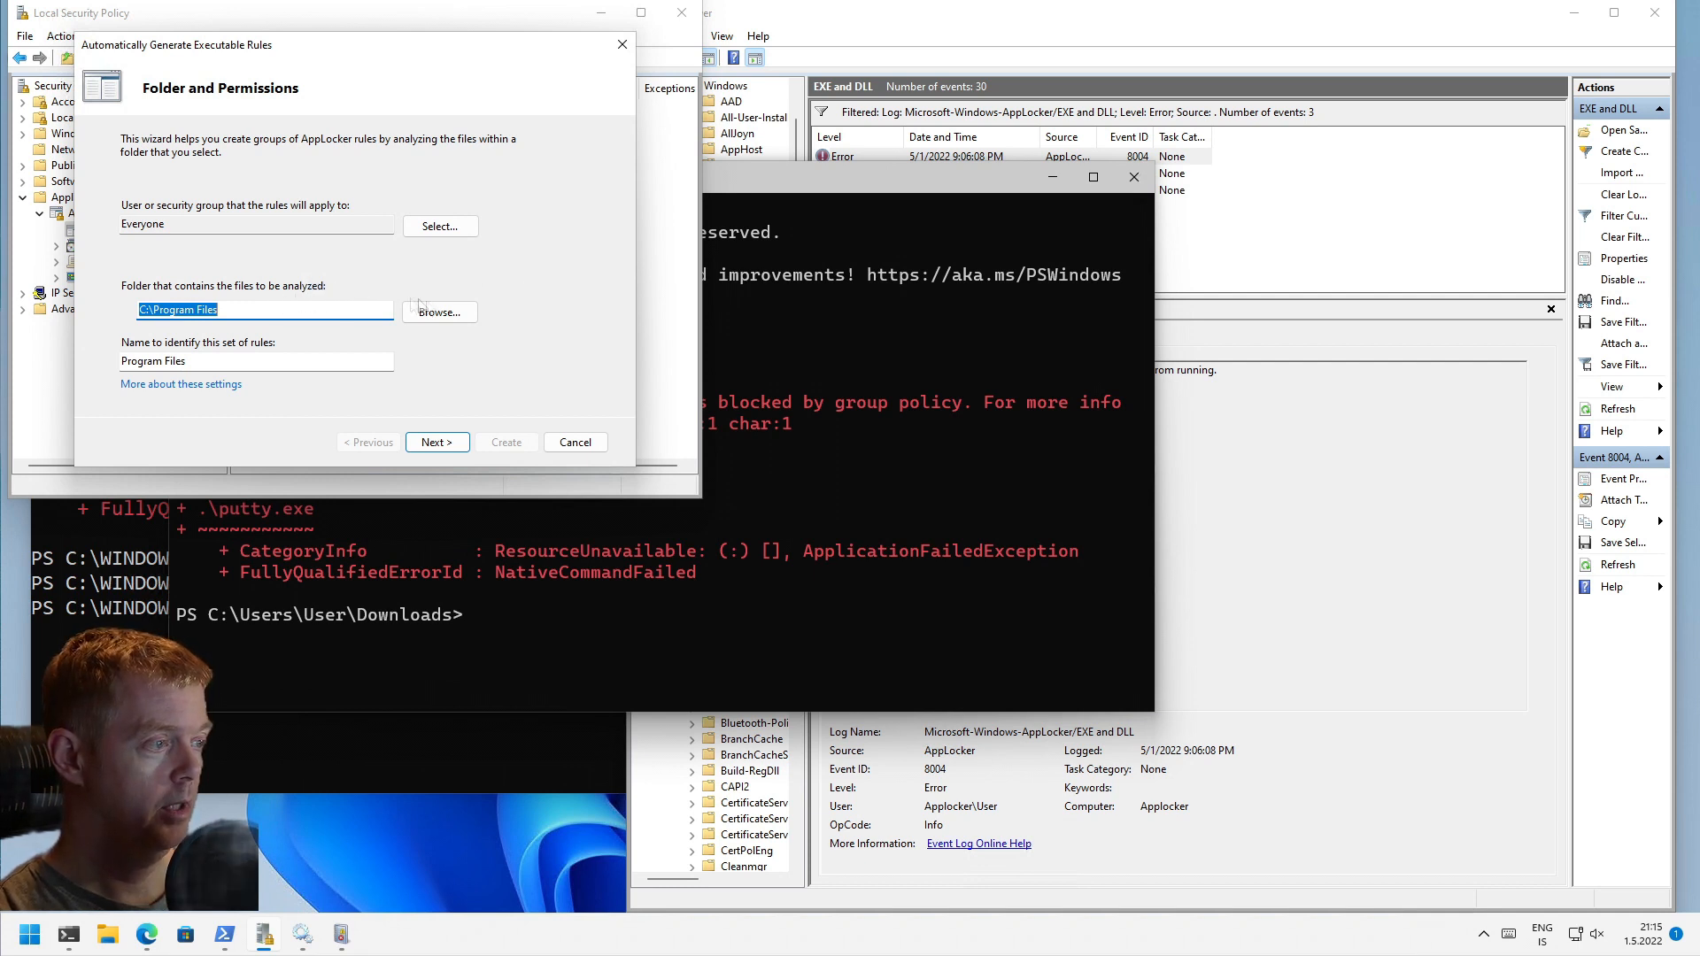
click(445, 311)
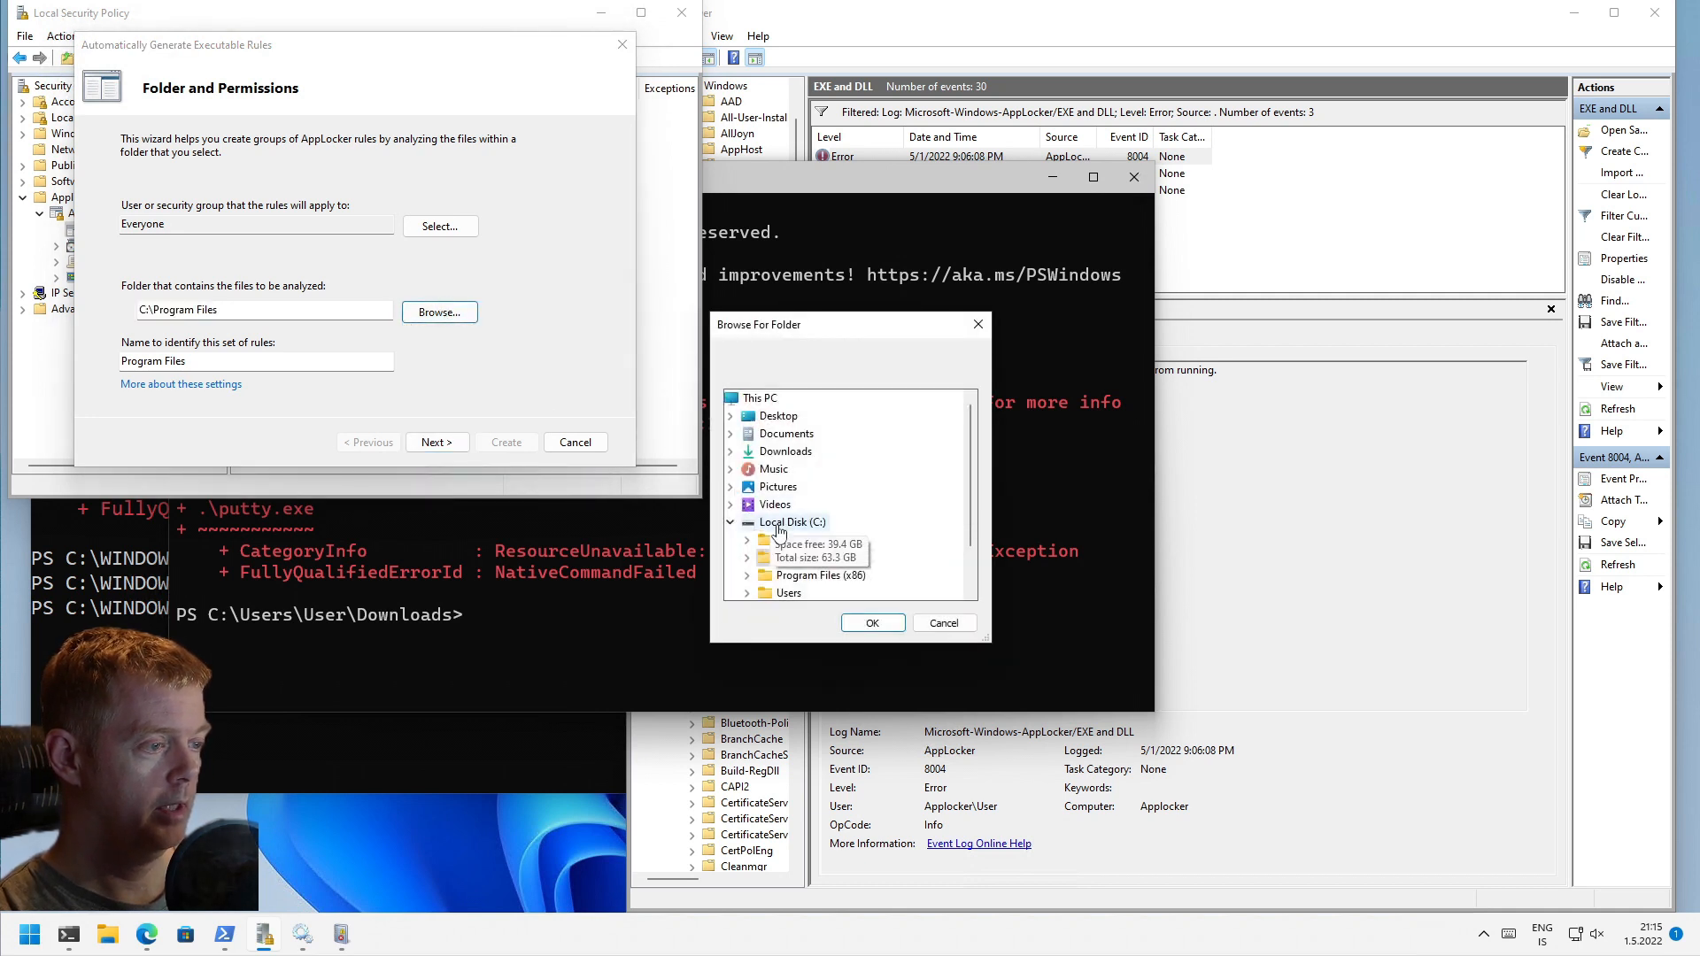
scroll(780, 525, down, 1)
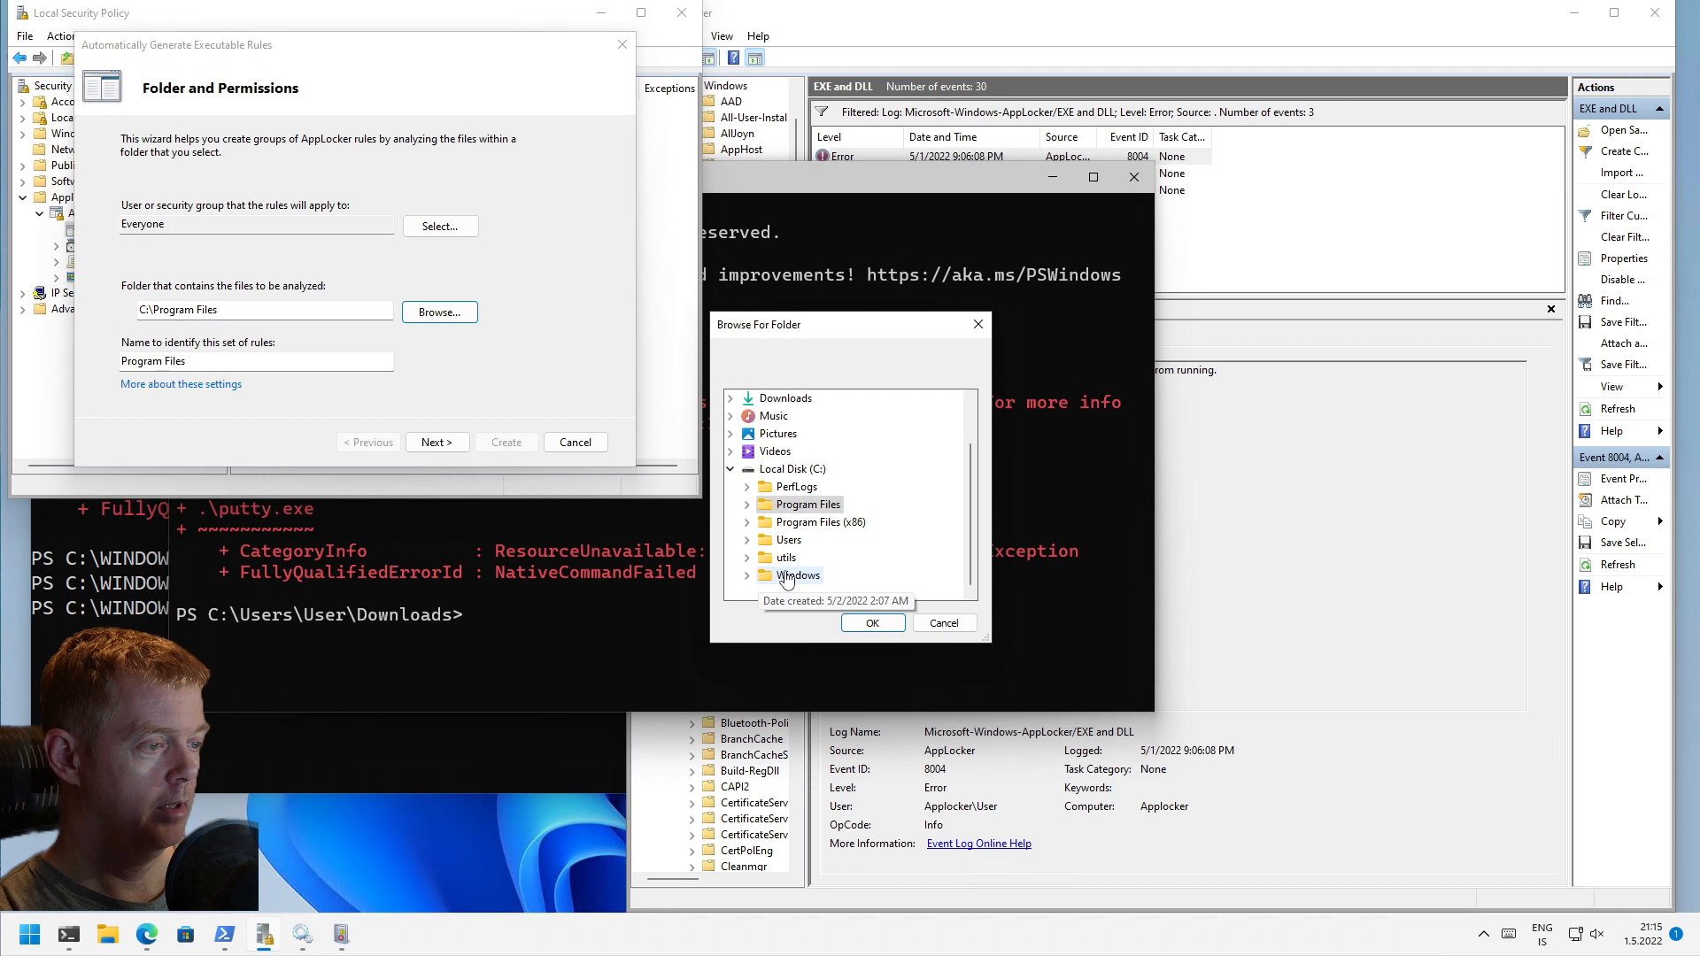
double_click(786, 558)
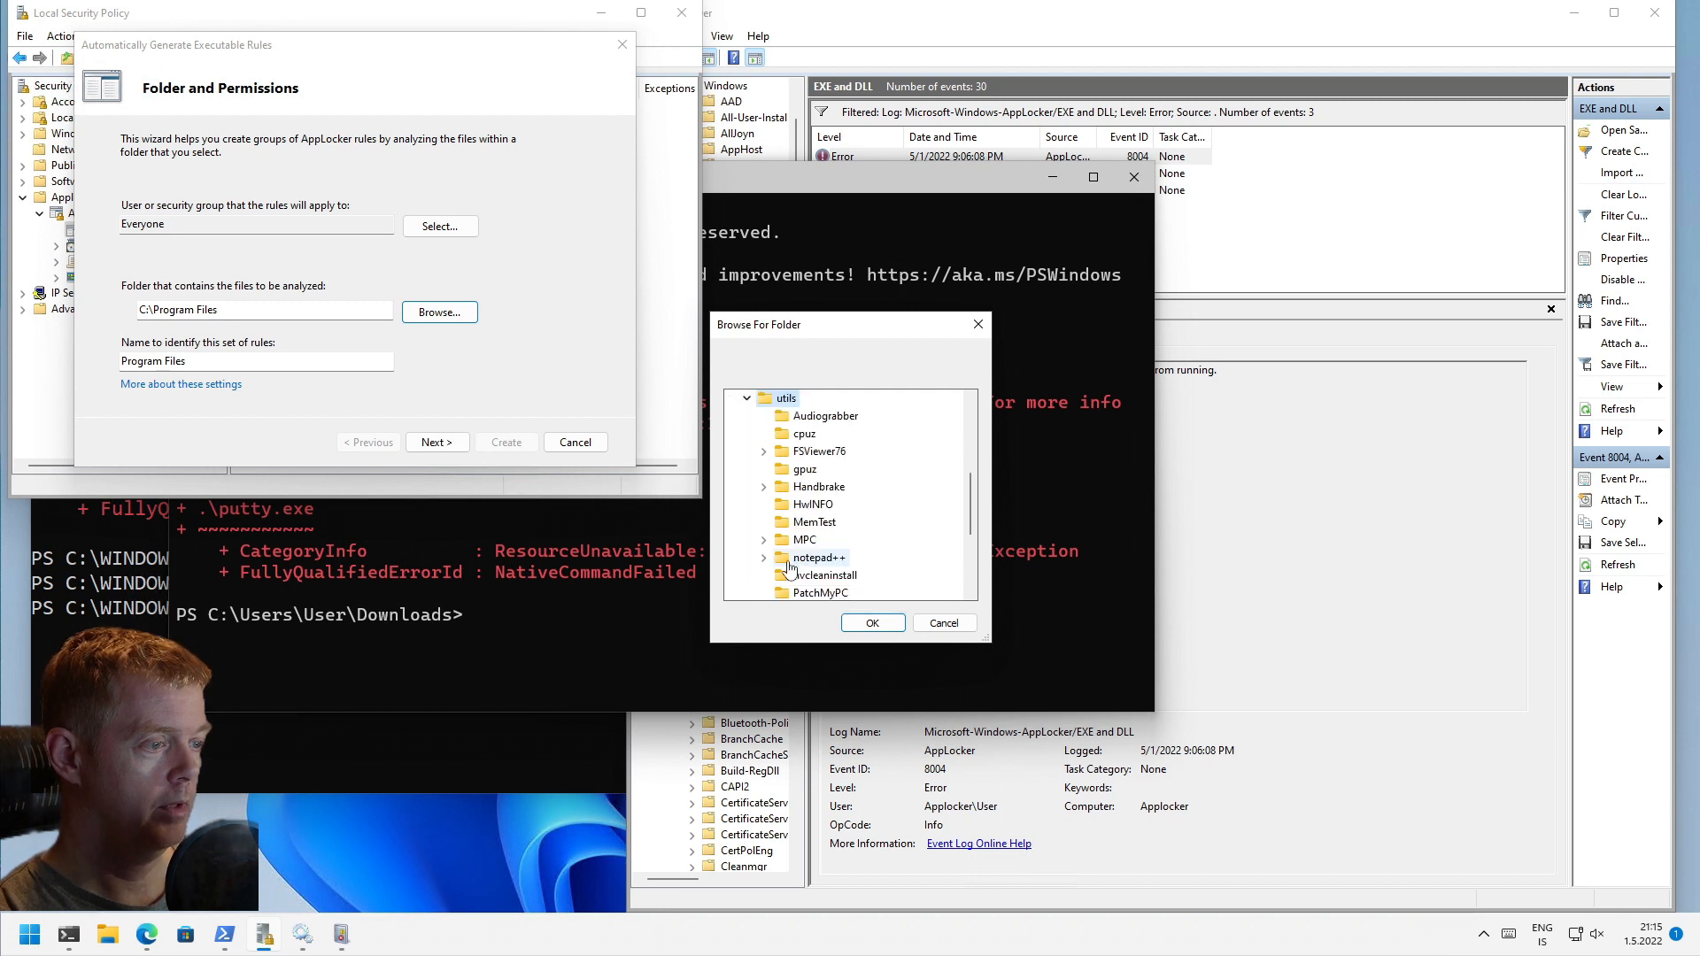
click(869, 623)
click(434, 442)
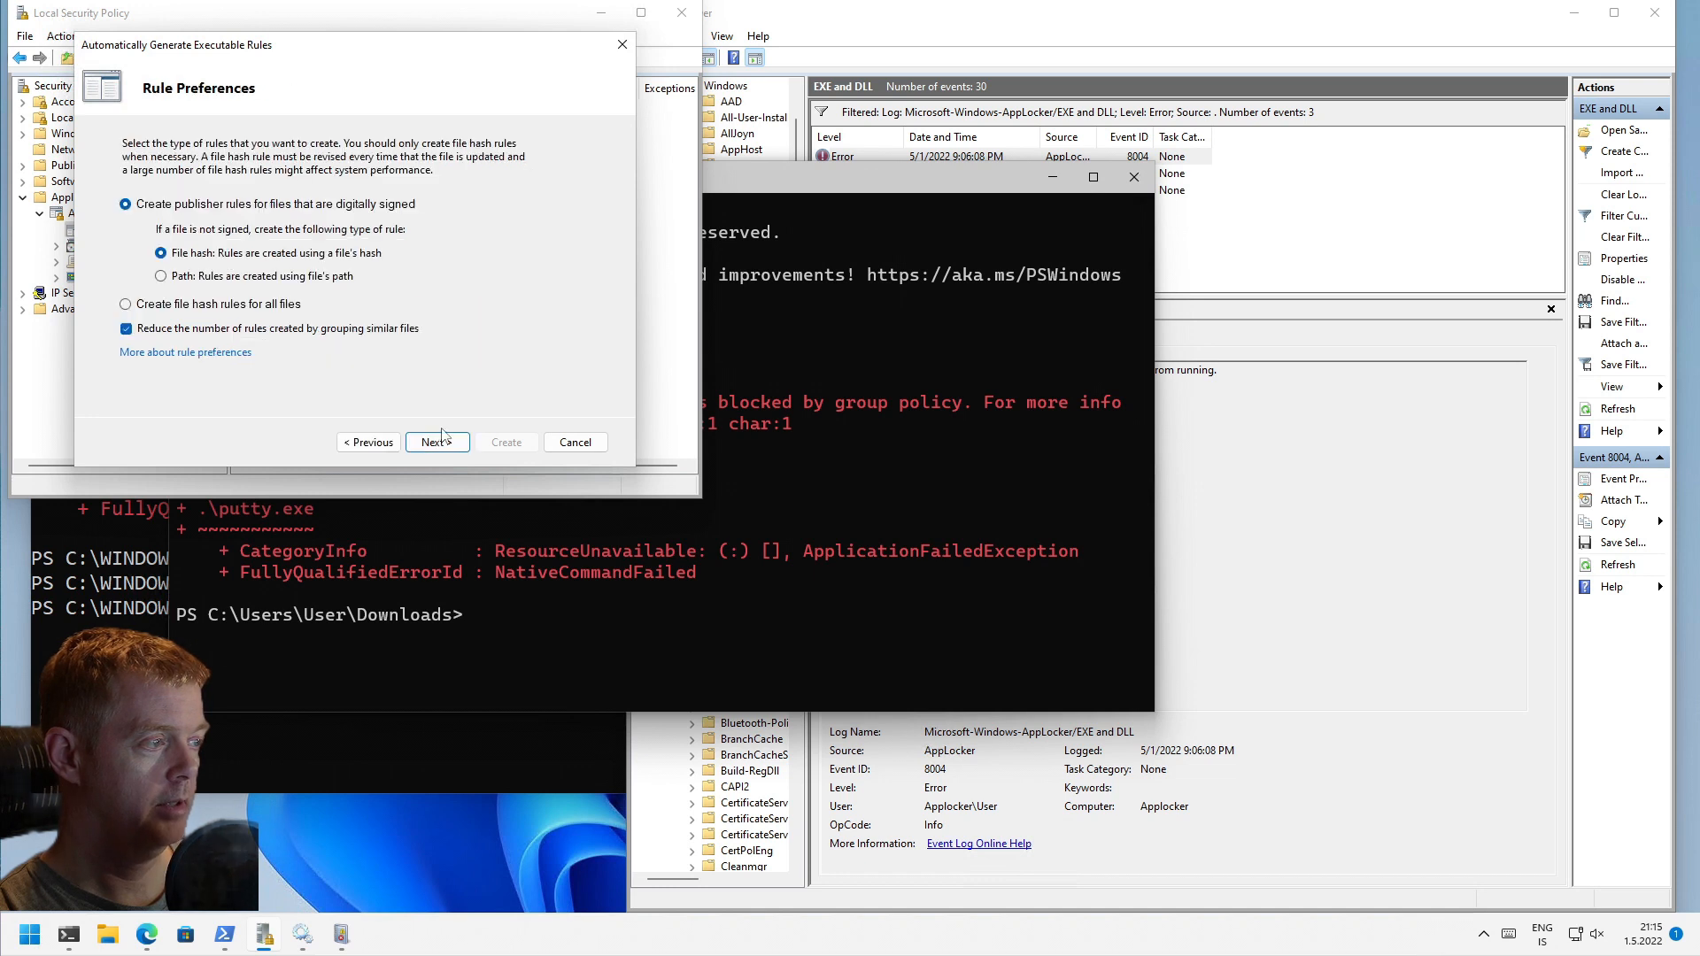
Step: Use path rules for unsigned files alongside publisher rules for signed ones, and create the generated rules
click(237, 278)
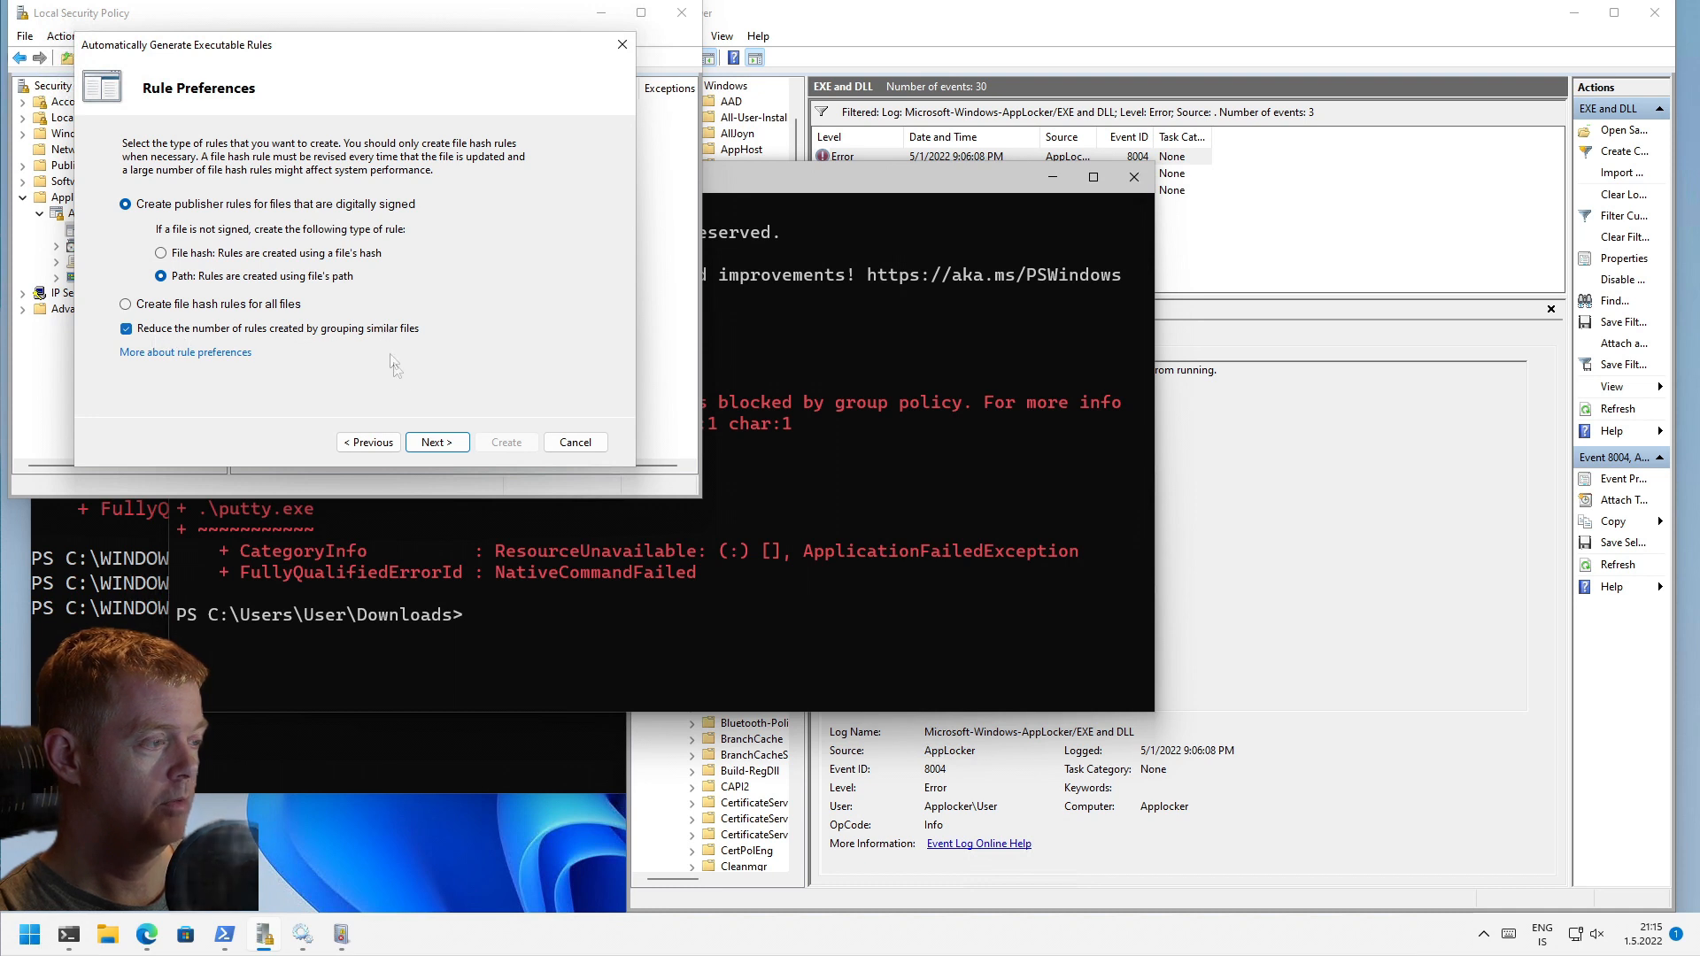
click(440, 447)
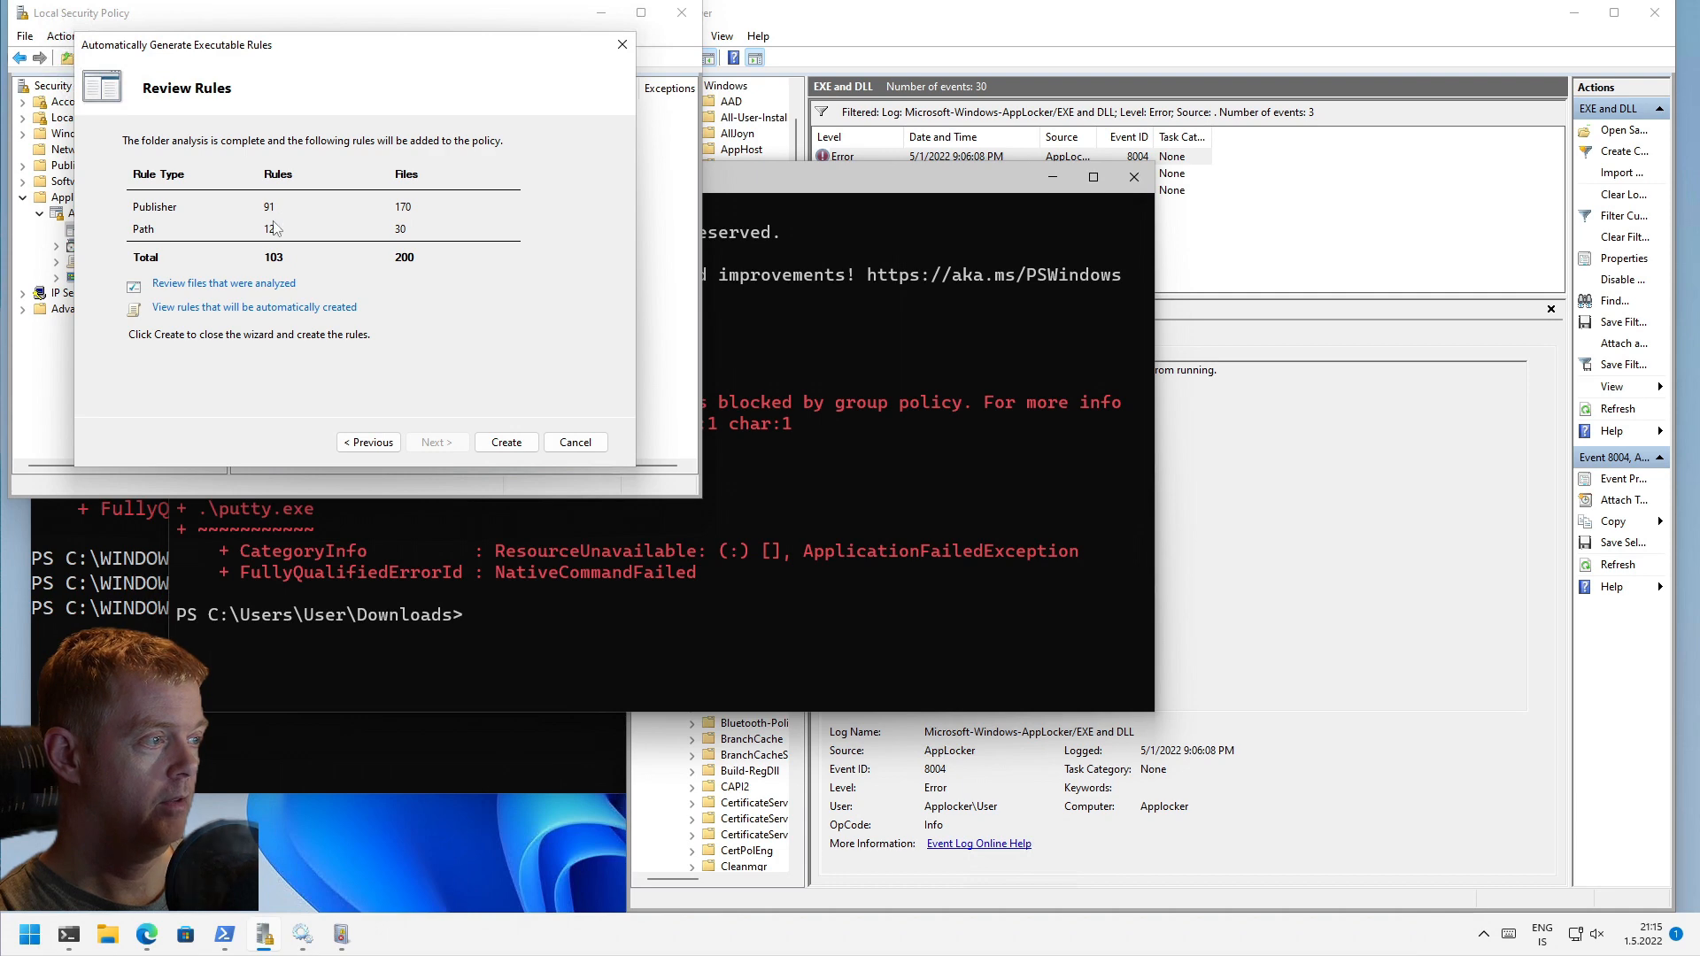
click(506, 442)
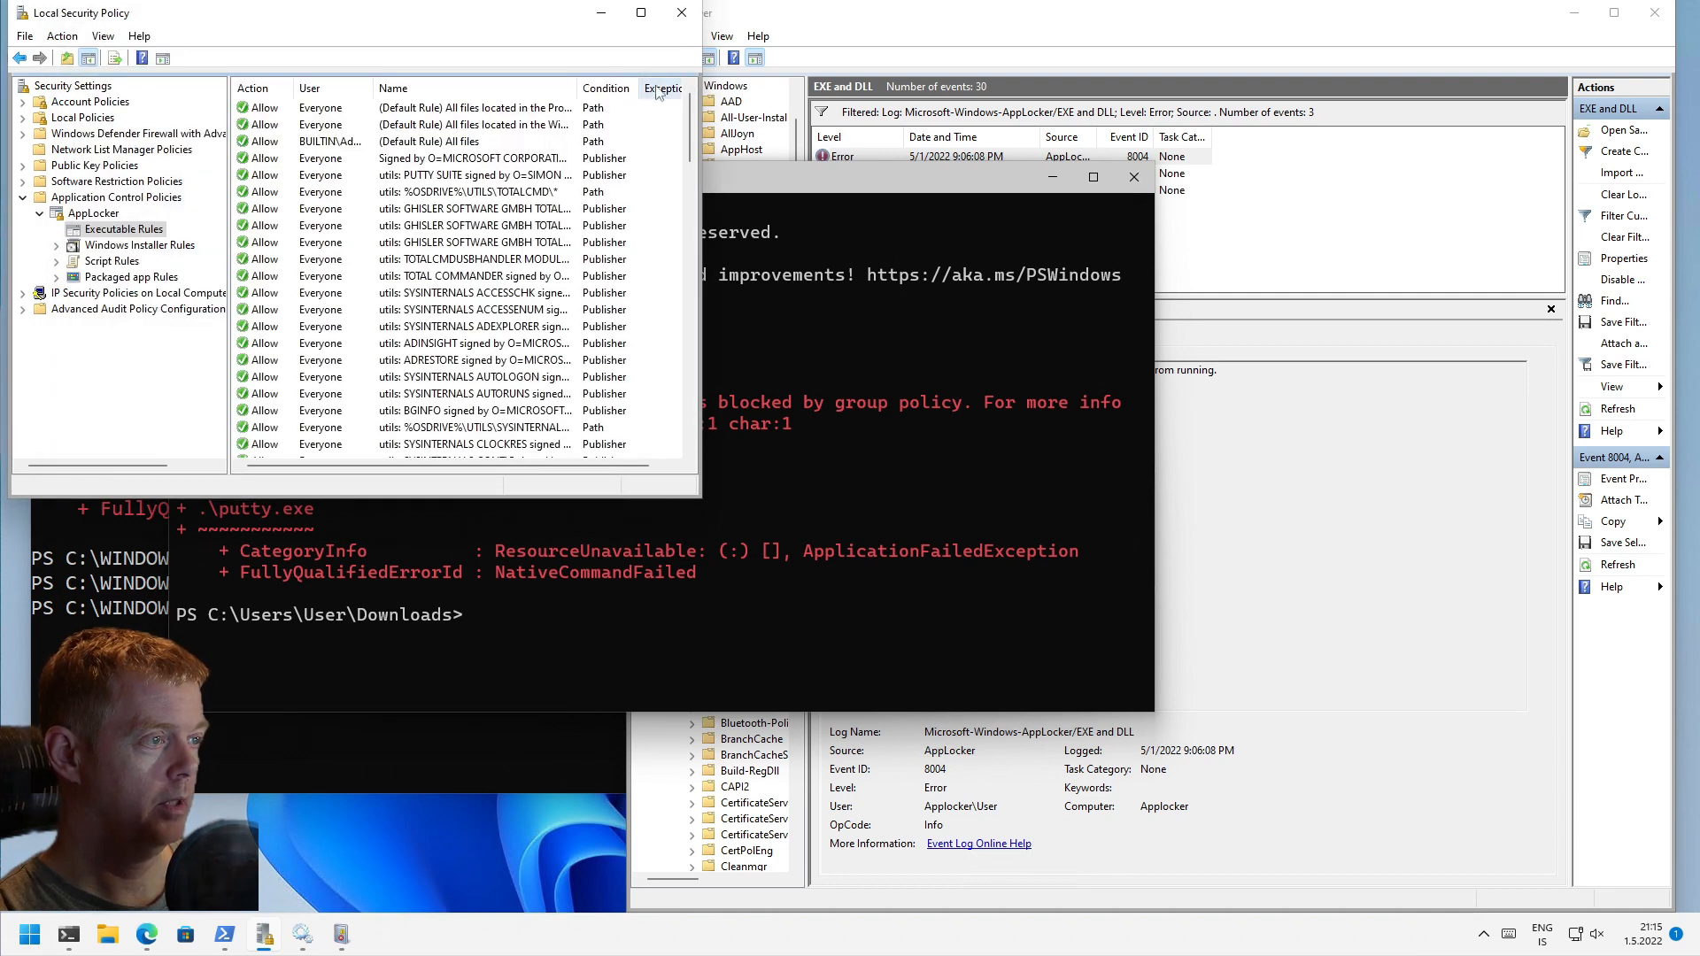
Step: Maximize the Local Security Policy window, widen the Name column and sort the executable rules by name
click(641, 13)
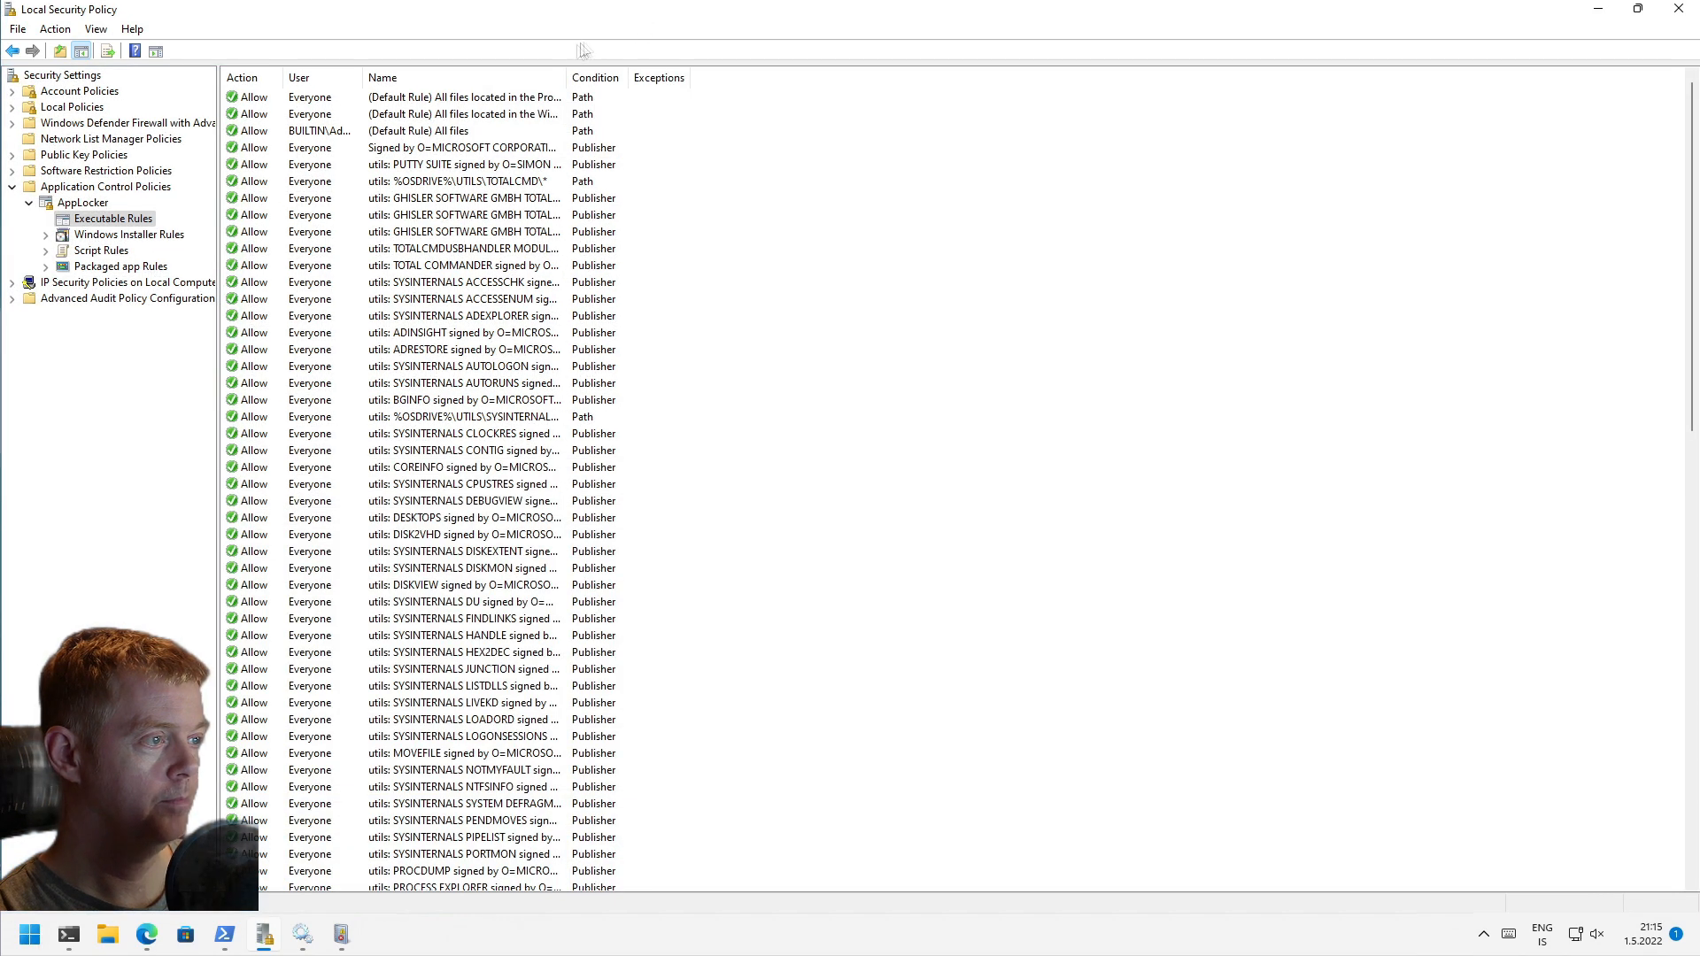
drag(567, 76, 725, 76)
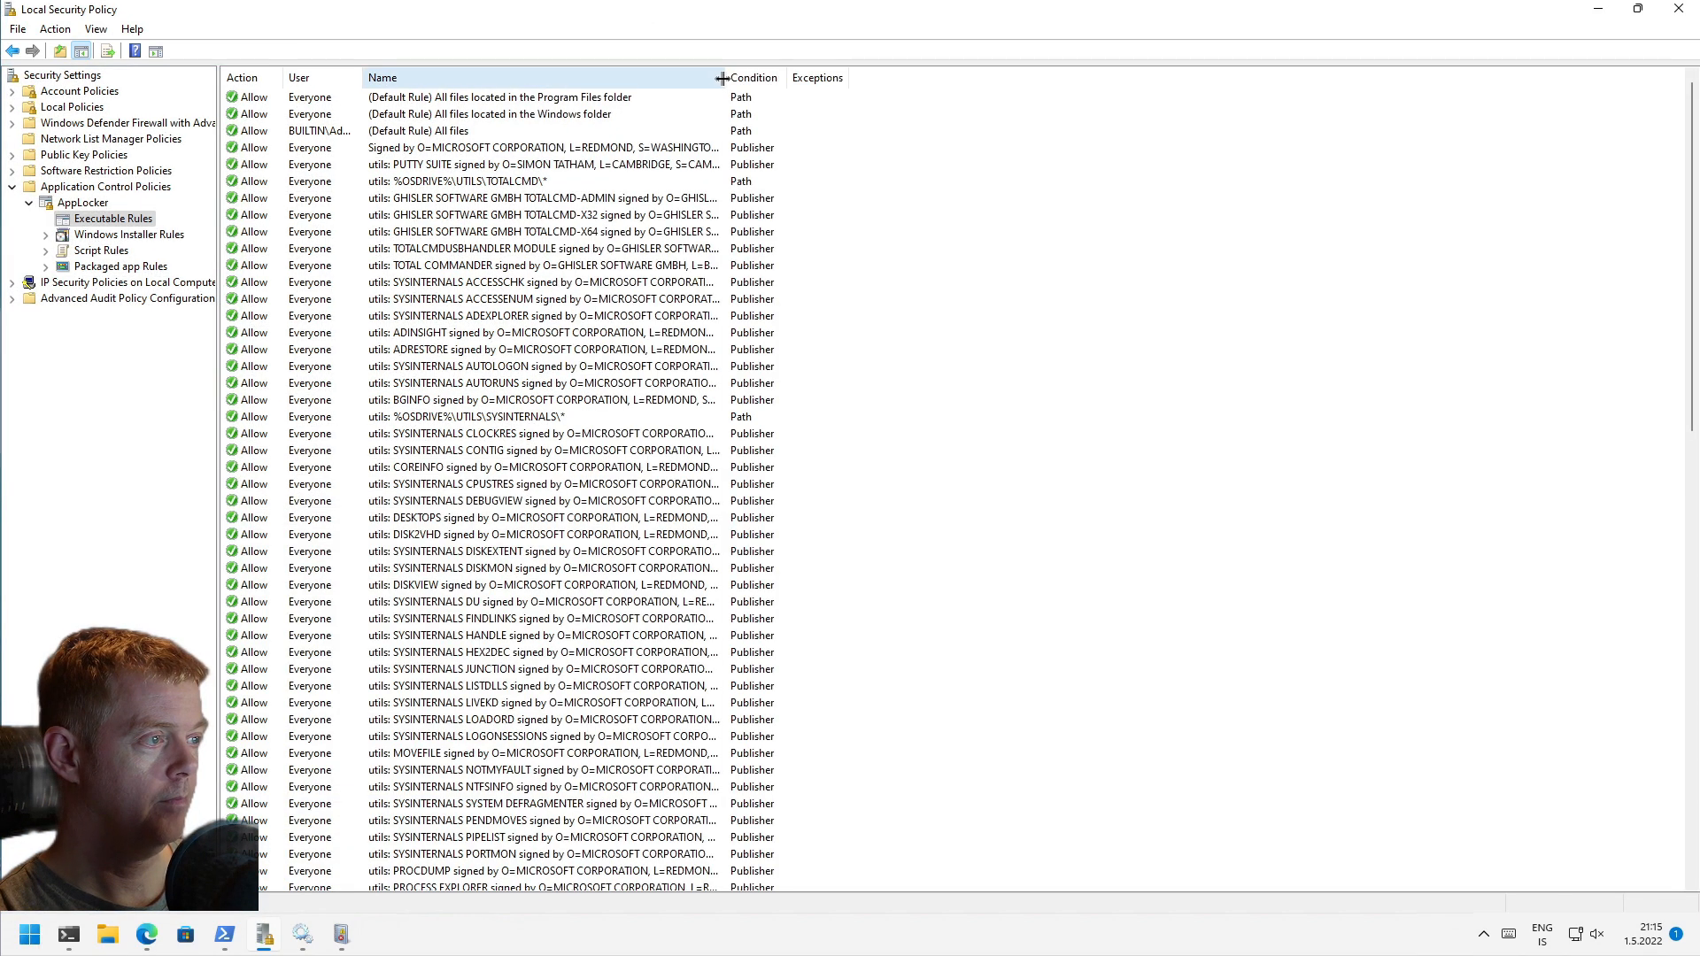
click(395, 86)
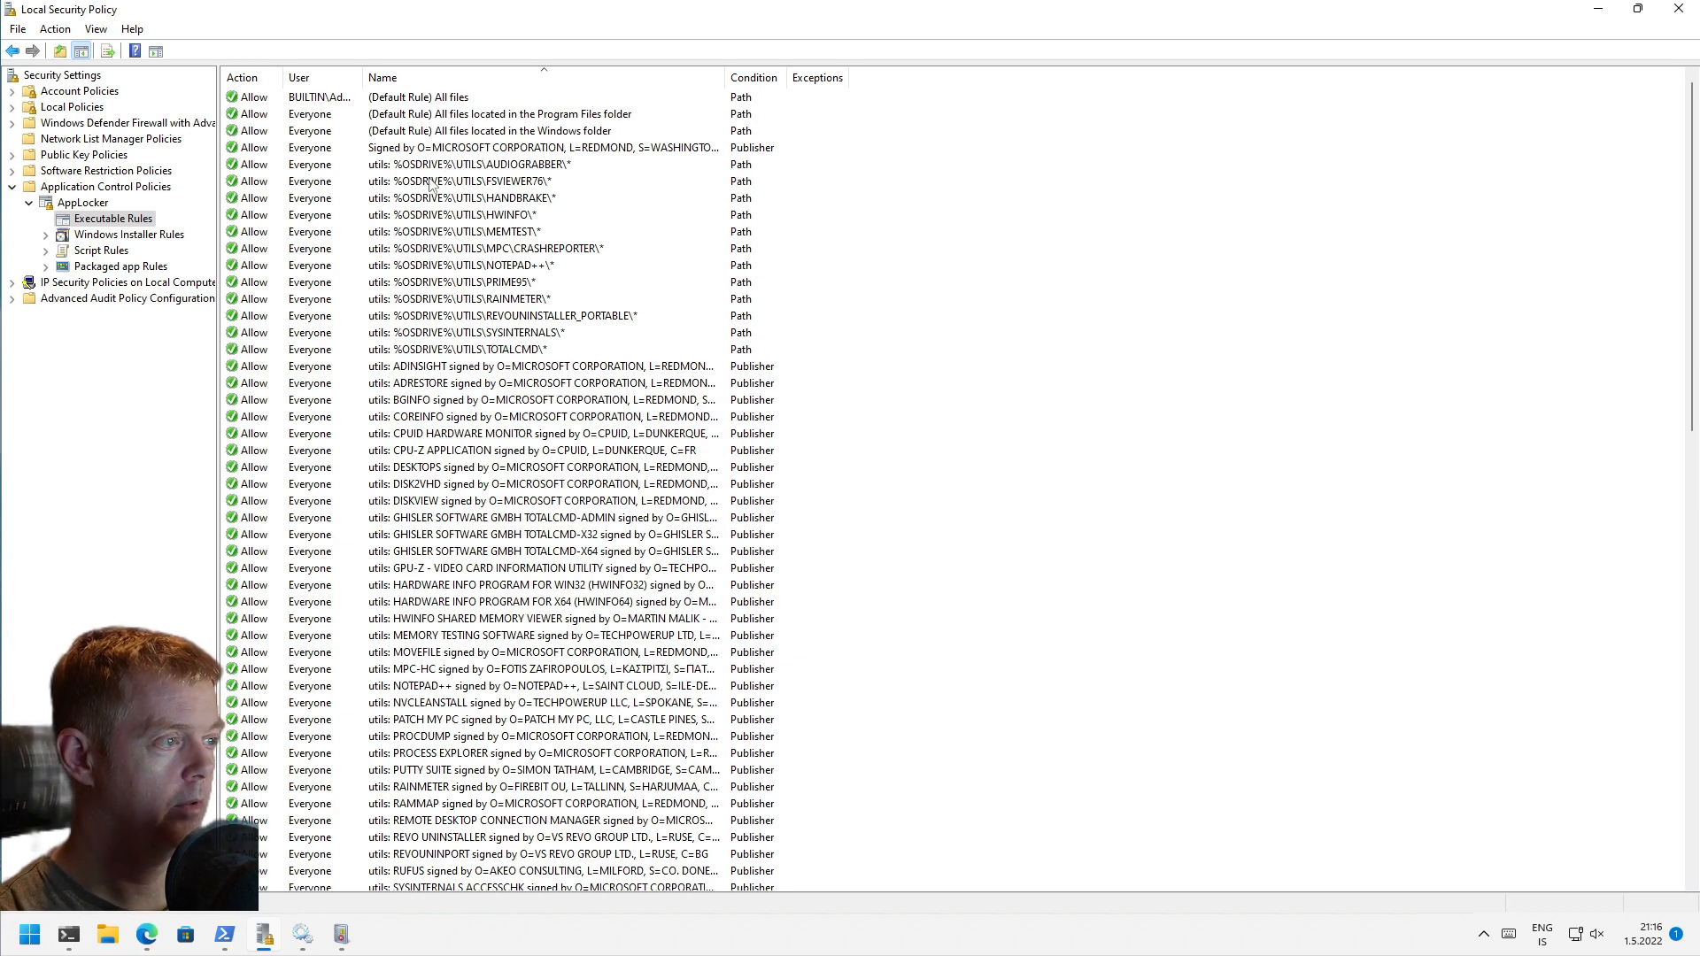
Step: Delete all generated utils path rules, from AUDIOGRABBER through TOTALCMD, from the executable rules
click(457, 171)
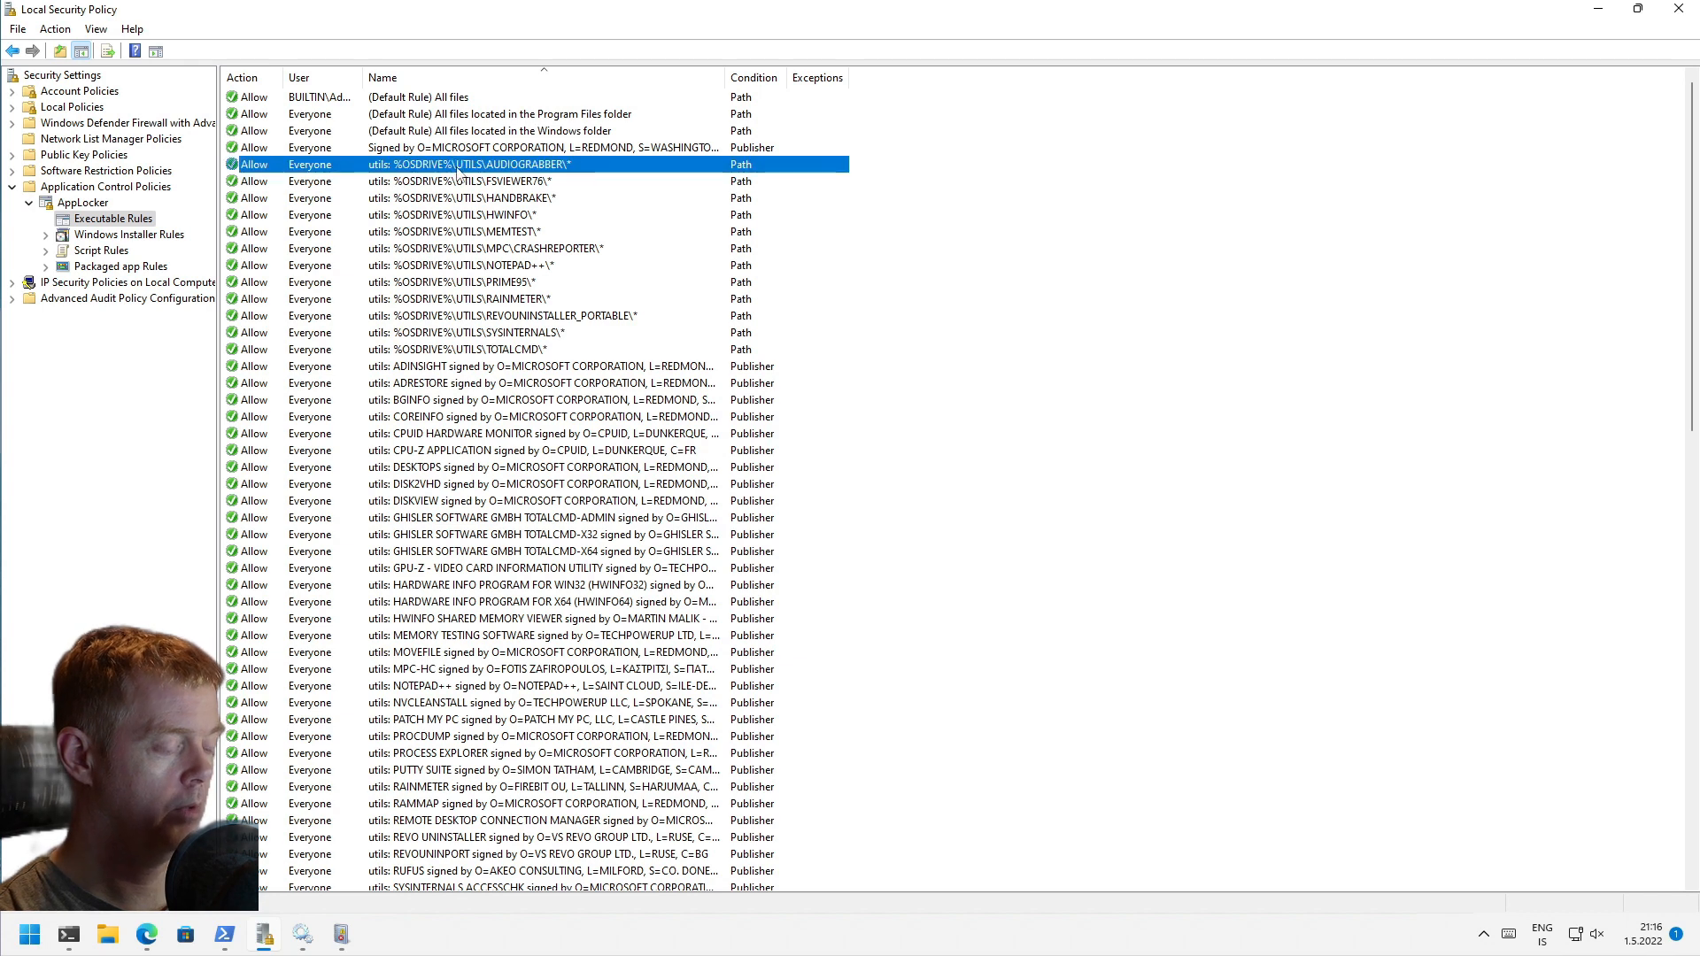
key(shift+Down)
key(shift+Down)
key(shift+Down)
key(shift+Down)
key(shift+Down)
key(shift+Down)
key(shift+Down)
key(shift+Down)
key(shift+Down)
key(shift+Down)
key(shift+Down)
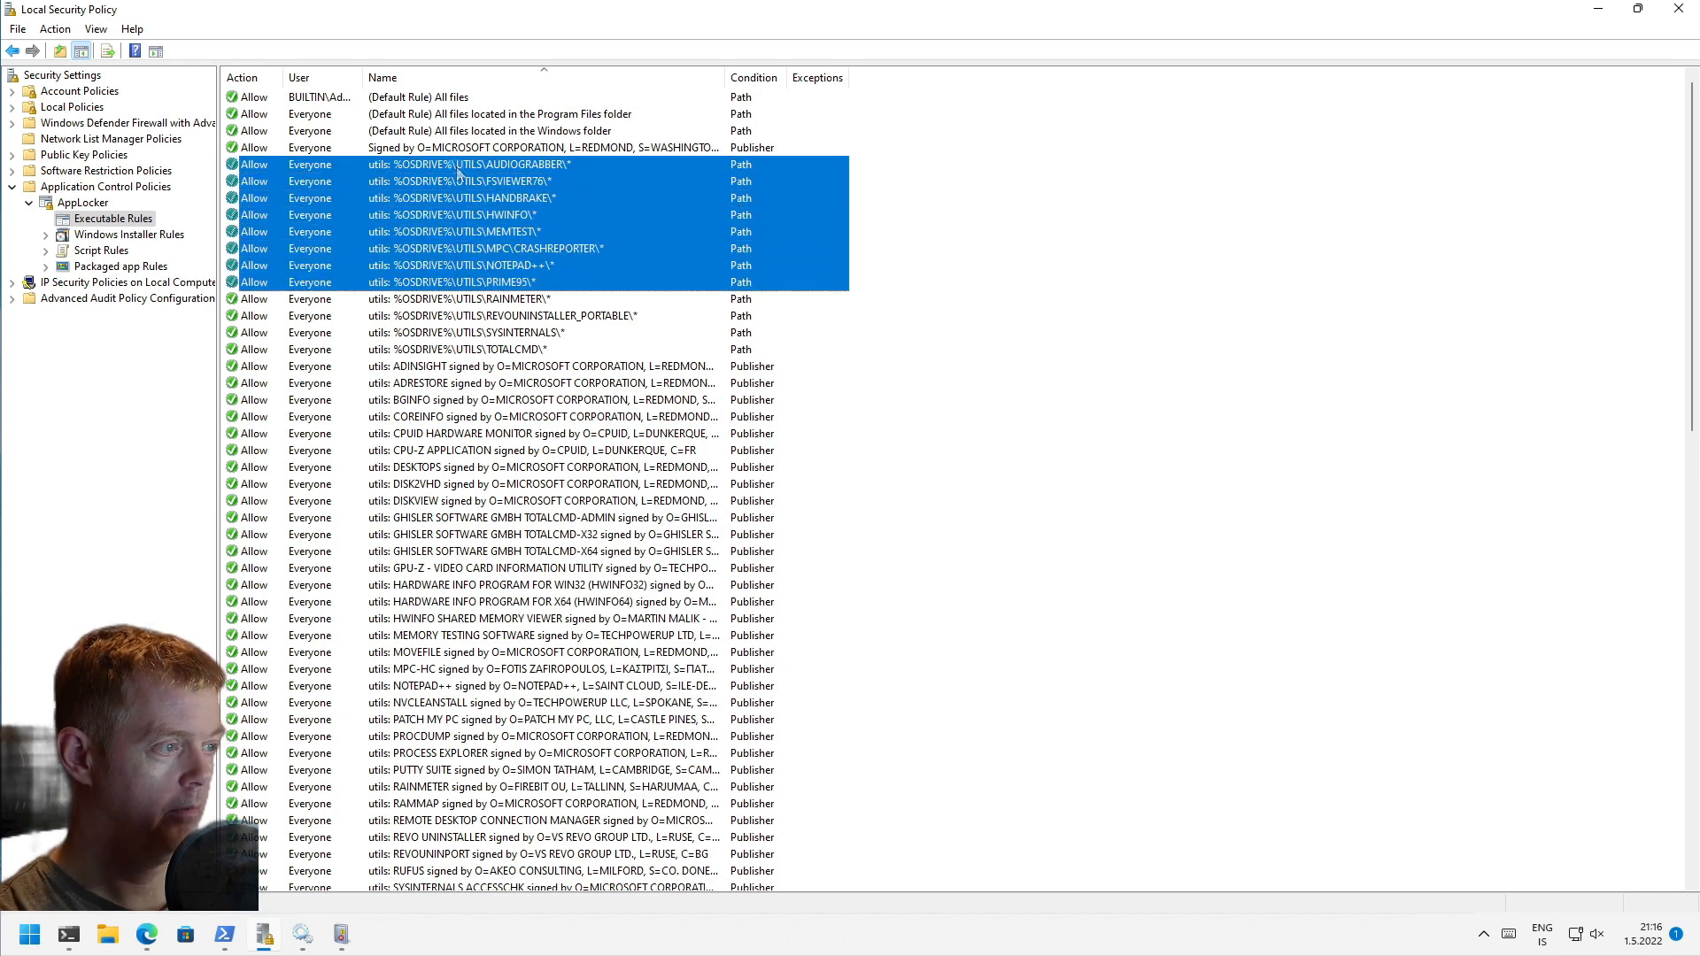
key(Delete)
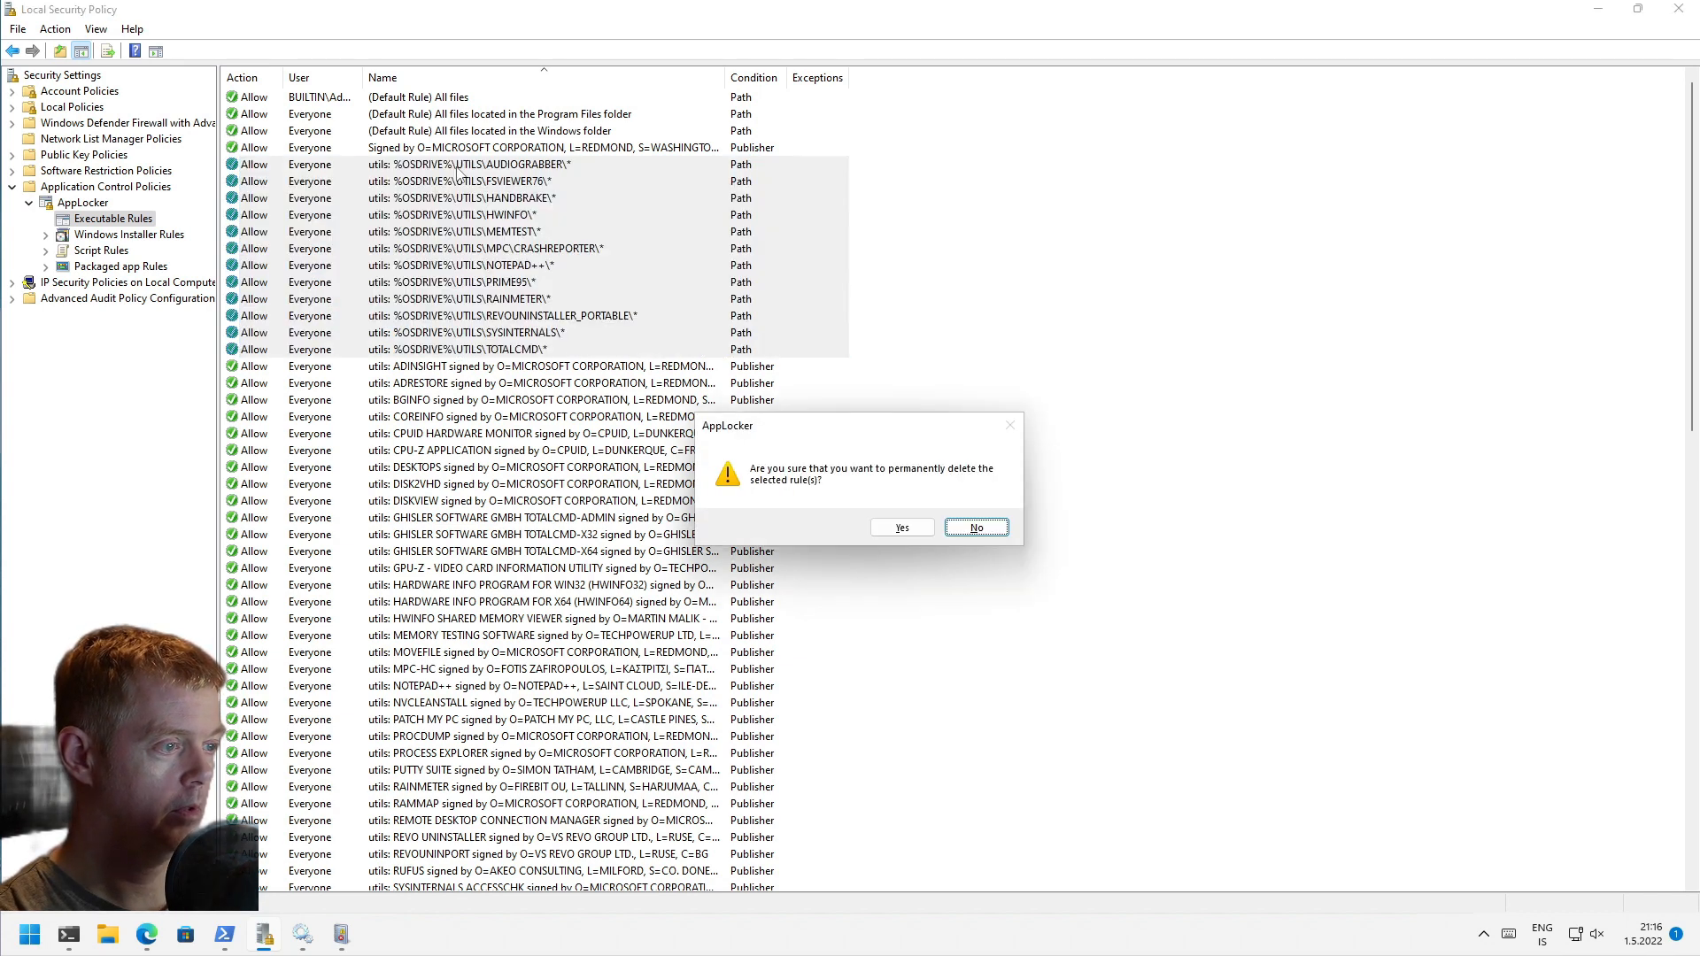
key(Left)
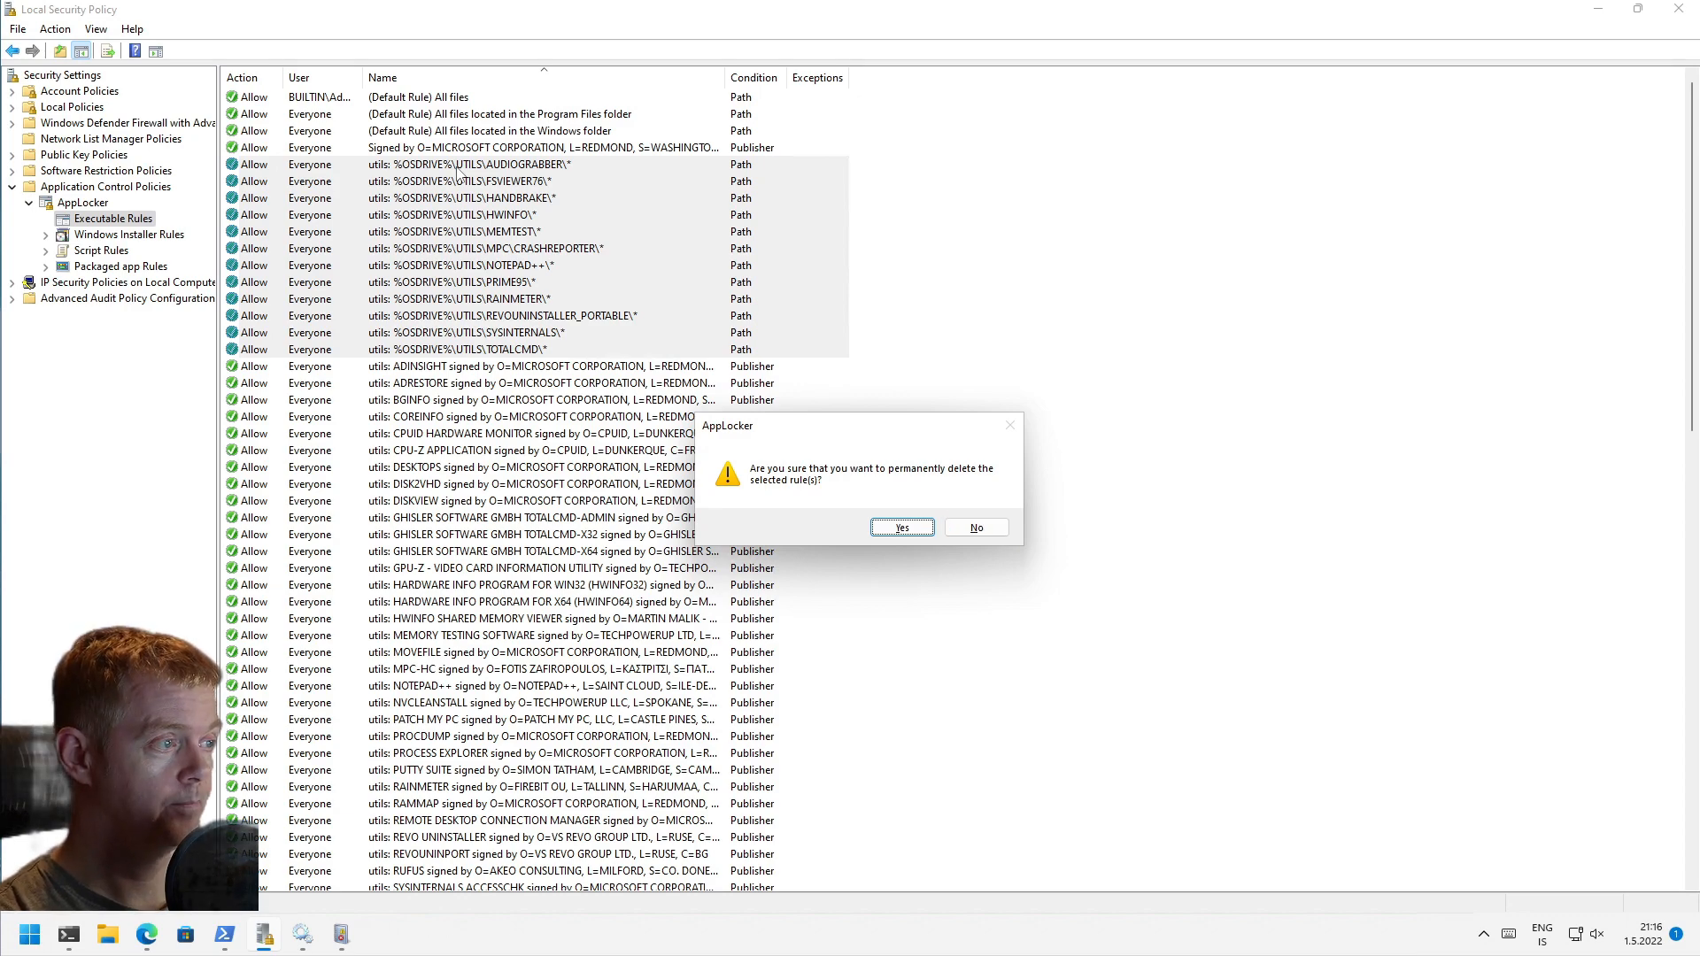
key(Return)
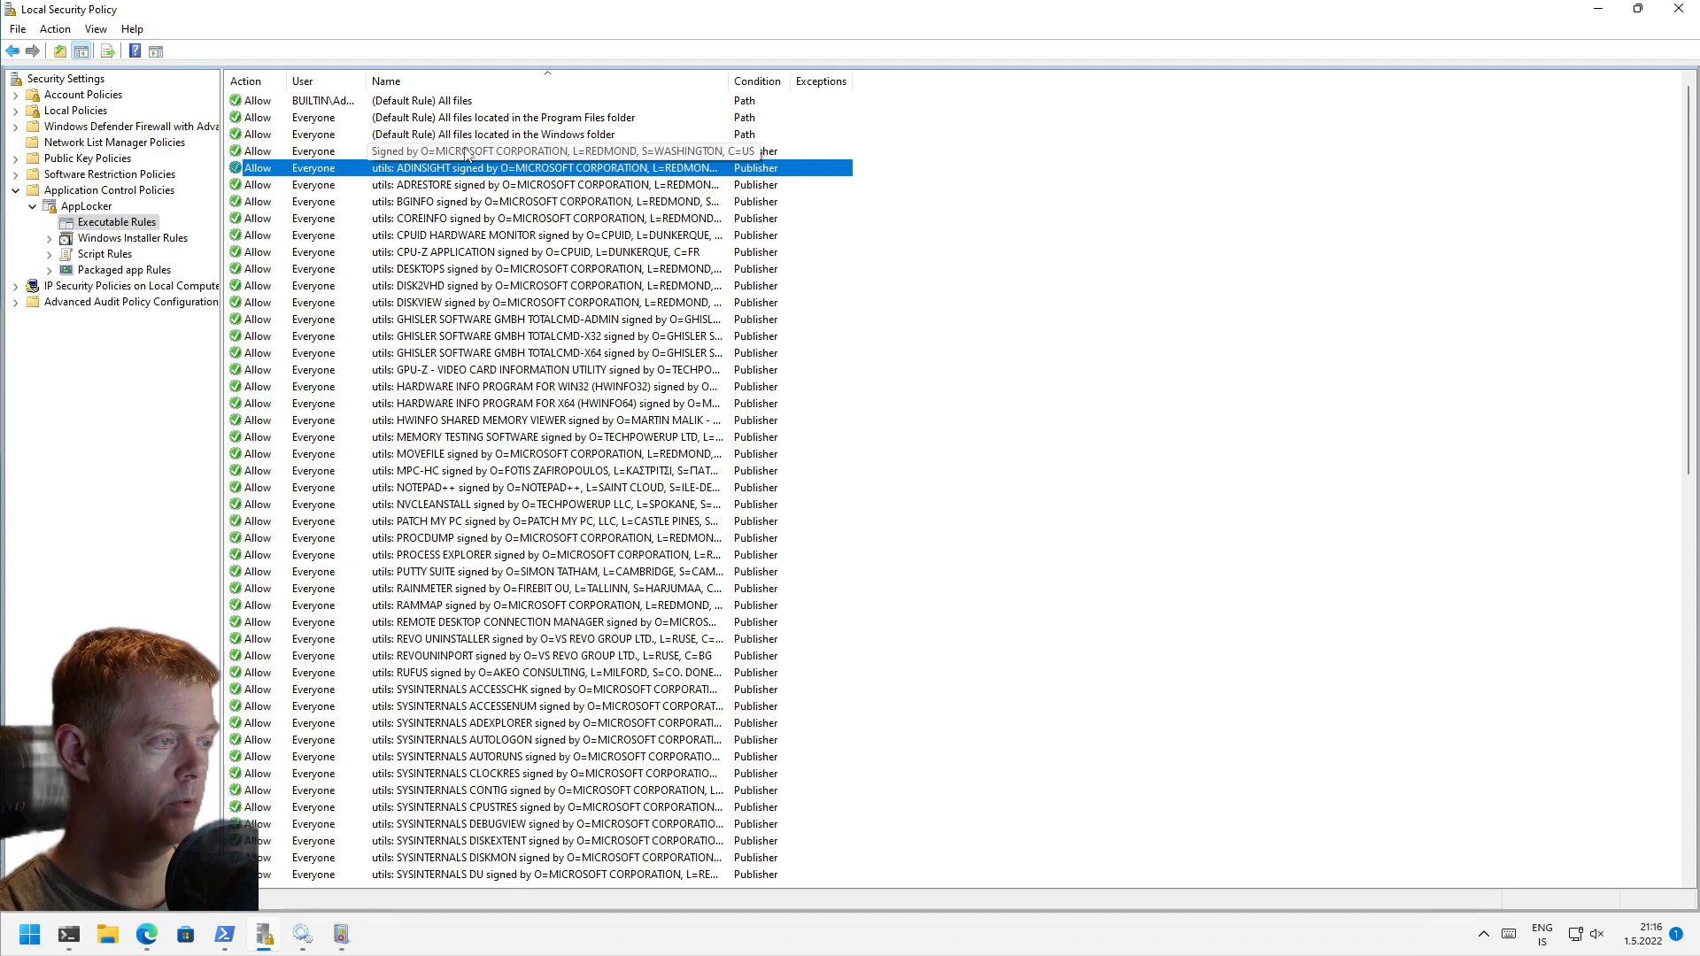
Step: Delete the generated Microsoft publisher rules from ADINSIGHT through COREINFO
key(shift+Down)
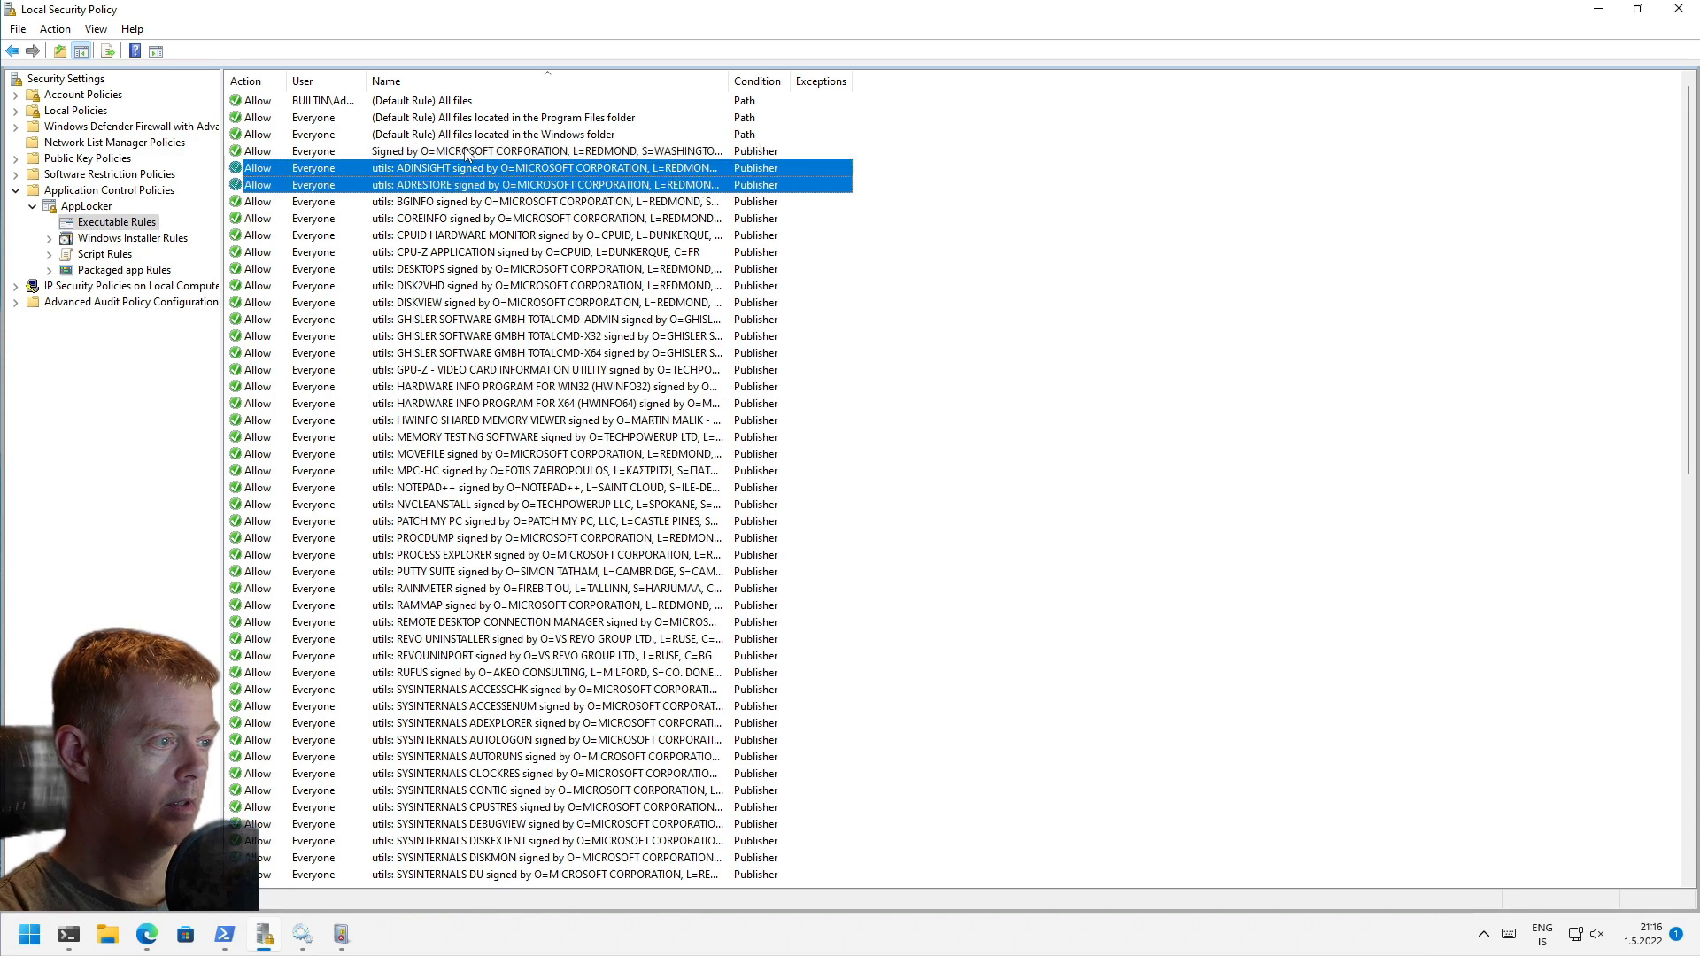
key(Down)
key(Up)
key(Up)
key(shift+Down)
key(shift+Down)
key(shift+Down)
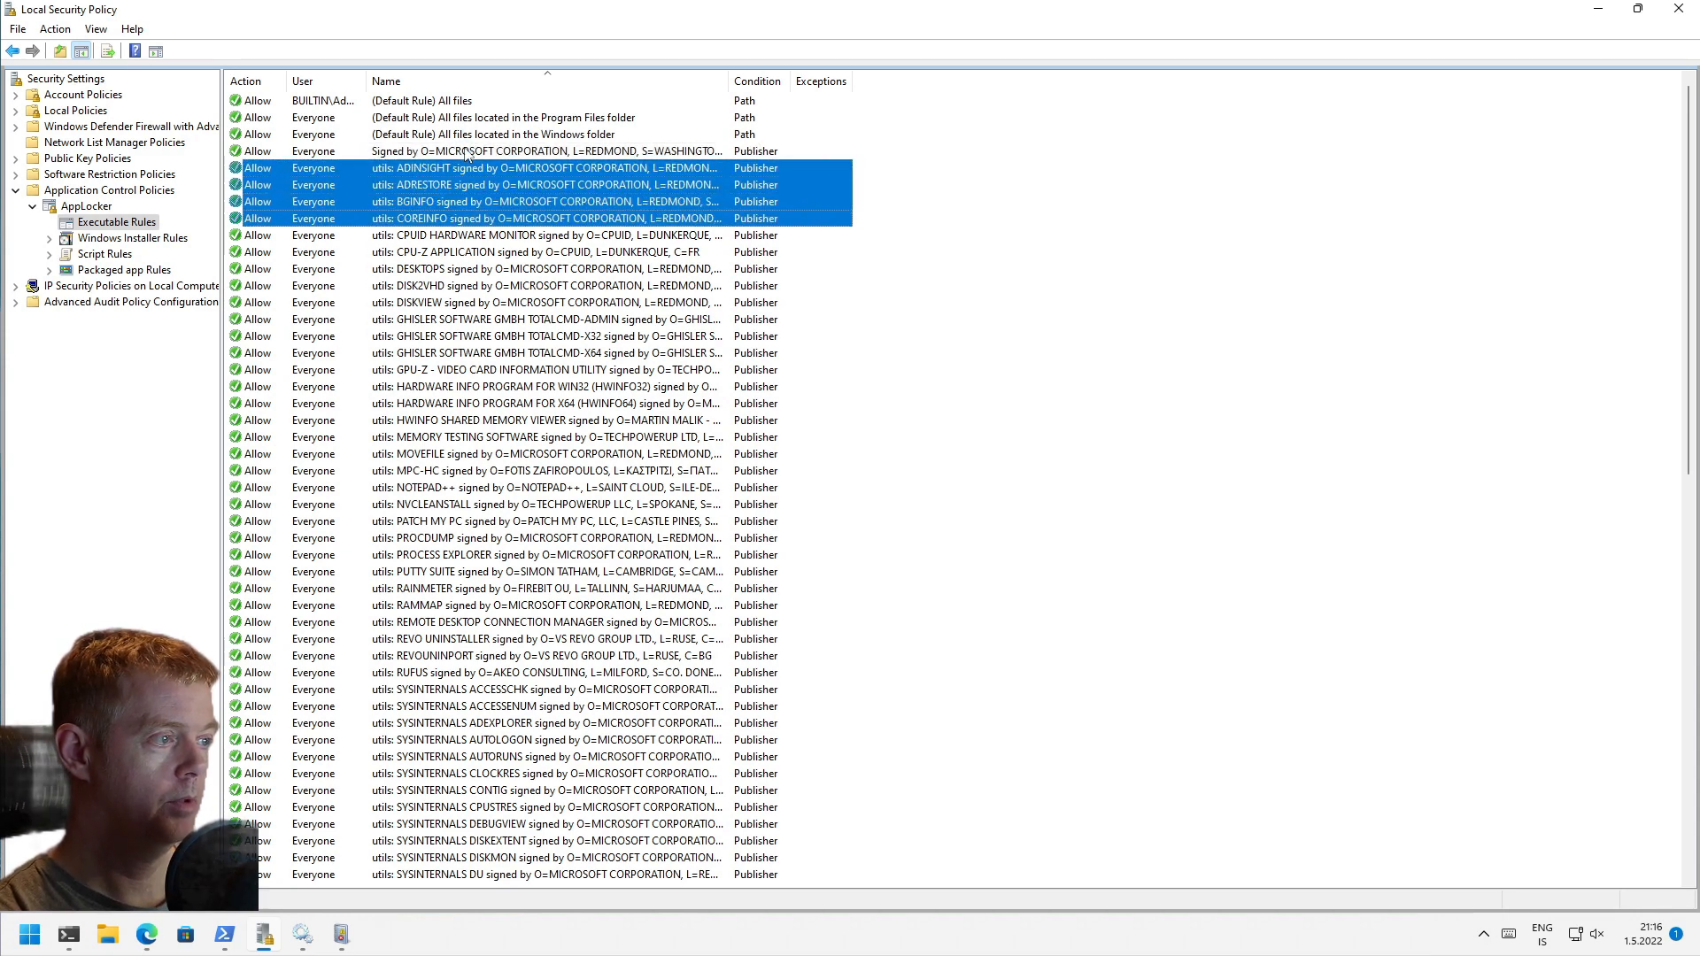
key(Delete)
key(Left)
key(Return)
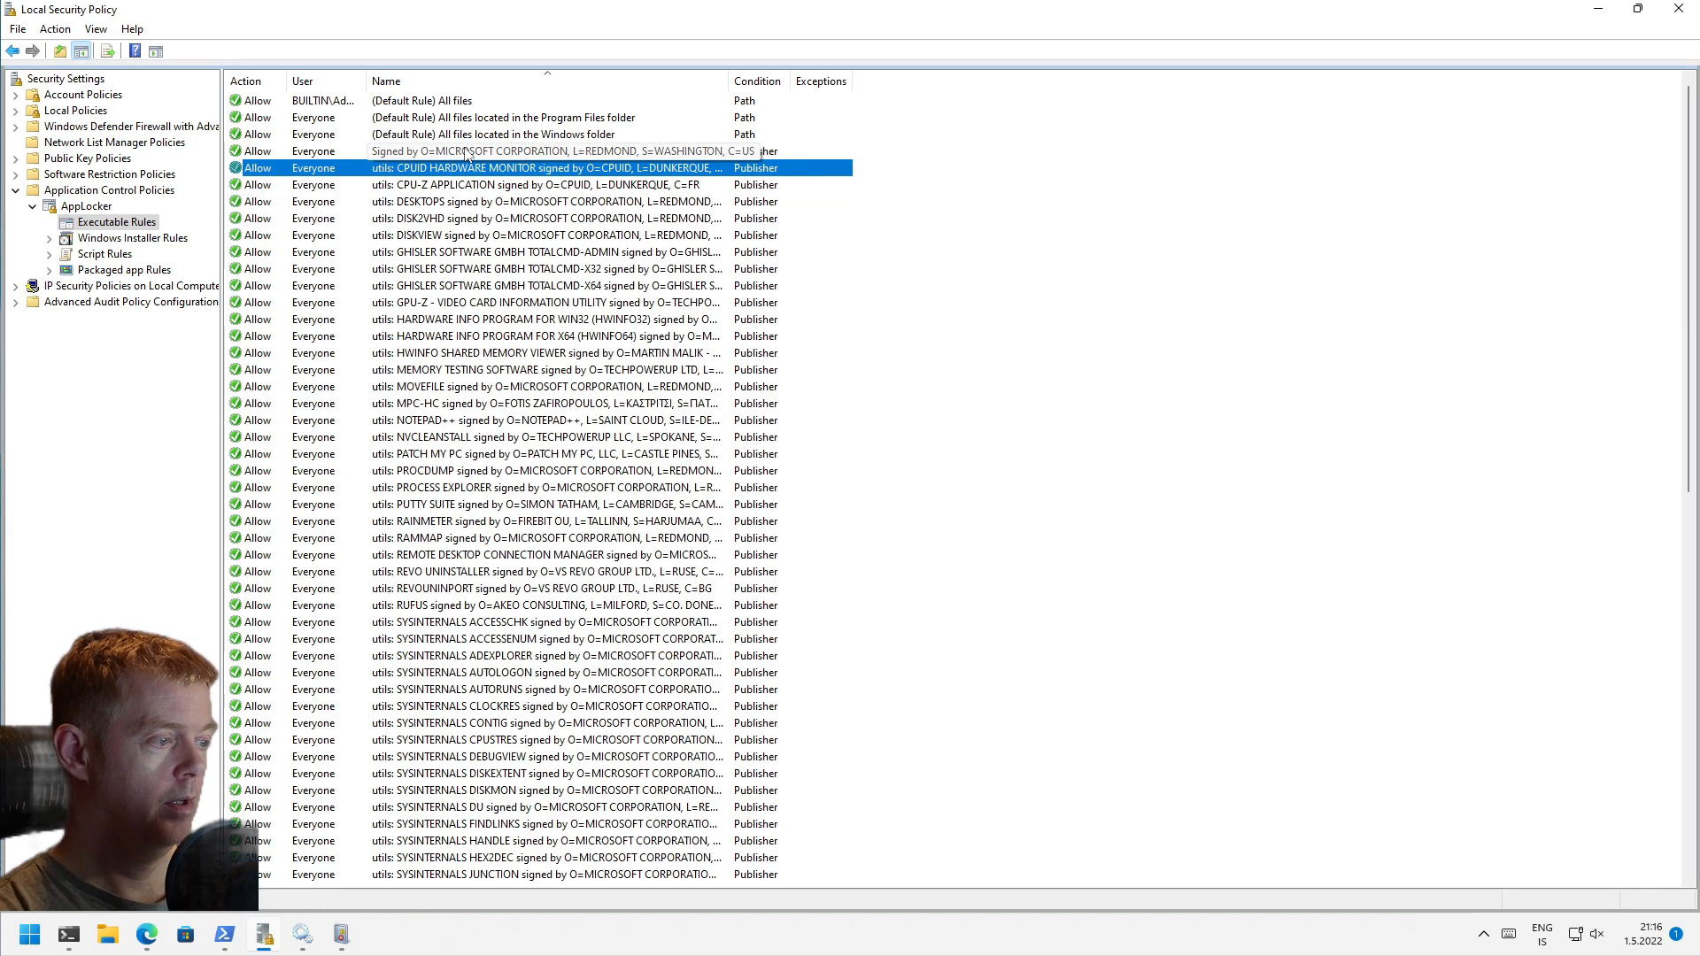
Step: Delete all generated SYSINTERNALS publisher rules, from ACCESSCHK through ZOOMIT
key(Down)
key(Down)
key(Down)
key(Down)
key(Down)
key(Down)
key(Down)
key(Down)
key(Down)
key(Down)
key(Down)
key(Down)
key(Down)
key(Down)
key(Down)
key(Down)
key(Down)
key(Down)
key(Down)
key(Down)
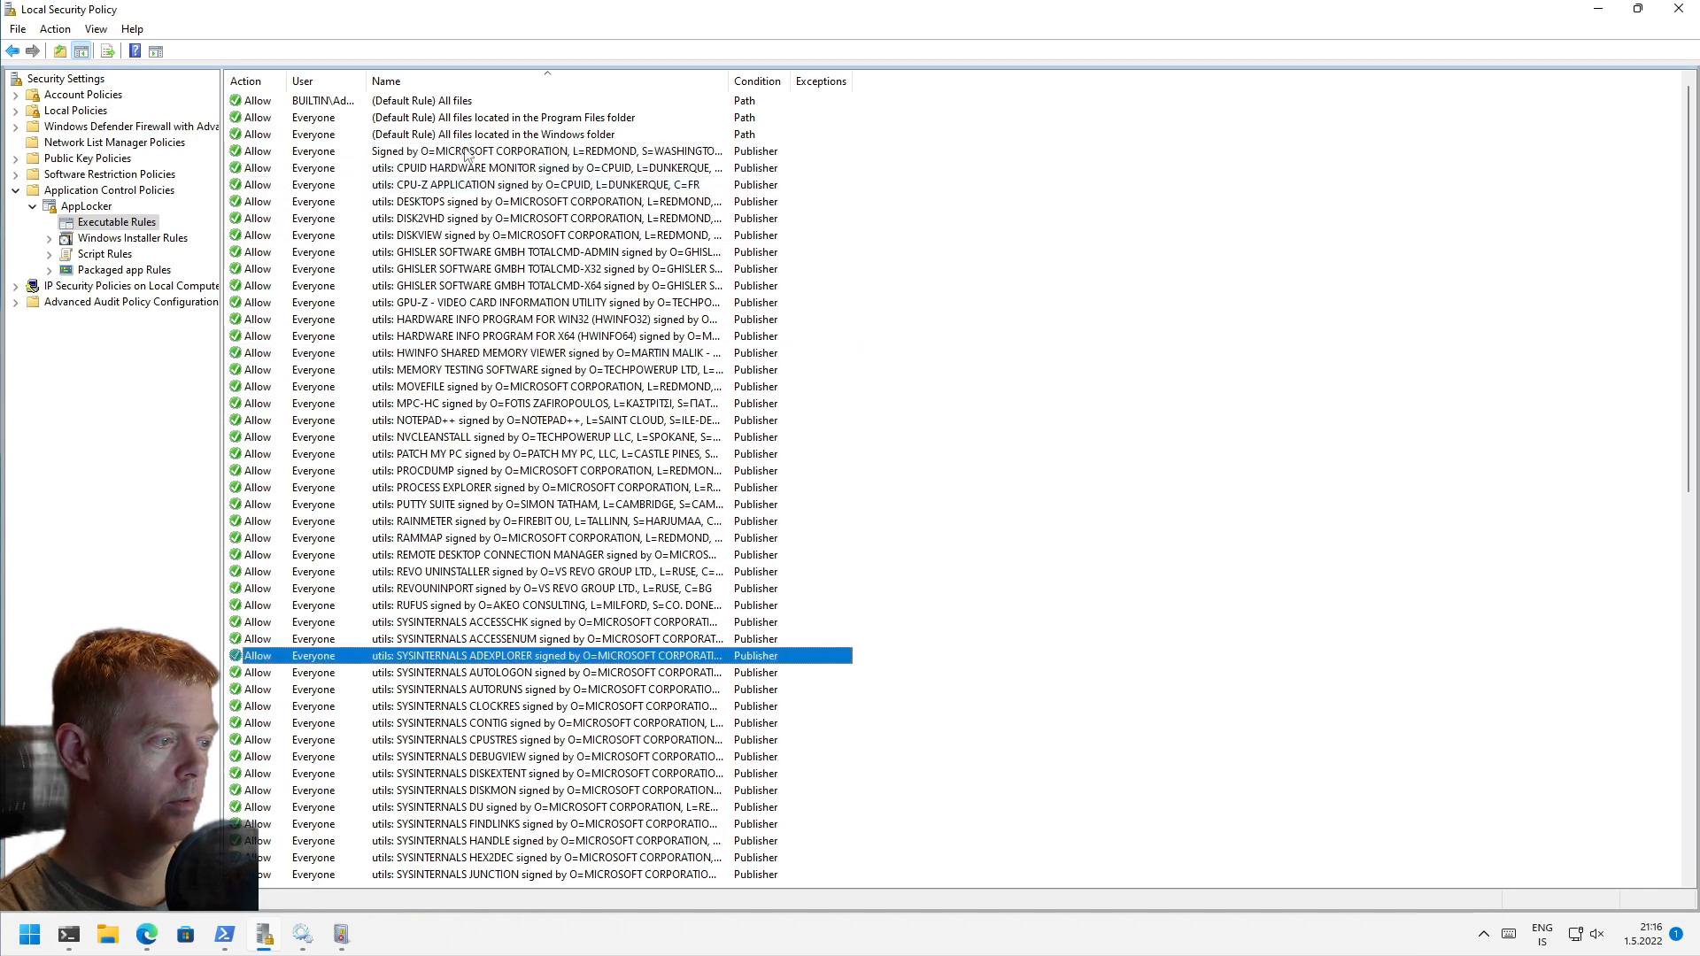
key(Up)
key(Up)
key(shift+Down)
key(shift+Down)
key(shift+Down)
key(shift+Down)
key(shift+Down)
key(shift+Down)
key(shift+Down)
key(shift+Down)
key(shift+Down)
key(shift+Down)
key(shift+Down)
key(shift+Down)
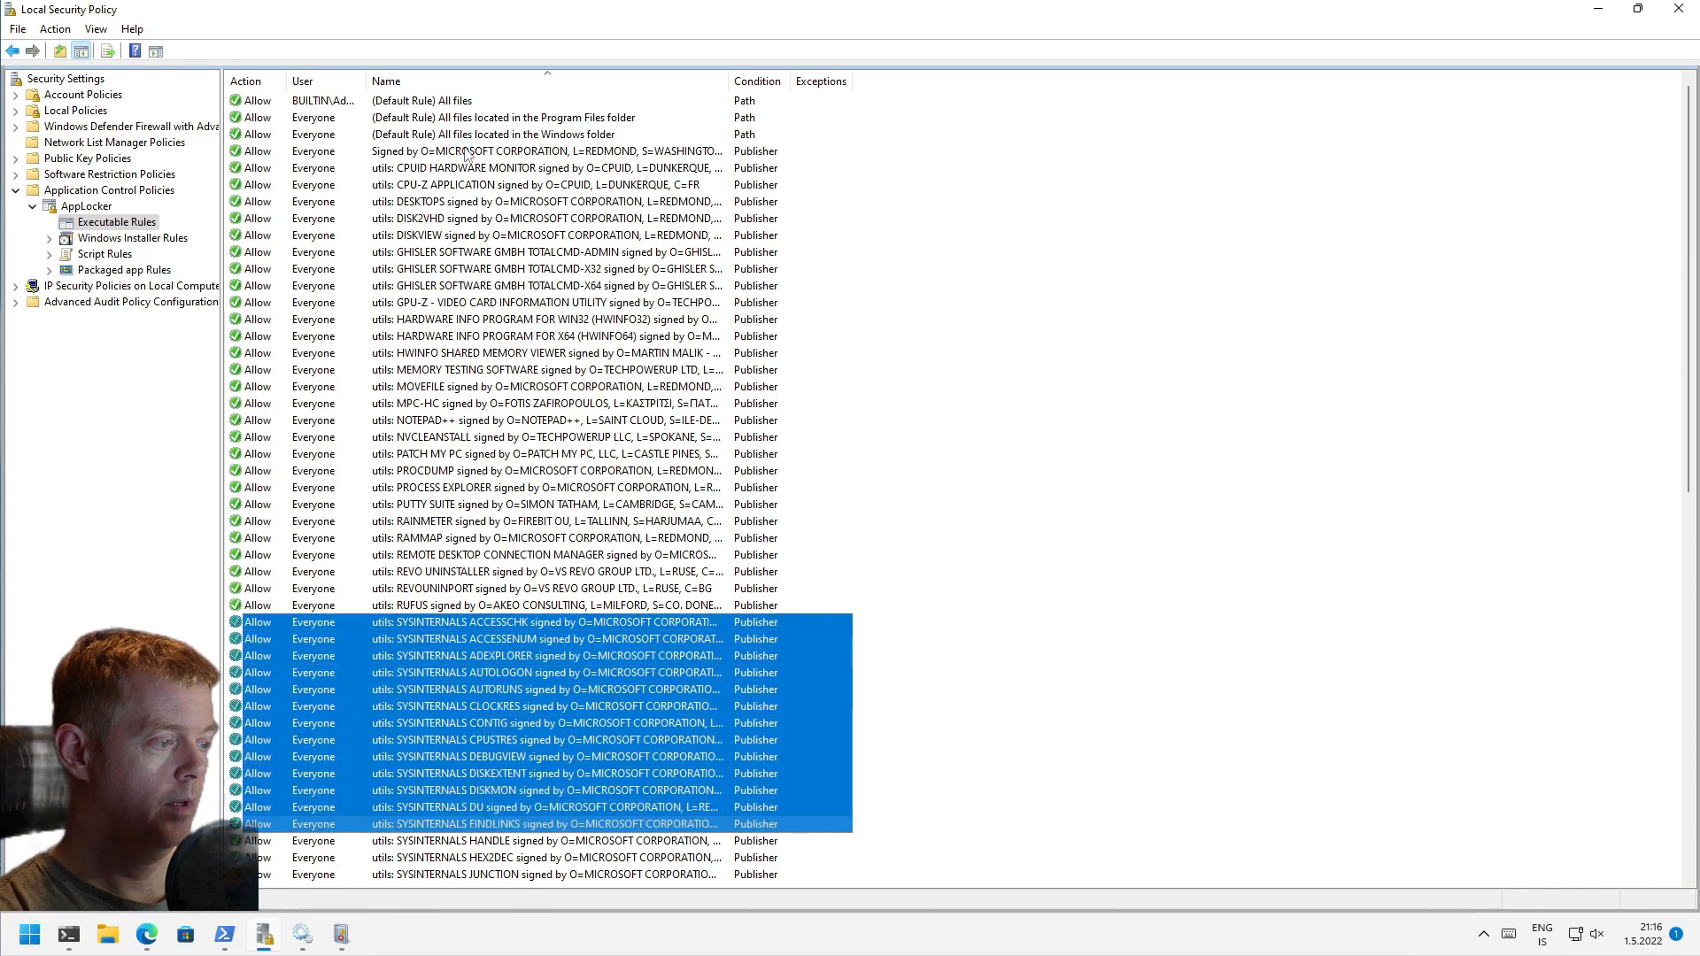
key(shift+Down)
key(shift+Down)
key(shift+Down)
key(shift+Down)
key(shift+Down)
key(shift+Down)
key(shift+Down)
key(shift+Down)
key(shift+Down)
key(shift+Down)
key(shift+Down)
key(shift+Down)
key(shift+Down)
key(shift+Down)
key(shift+Down)
key(shift+Down)
key(shift+Down)
key(shift+Down)
key(shift+Down)
key(shift+Down)
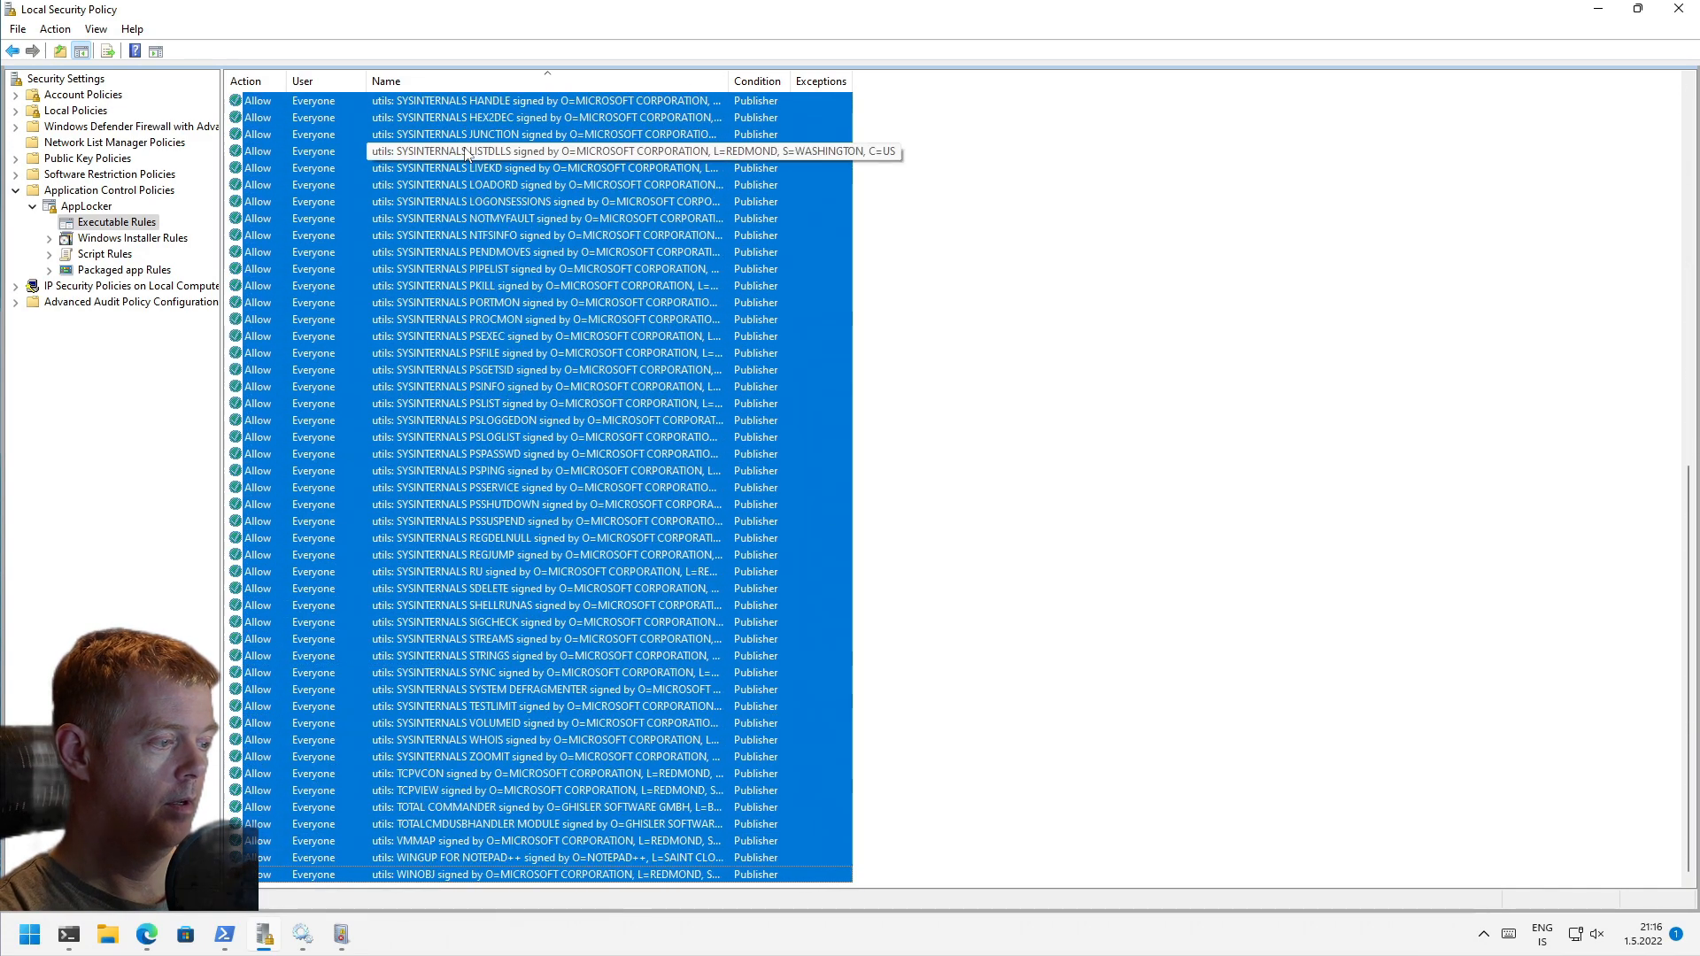
key(shift+Up)
key(shift+Up)
key(shift+Up)
key(shift+Up)
key(shift+Up)
key(shift+Up)
key(shift+Up)
key(shift+Up)
key(shift+Up)
key(shift+Down)
key(shift+Down)
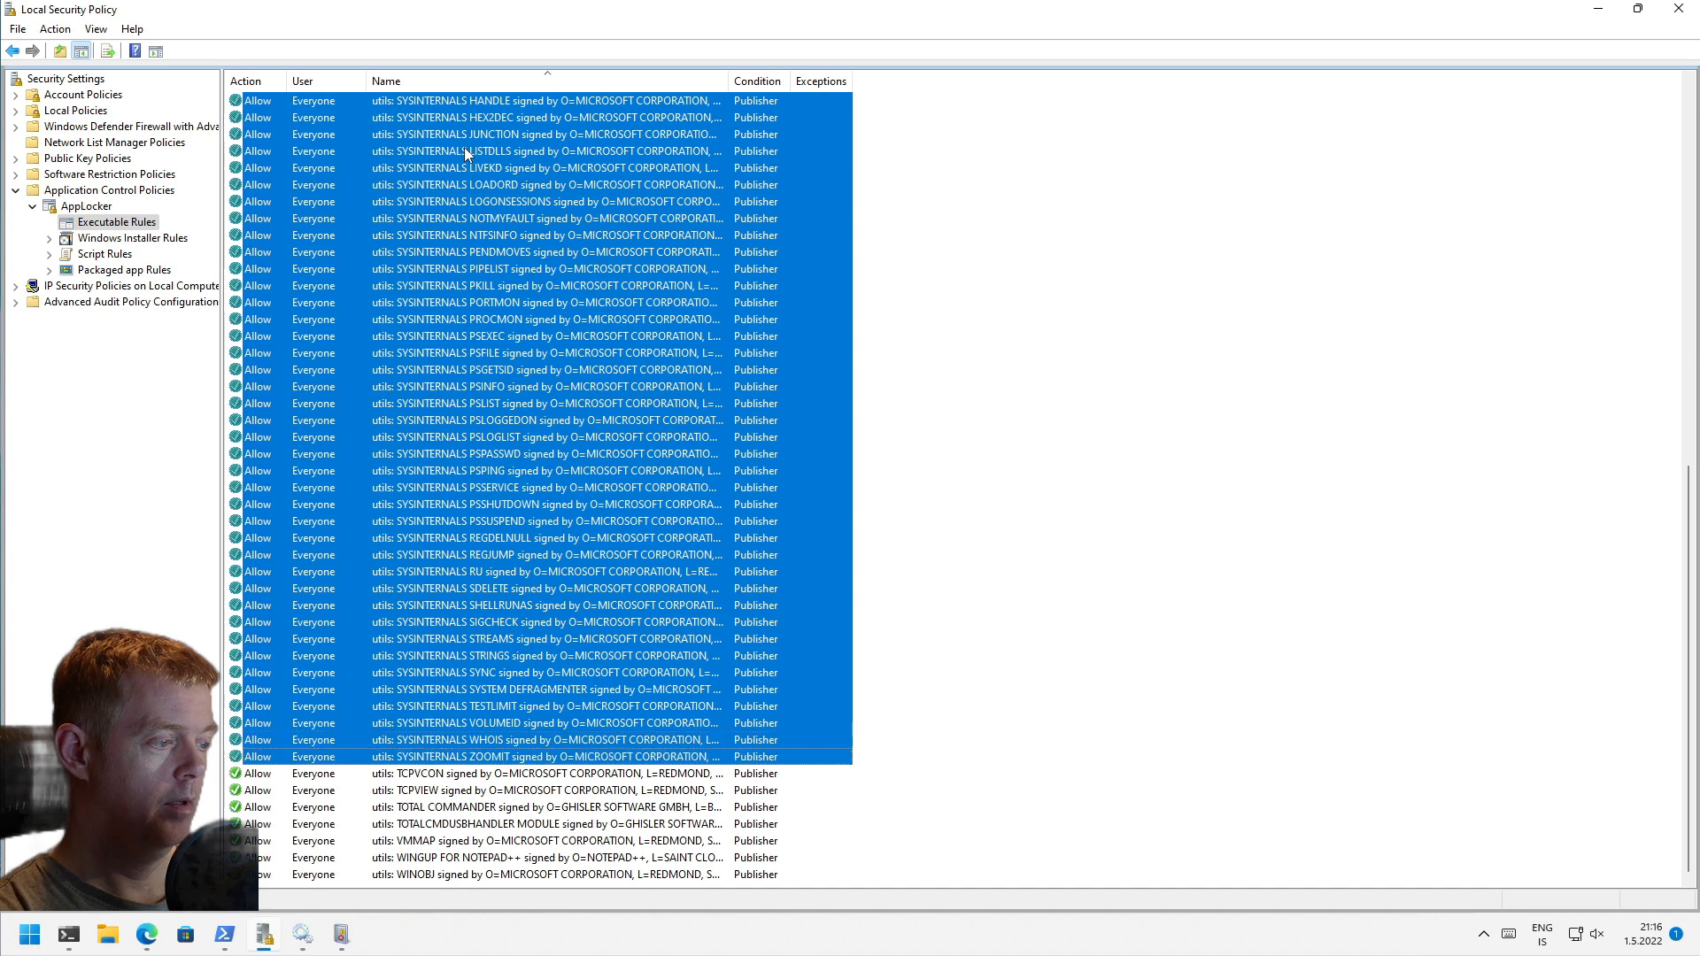
key(Delete)
key(Left)
key(Return)
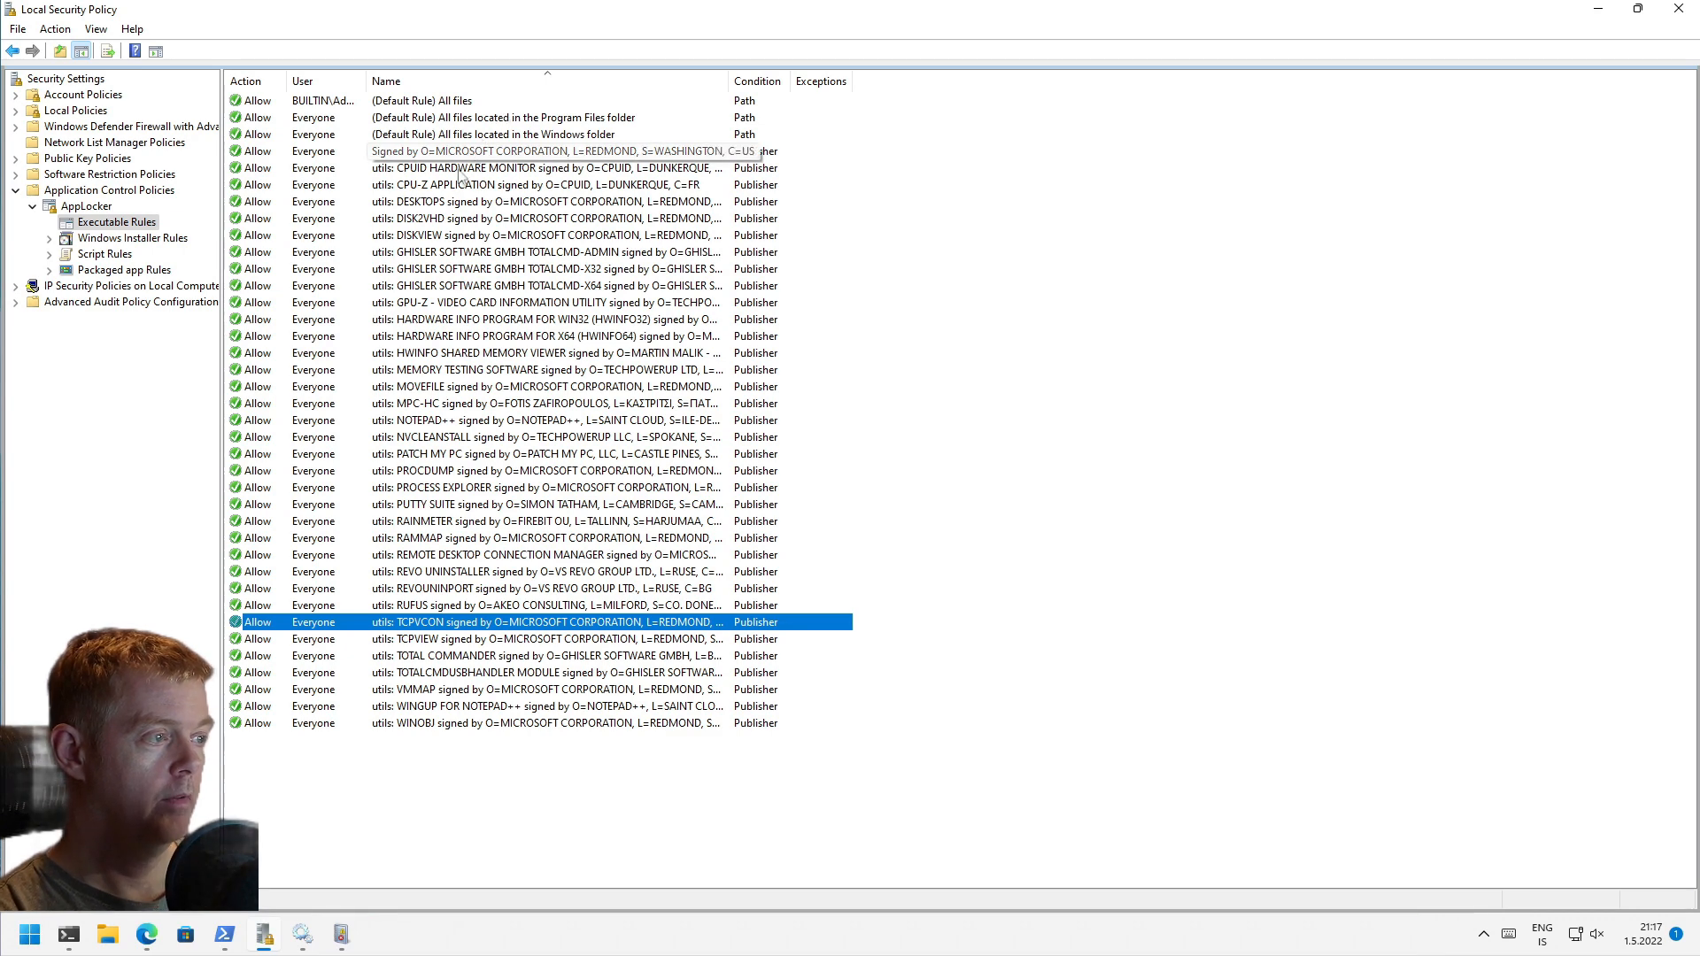
Step: Broaden the GHISLER SOFTWARE GMBH TOTALCMD-ADMIN rule by setting its product name and file version to *
double_click(419, 258)
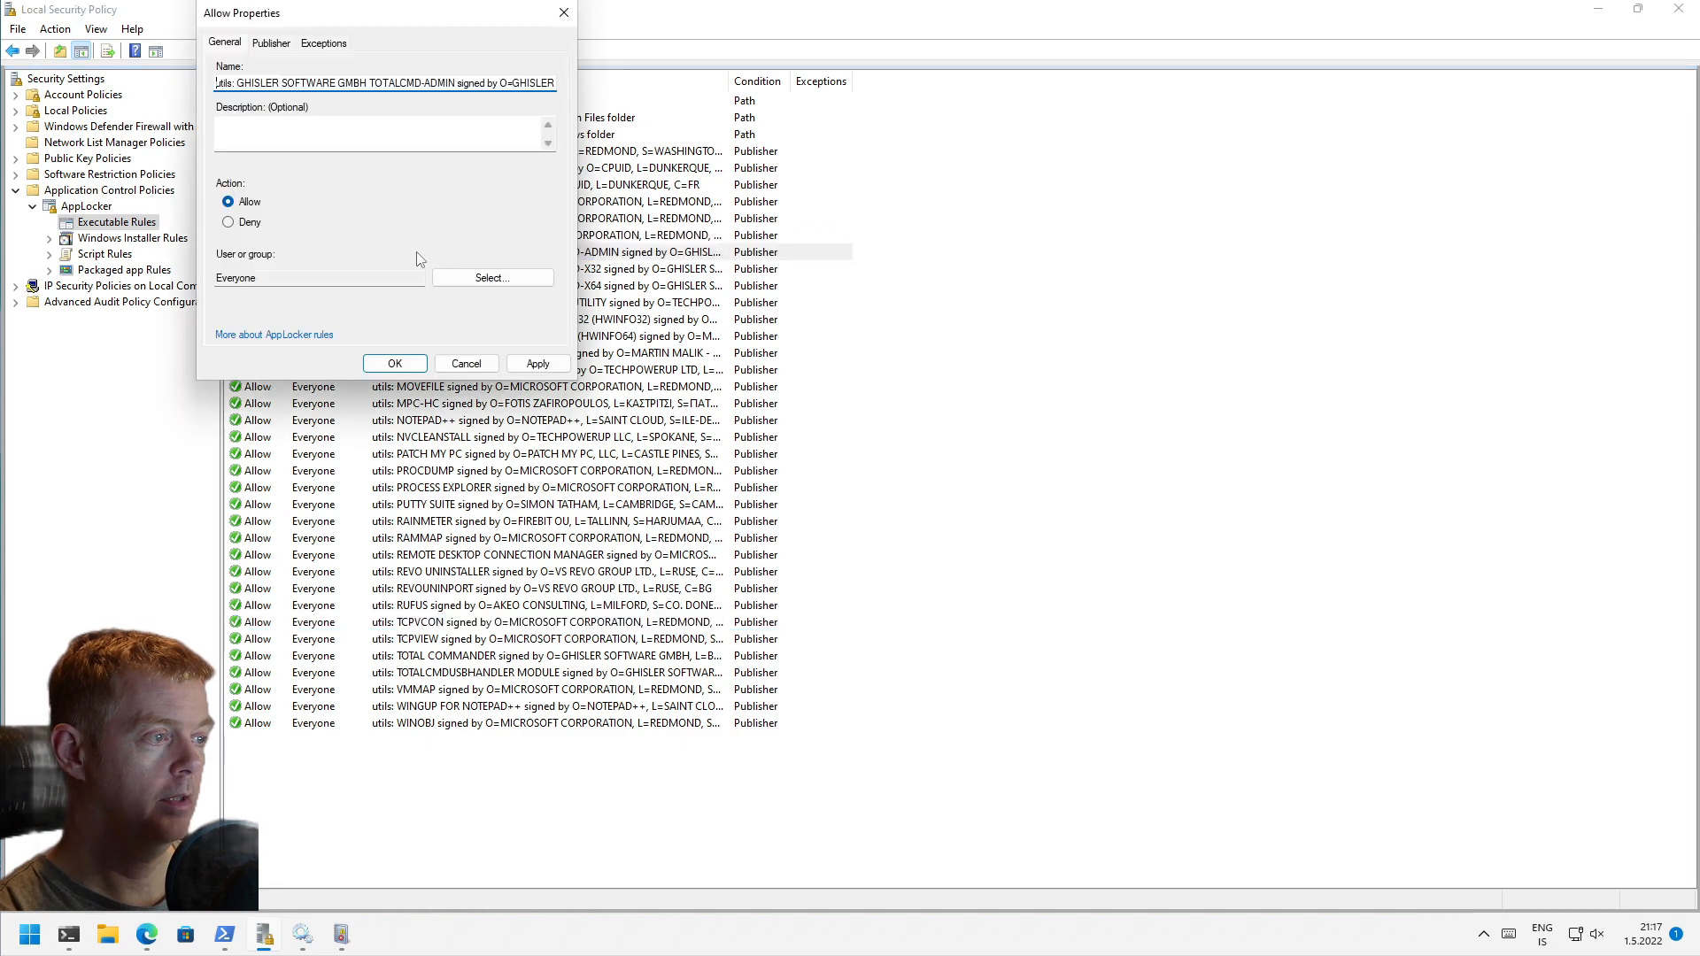
click(271, 43)
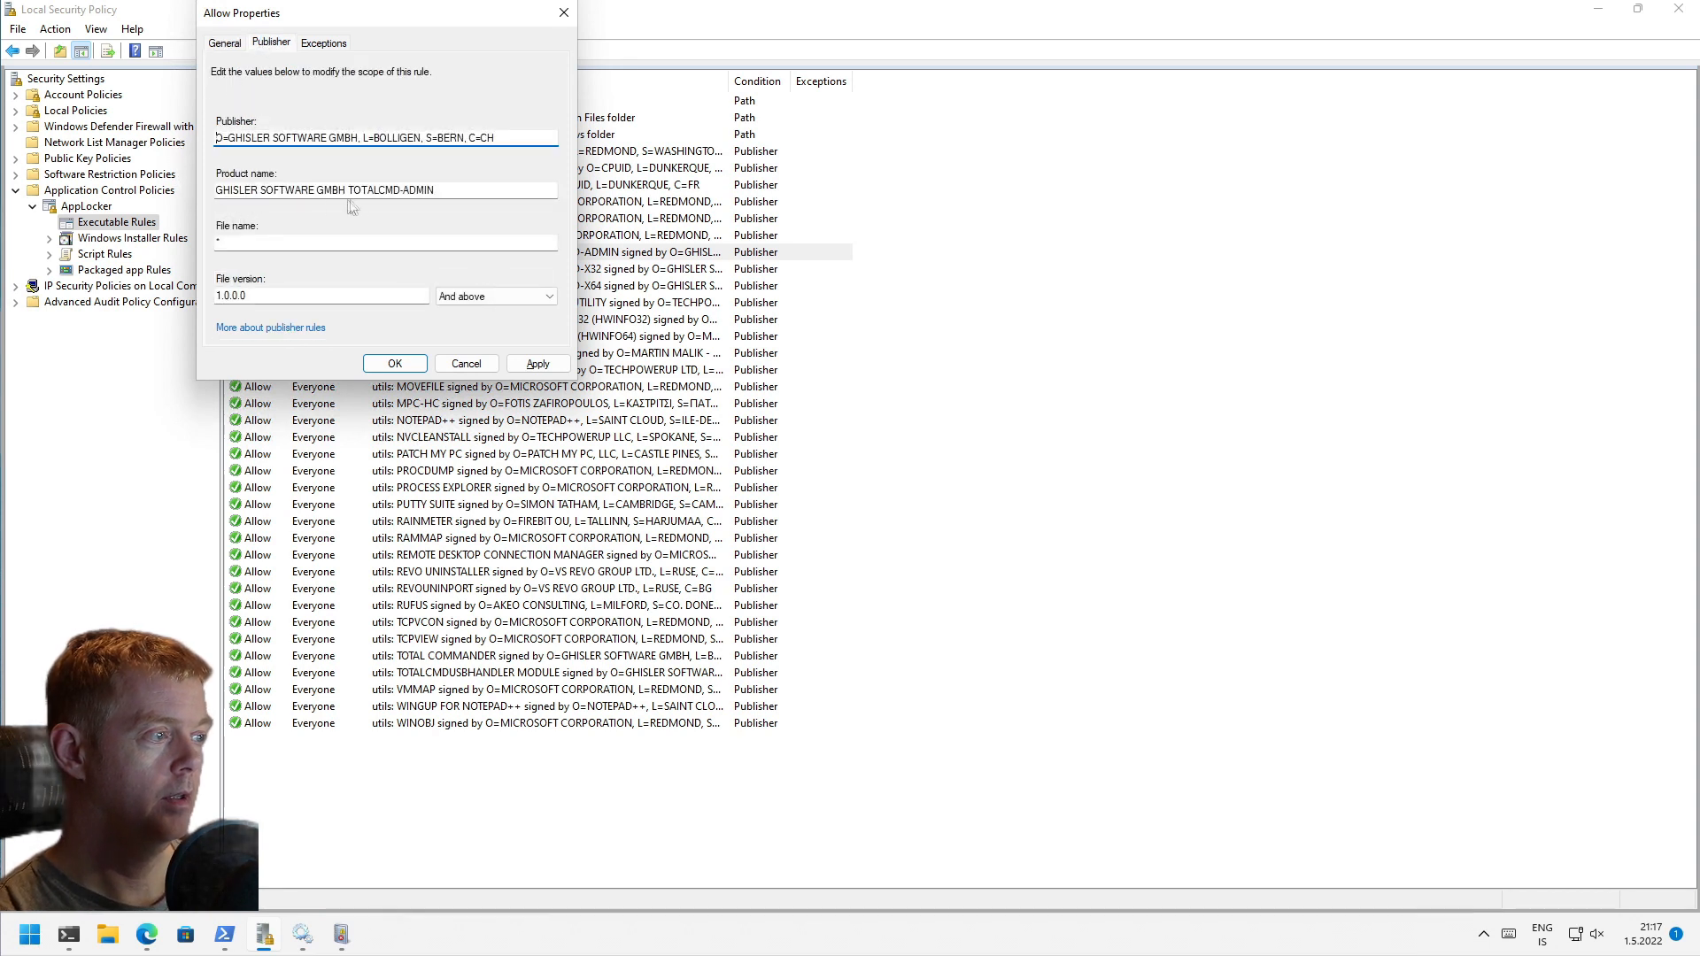
key(Tab)
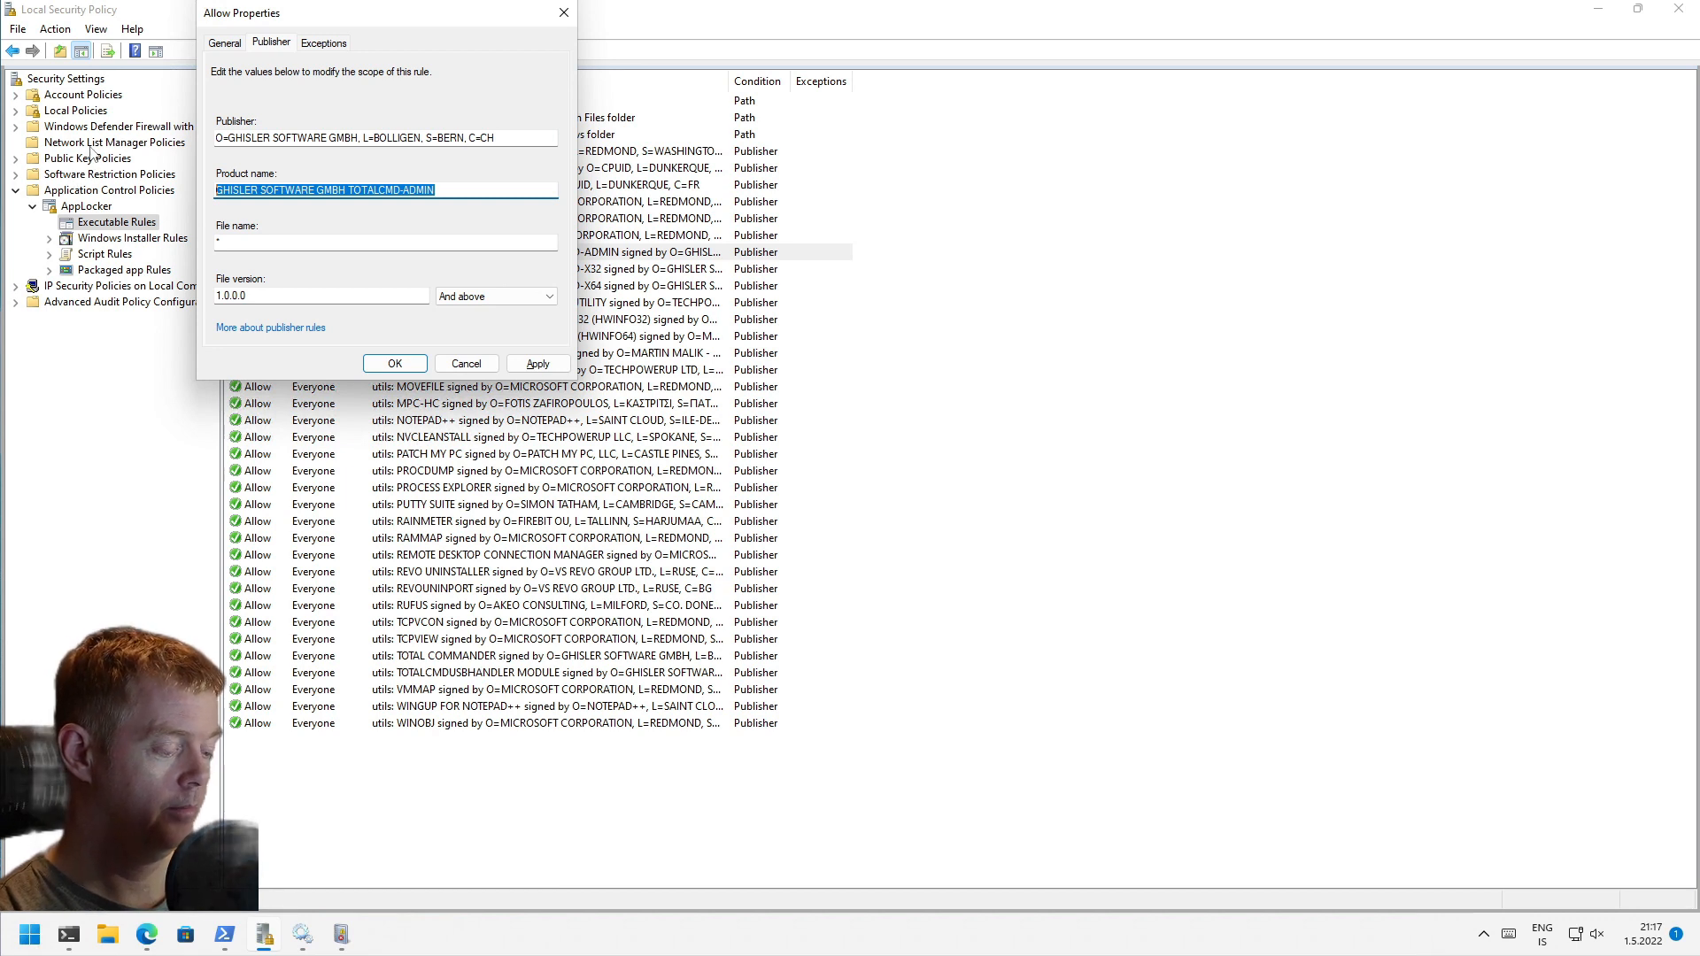
text(ö)
key(BackSpace)
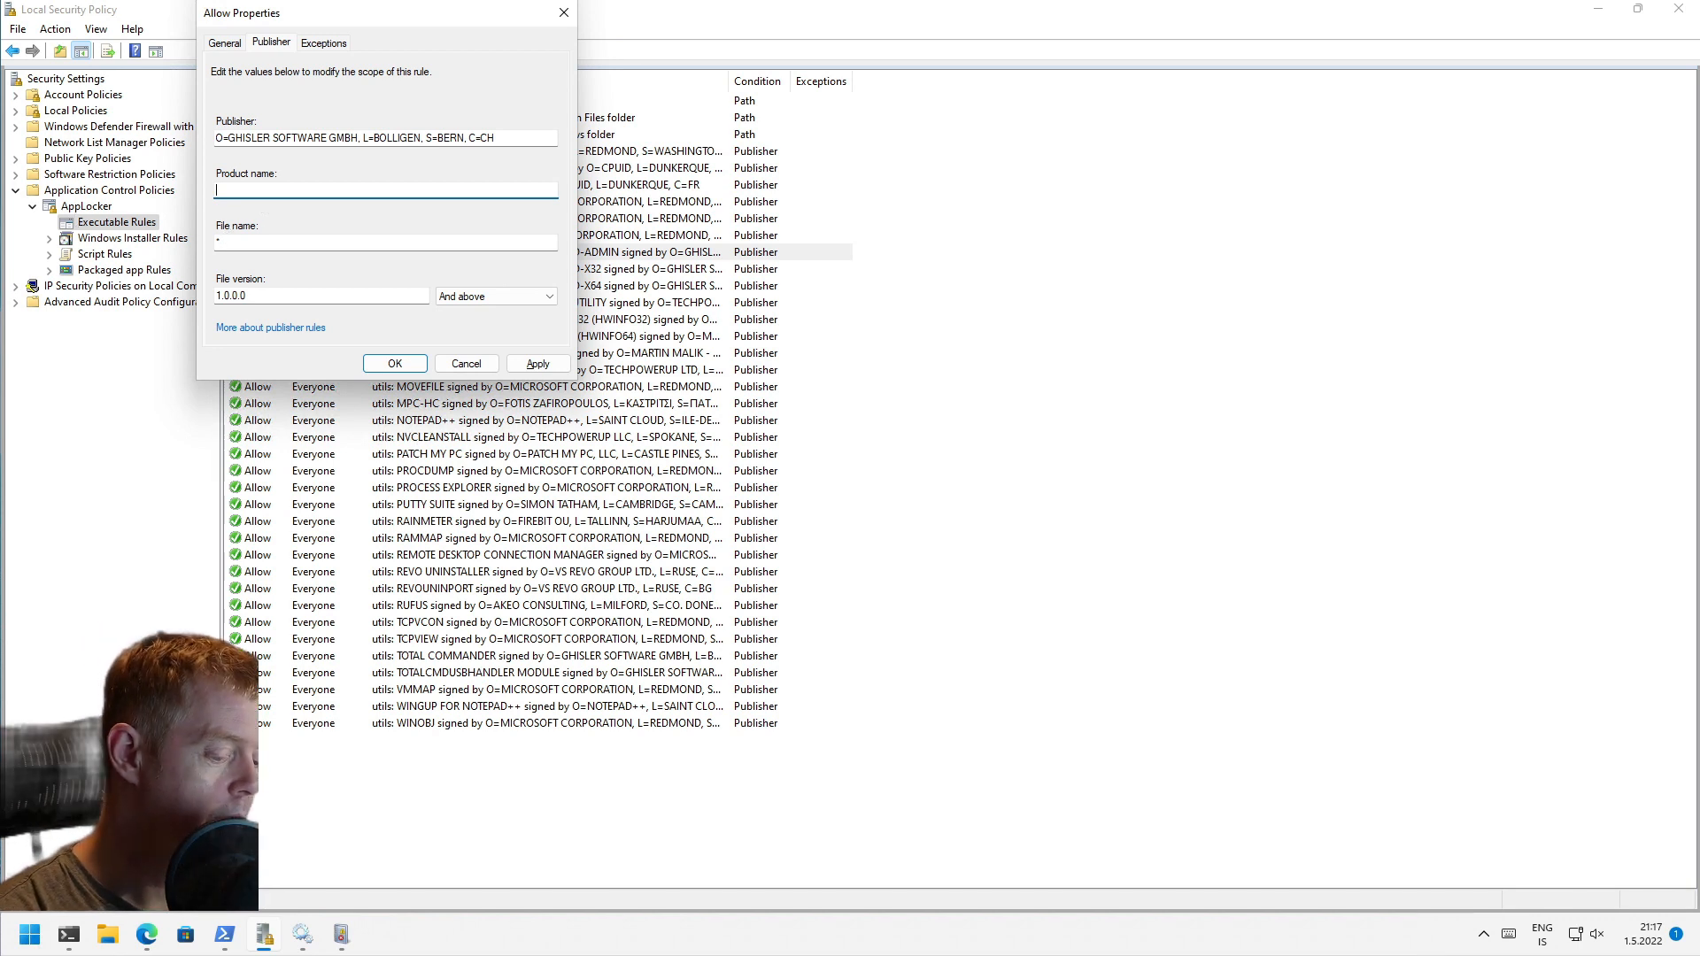
key(Tab)
key(Tab)
text(*)
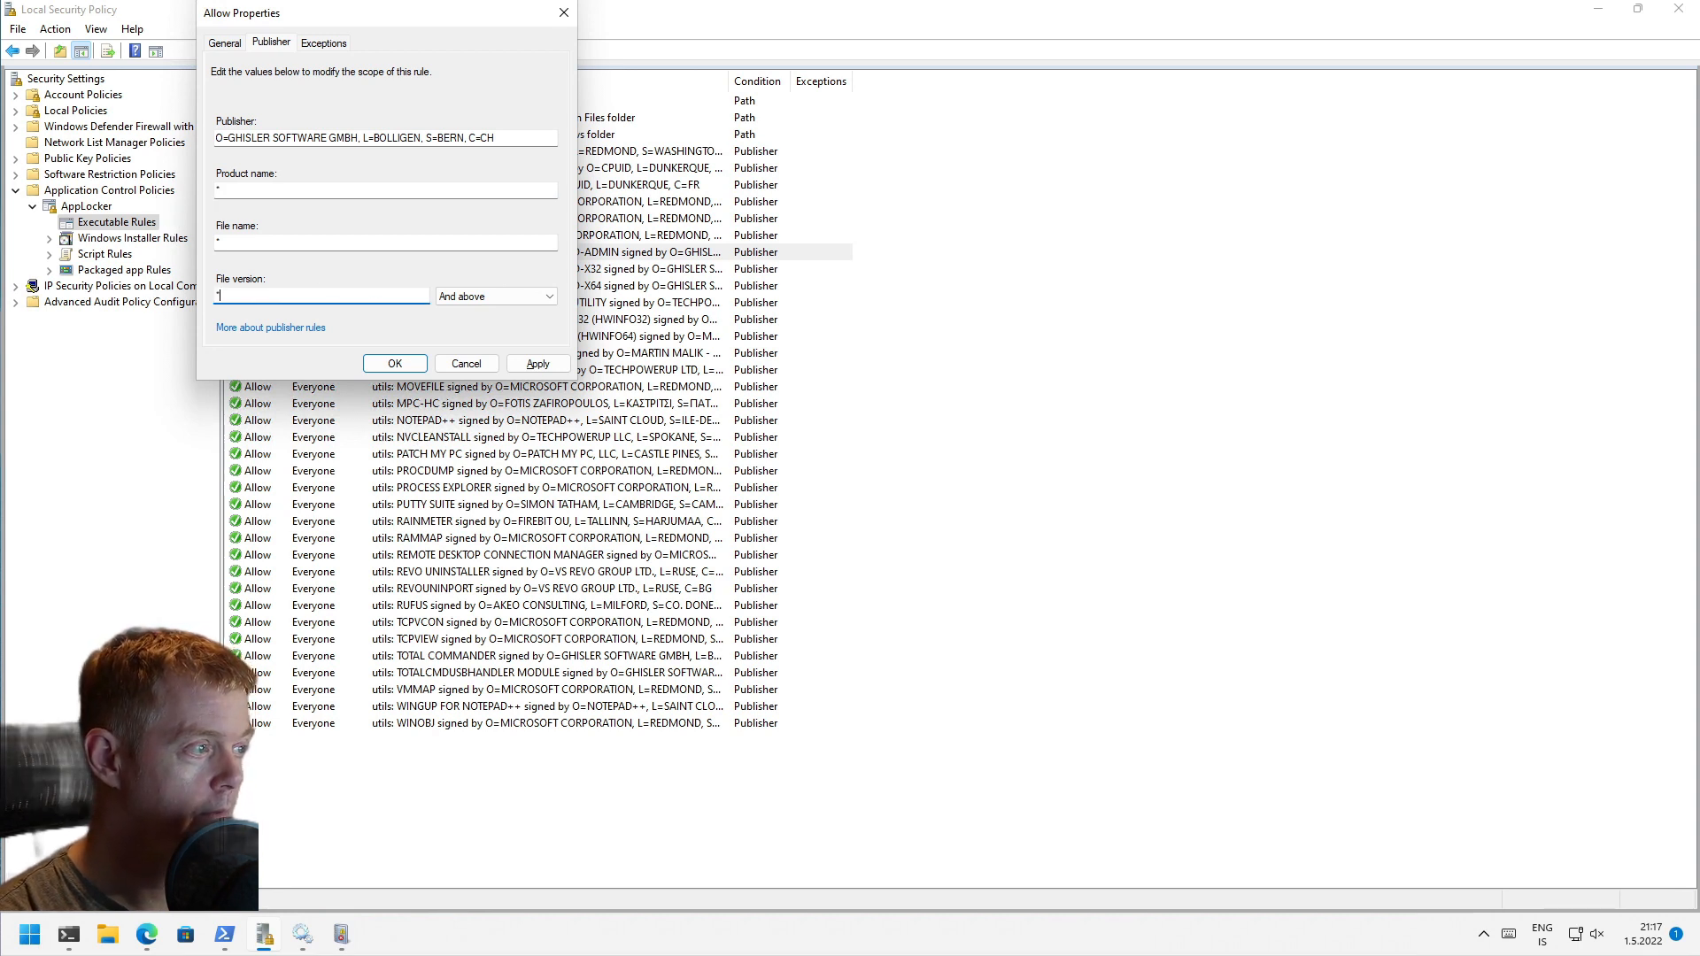
click(395, 363)
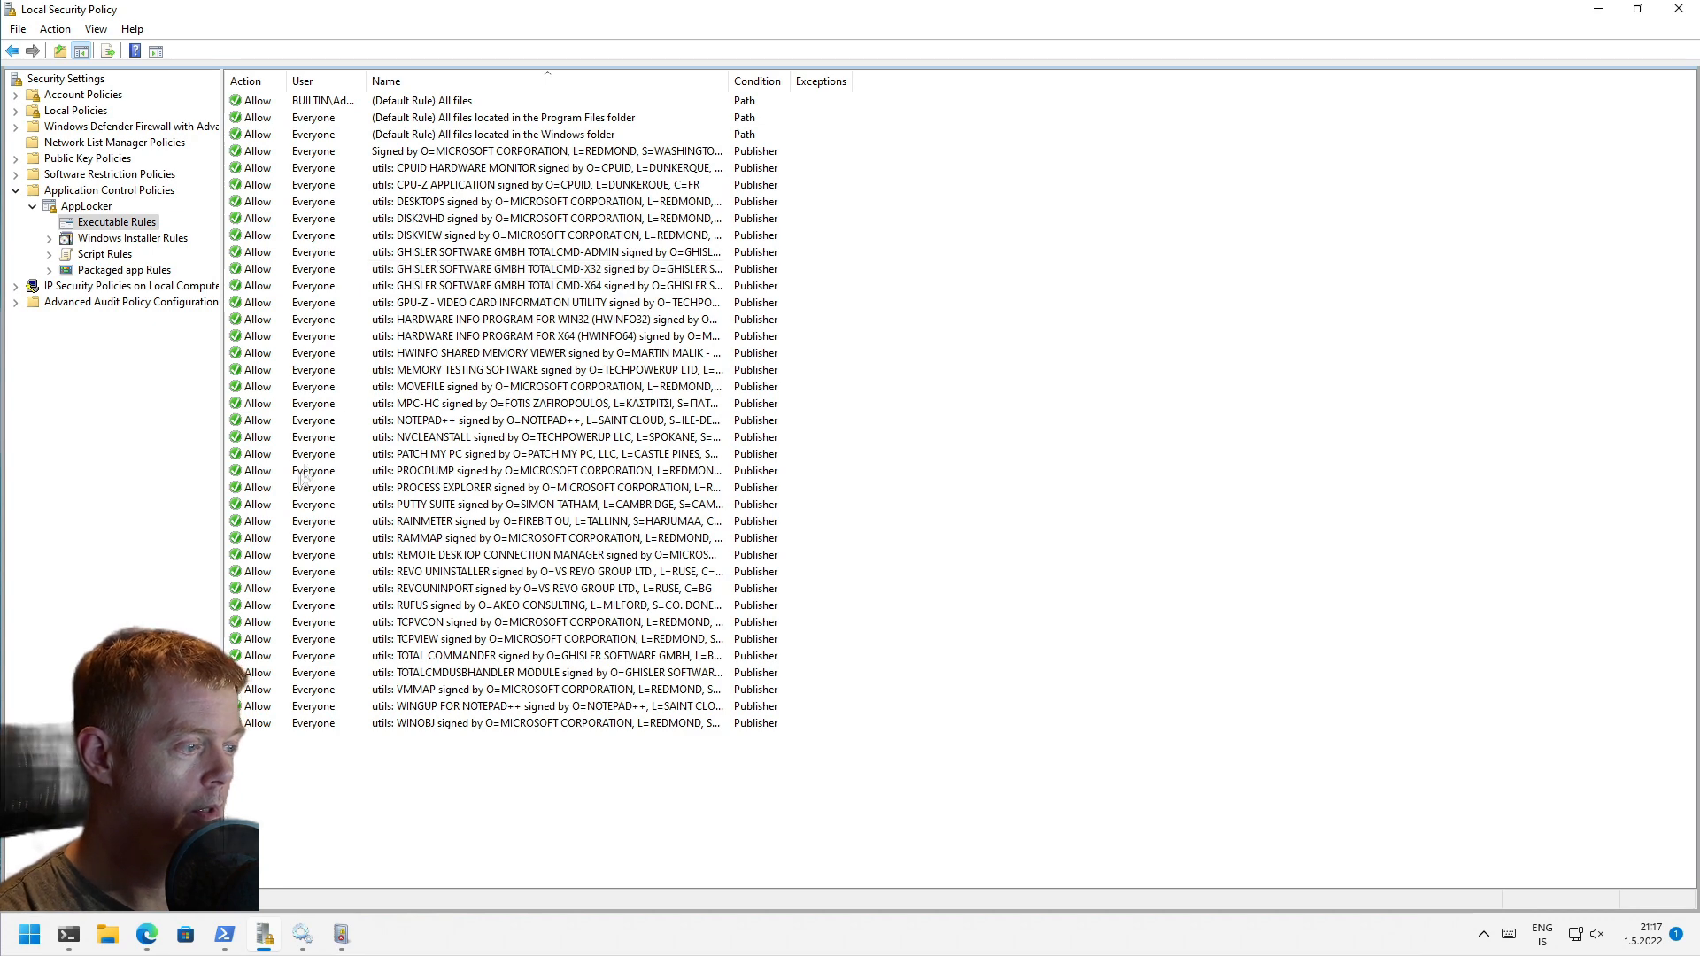
Step: Set the file version of the TOTAL COMMANDER publisher rule to * and save the rule
double_click(406, 655)
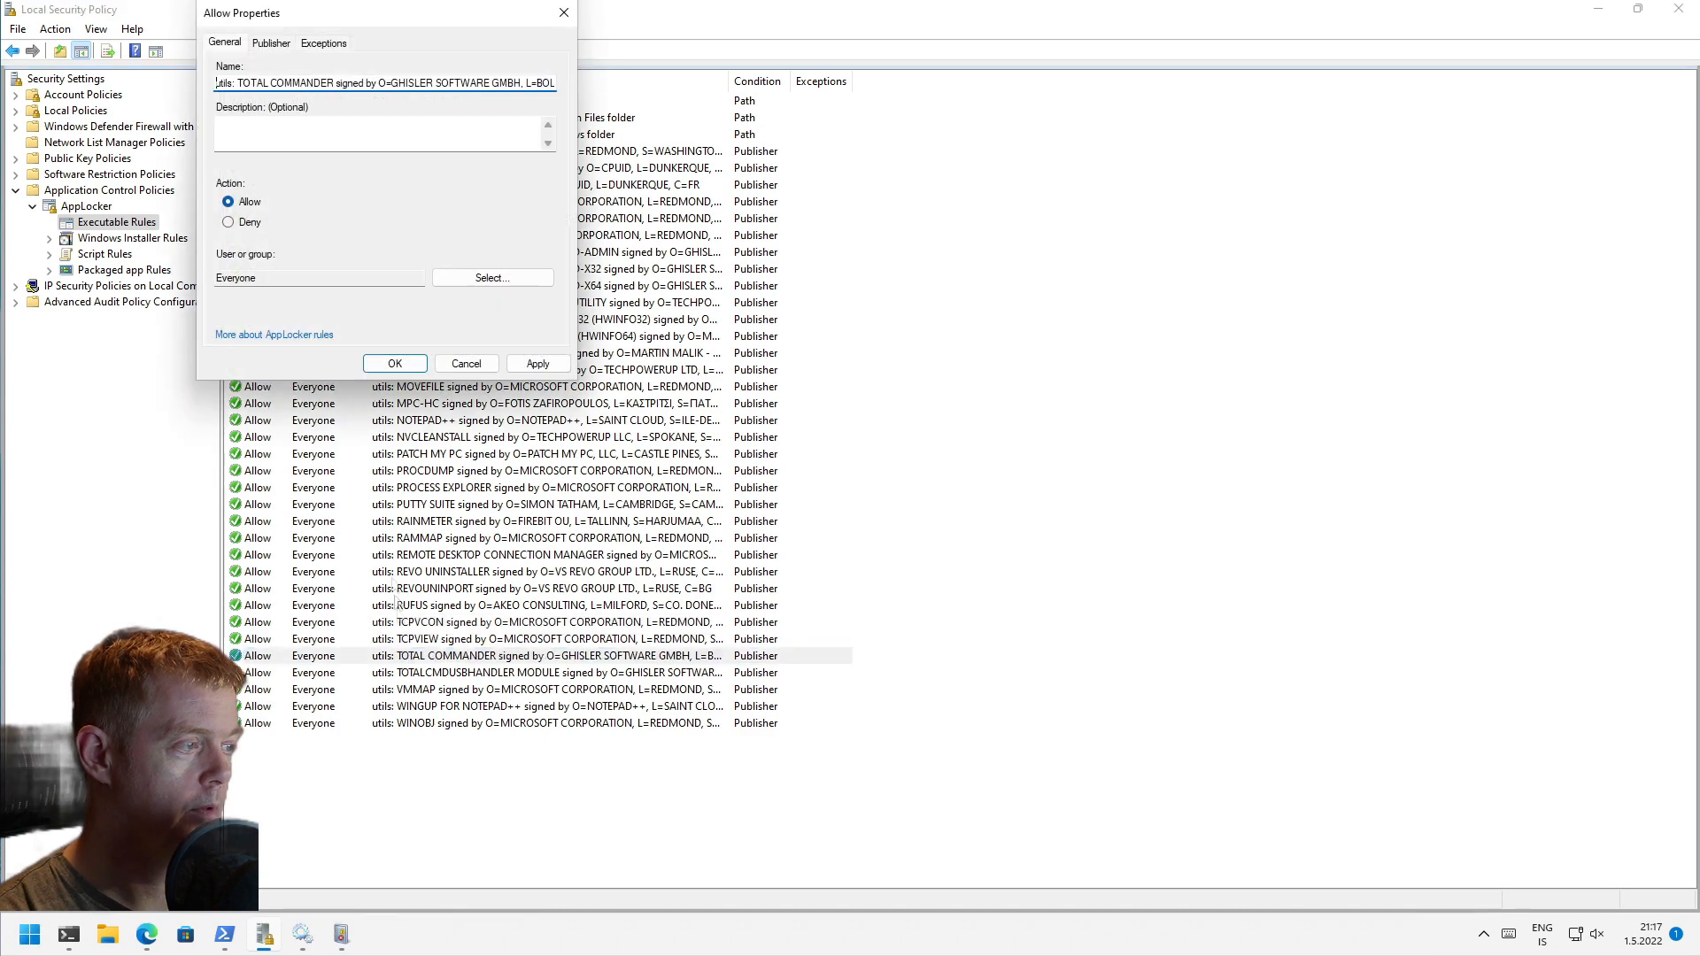
click(266, 46)
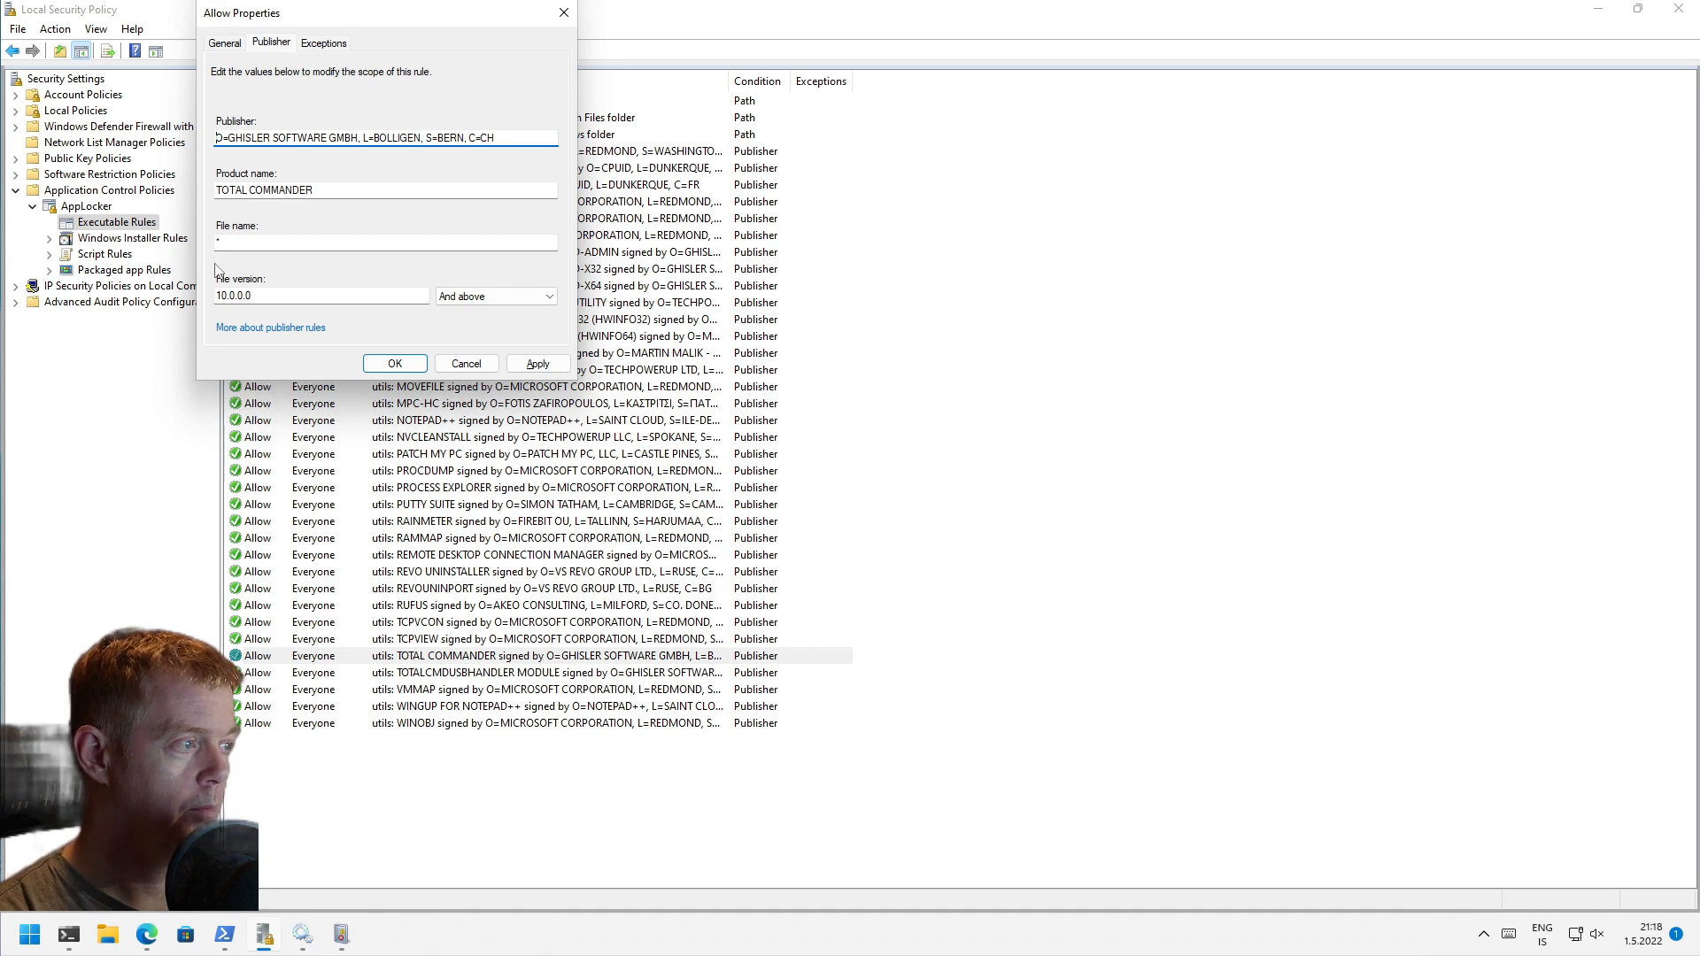
drag(266, 296, 142, 280)
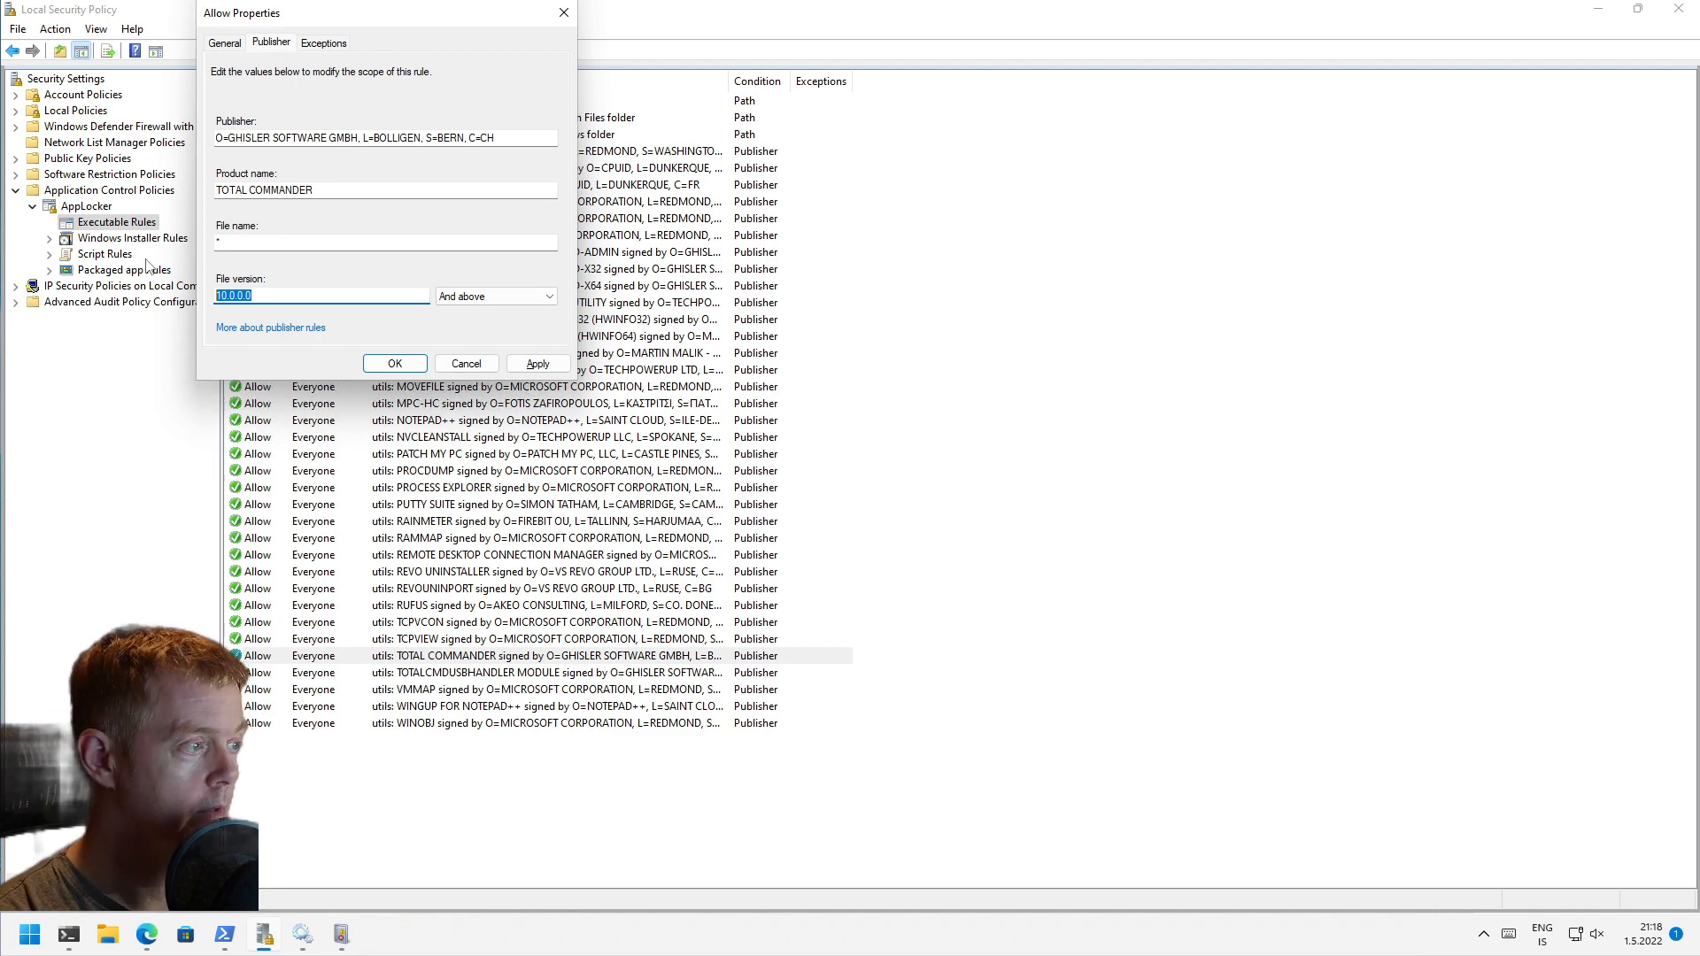
text(1)
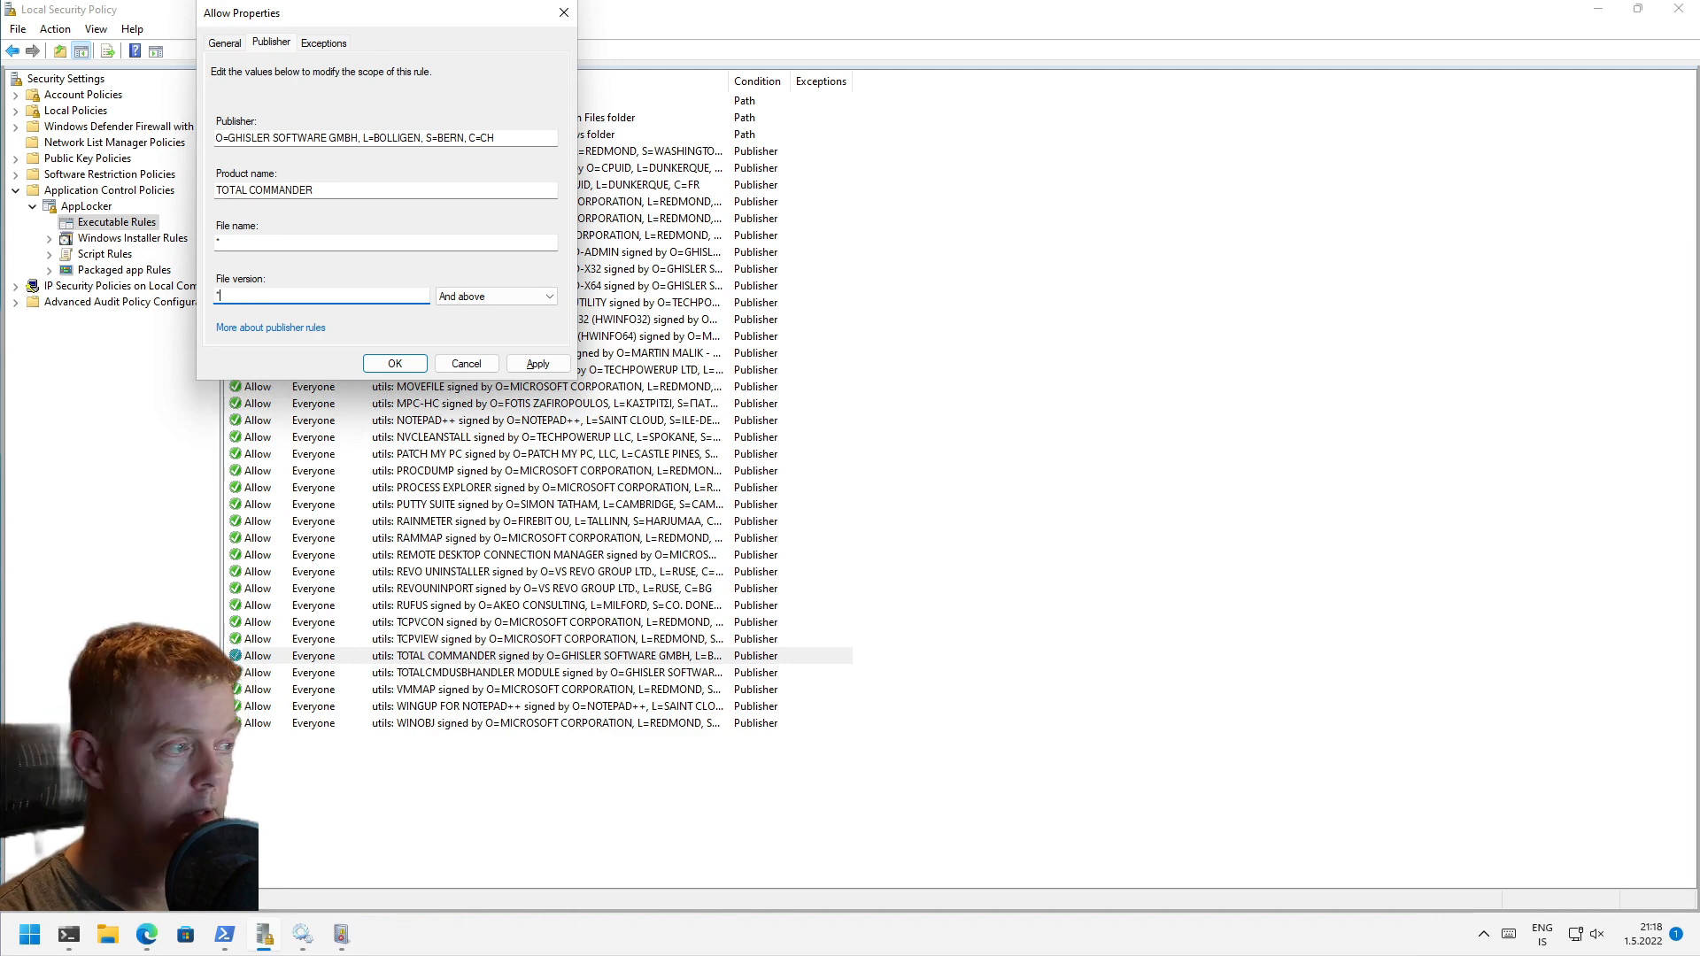
key(Return)
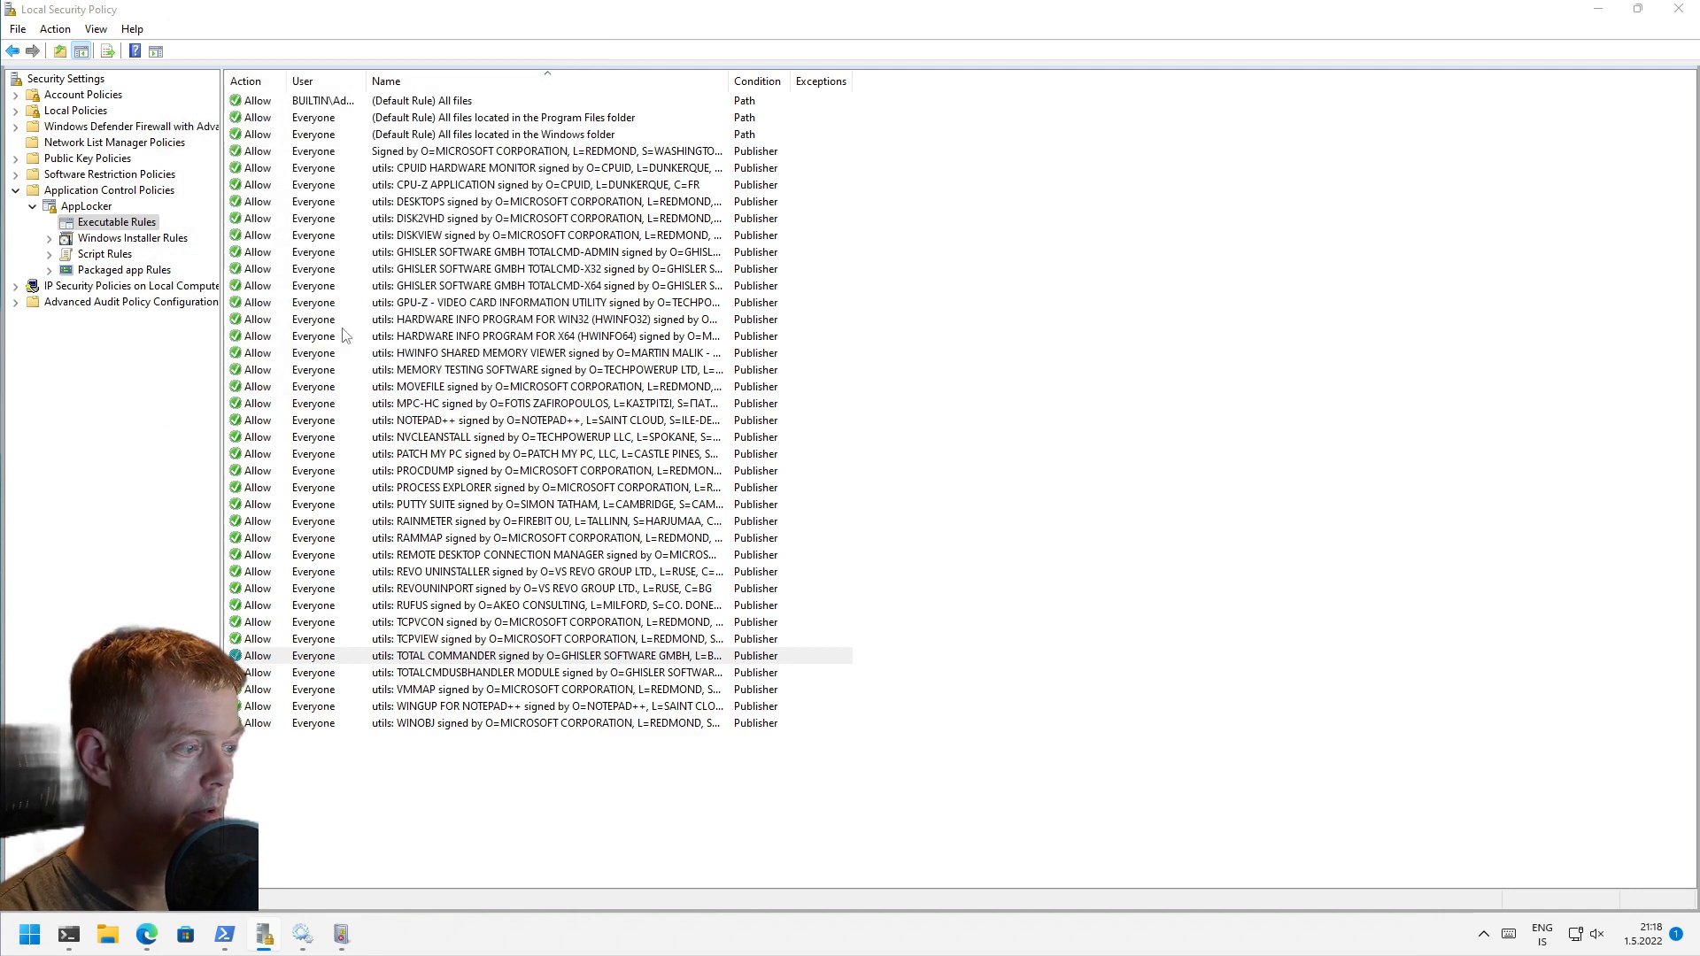
click(235, 646)
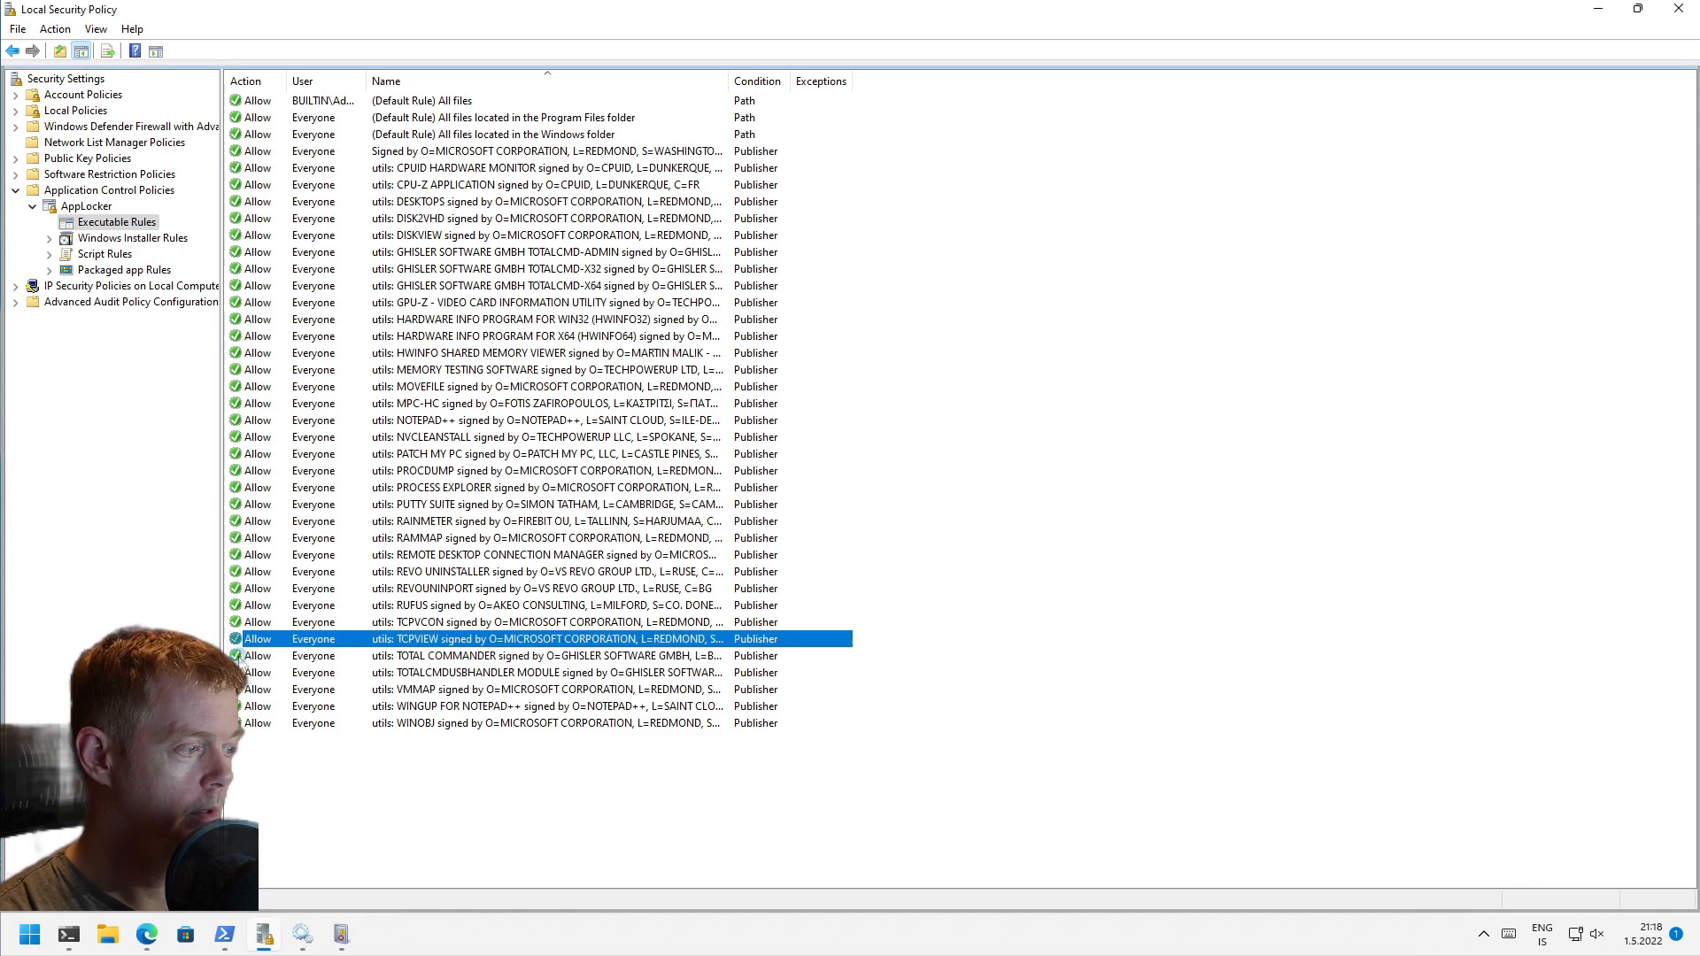
double_click(235, 655)
click(394, 364)
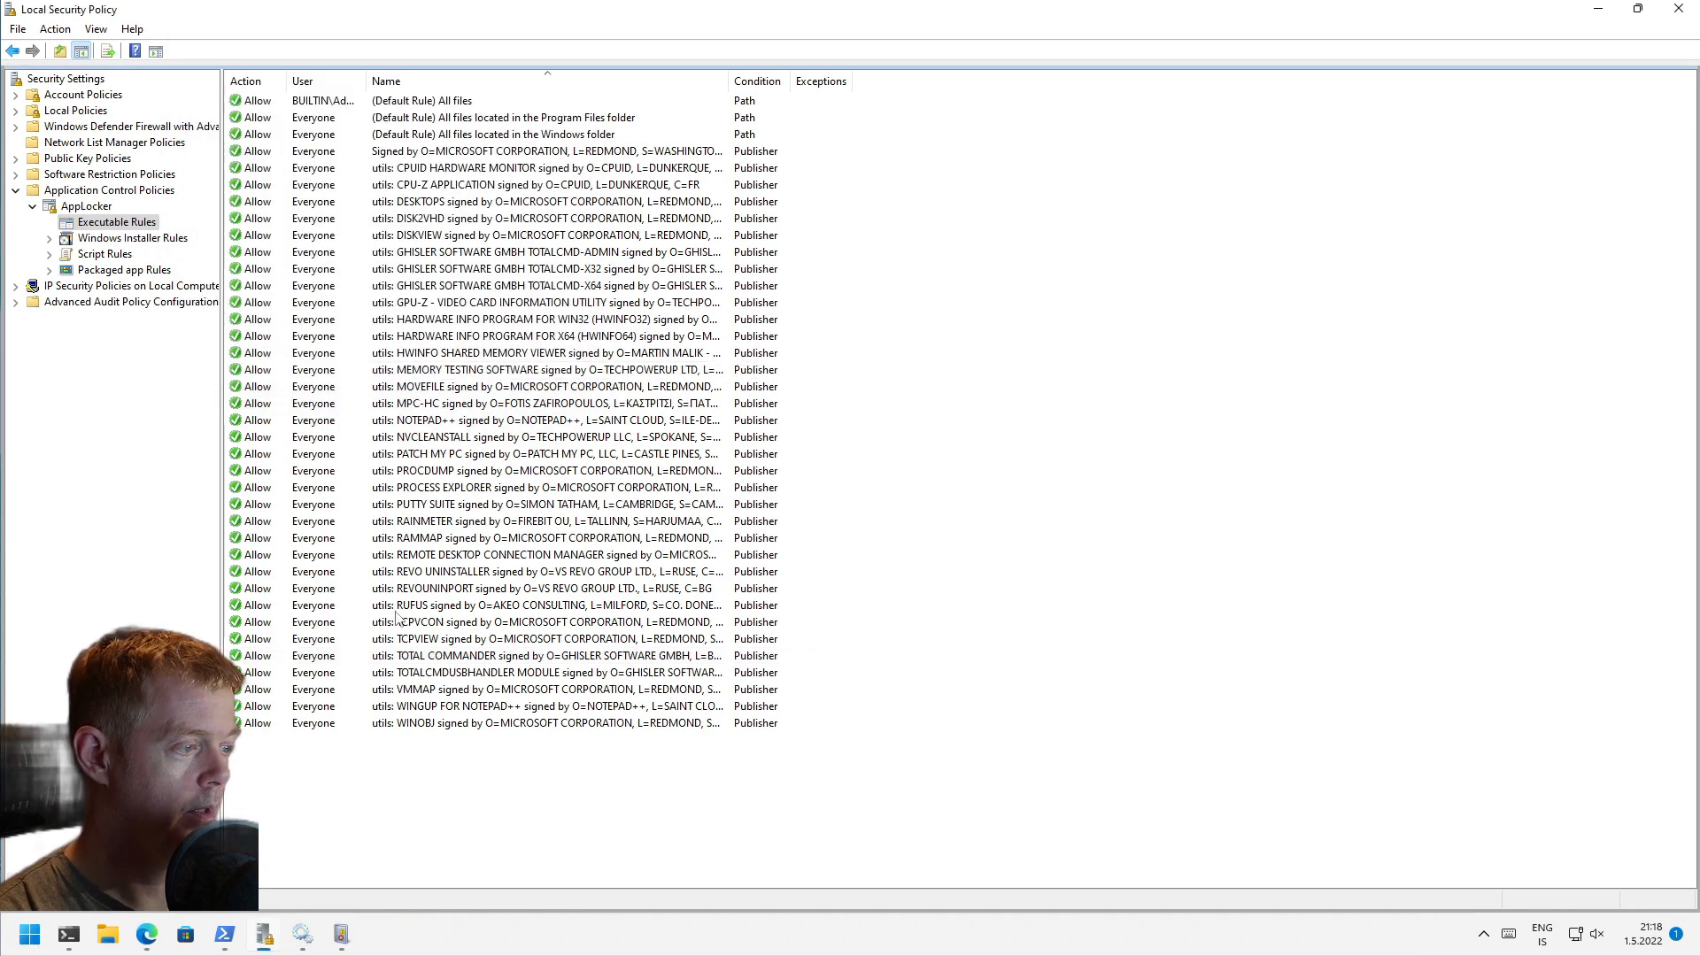
Step: Delete the generated publisher rules below TOTAL COMMANDER, from TOTALCMDUSBHANDLER MODULE through WINOBJ
click(357, 675)
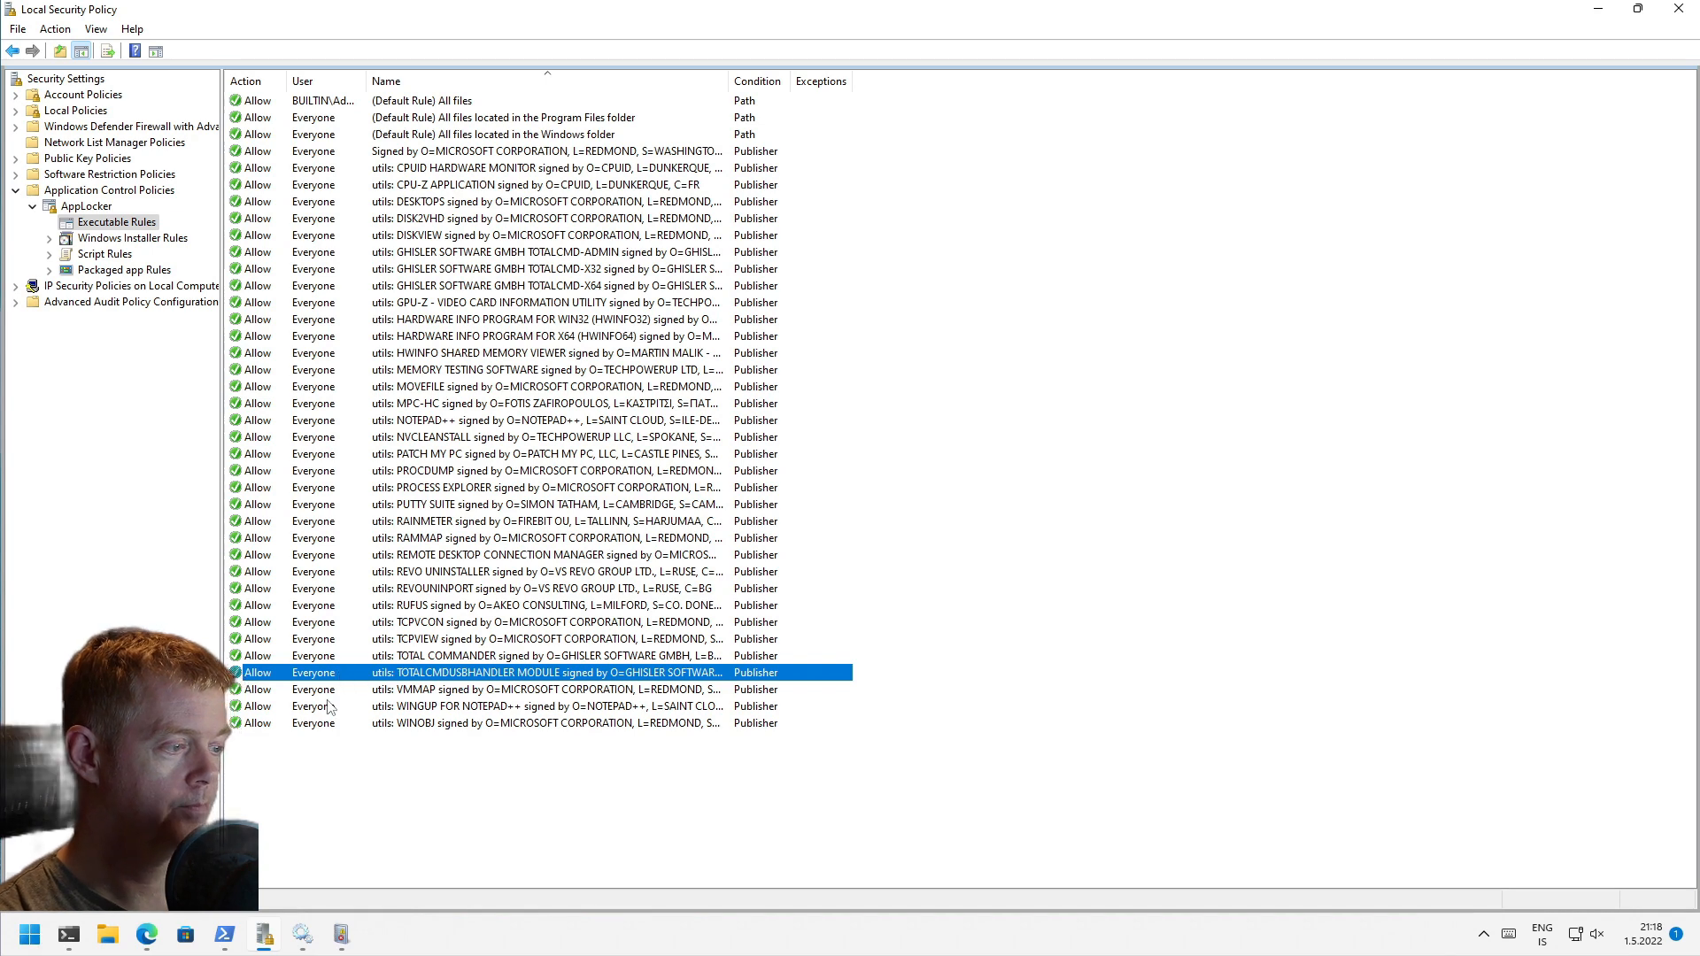
key(shift+Down)
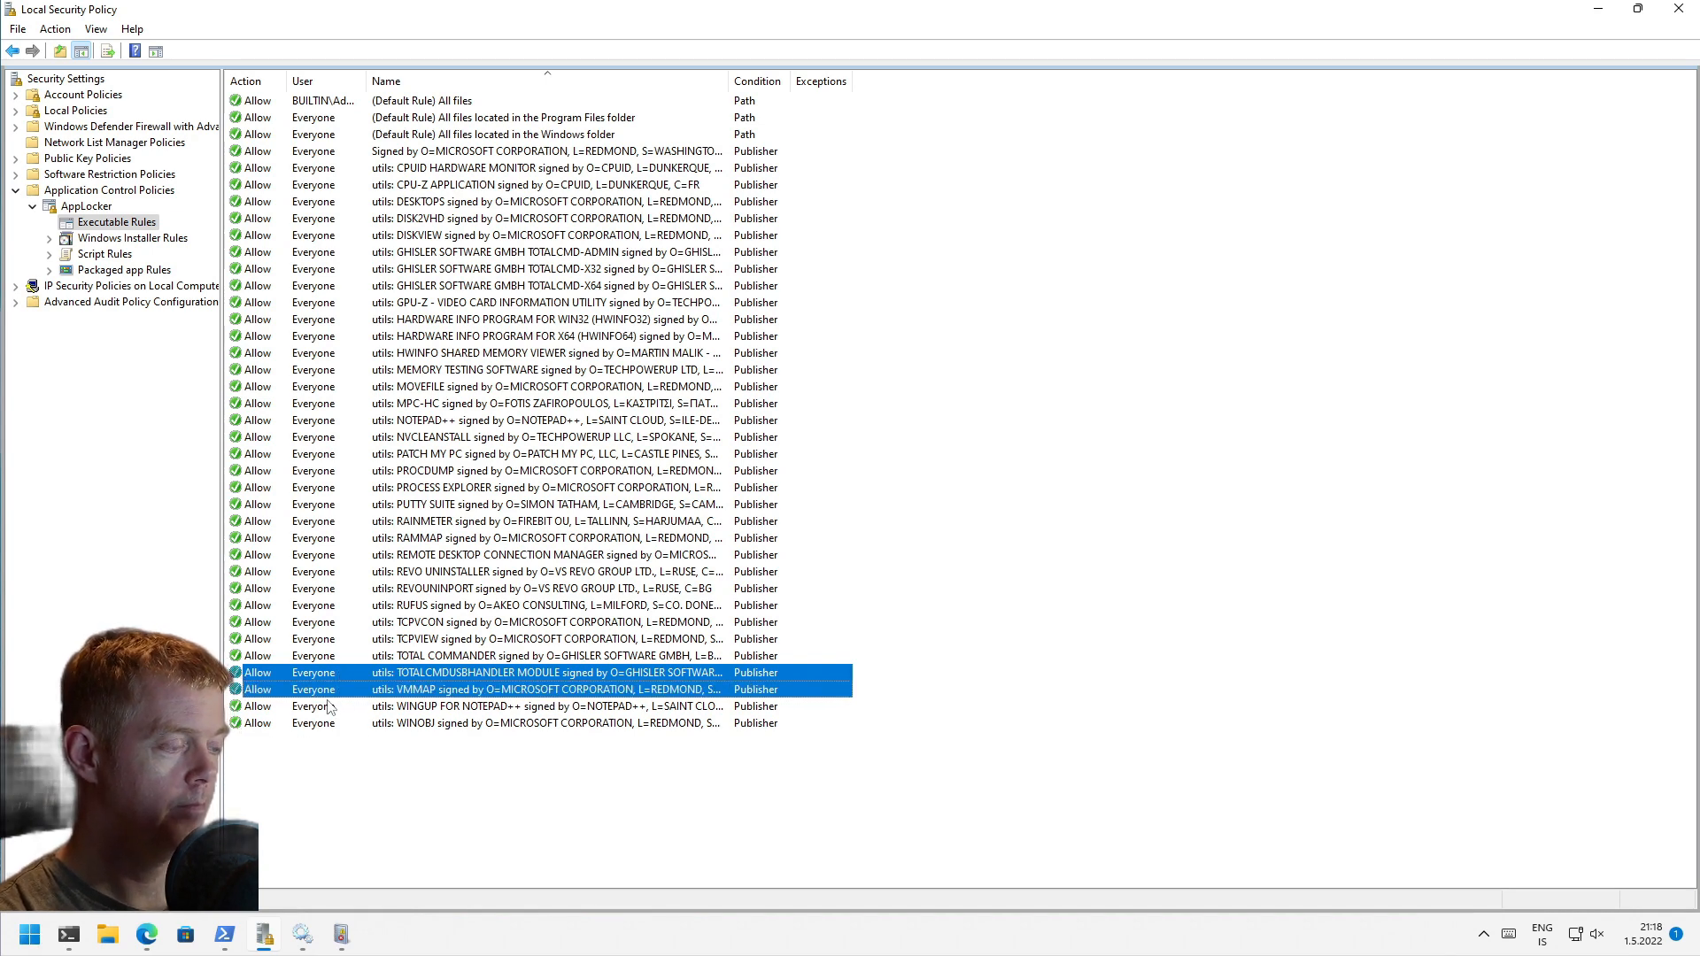
key(shift+Down)
key(shift+Down)
key(Delete)
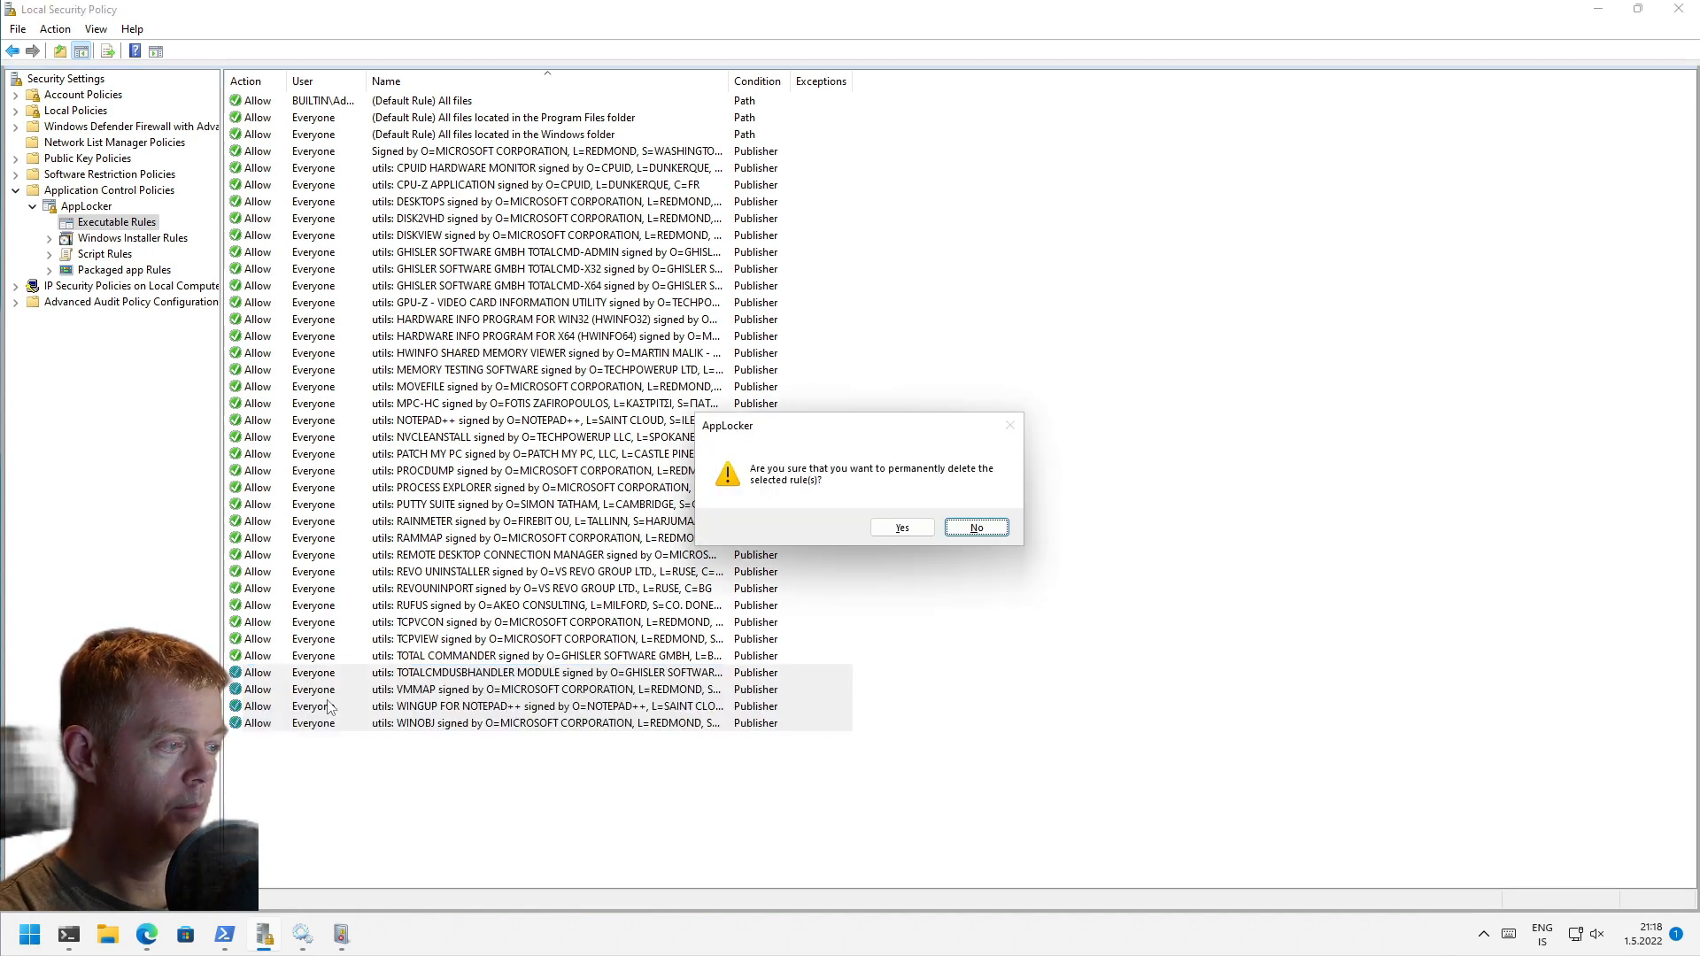
key(Escape)
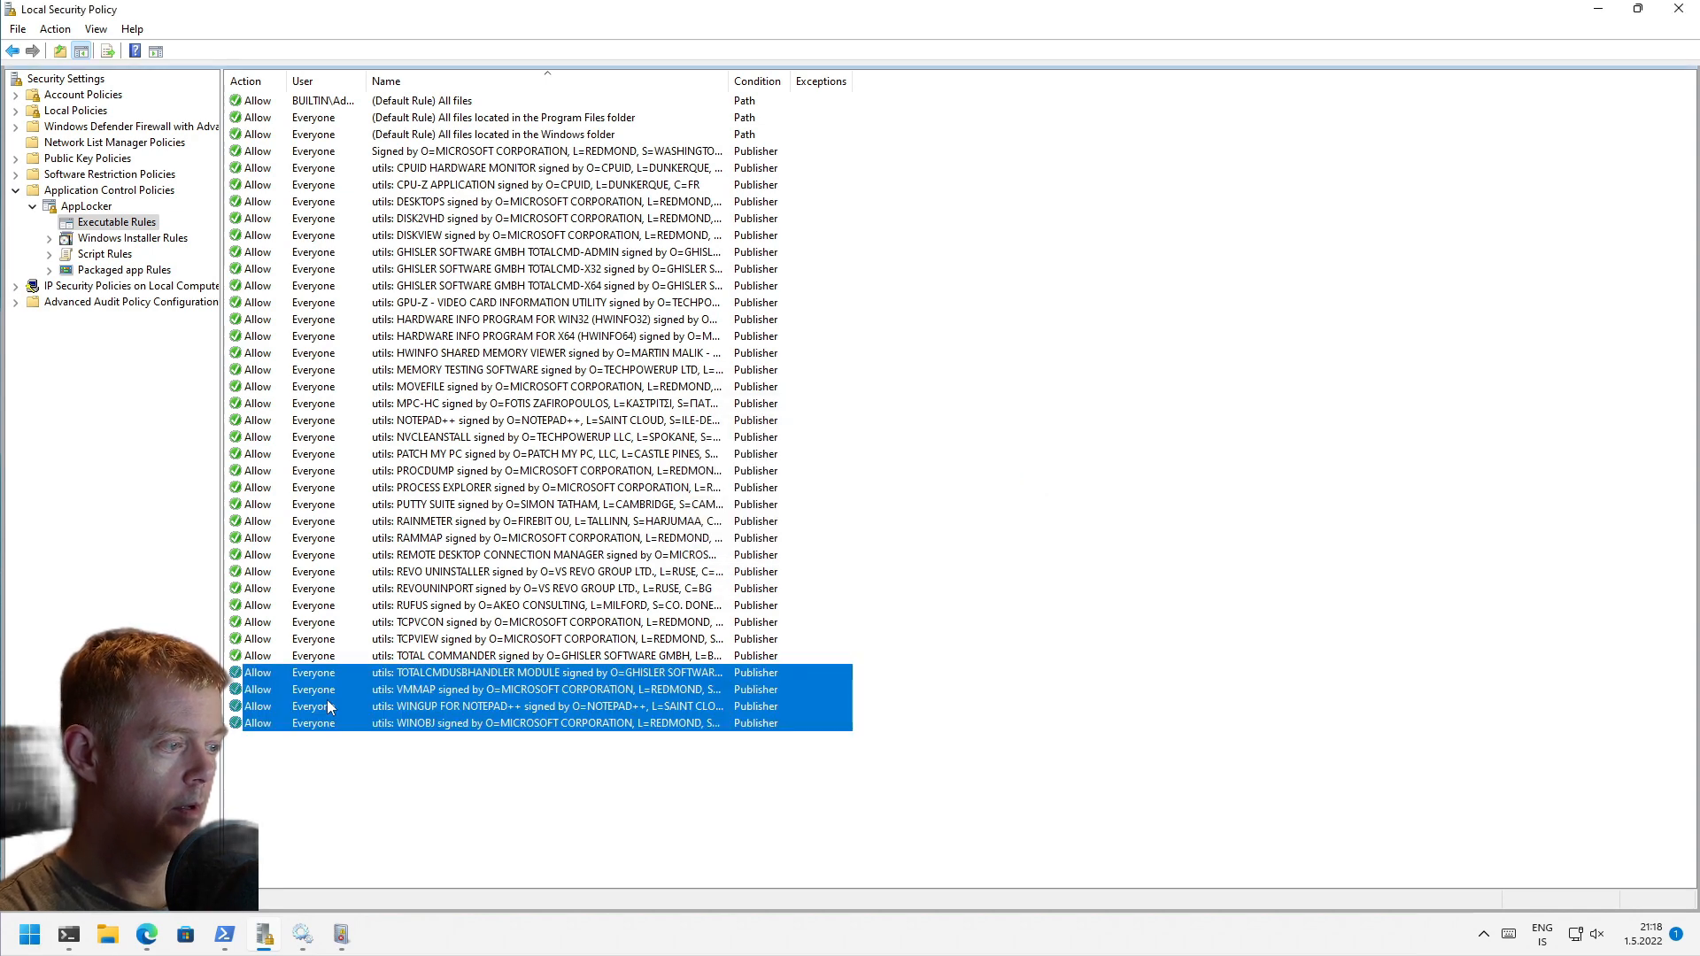
key(Delete)
key(Return)
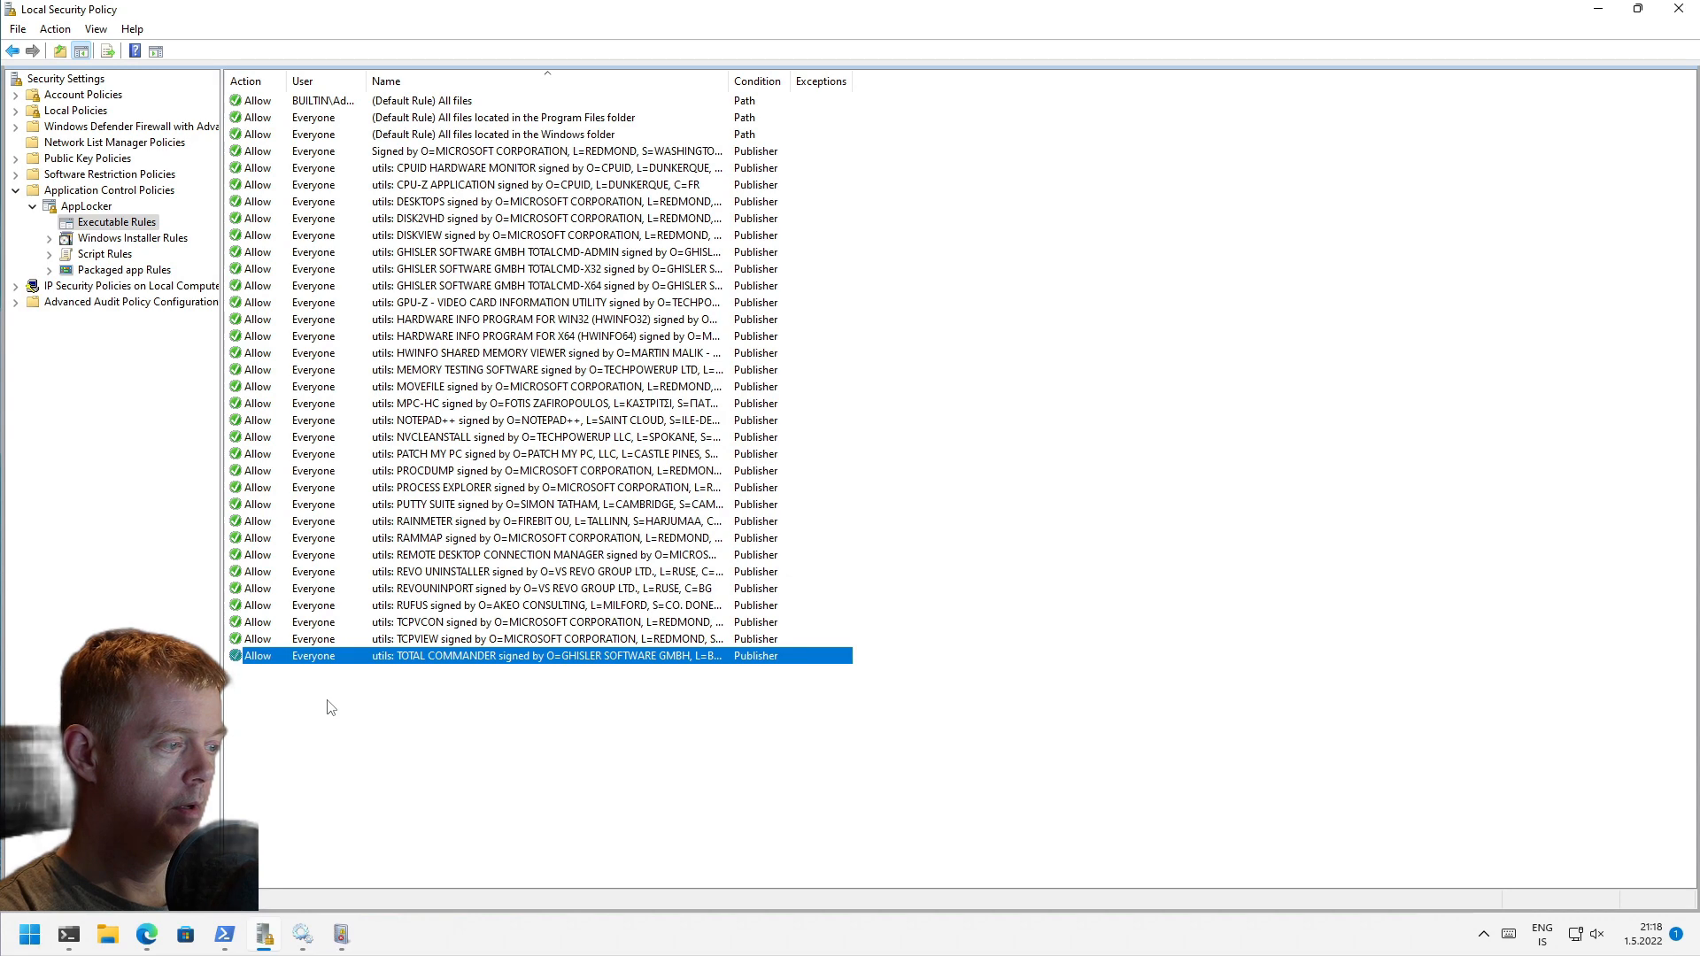
Step: Delete the generated publisher rules from CPUID HARDWARE MONITOR through TCPVIEW, keeping the TOTAL COMMANDER rule
key(Up)
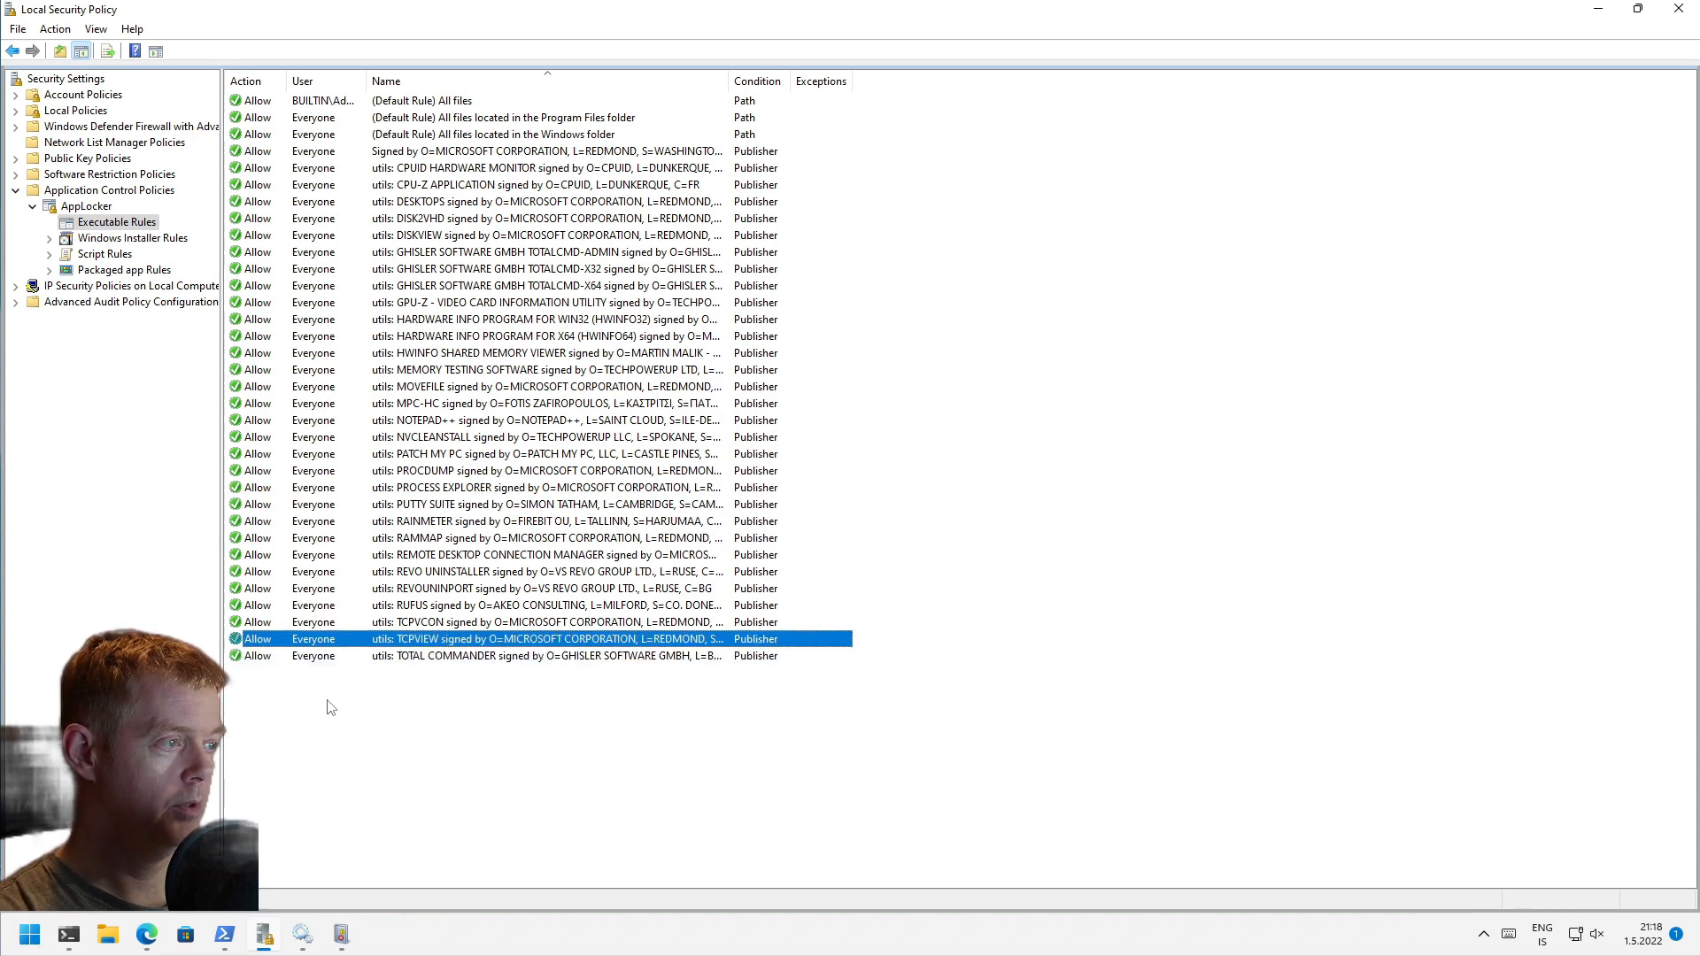
key(shift+Up)
key(shift+Up)
key(shift+Up)
key(shift+Up)
key(shift+Up)
key(shift+Up)
key(shift+Up)
key(shift+Up)
key(shift+Up)
key(shift+Up)
key(shift+Up)
key(shift+Up)
key(shift+Up)
key(shift+Up)
key(shift+Up)
key(shift+Up)
key(shift+Up)
key(shift+Up)
key(shift+Up)
key(shift+Up)
key(shift+Up)
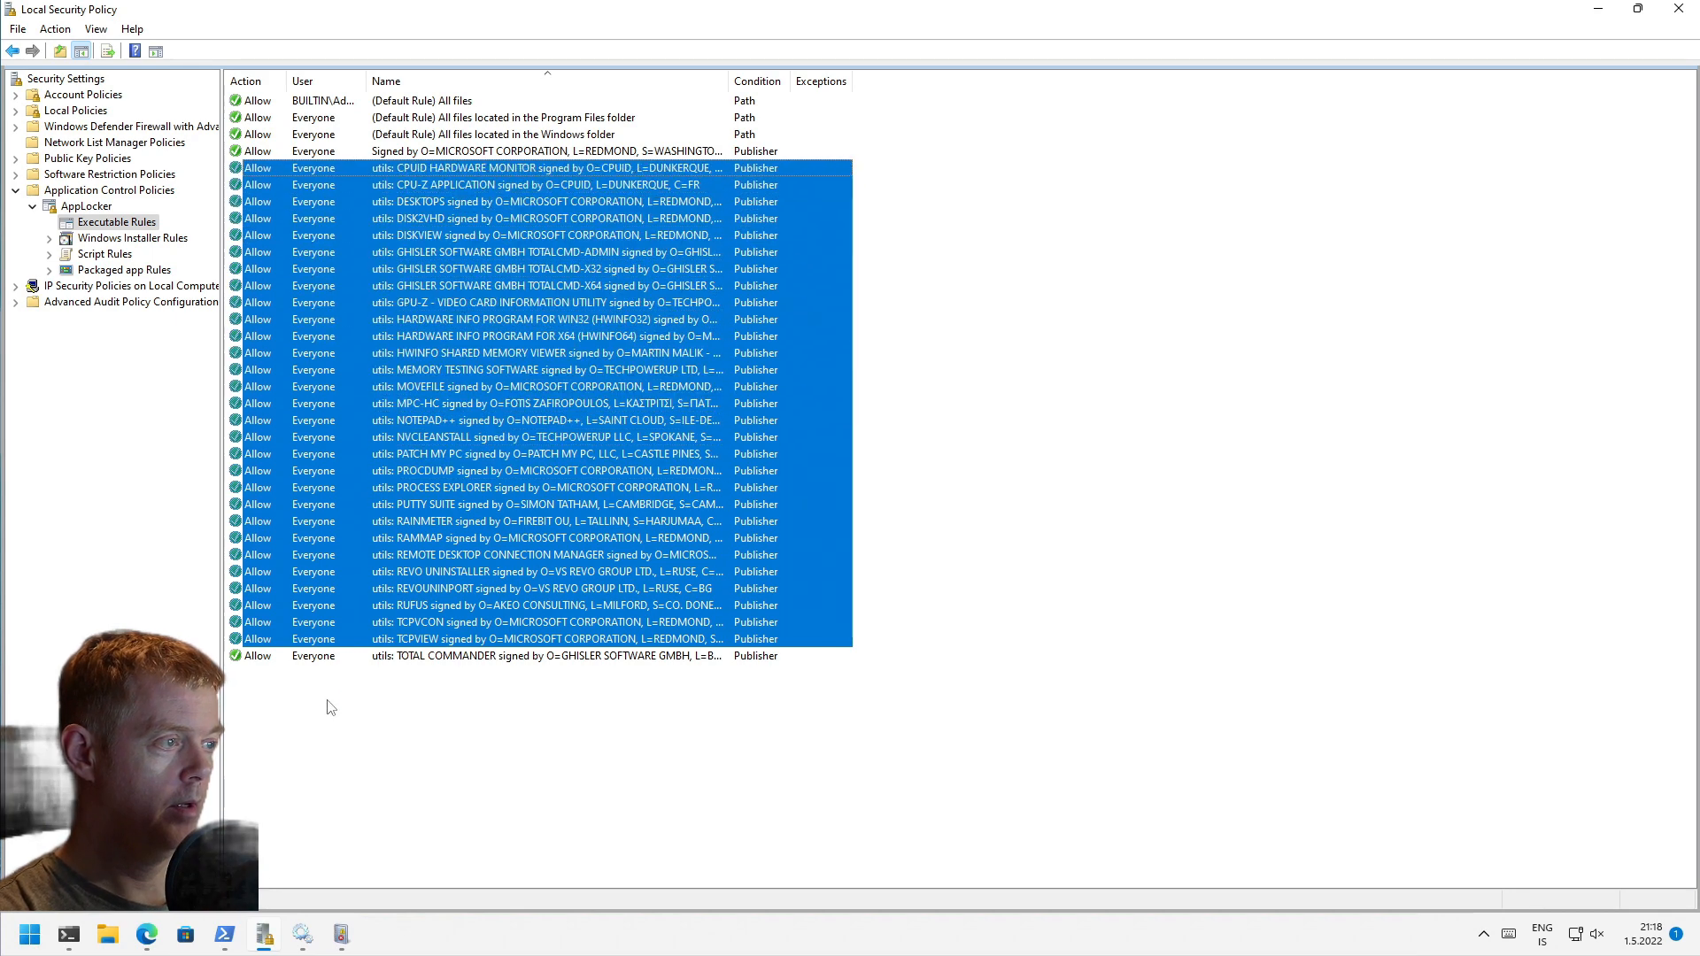
key(Delete)
key(Left)
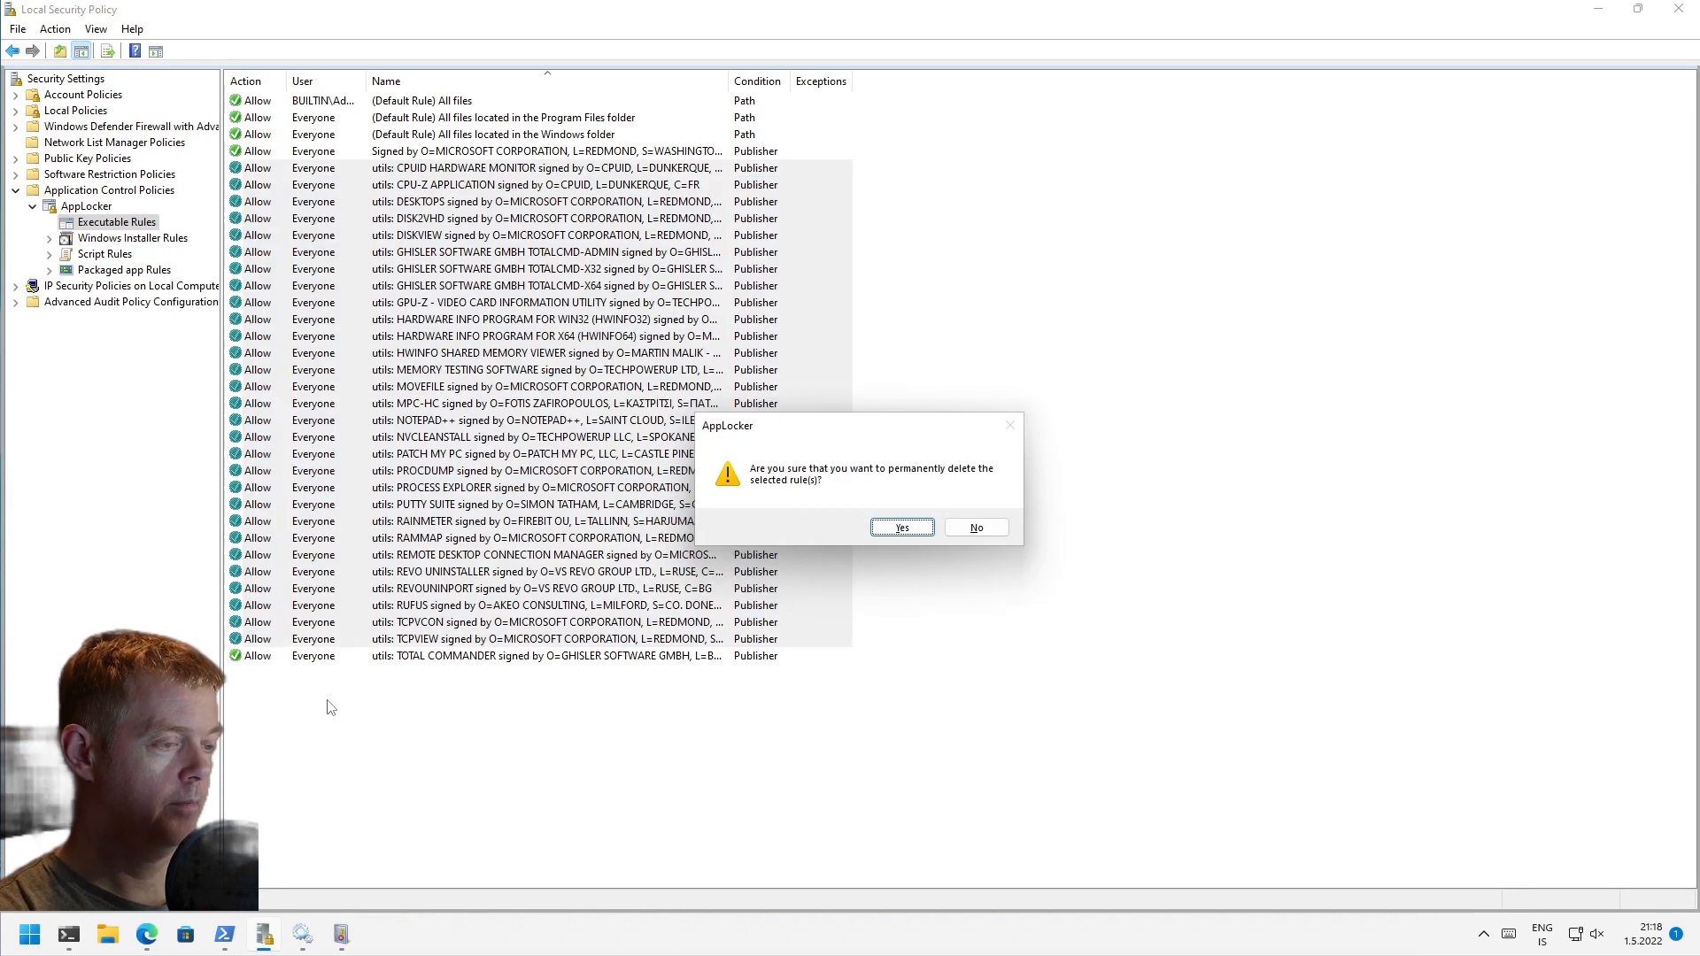
key(Return)
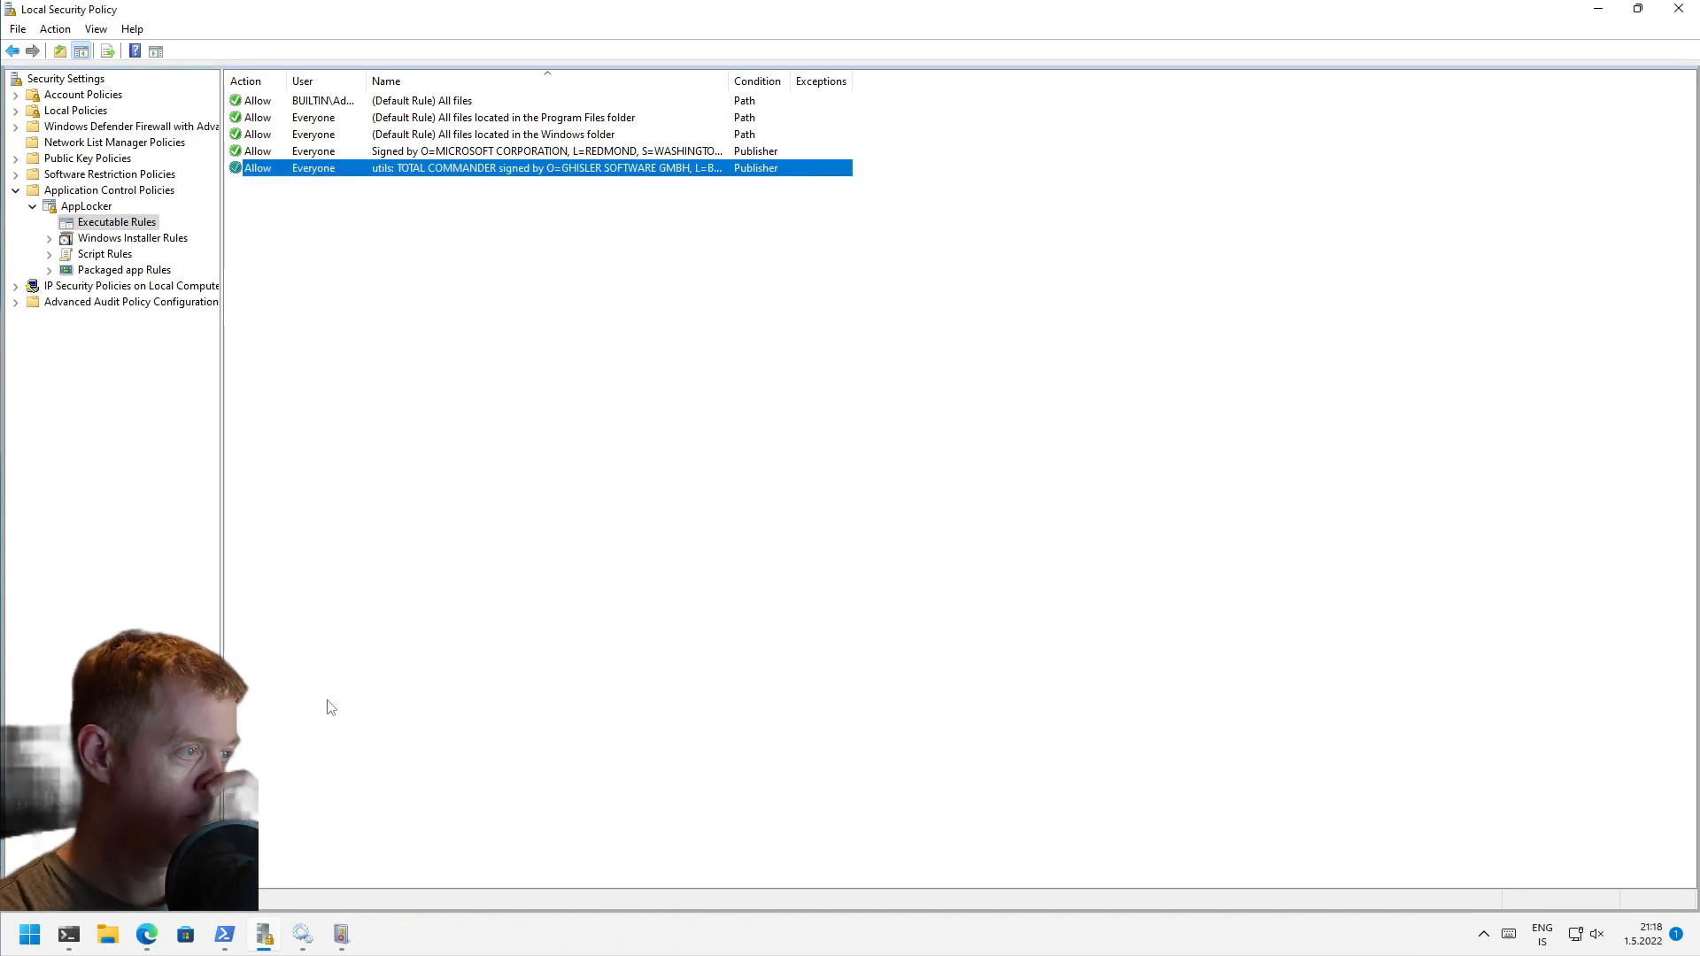
Step: Open the C:\utils\totalcmd folder in File Explorer
click(106, 931)
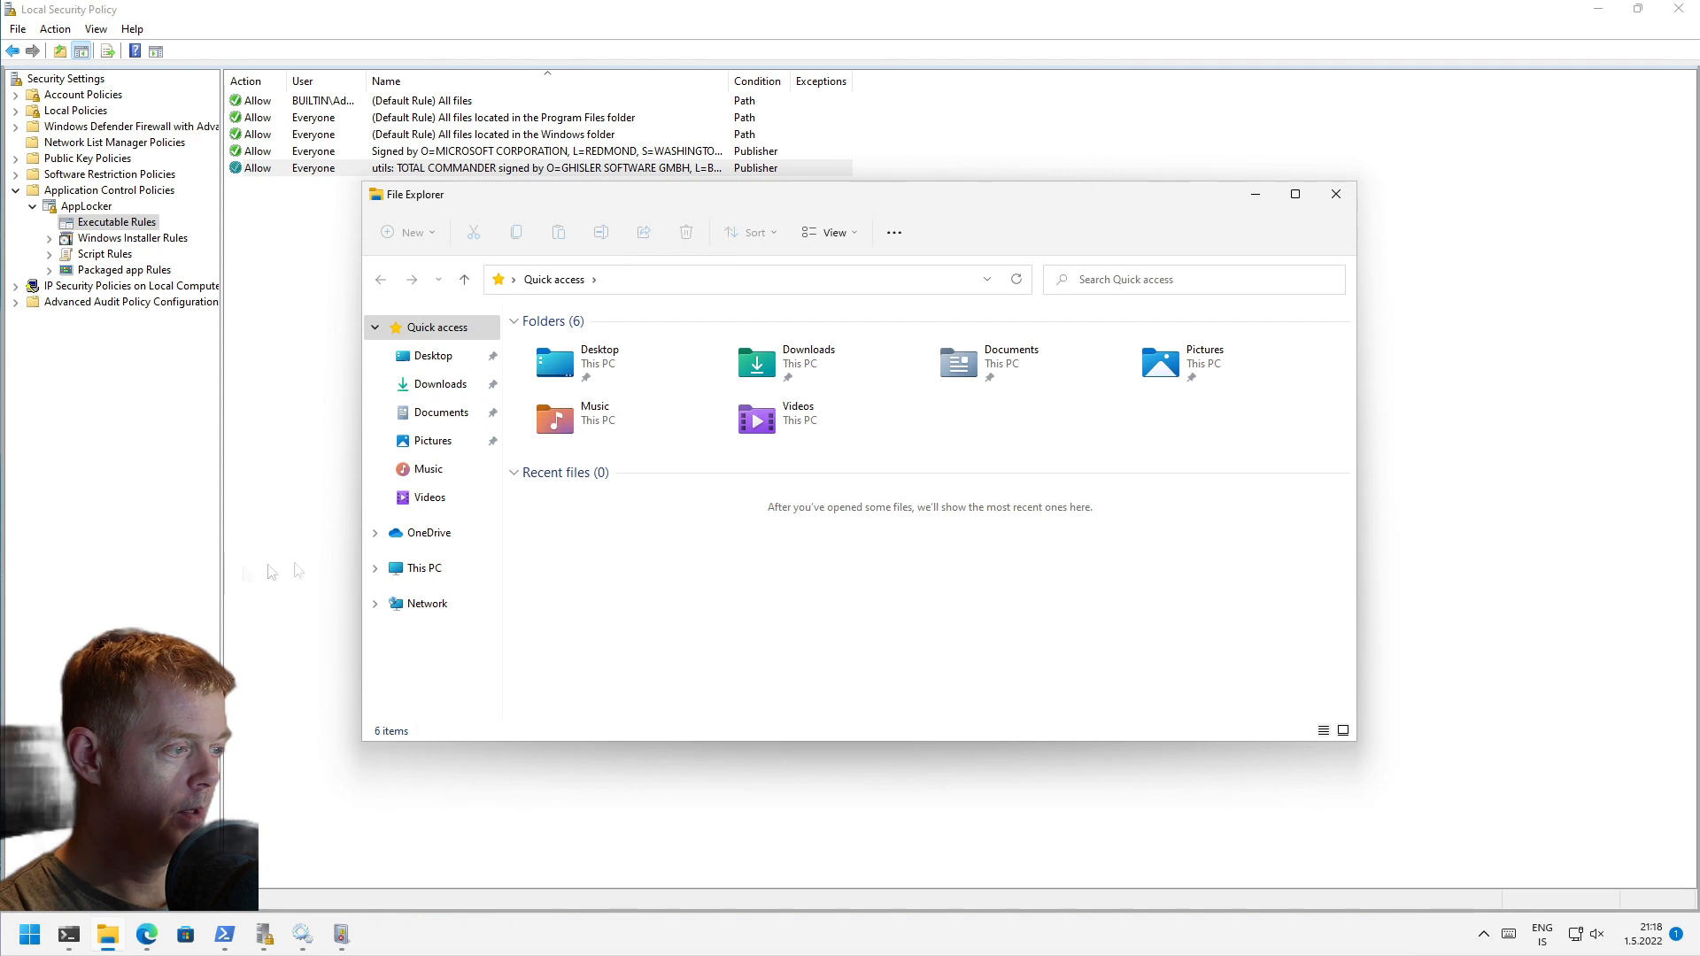
click(440, 567)
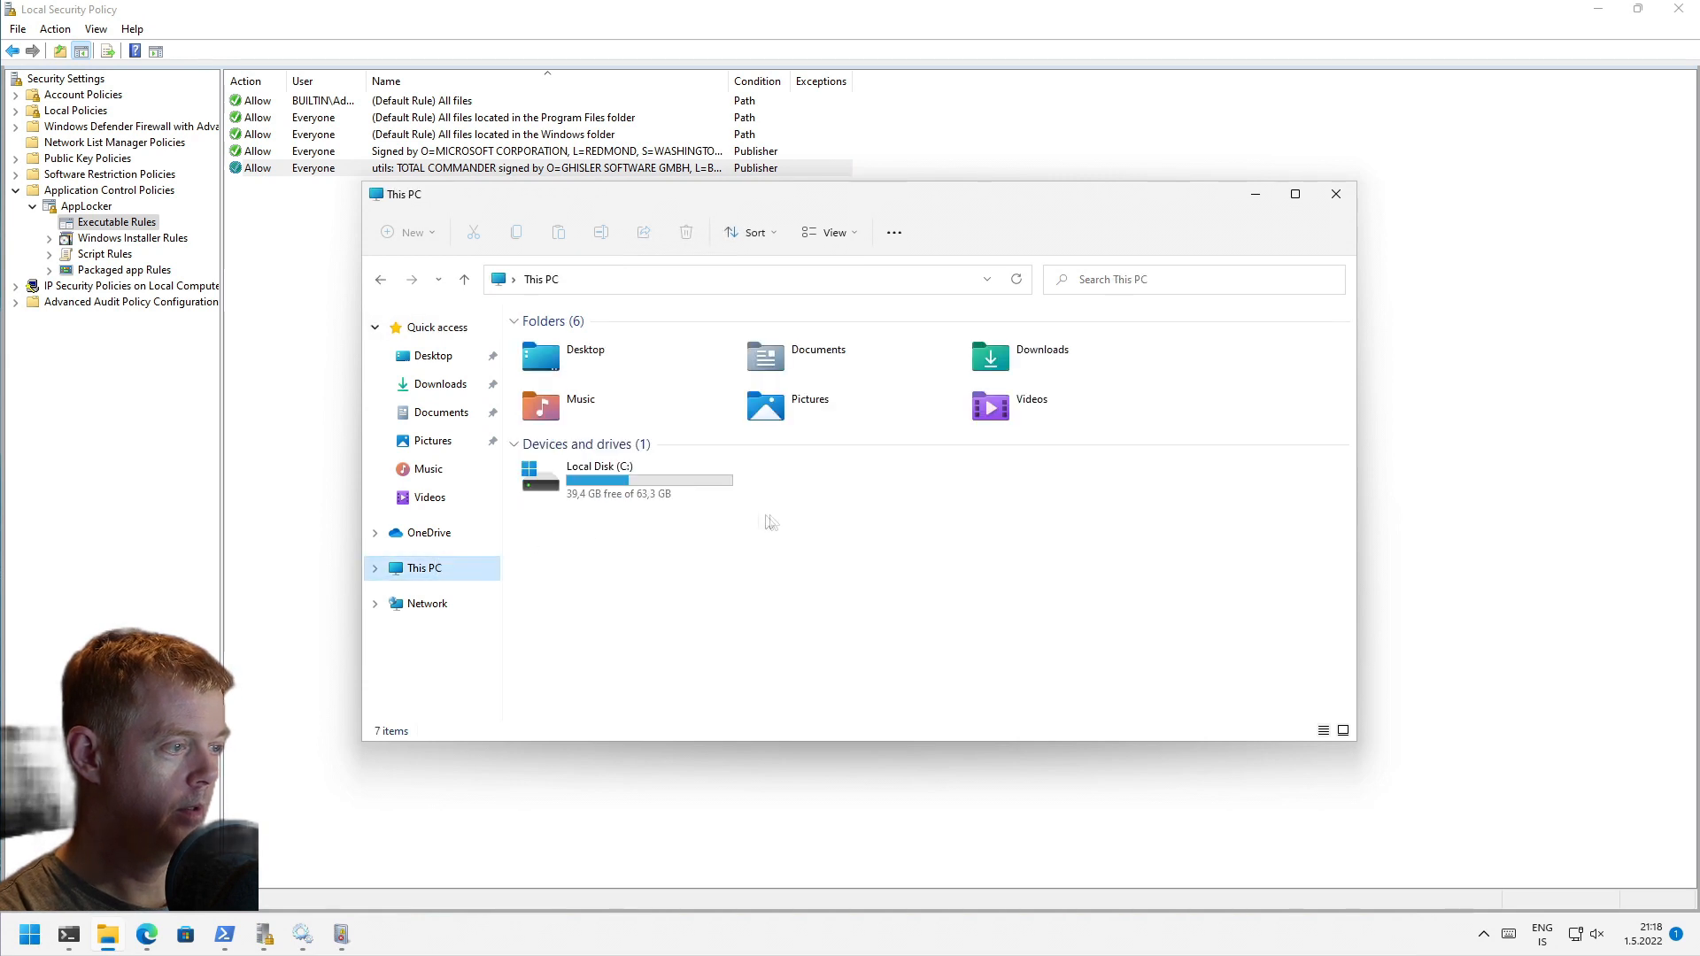
double_click(607, 492)
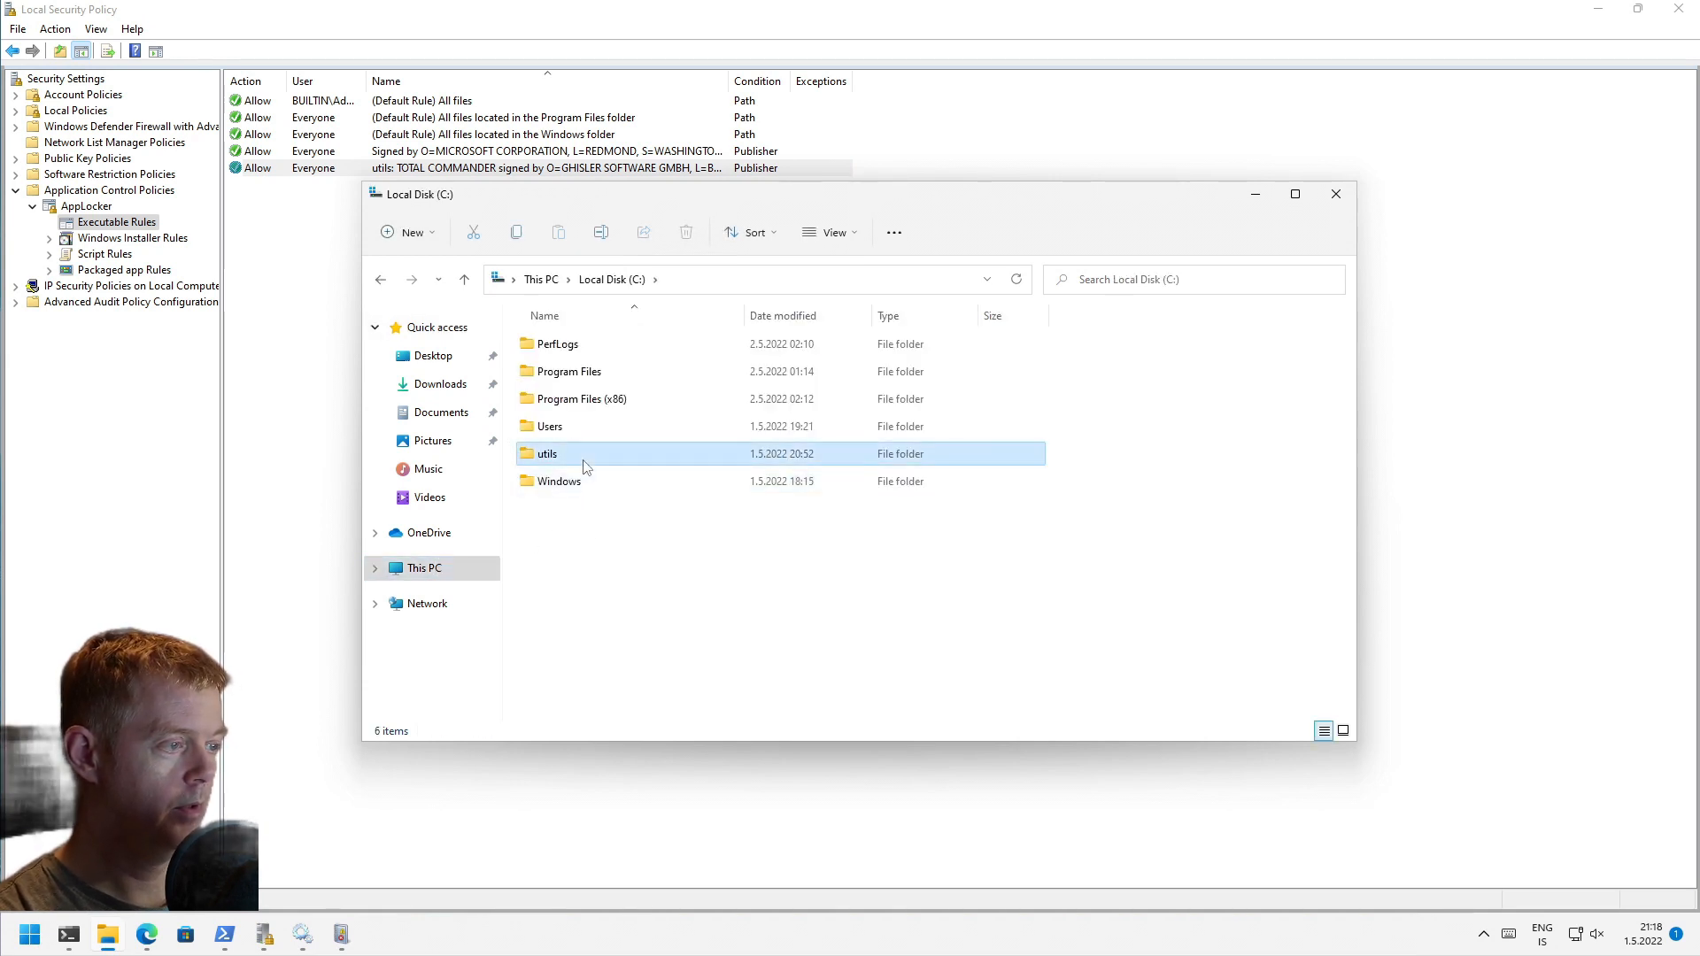
double_click(585, 461)
scroll(584, 467, down, 3)
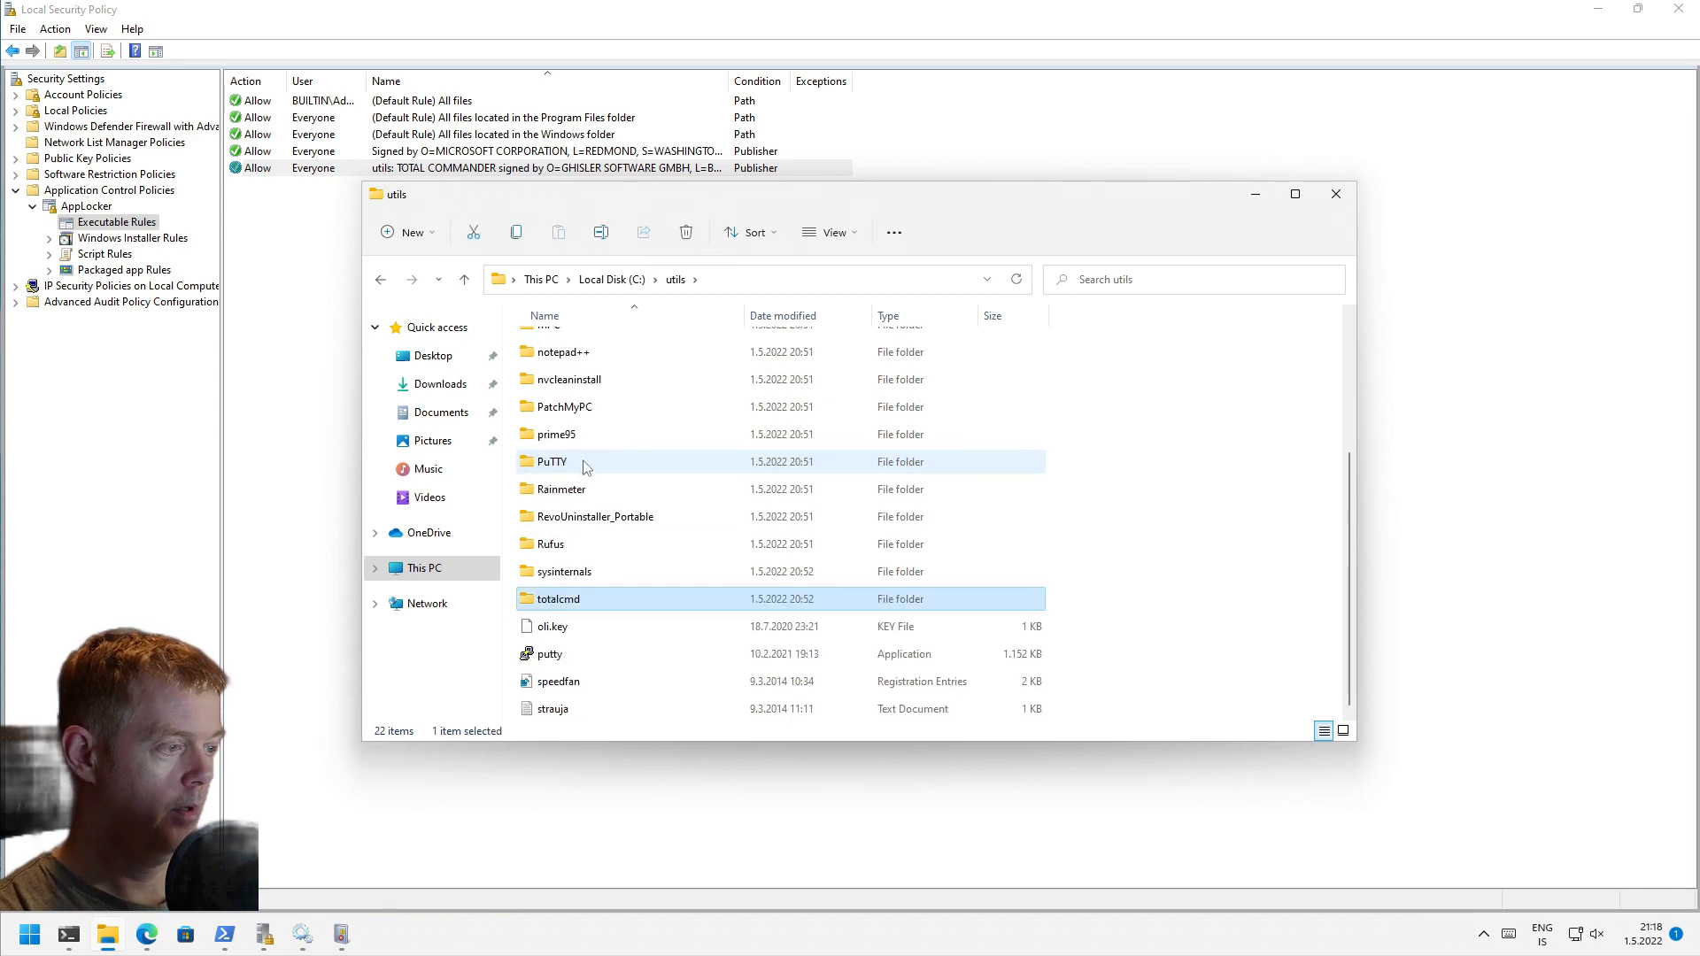
click(559, 601)
double_click(559, 601)
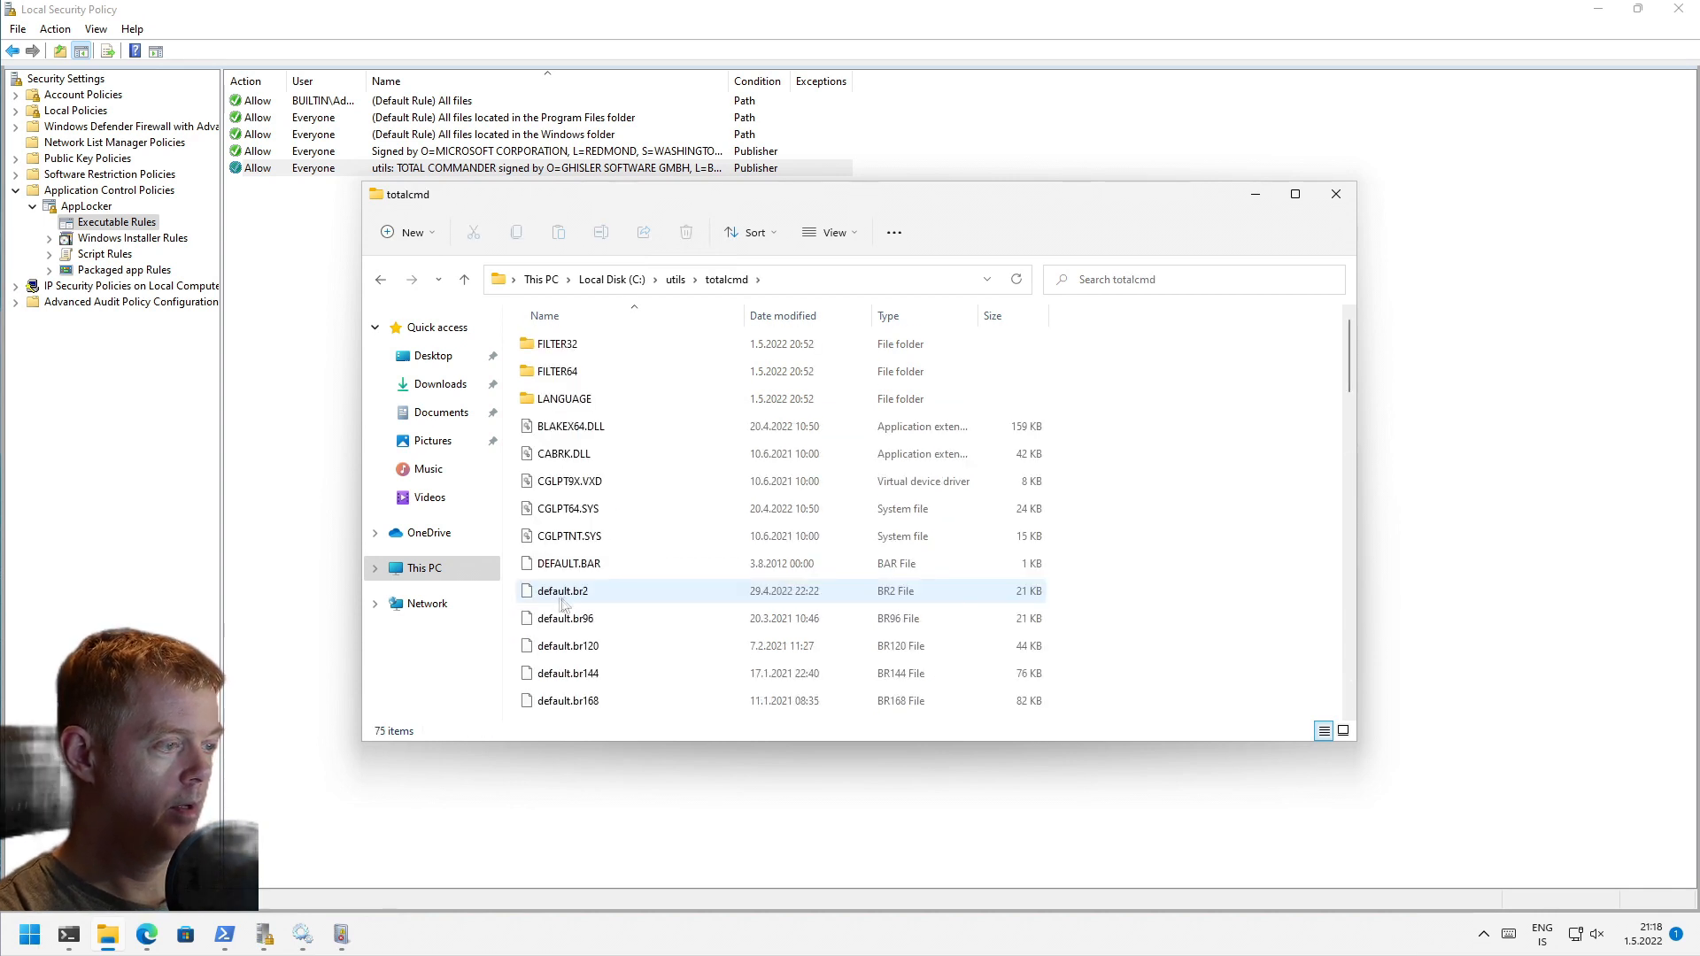
Step: Test-launch TOTALCMD64 from the totalcmd folder, accept the default icon library, and close Total Commander
text(totalcmd)
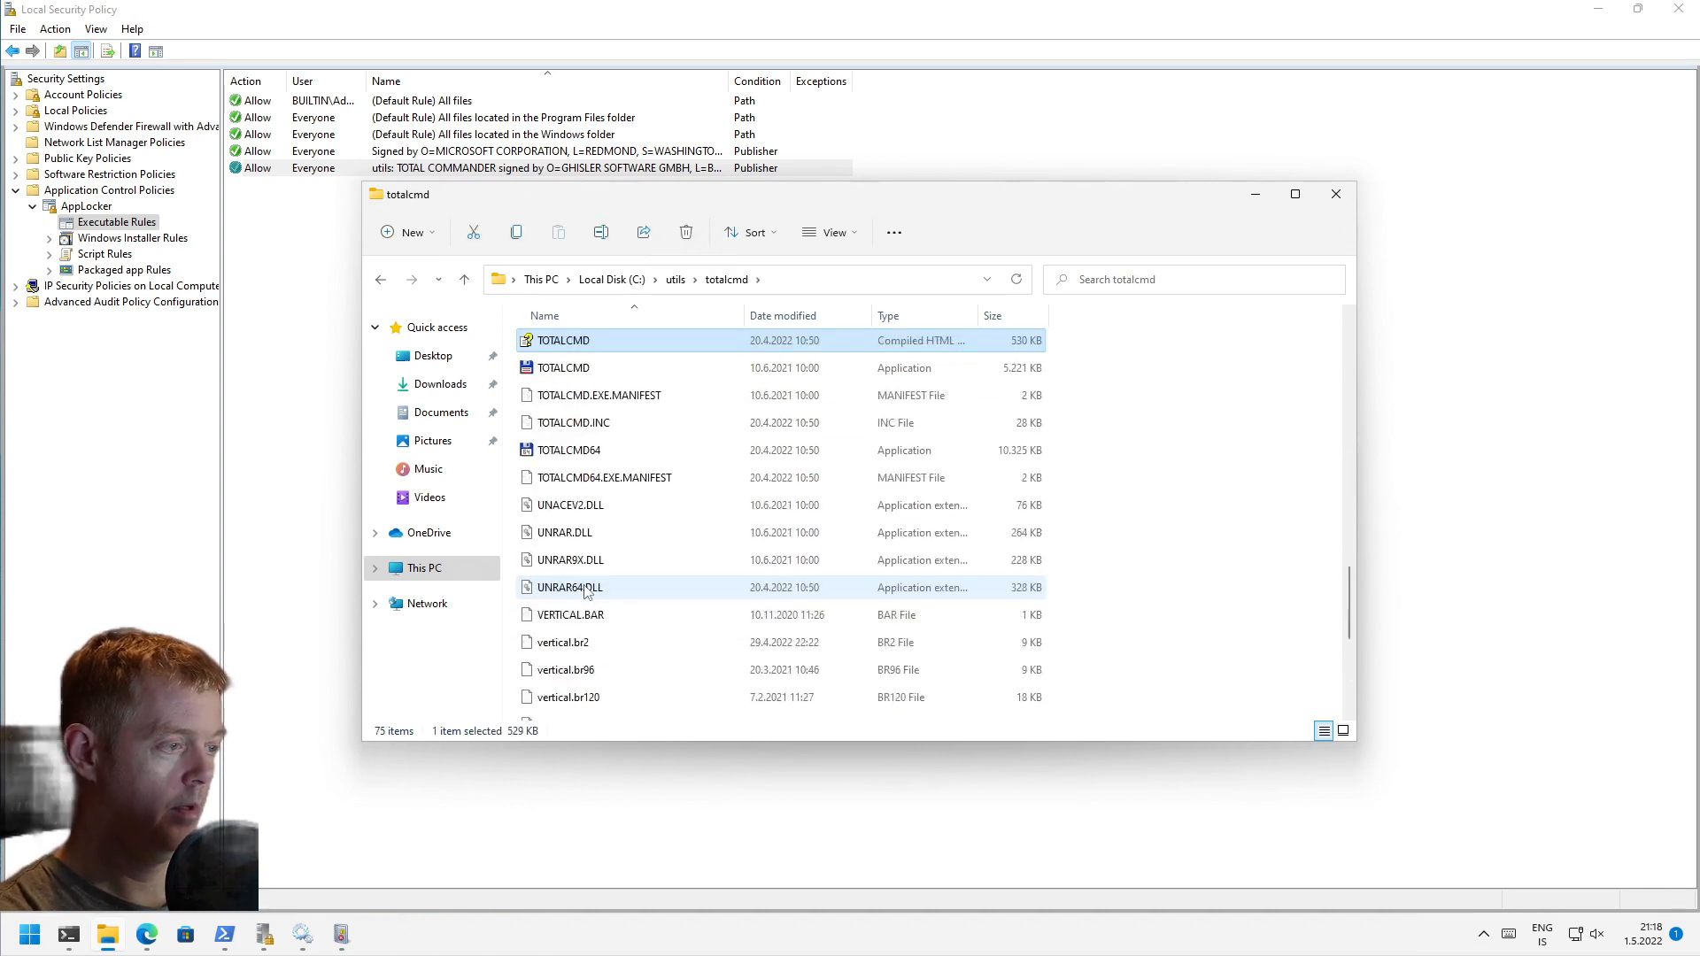
key(Down)
key(Down)
key(Down)
key(Down)
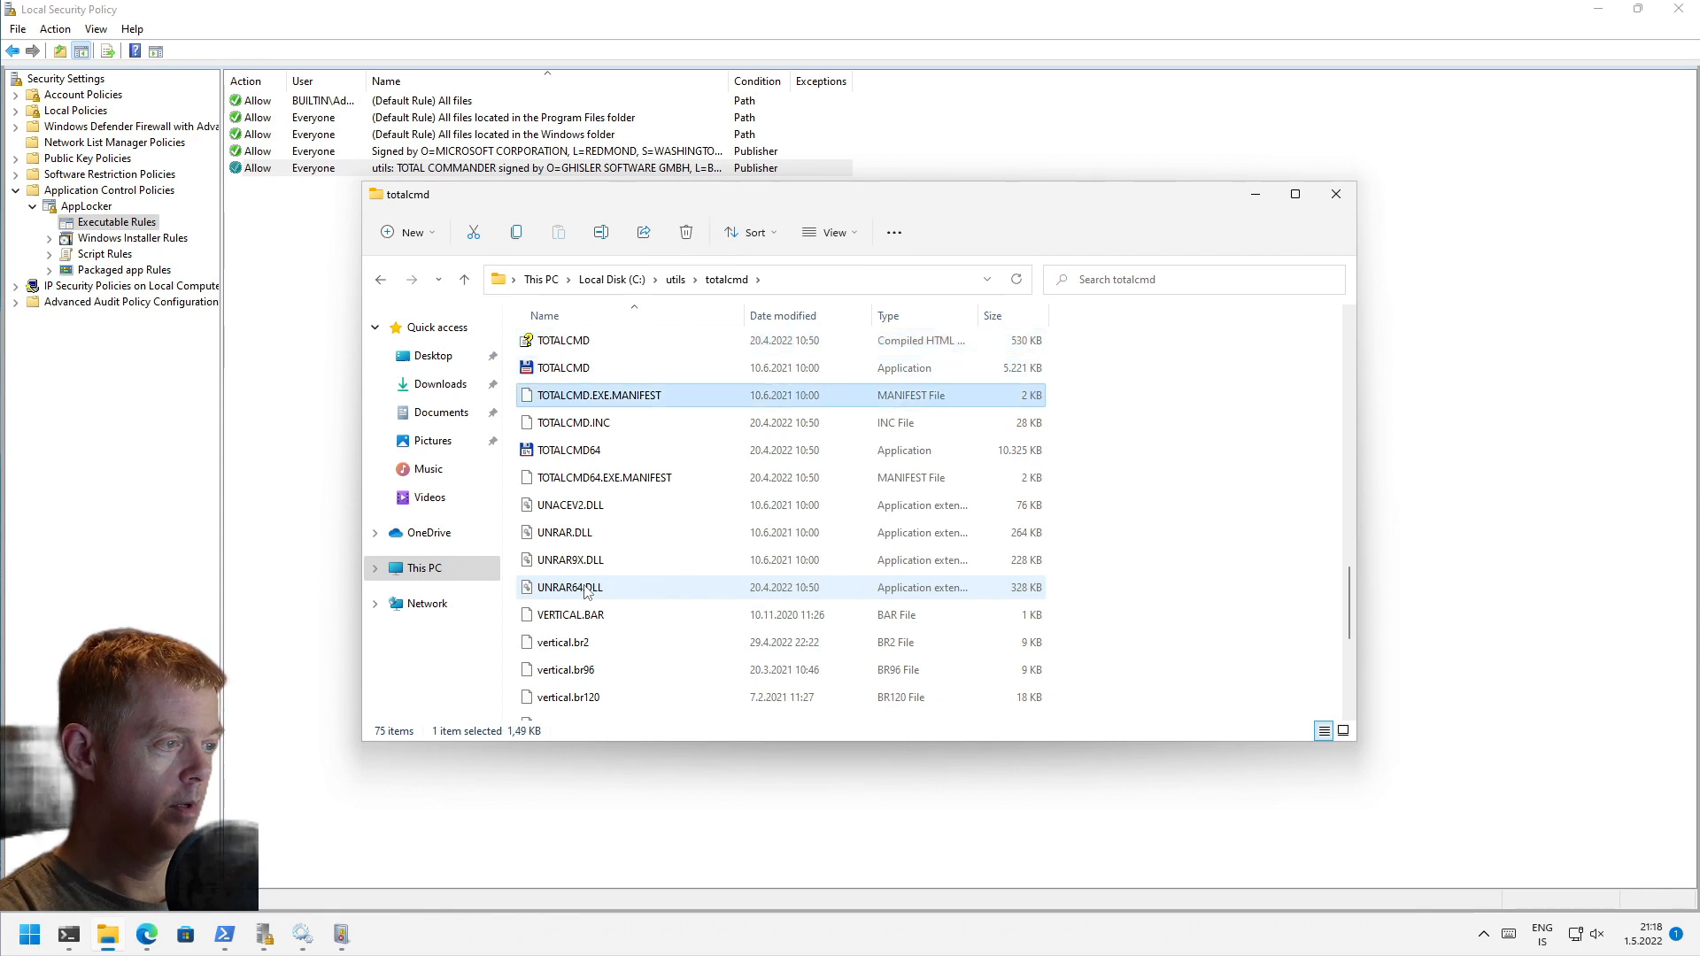
key(Return)
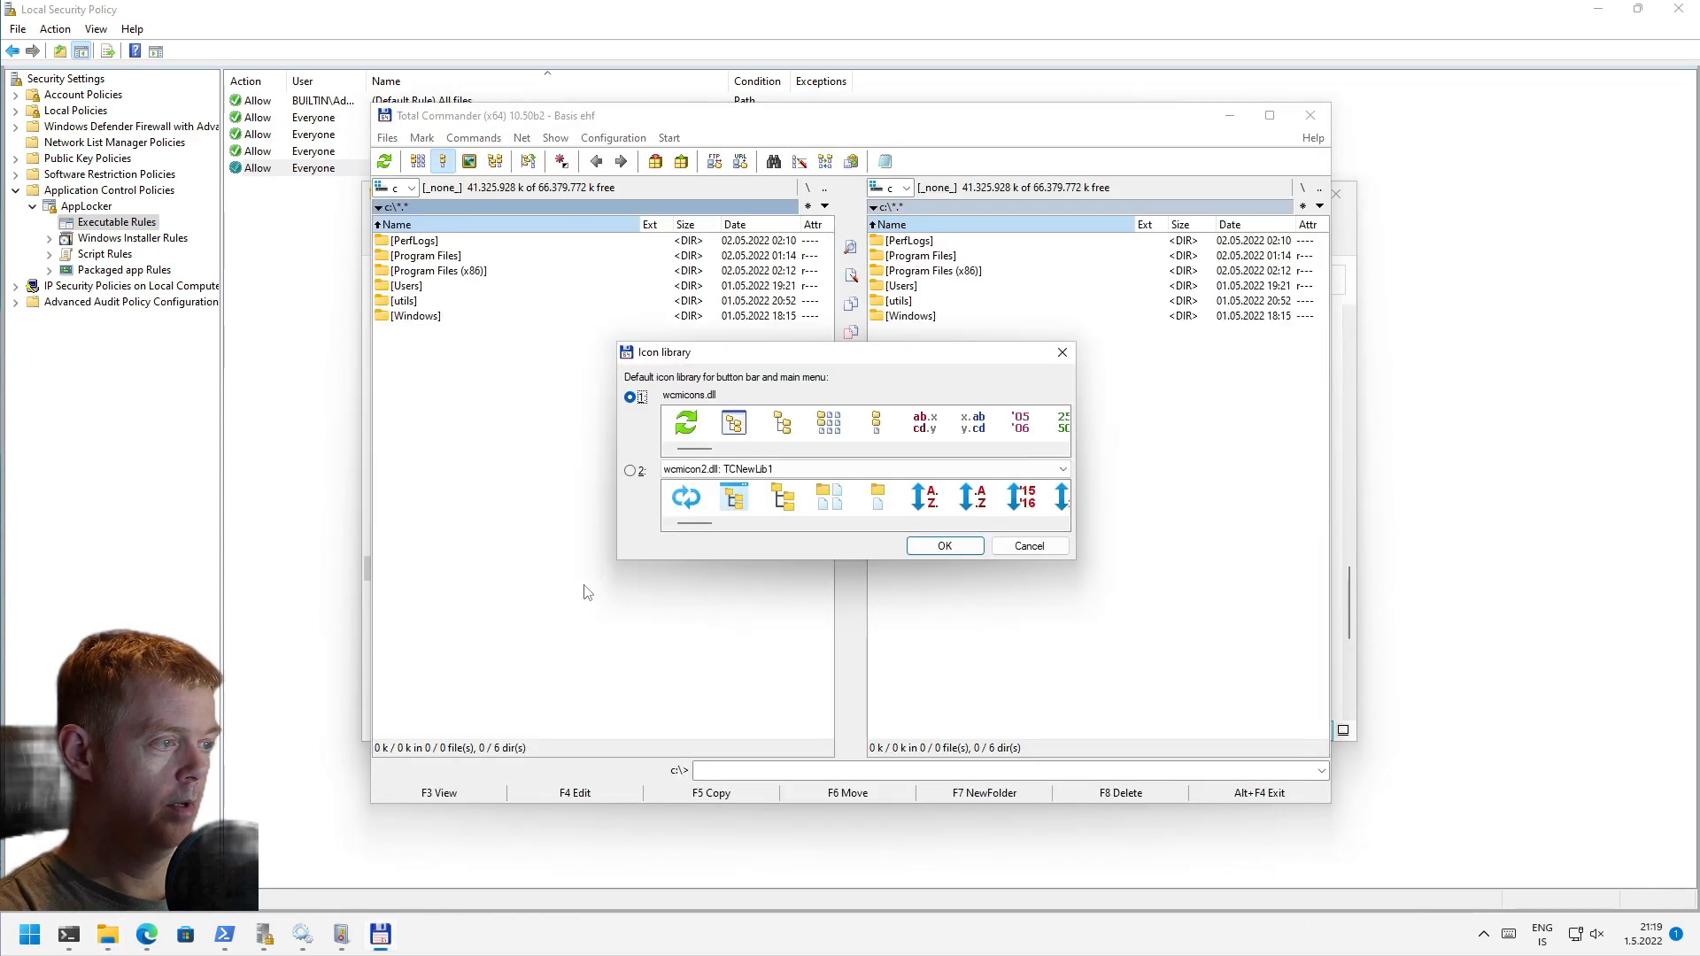
key(Return)
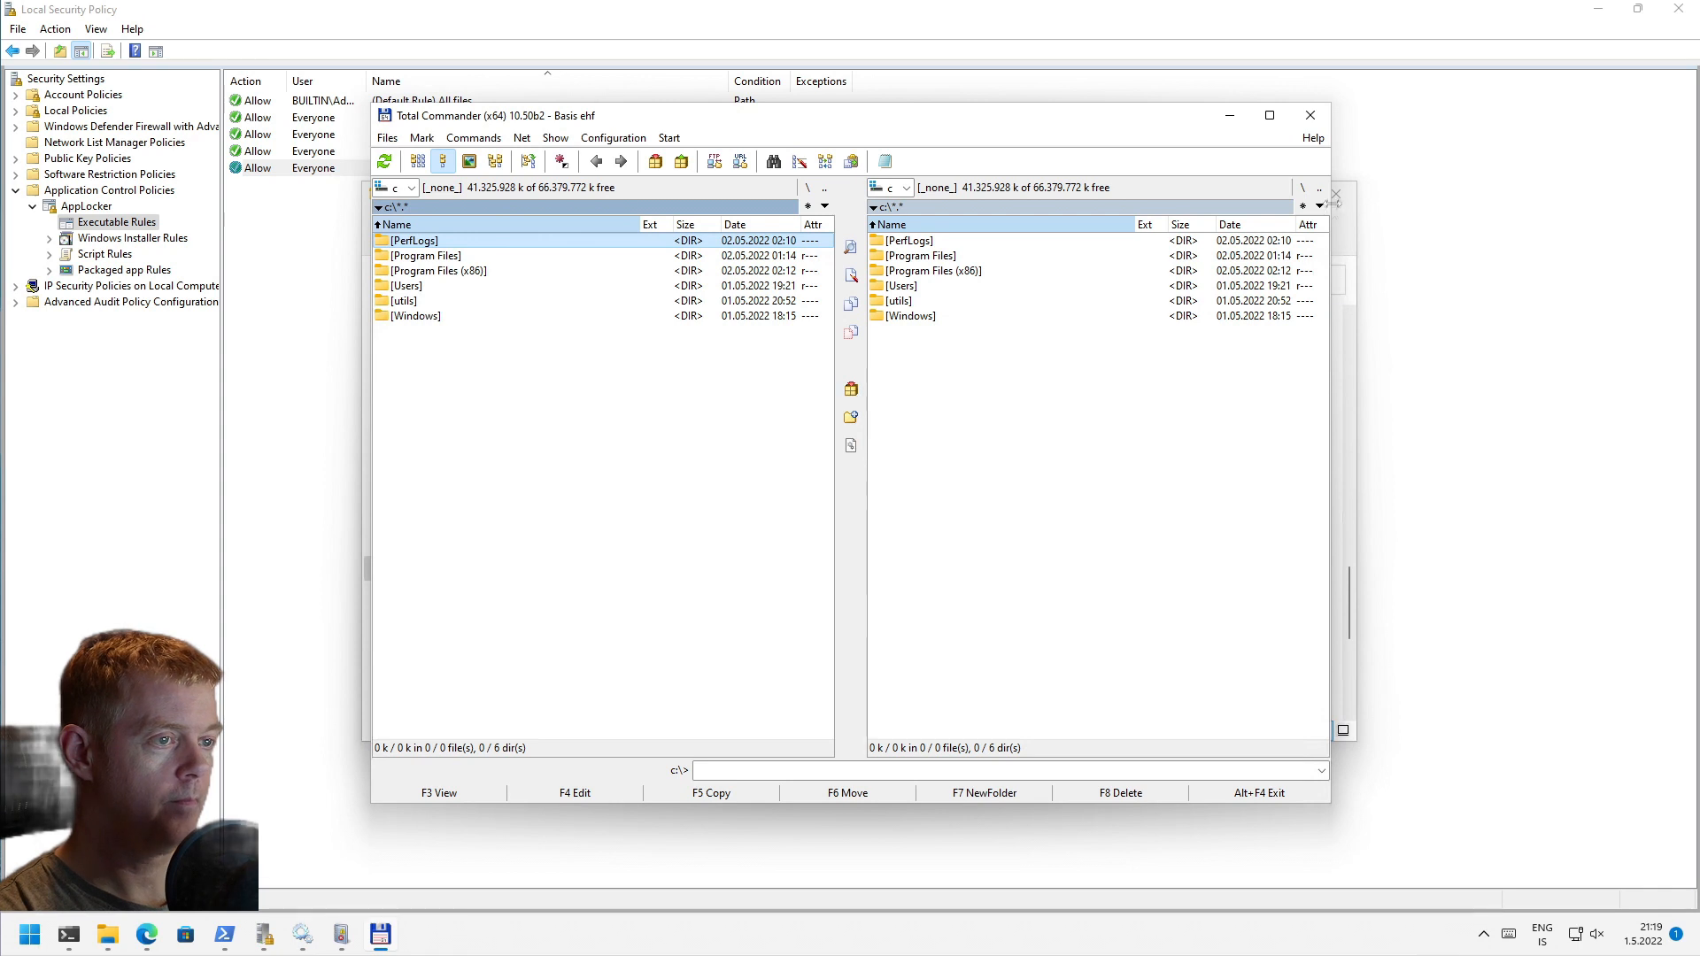
click(1314, 124)
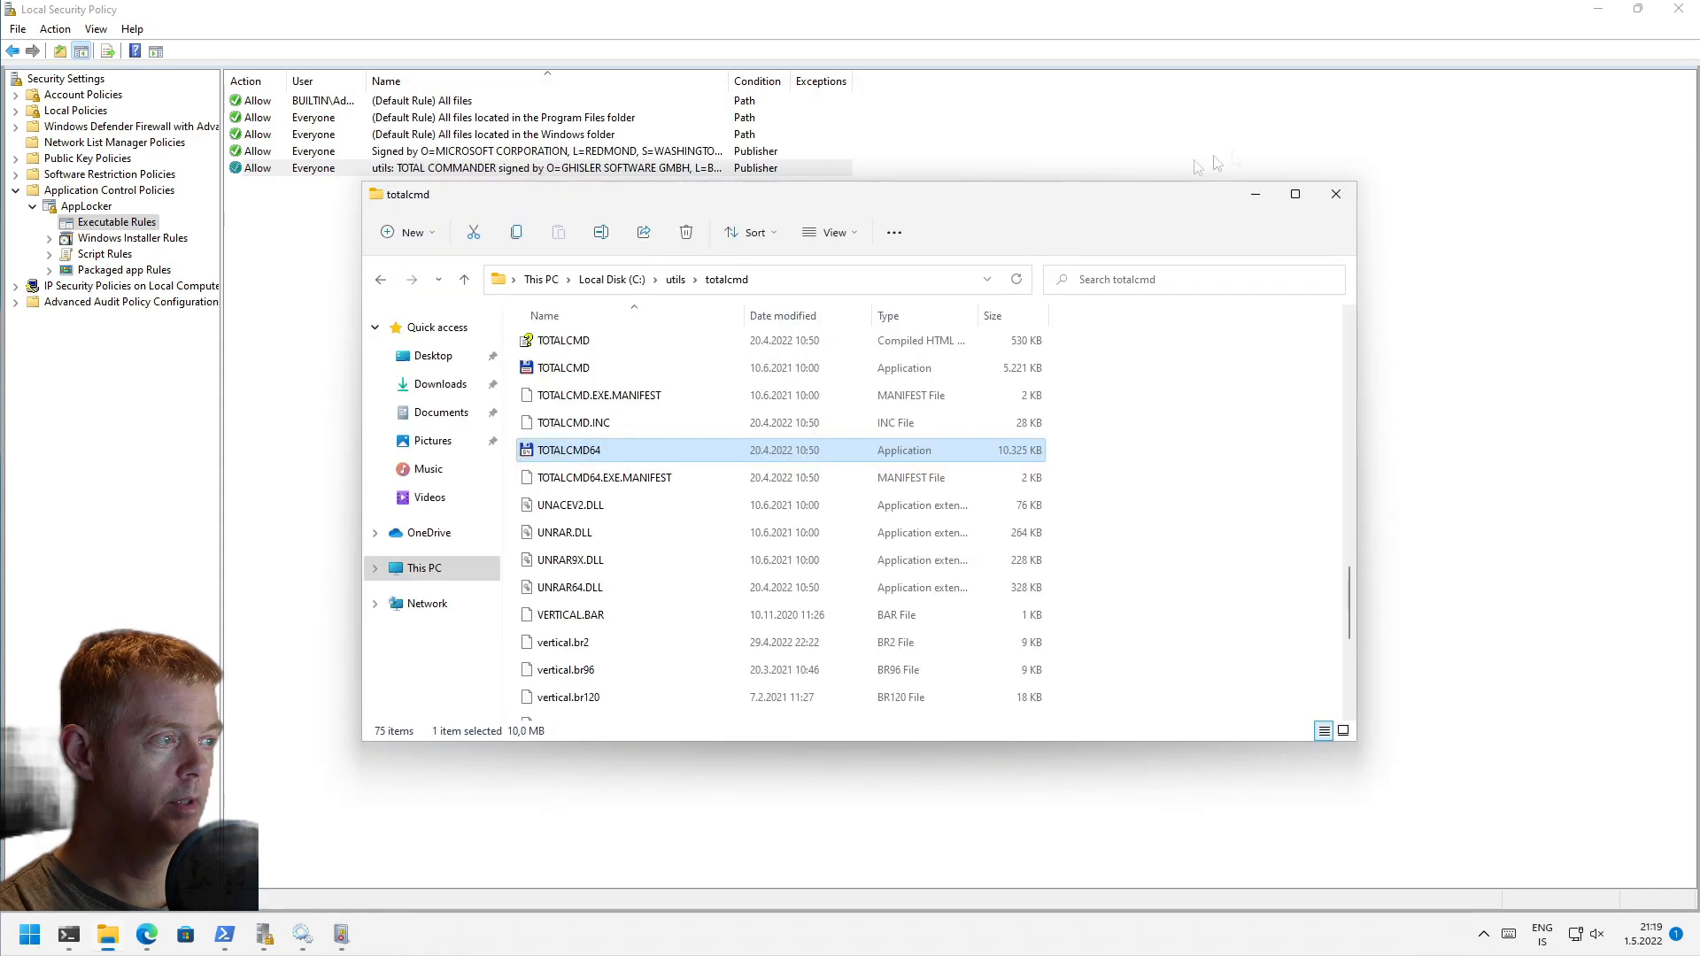
Step: Try to launch the notepad++ application from the C:\utils\notepad++ folder
click(670, 282)
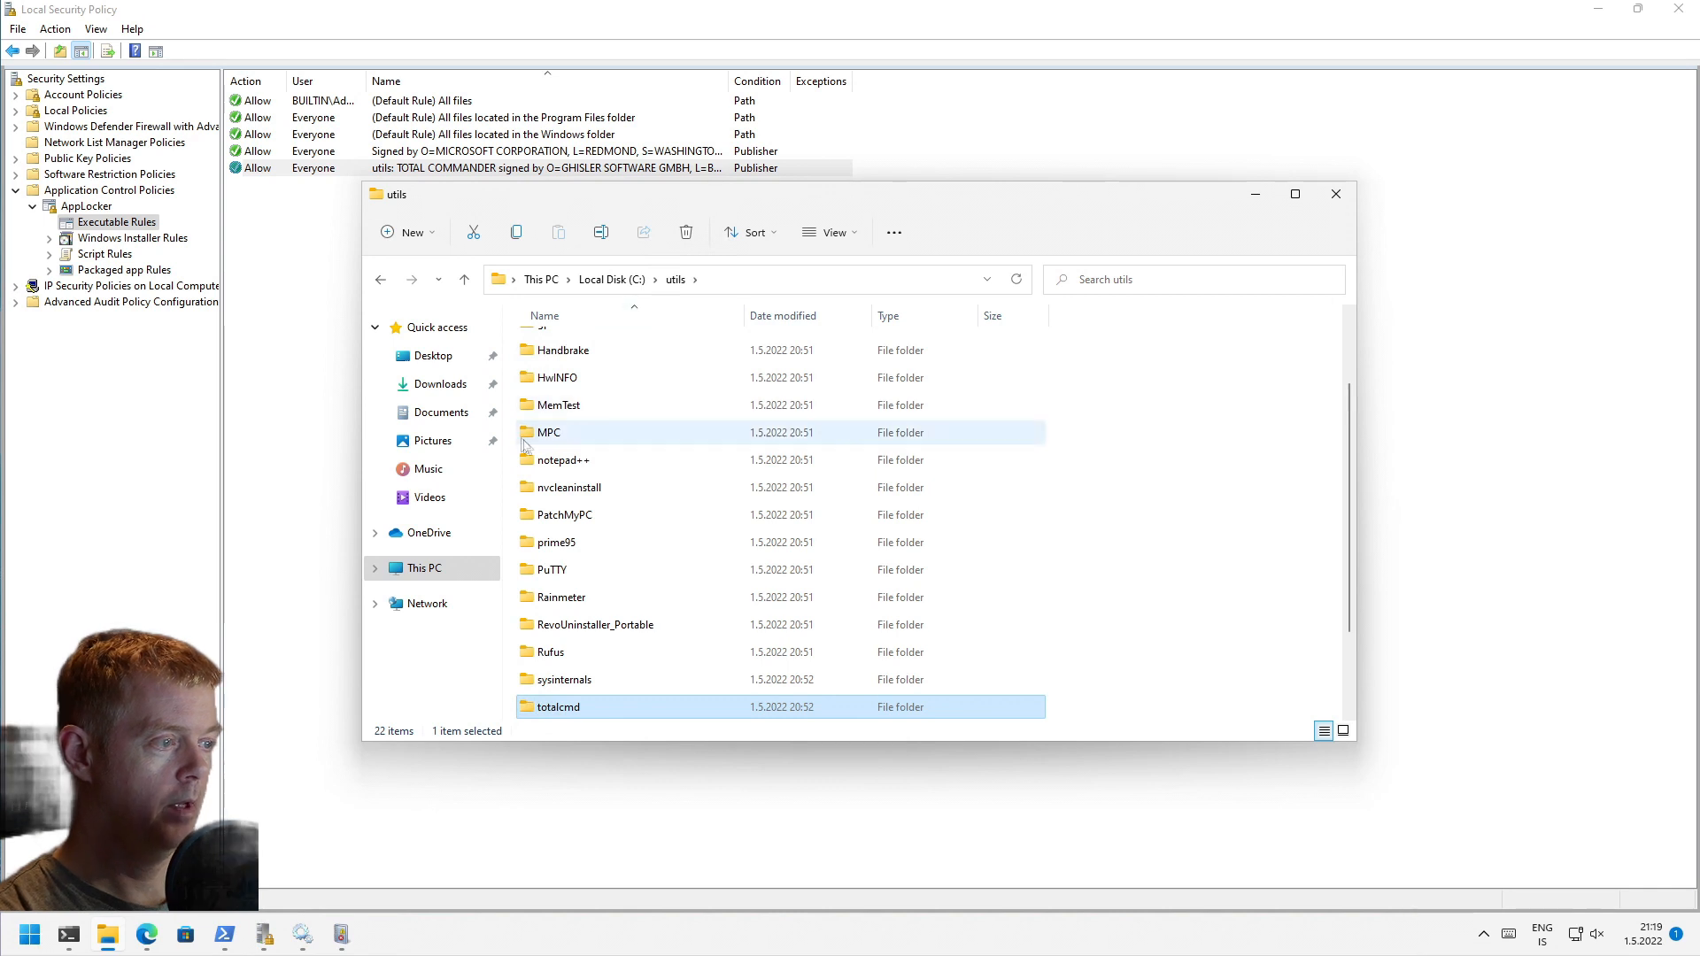
double_click(556, 462)
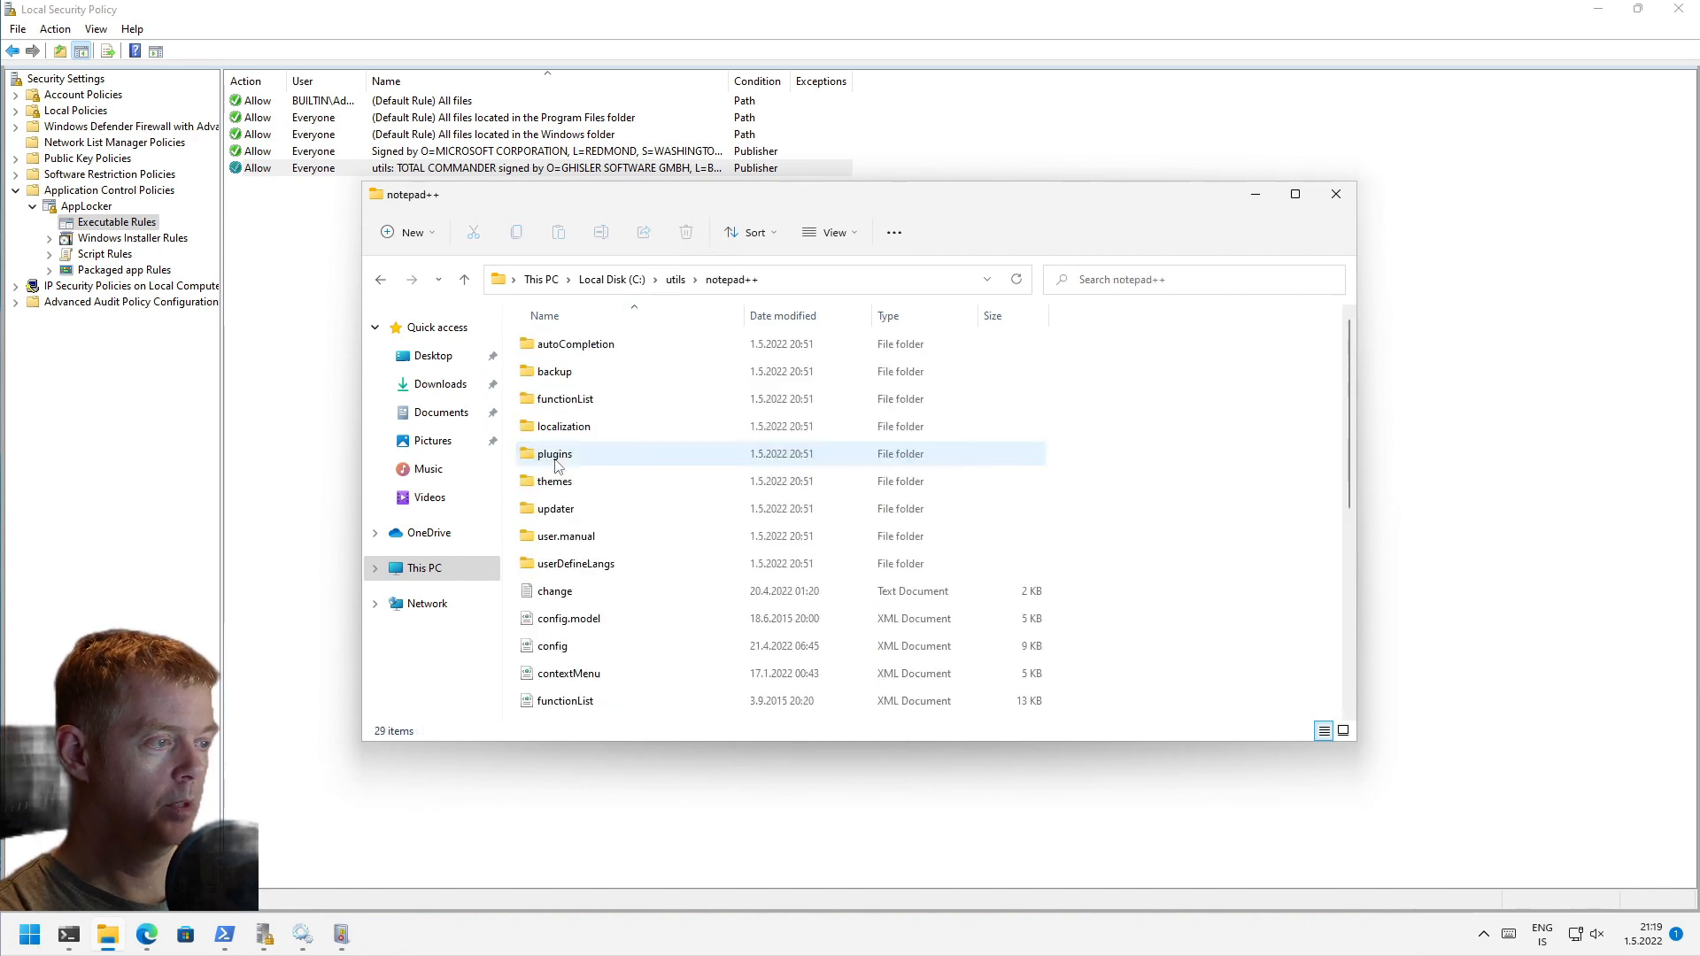
scroll(556, 464, down, 5)
click(557, 438)
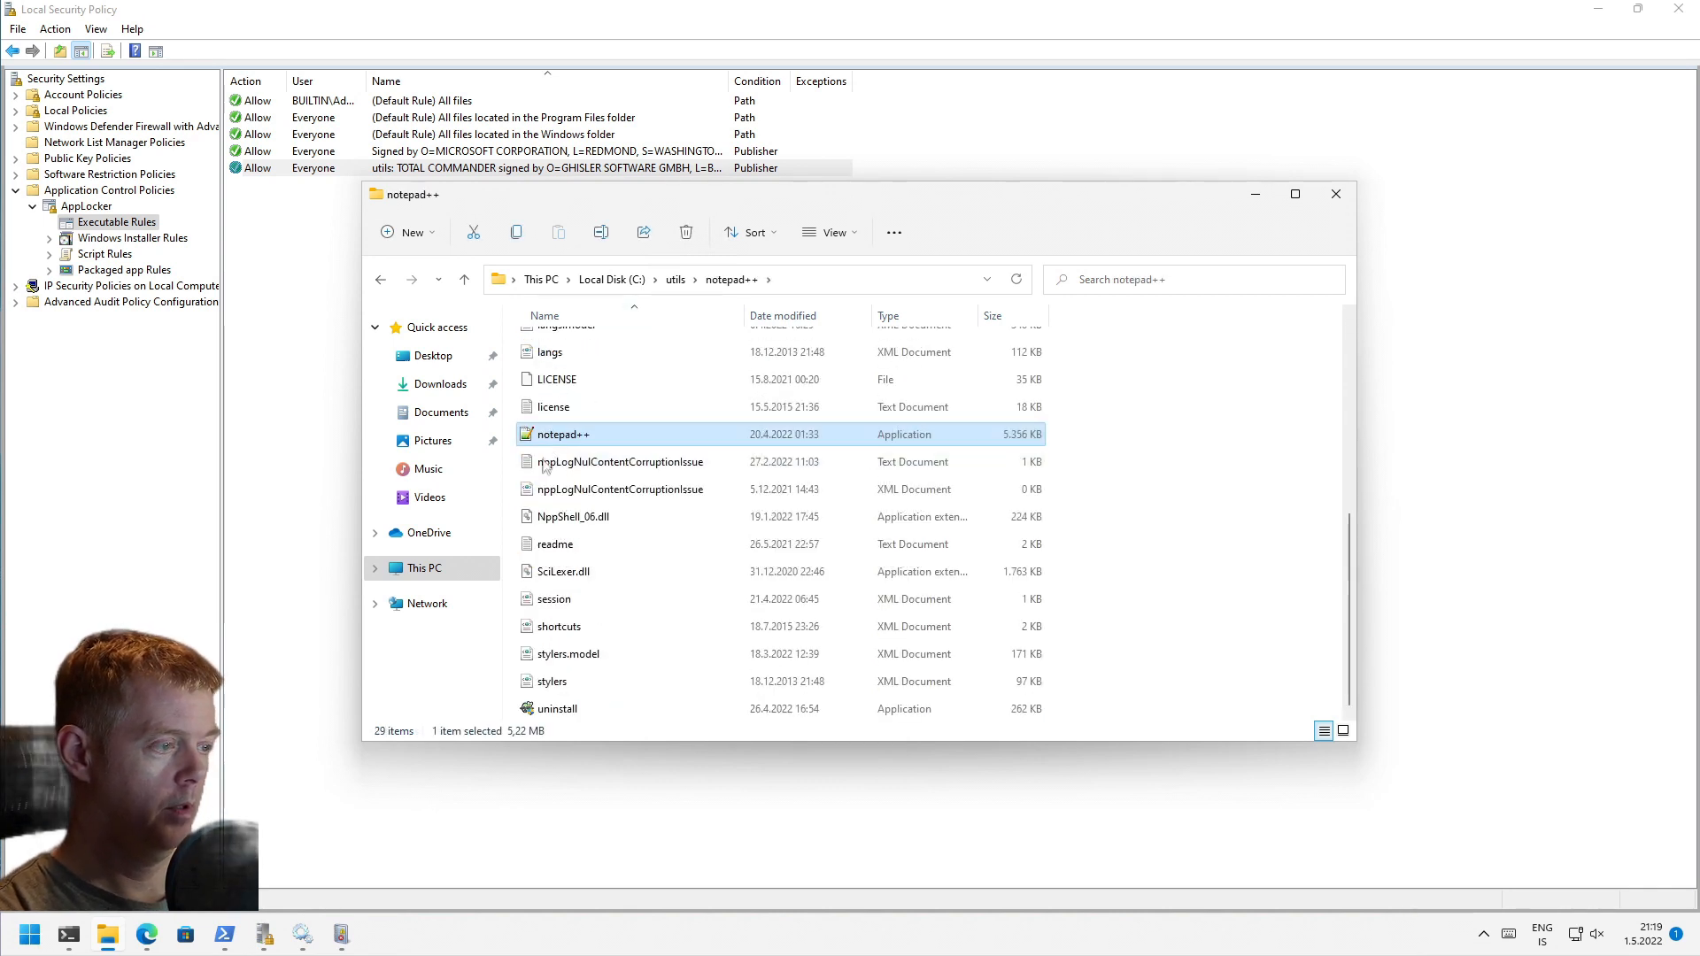
double_click(558, 440)
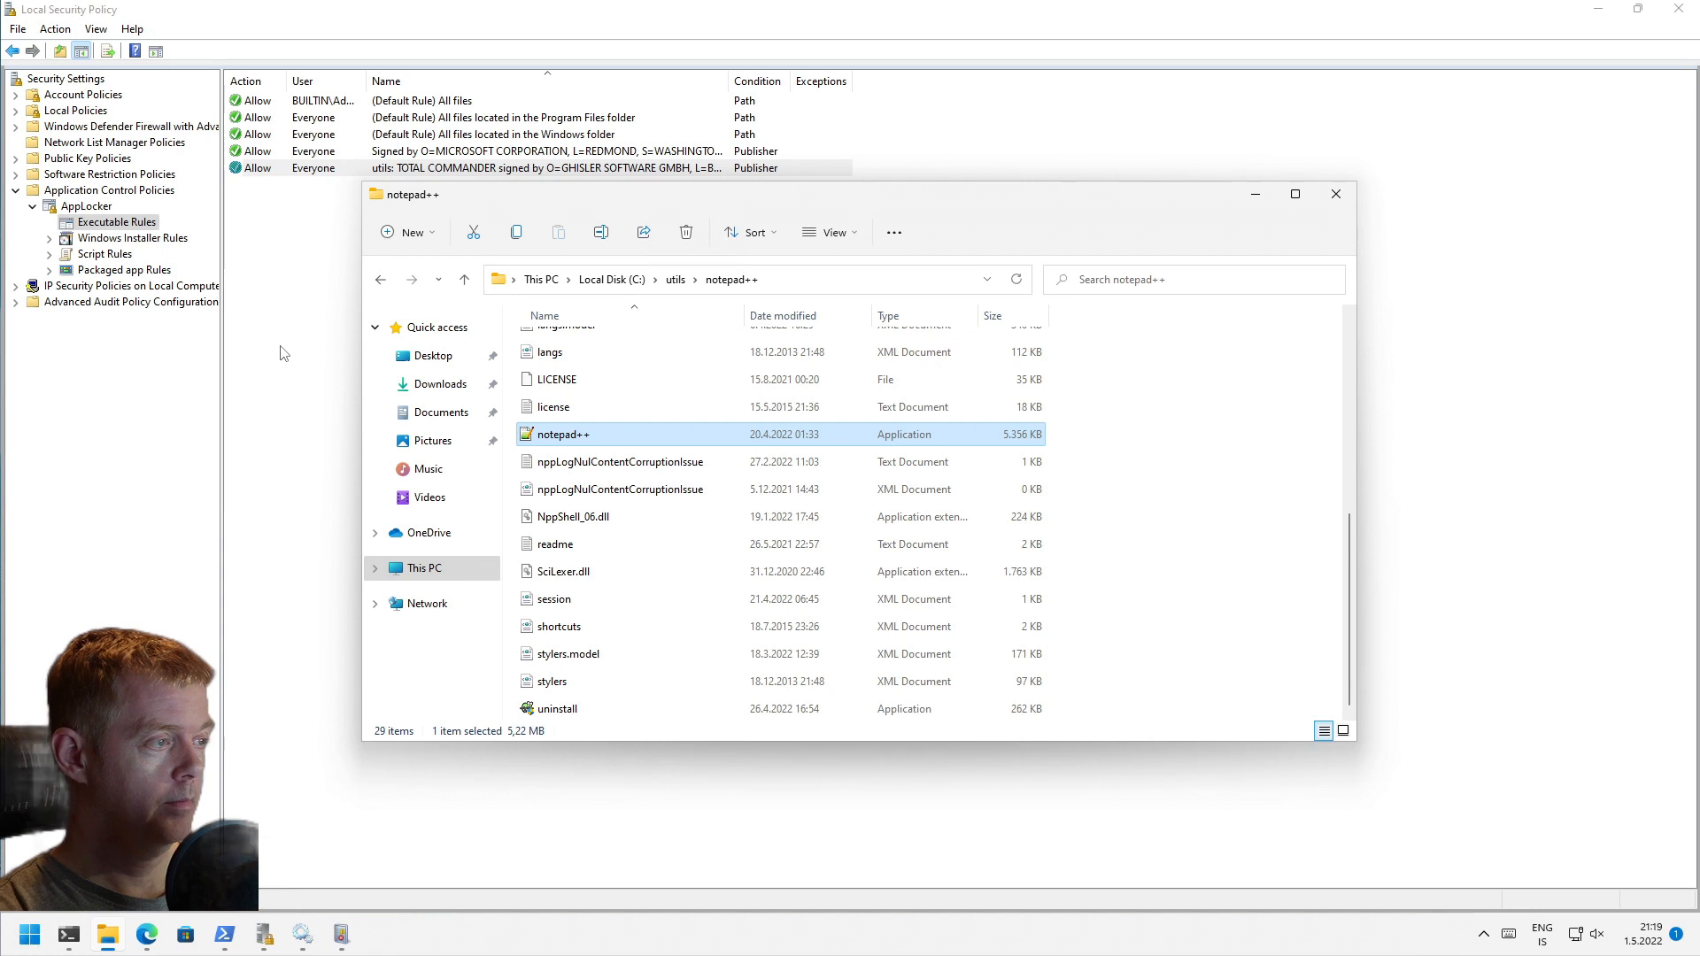
Step: Start a new AppLocker executable rule that allows Everyone, using Publisher as its primary condition
right_click(277, 308)
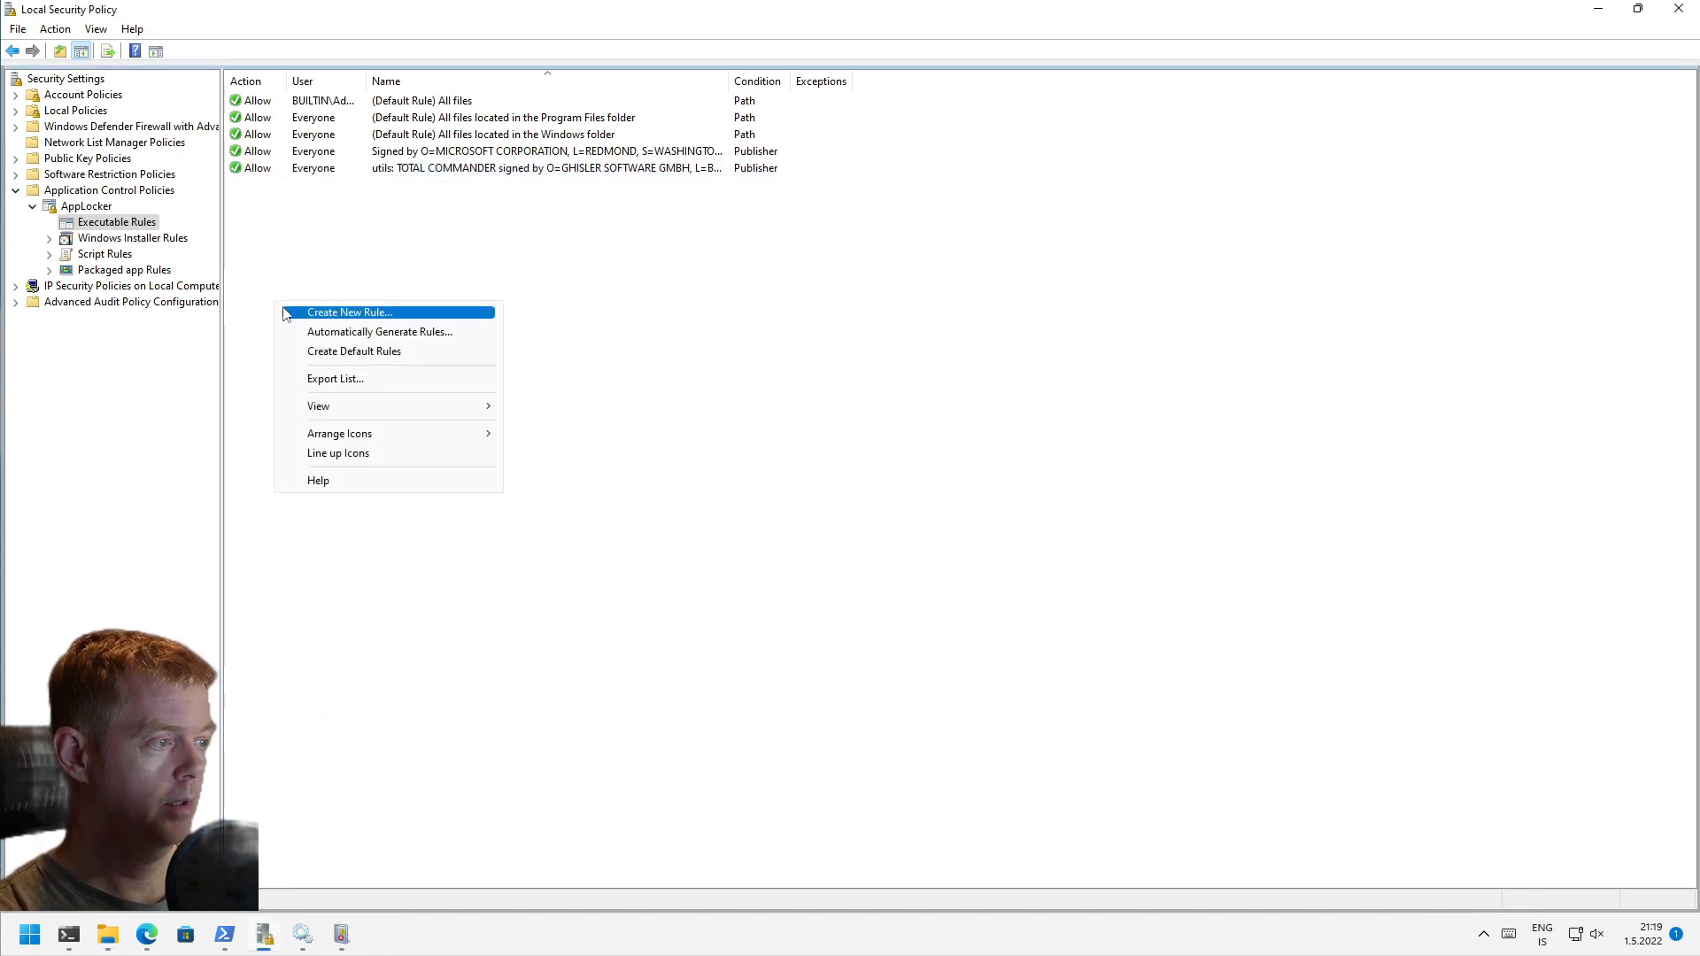
click(286, 314)
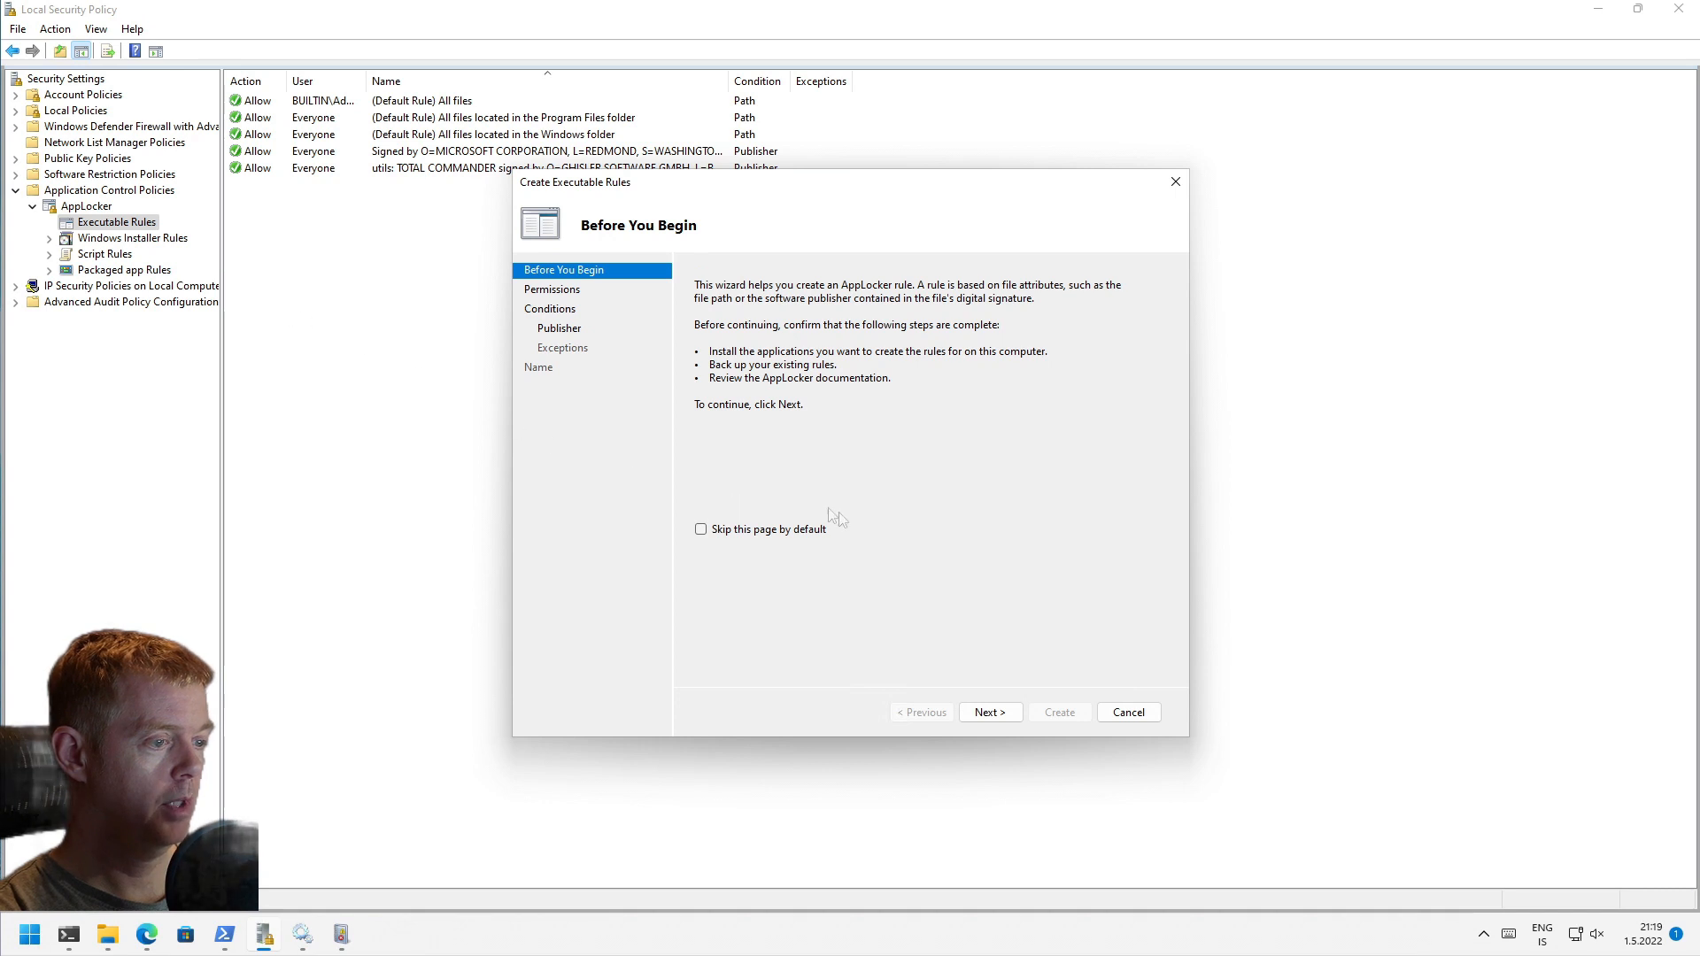
click(981, 714)
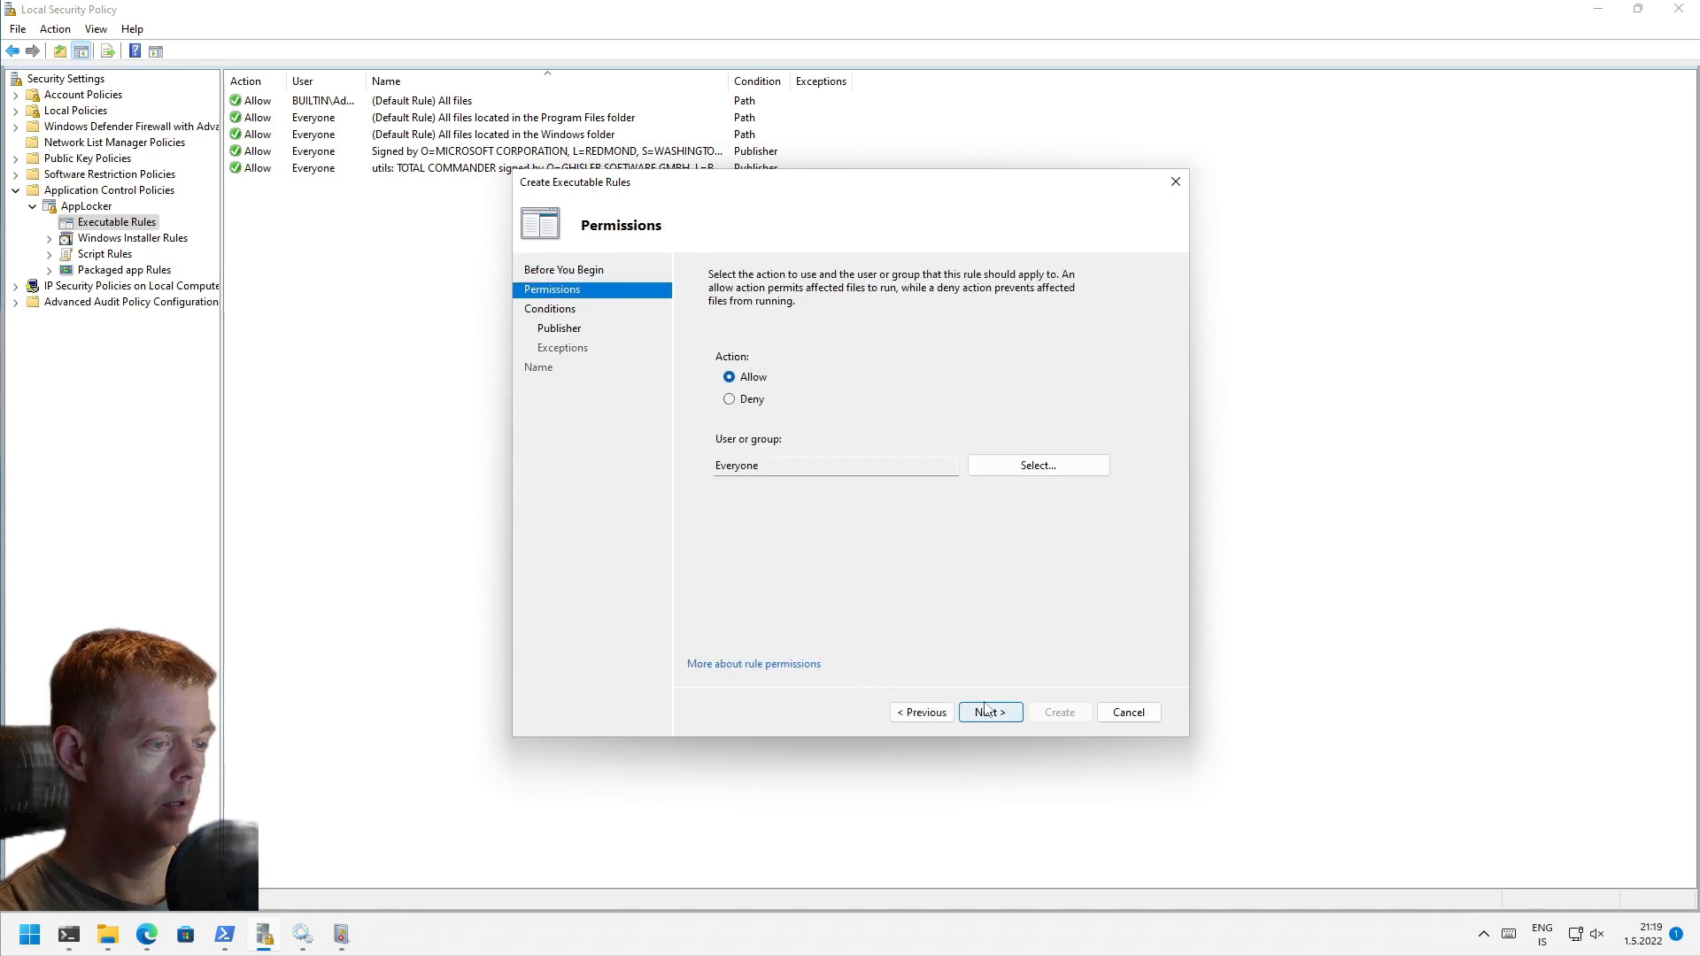
click(989, 712)
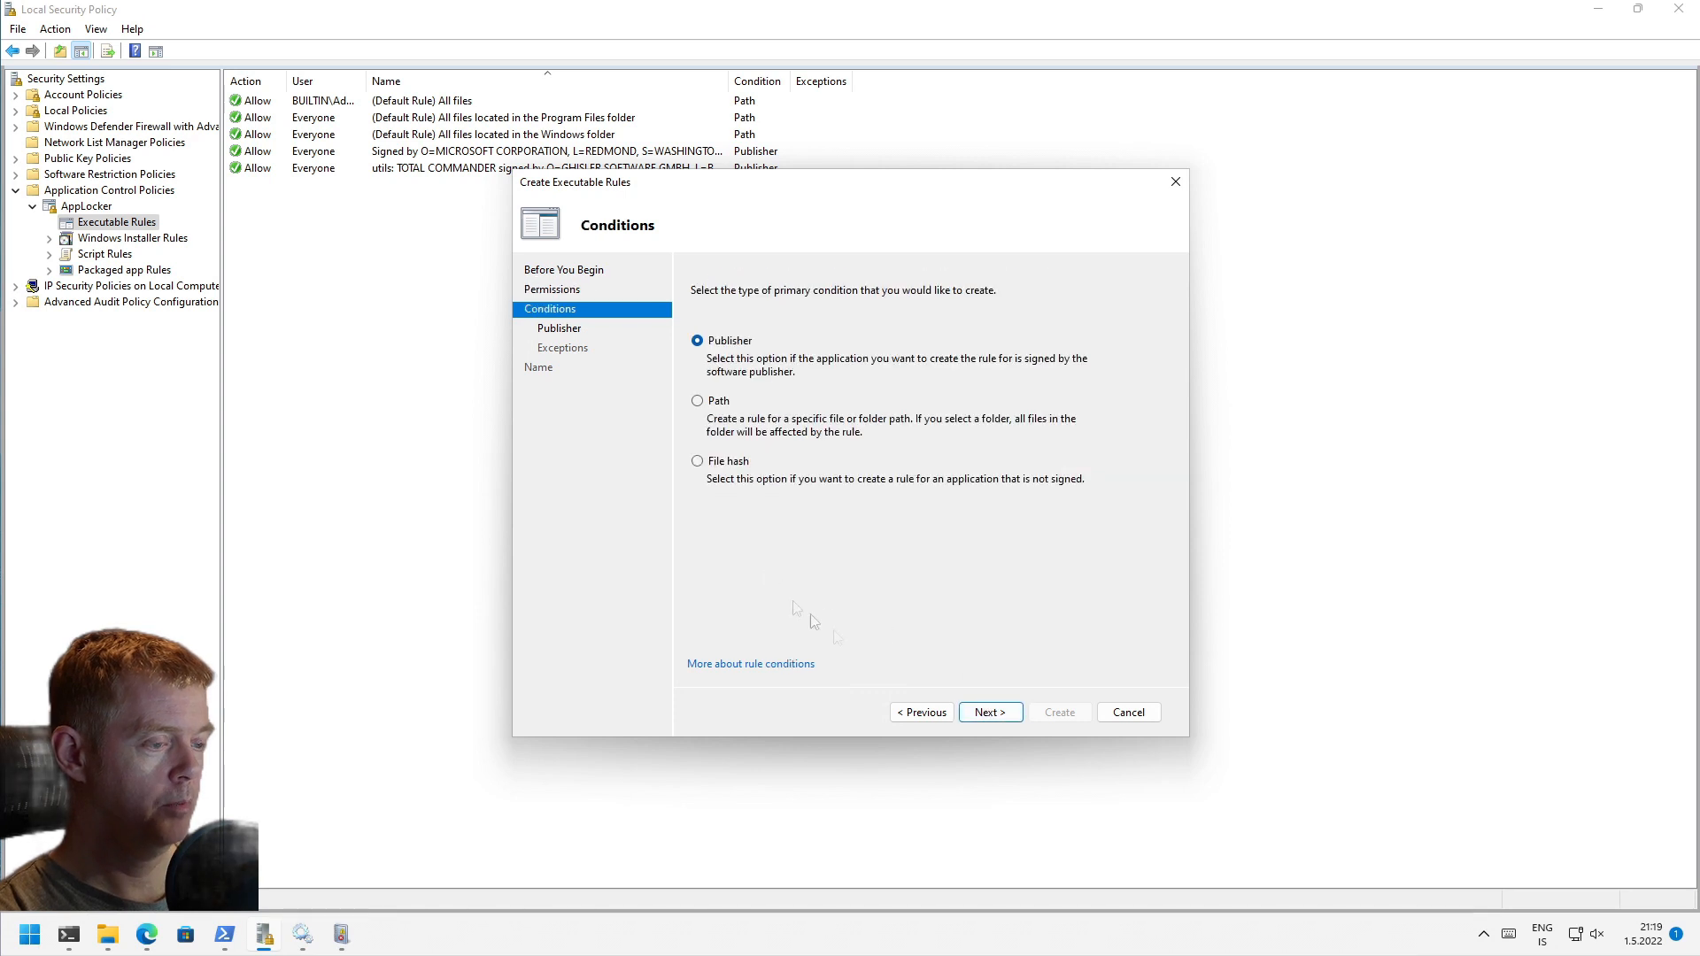
click(983, 712)
Step: Choose C:\utils\notepad++\notepad++.exe as the reference file for the new publisher rule
click(1036, 441)
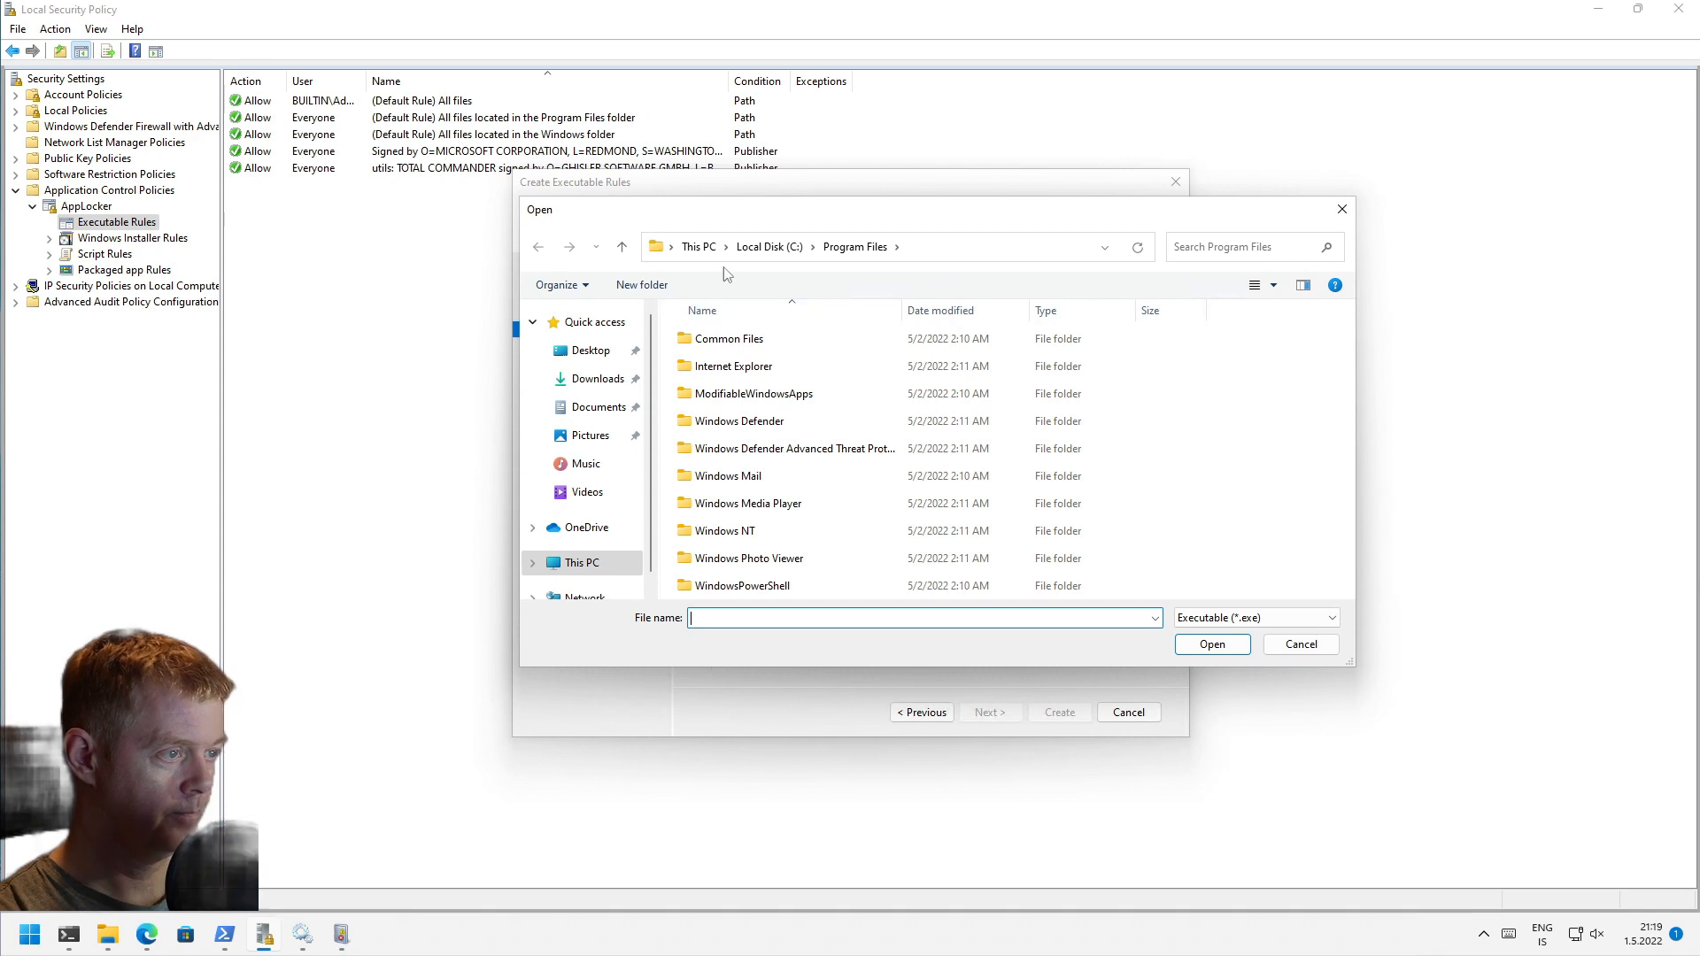
click(768, 247)
click(754, 443)
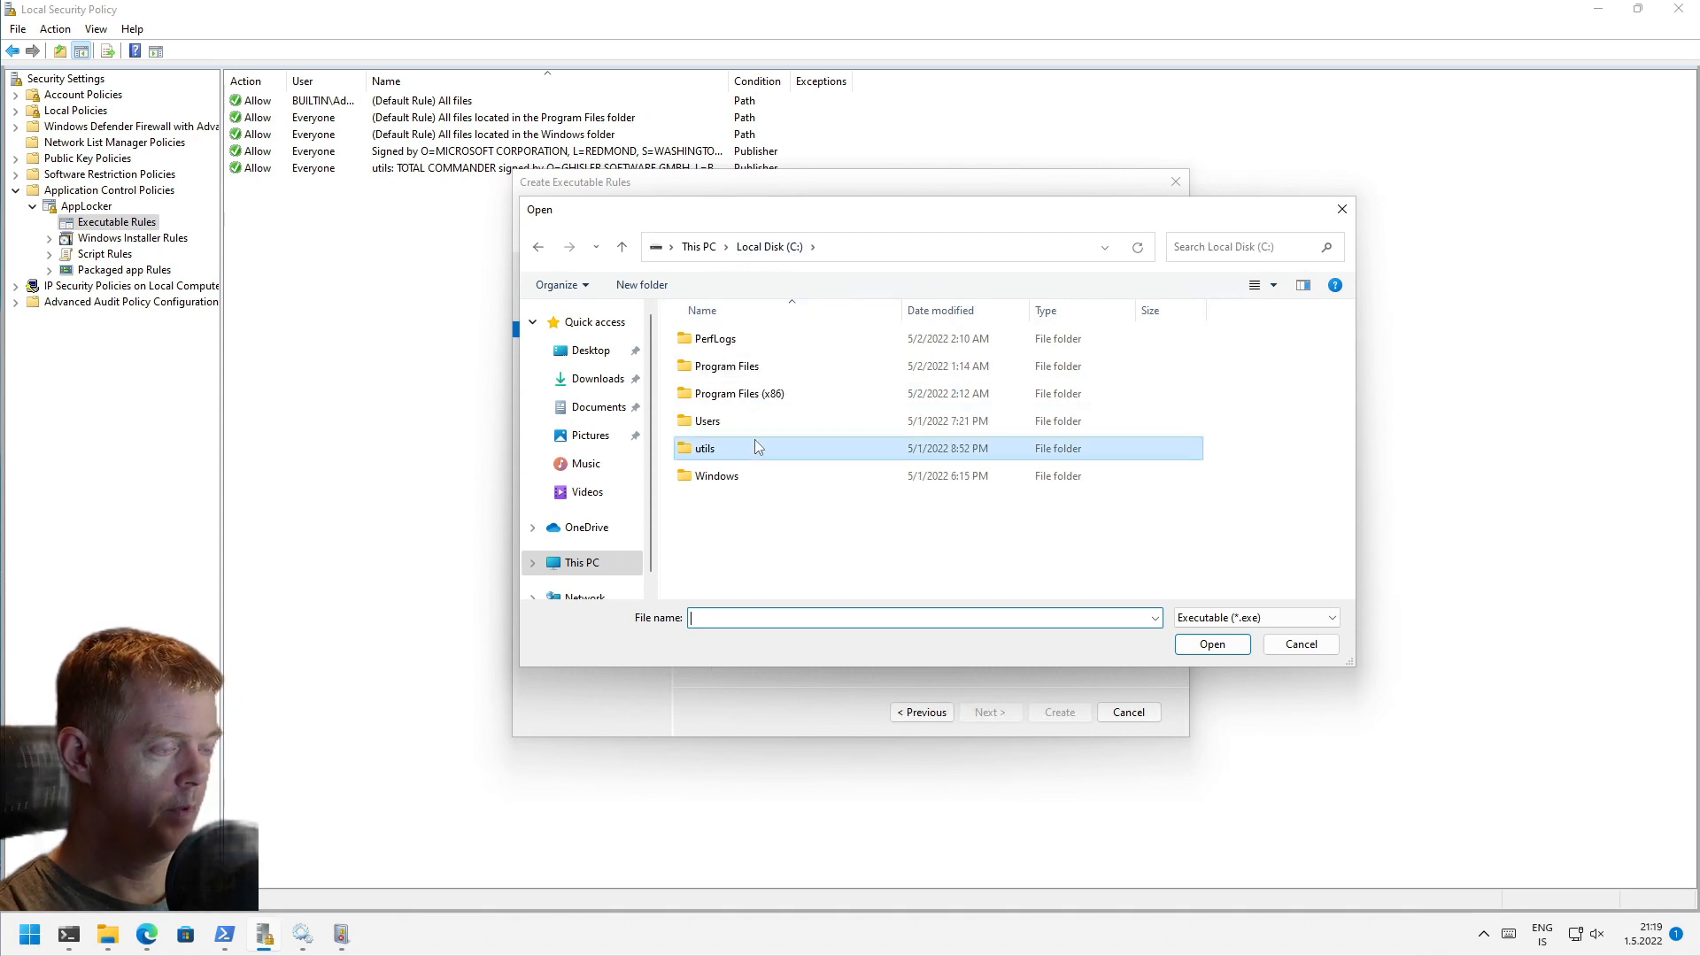
double_click(754, 443)
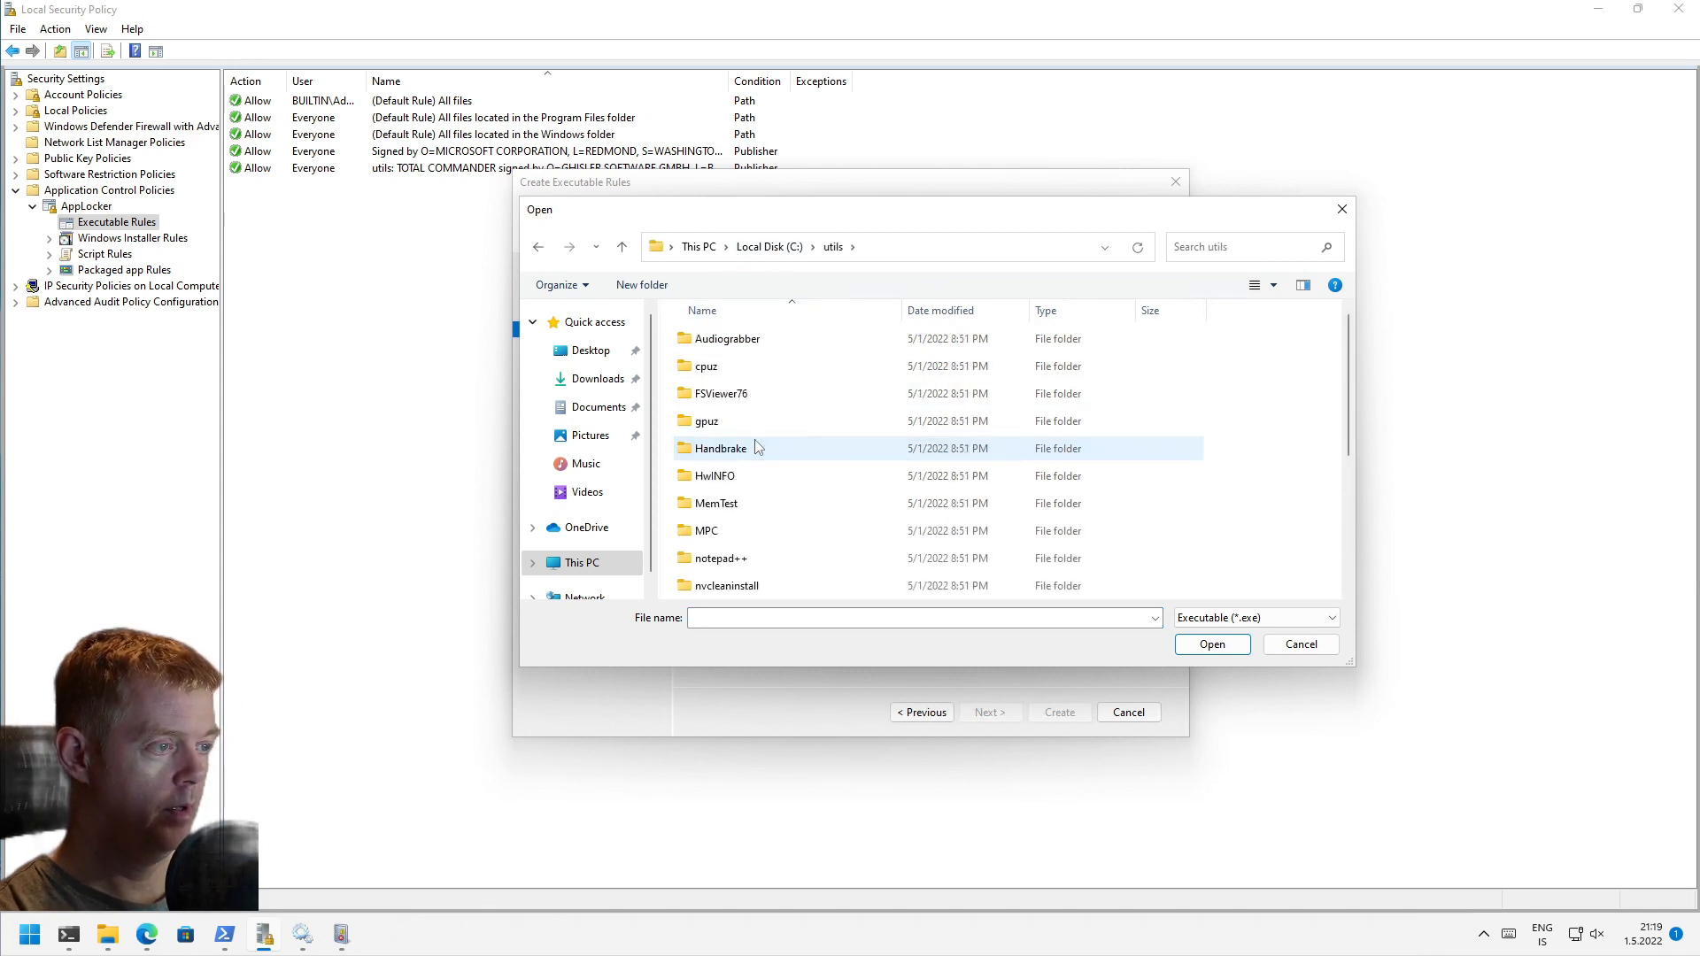
double_click(722, 559)
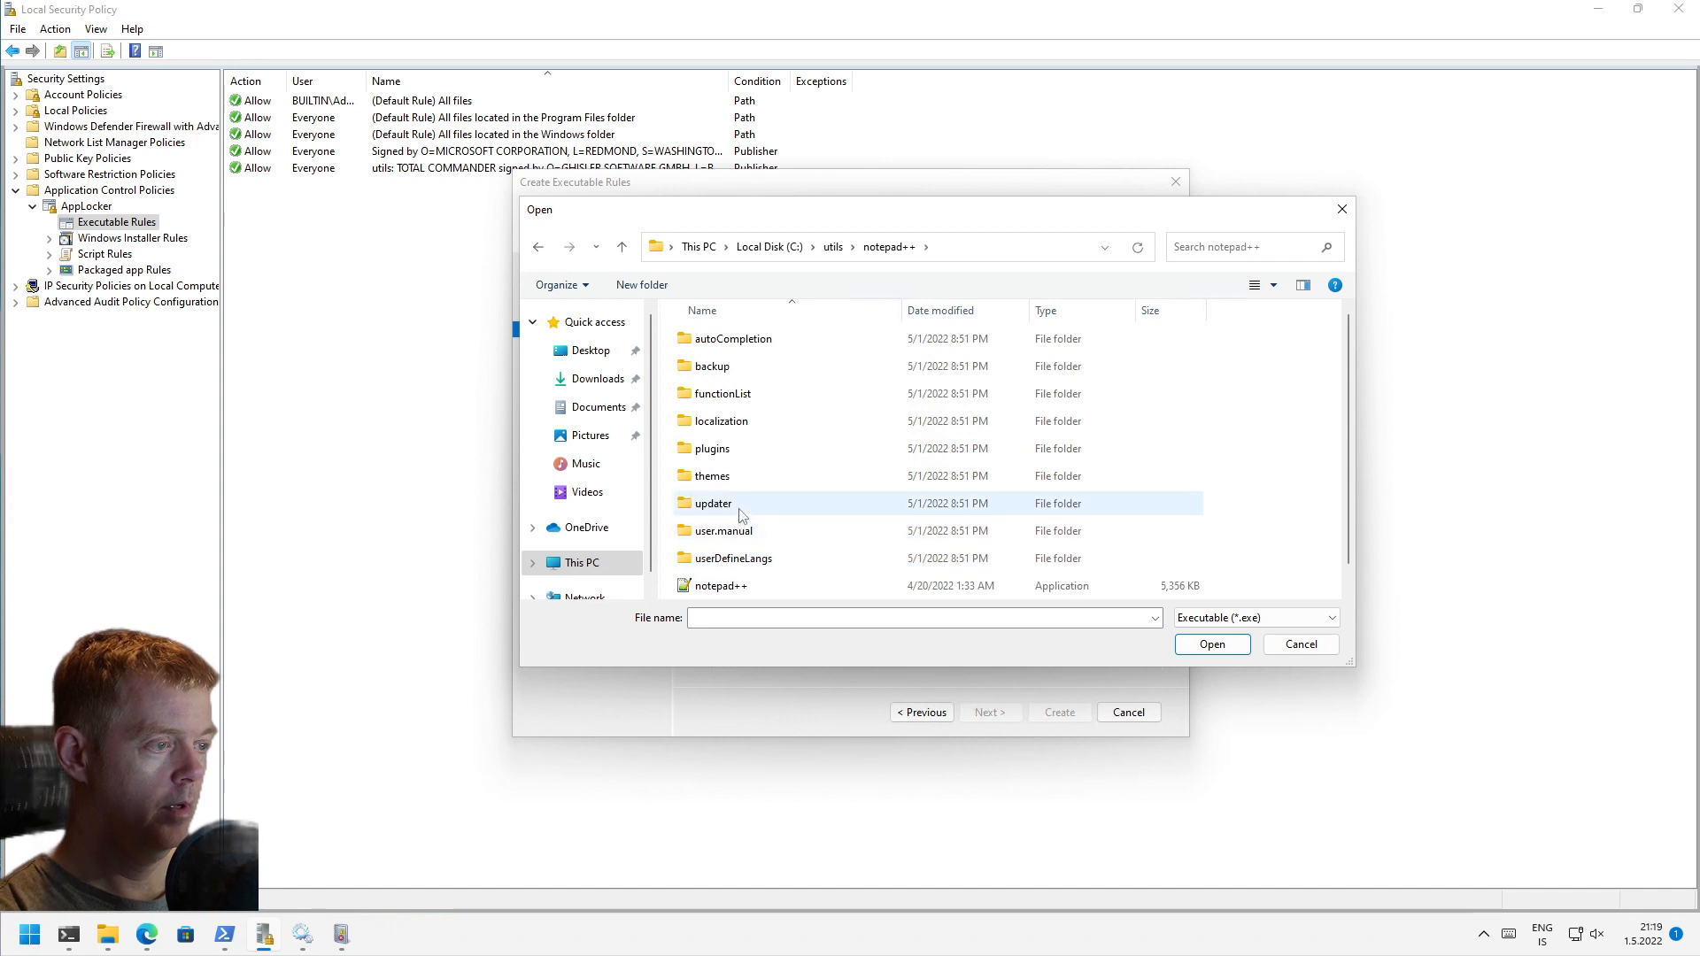
click(721, 587)
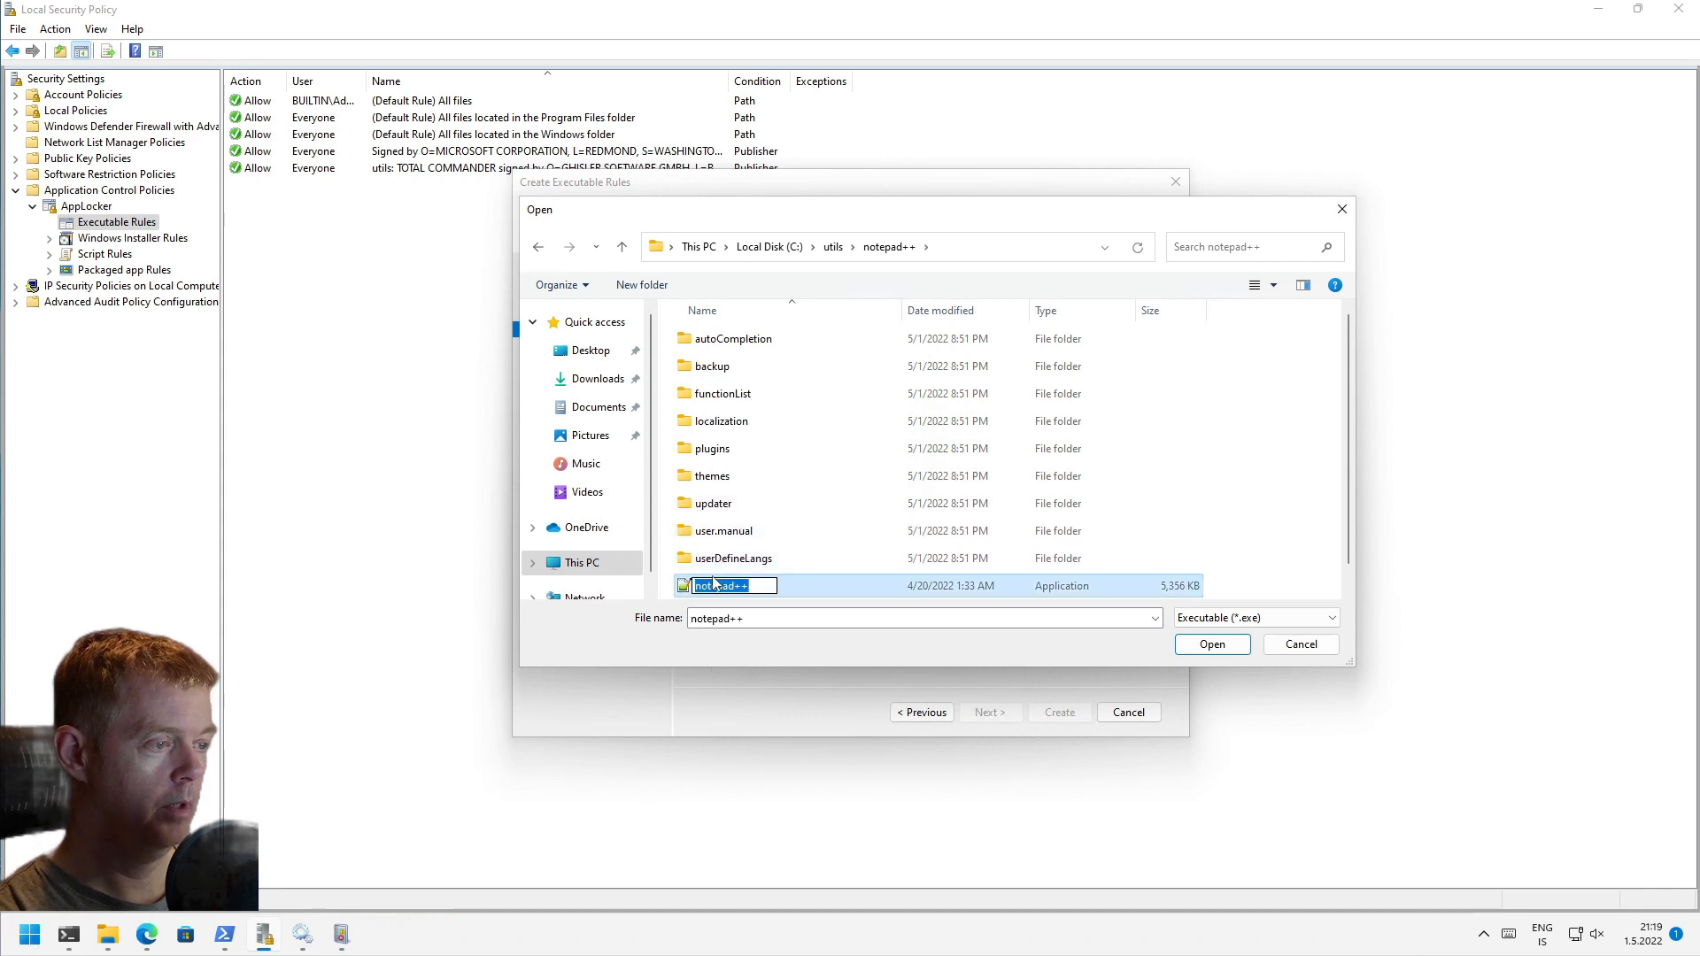
click(721, 561)
double_click(705, 586)
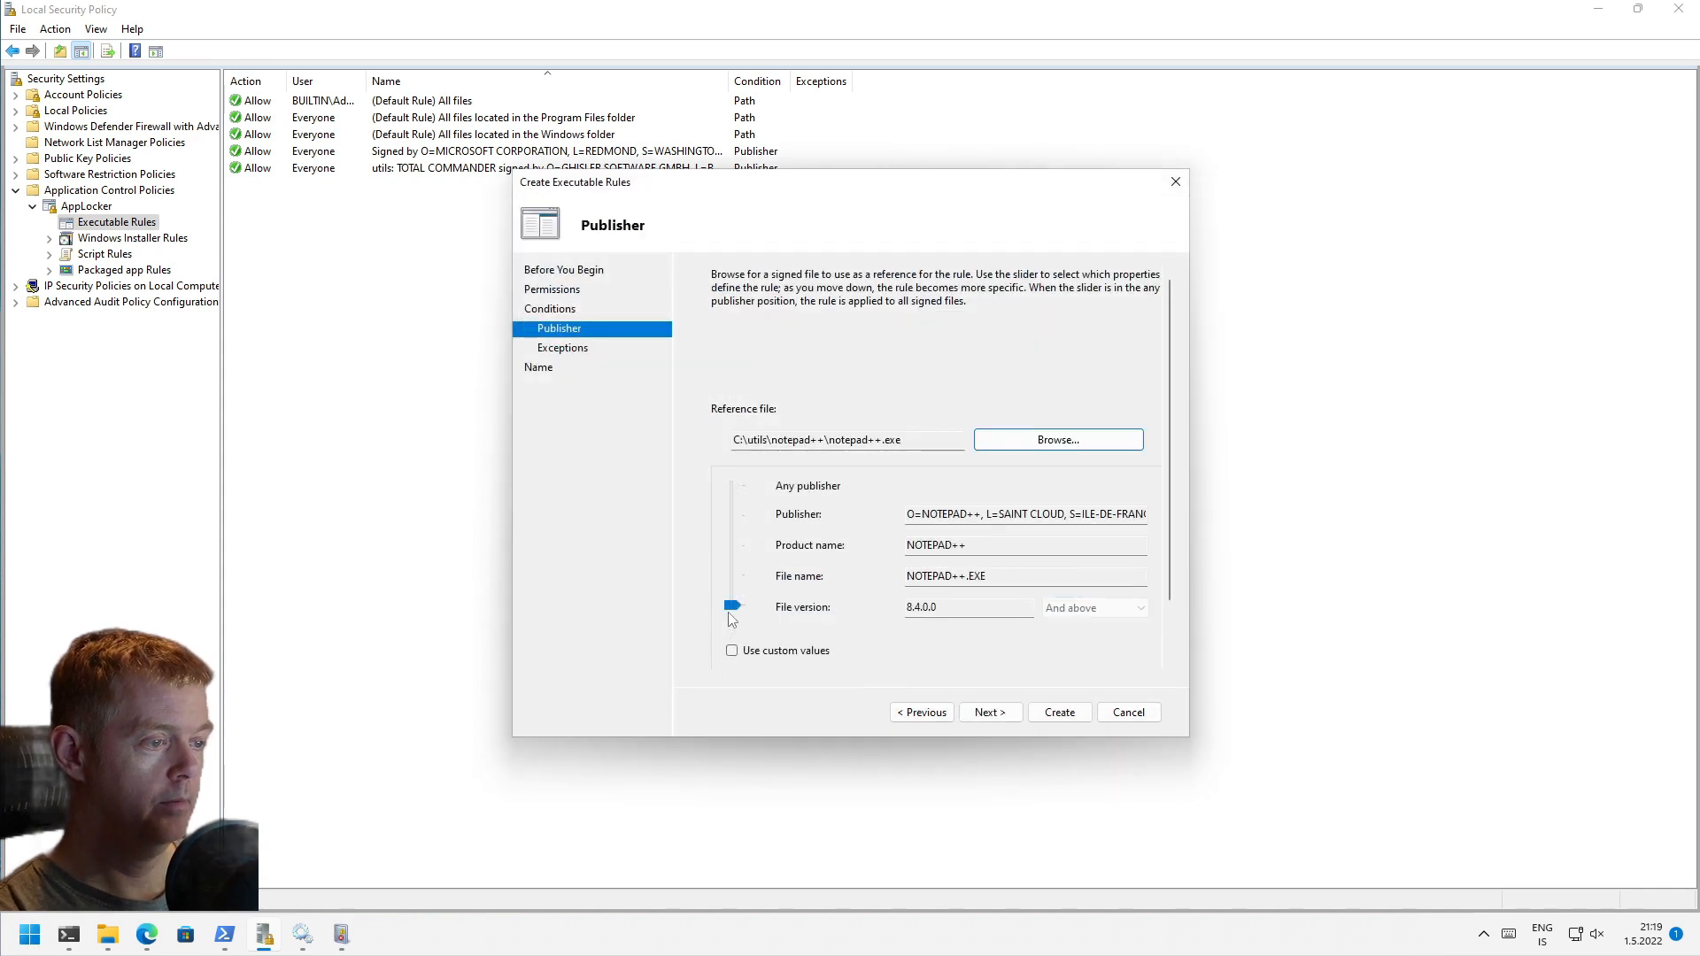
Step: Broaden the publisher condition to the product name NOTEPAD++ with any file name and version, and create the rule
click(731, 617)
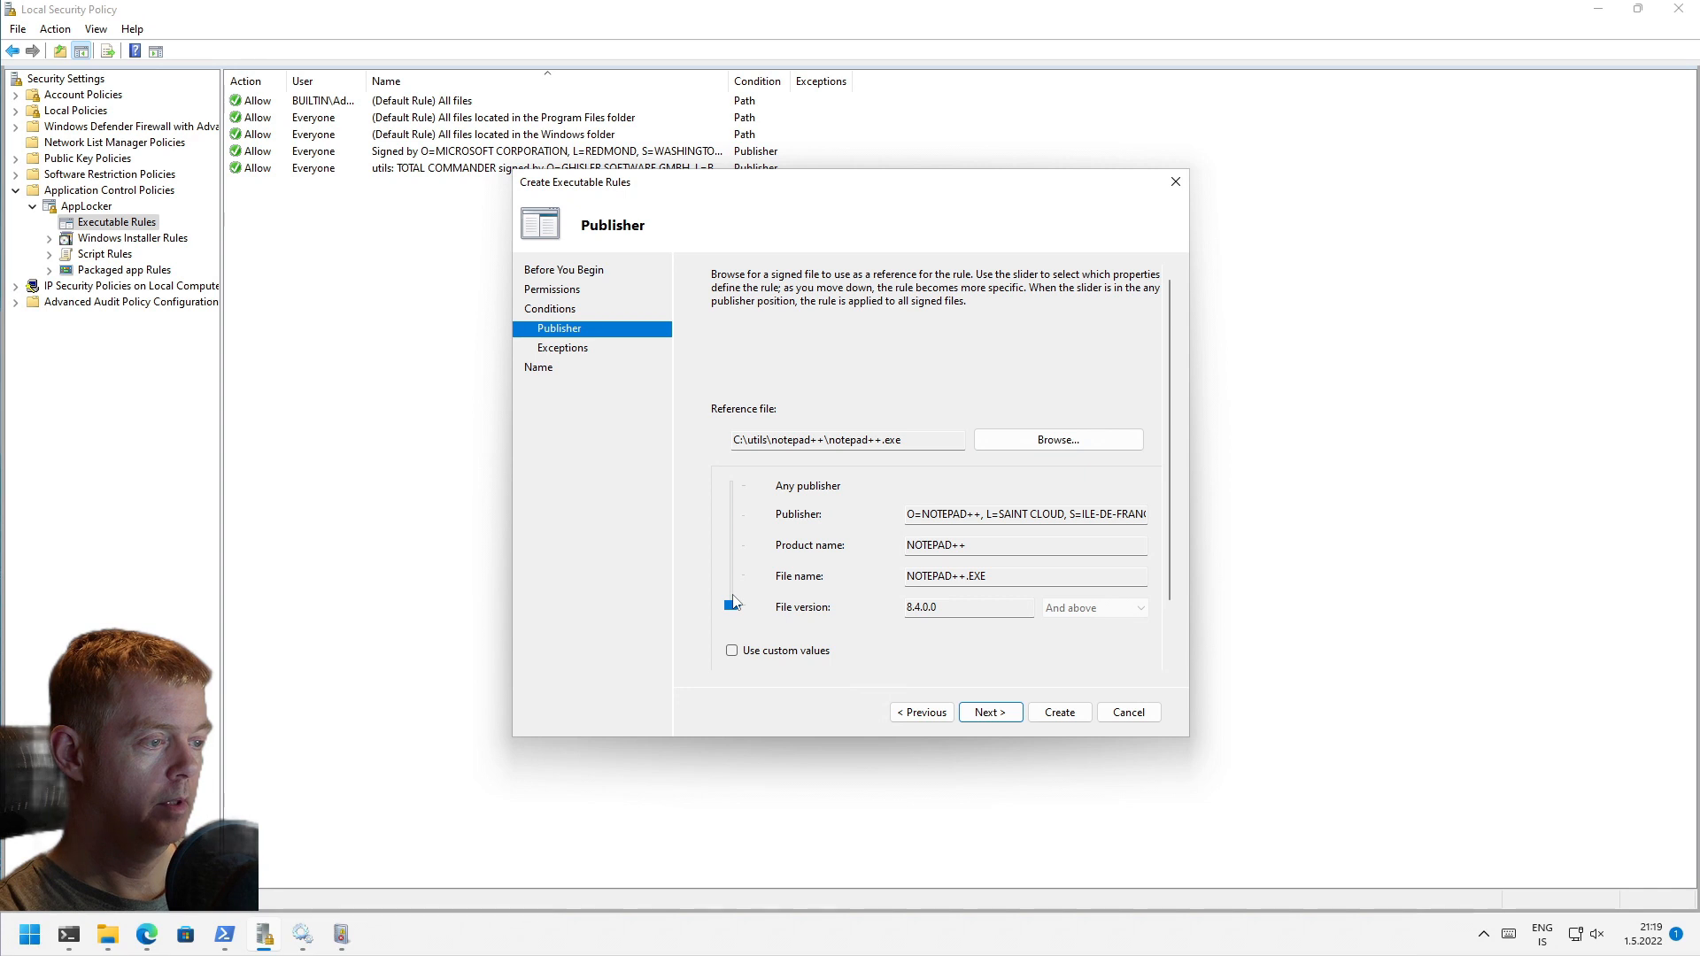
drag(734, 603, 747, 556)
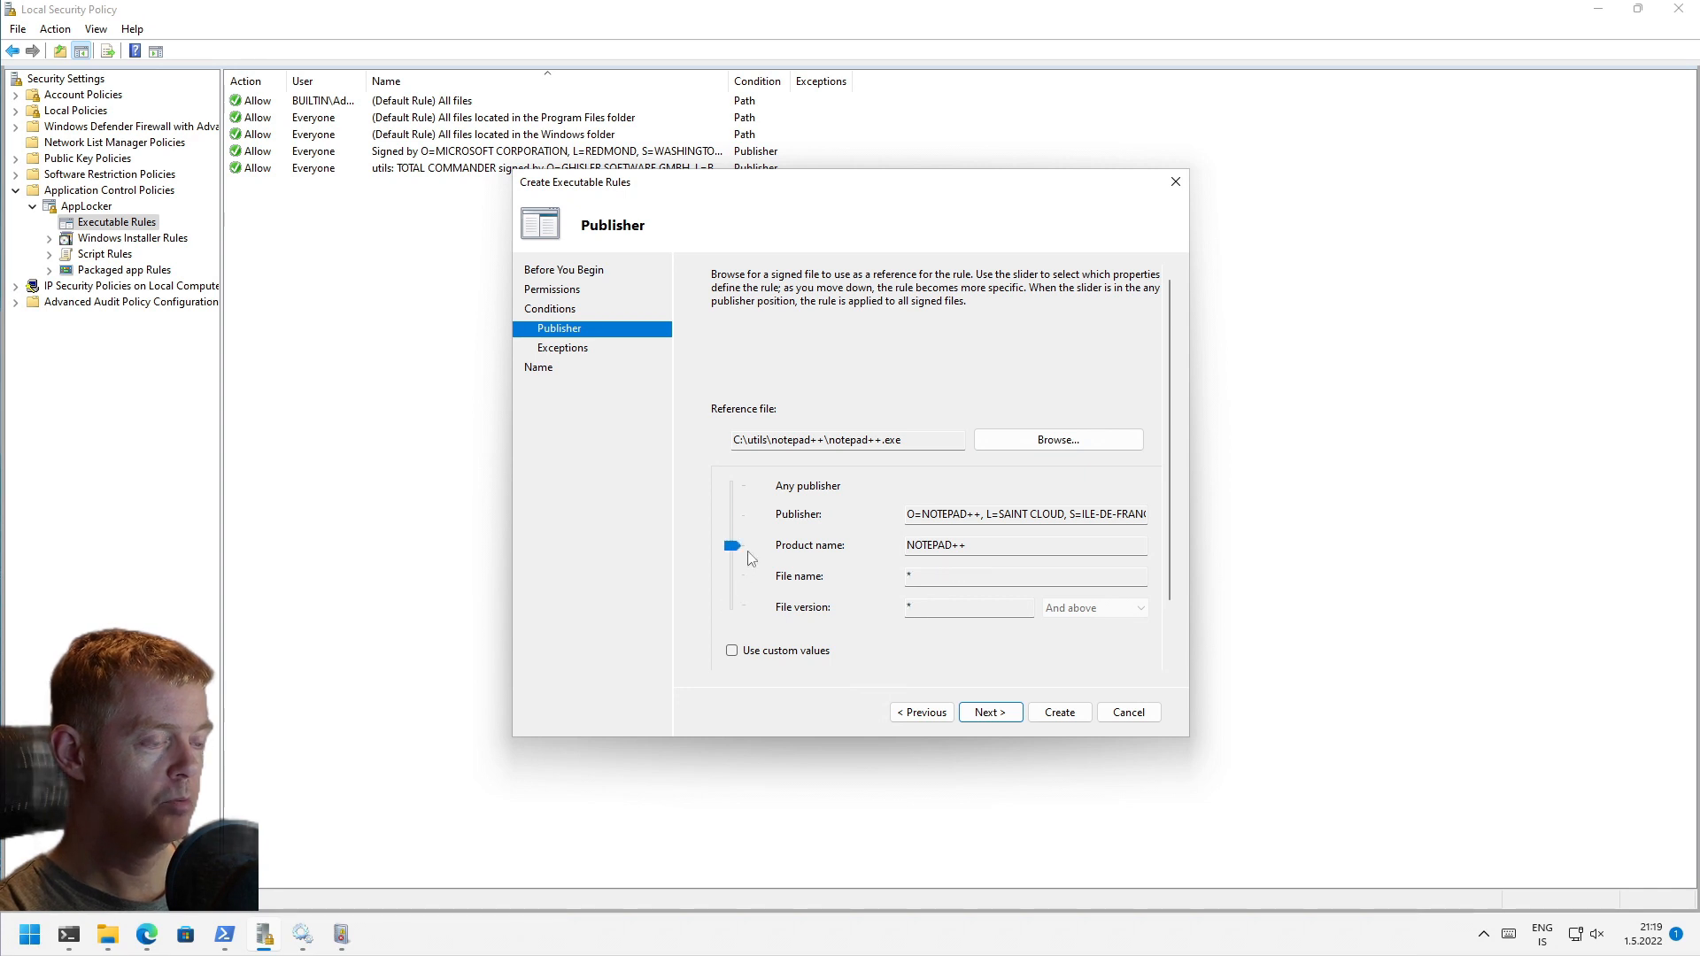
click(1060, 714)
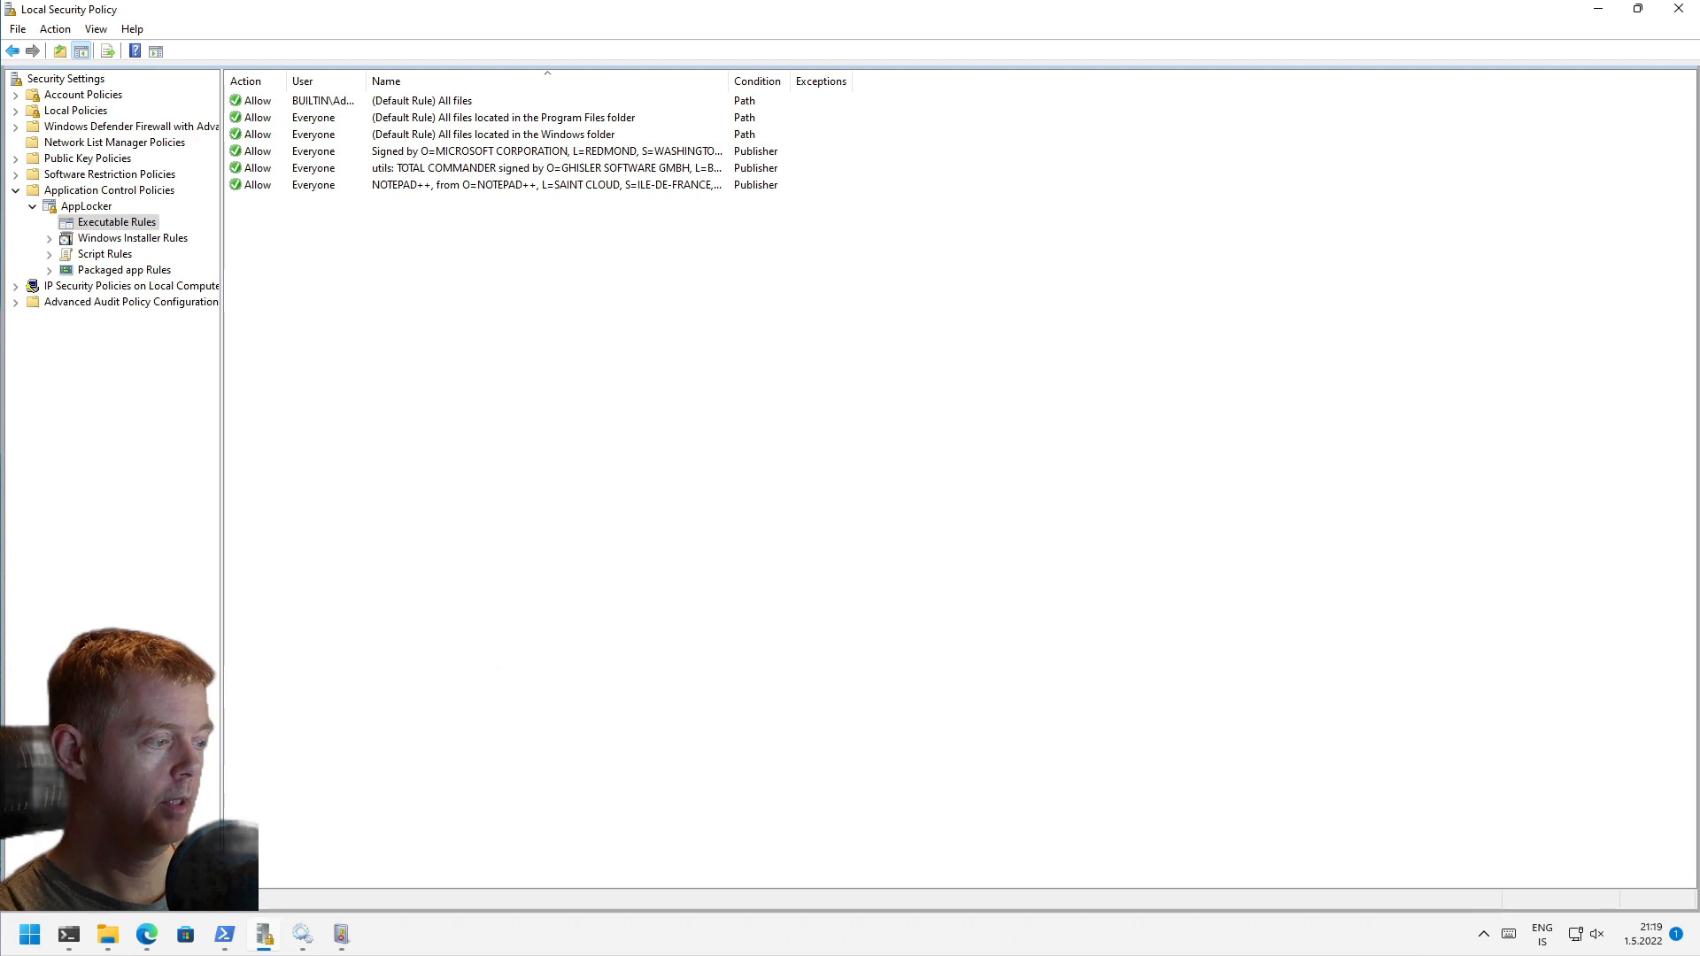
Step: Test the new rule by launching notepad++ from the File Explorer folder, and close Notepad++
click(108, 934)
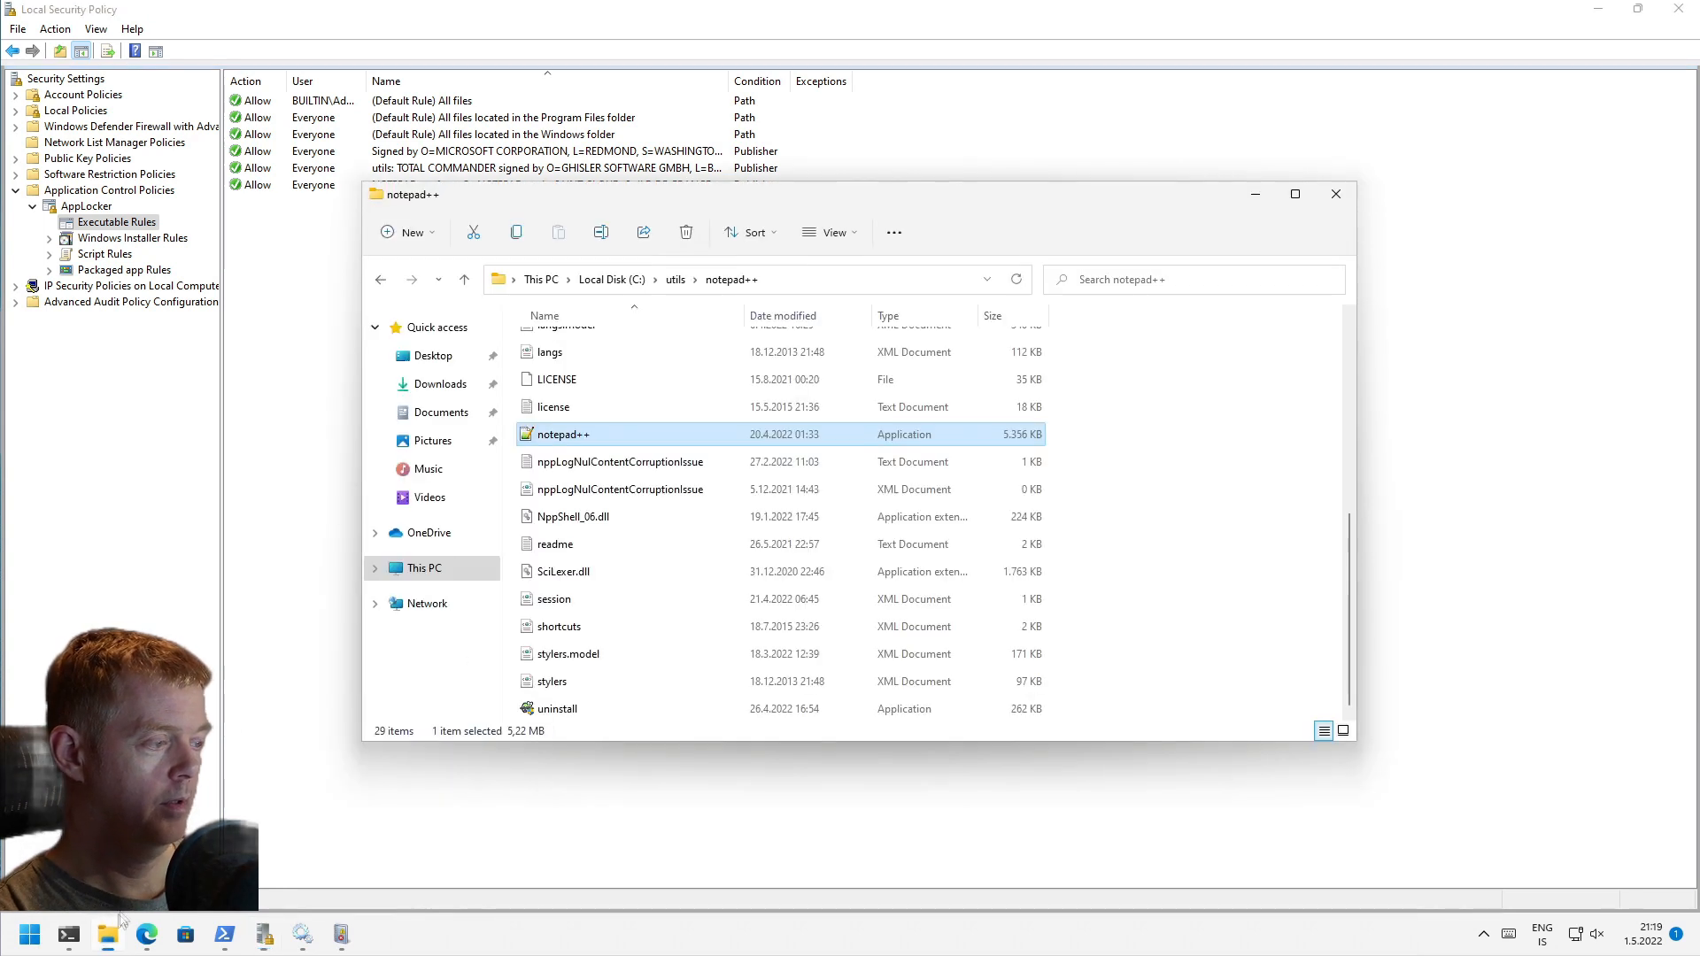
double_click(600, 436)
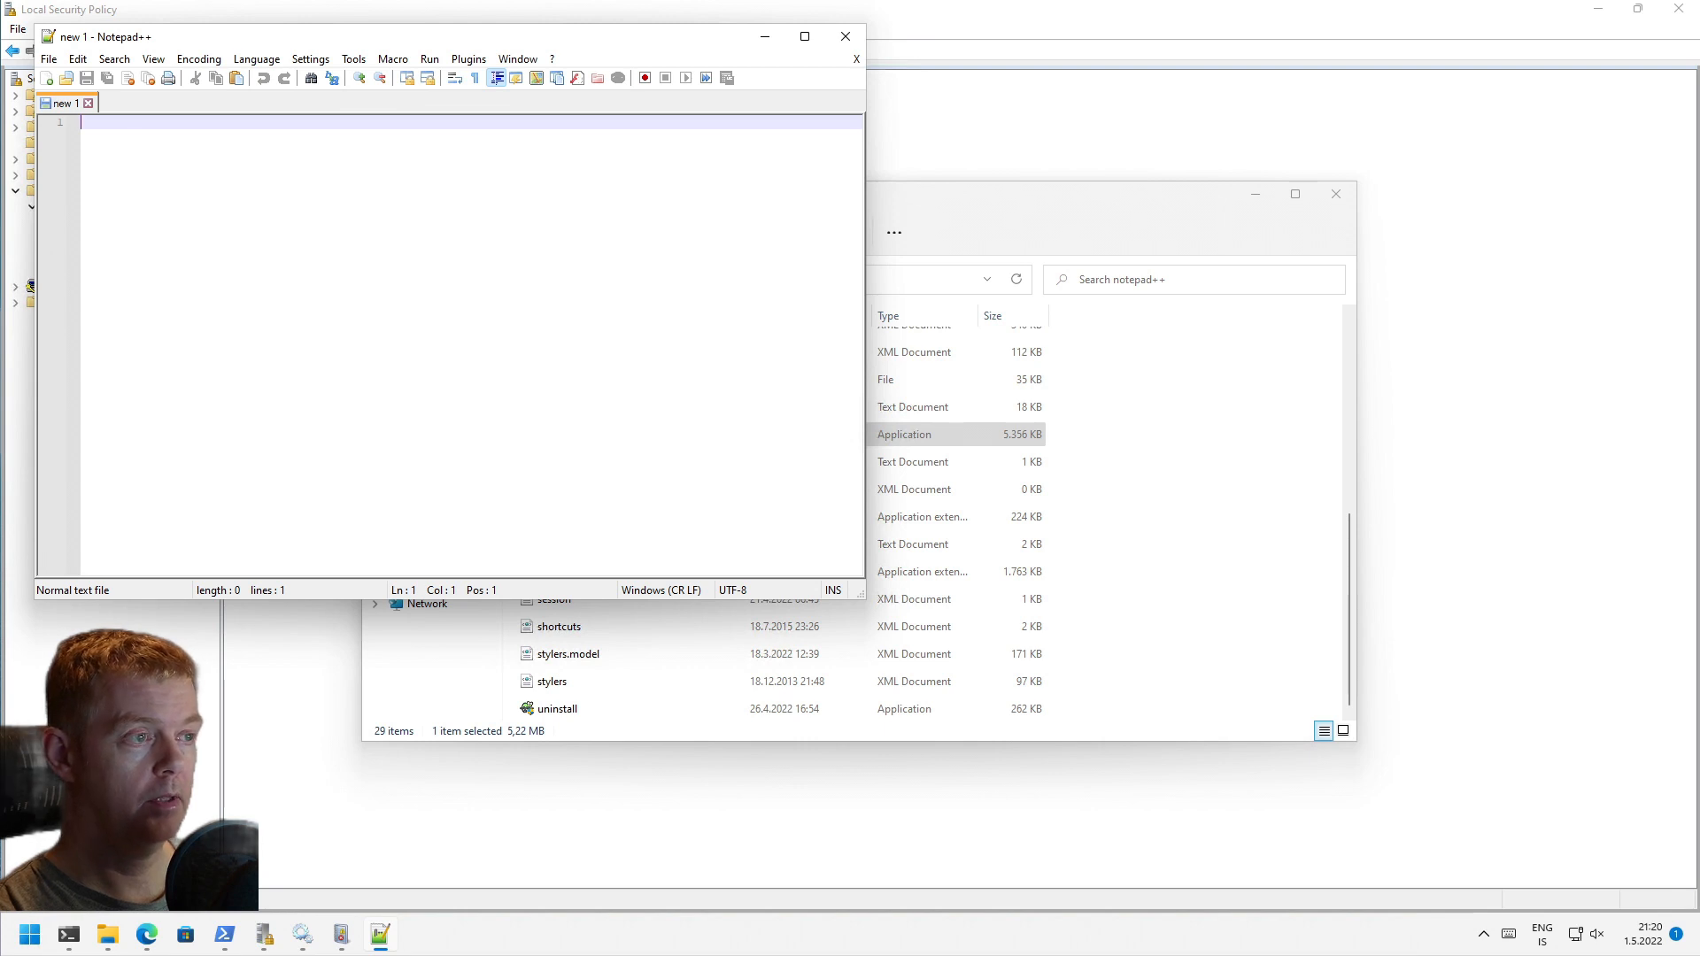
click(846, 48)
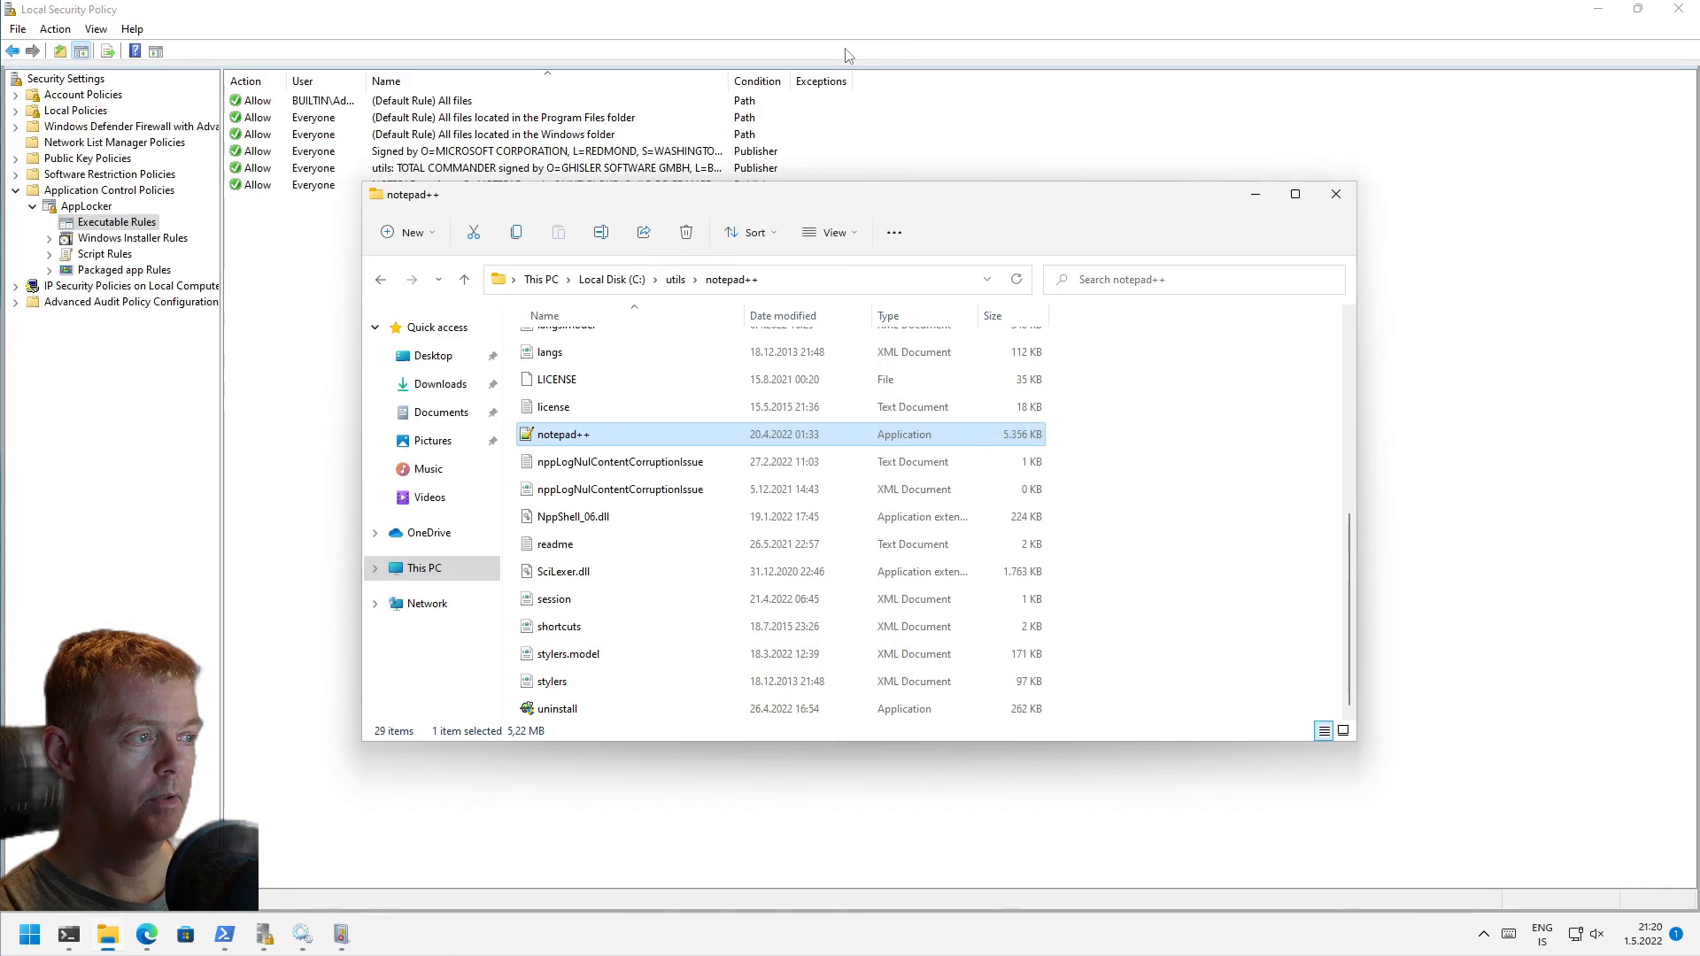